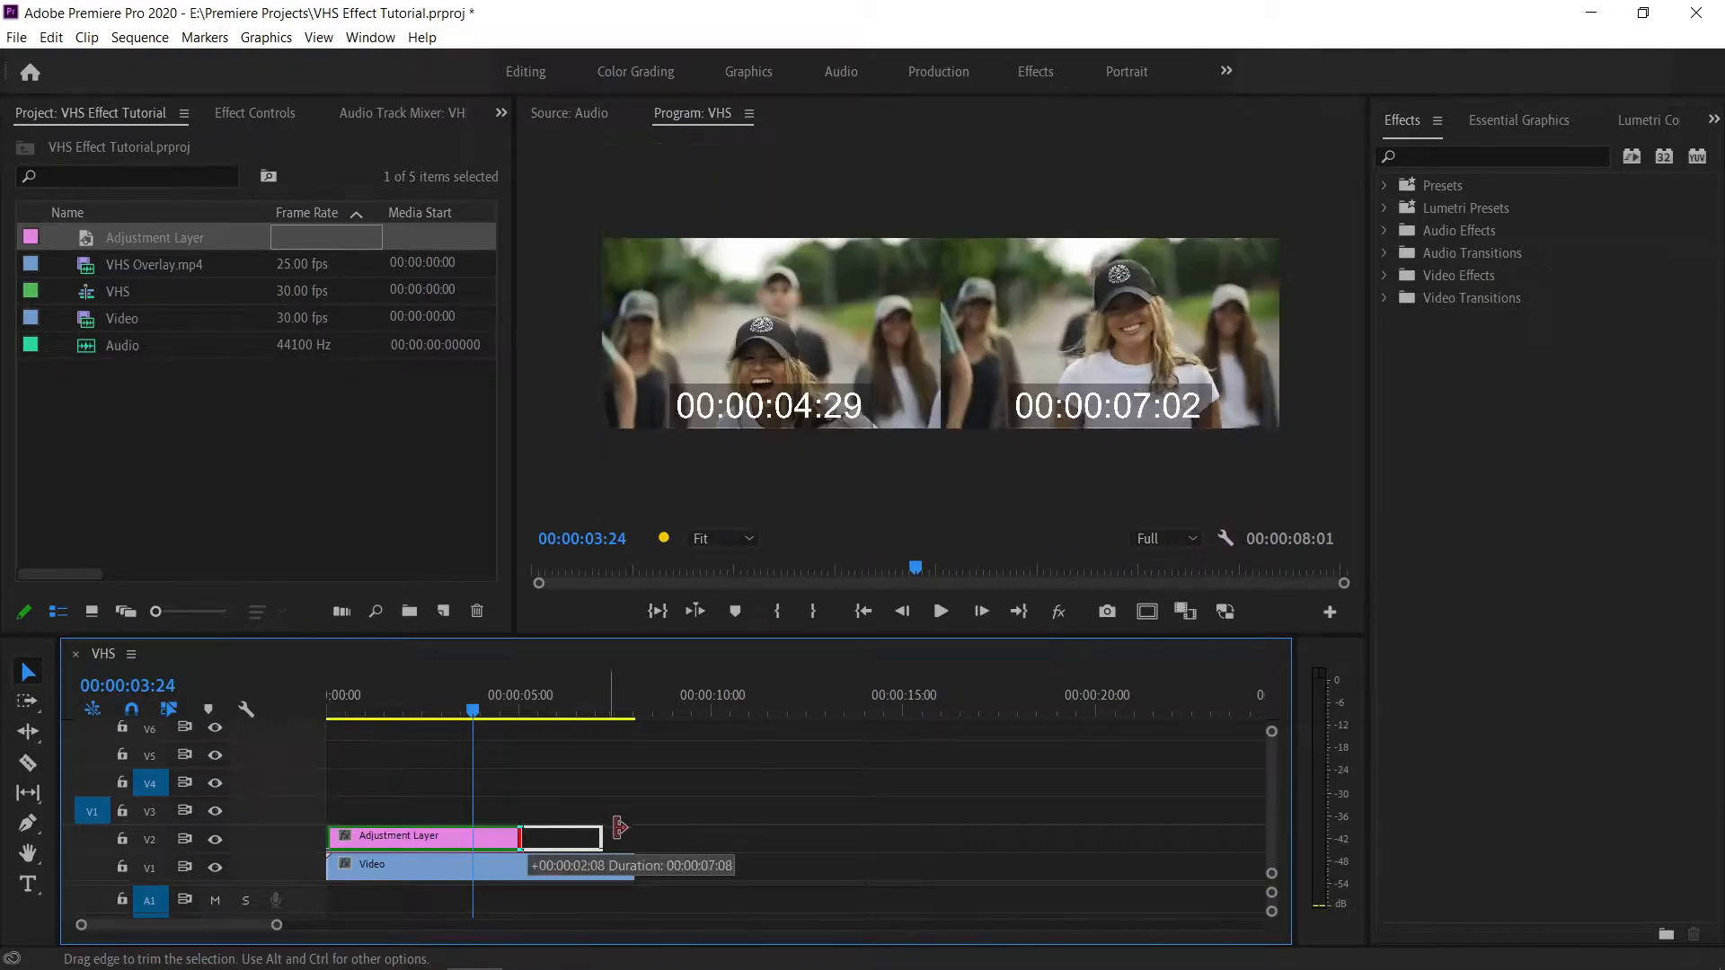
Step: In the adjustment layer's Lumetri Basic Correction, set Whites to -15 and Blacks to 15
click(611, 843)
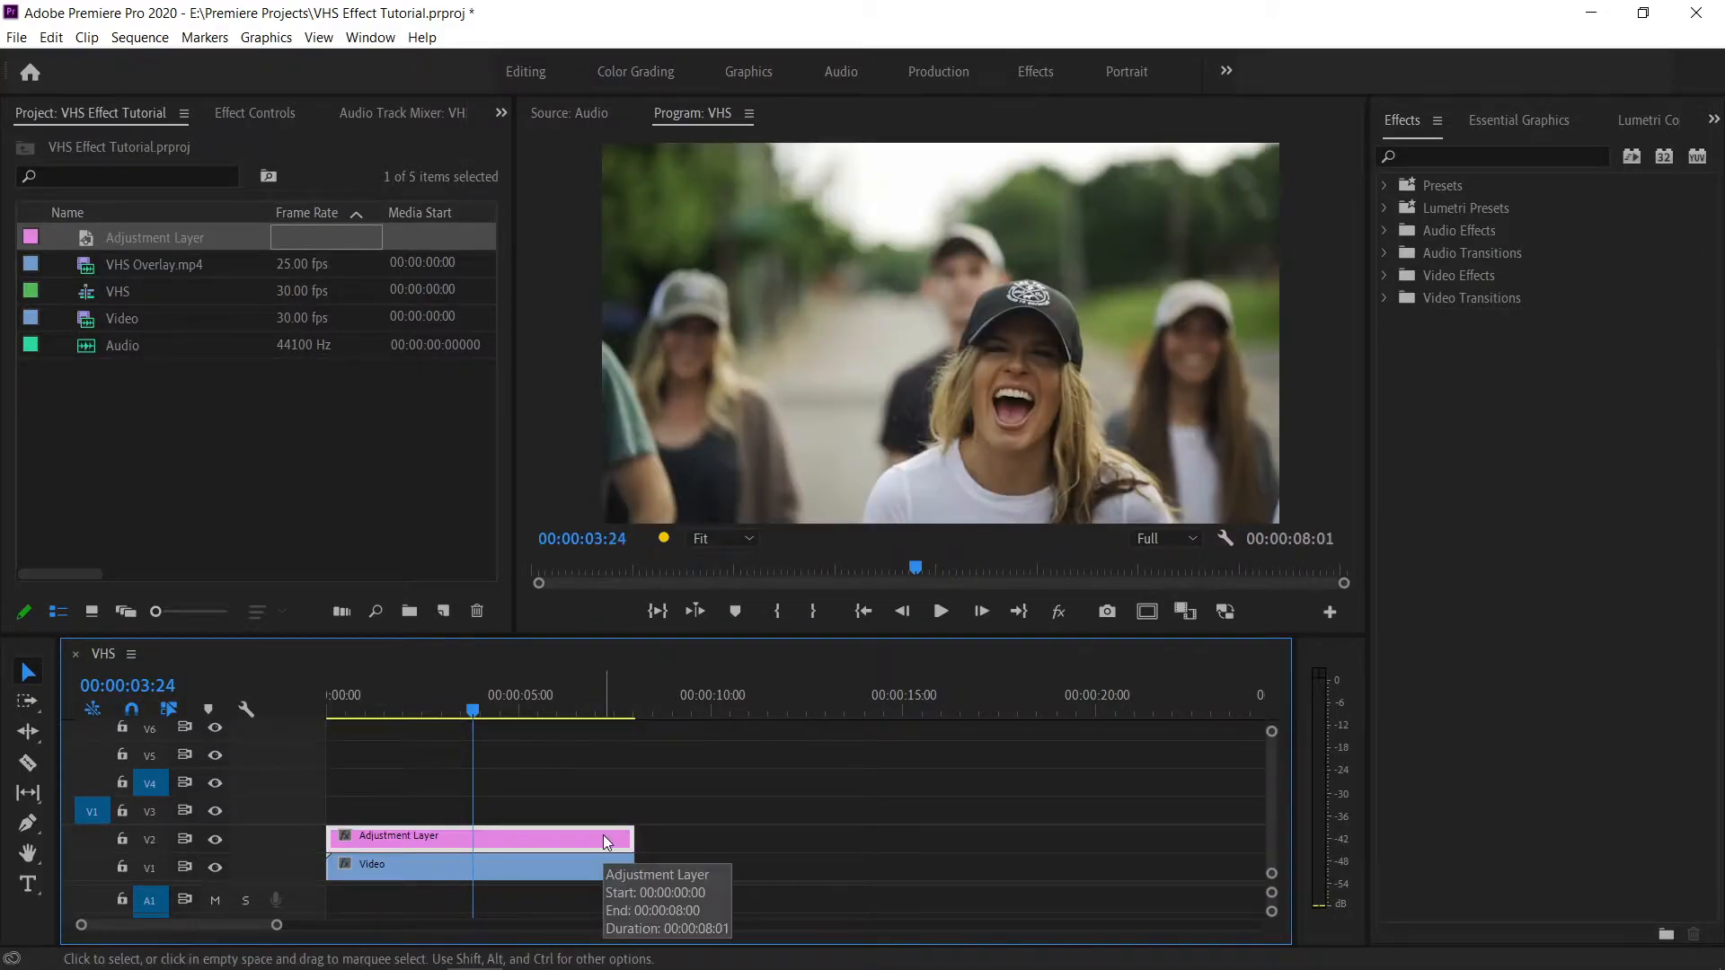
click(1641, 121)
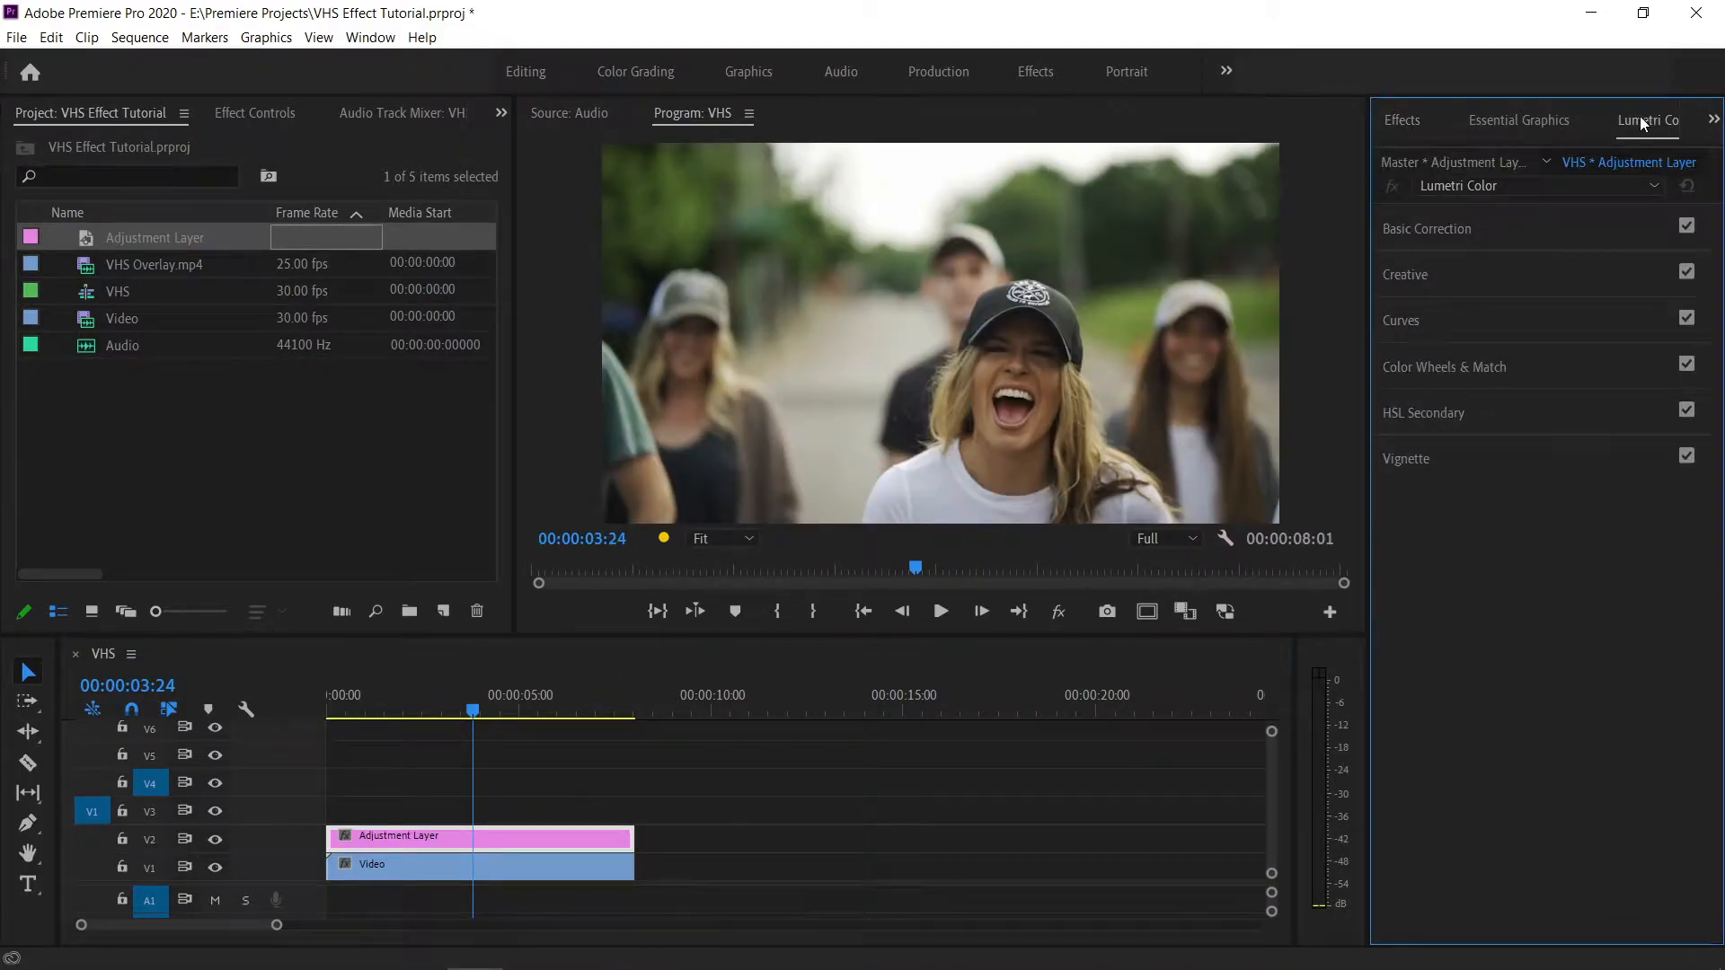
click(1529, 228)
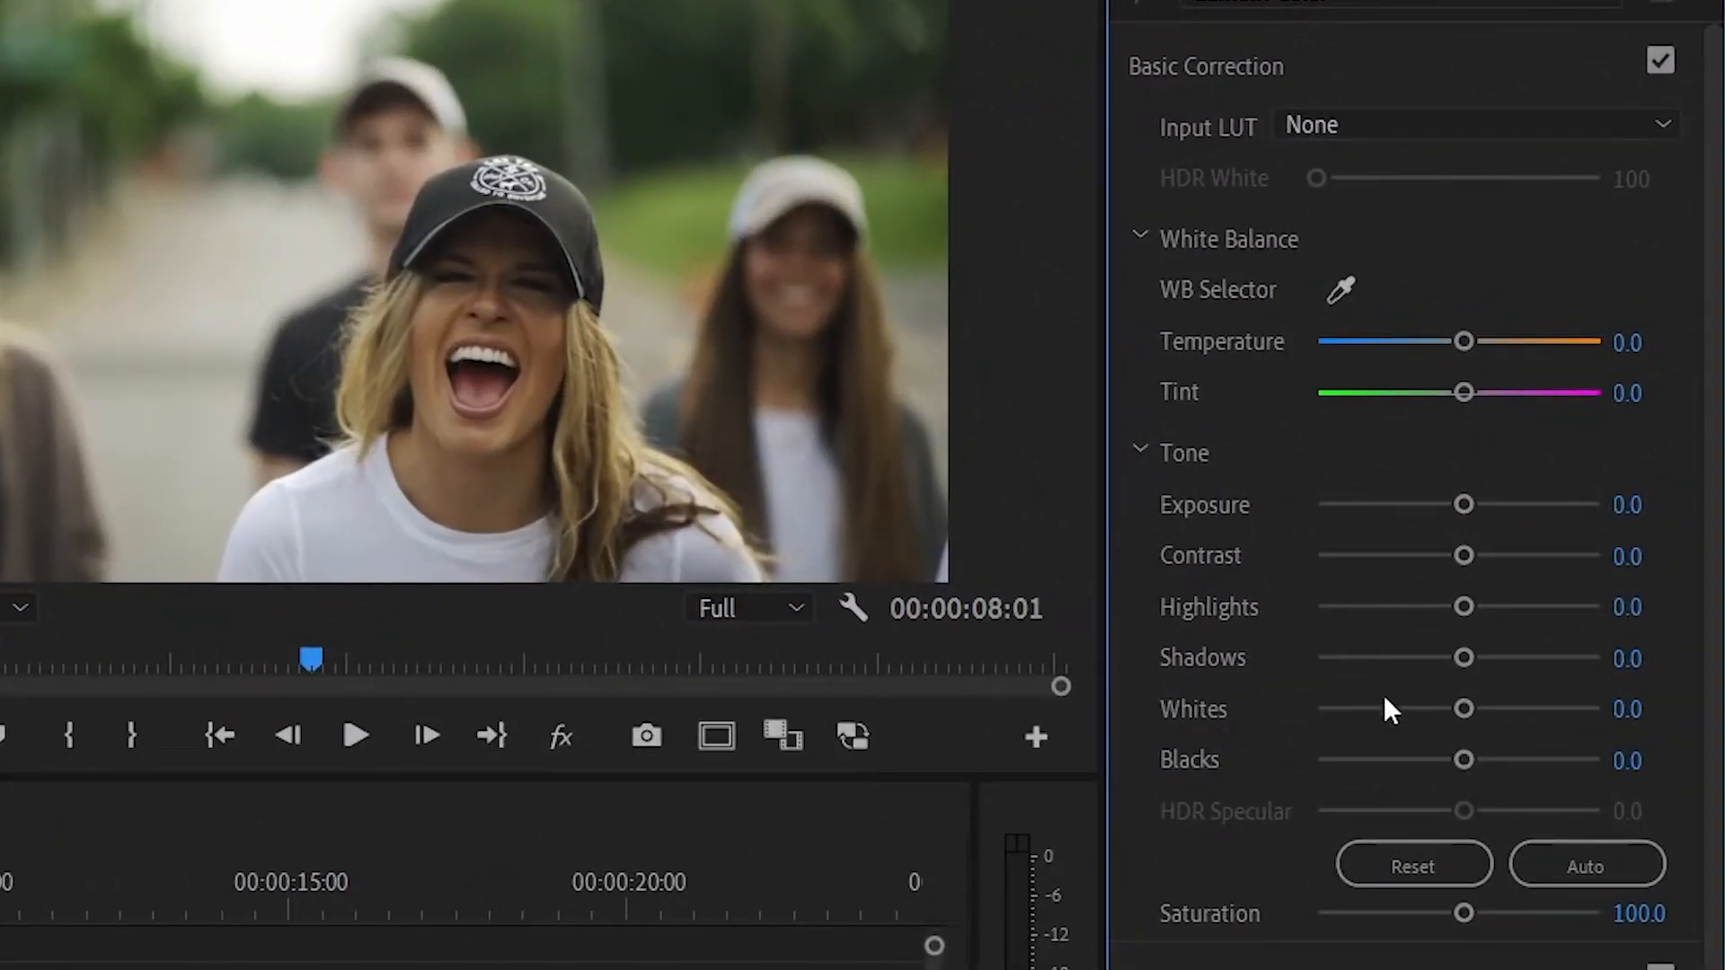
click(1626, 710)
text(-)
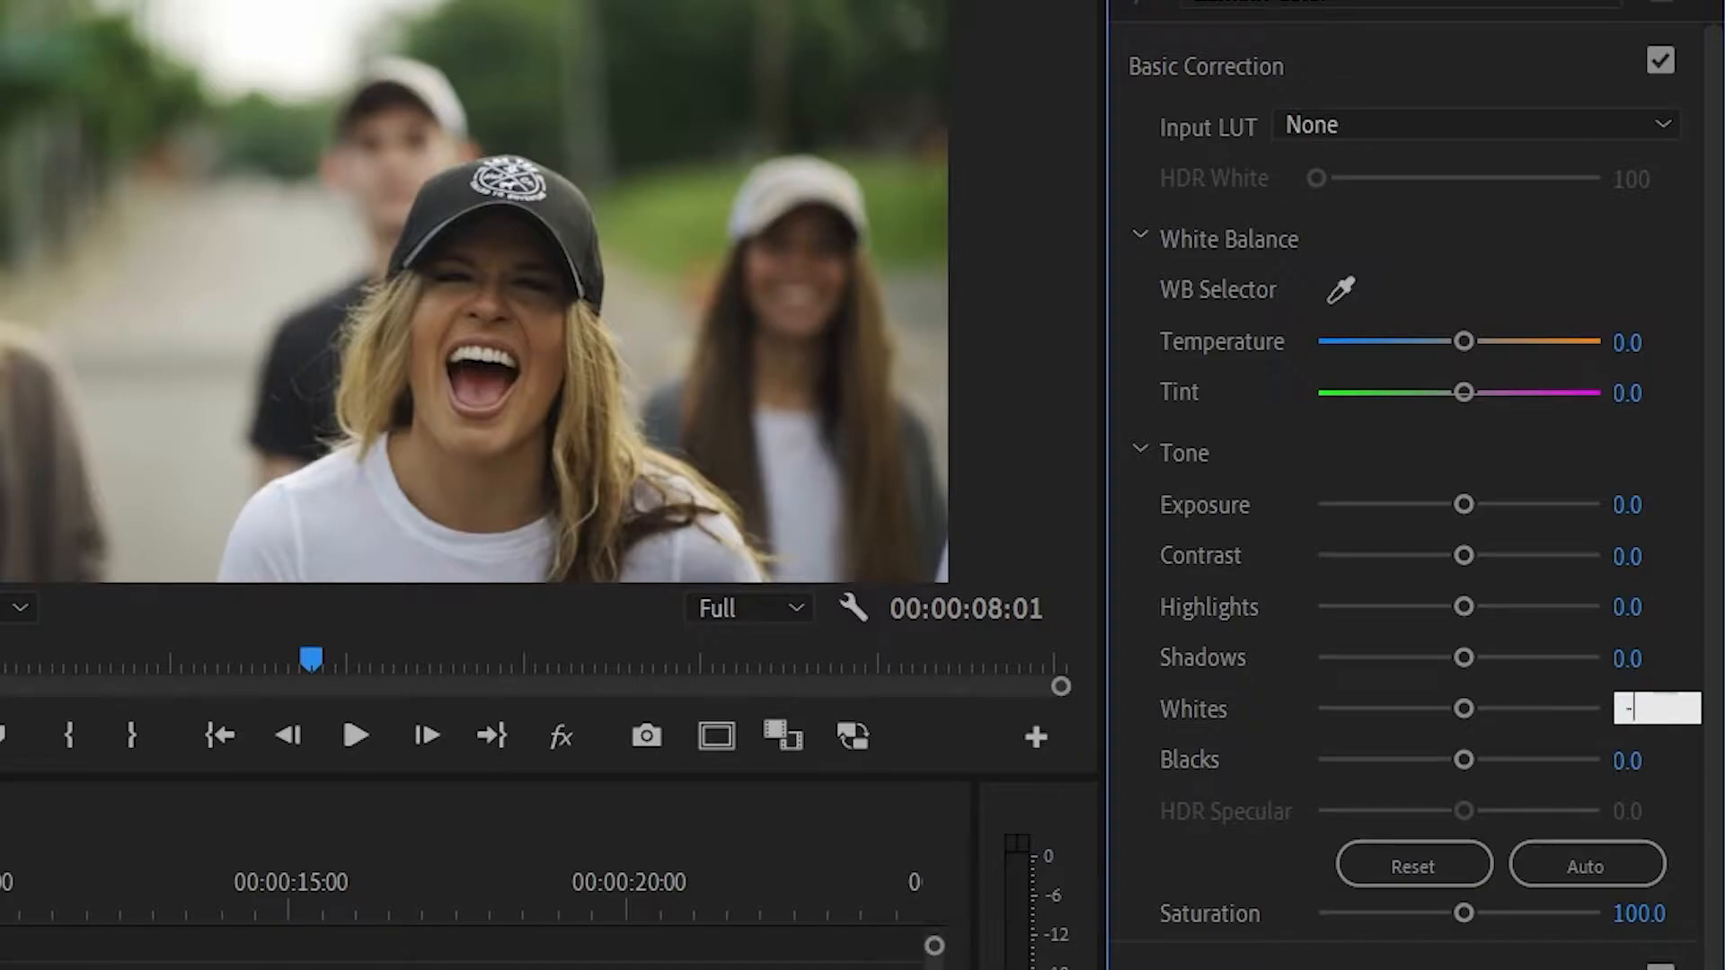
text(15)
key(Return)
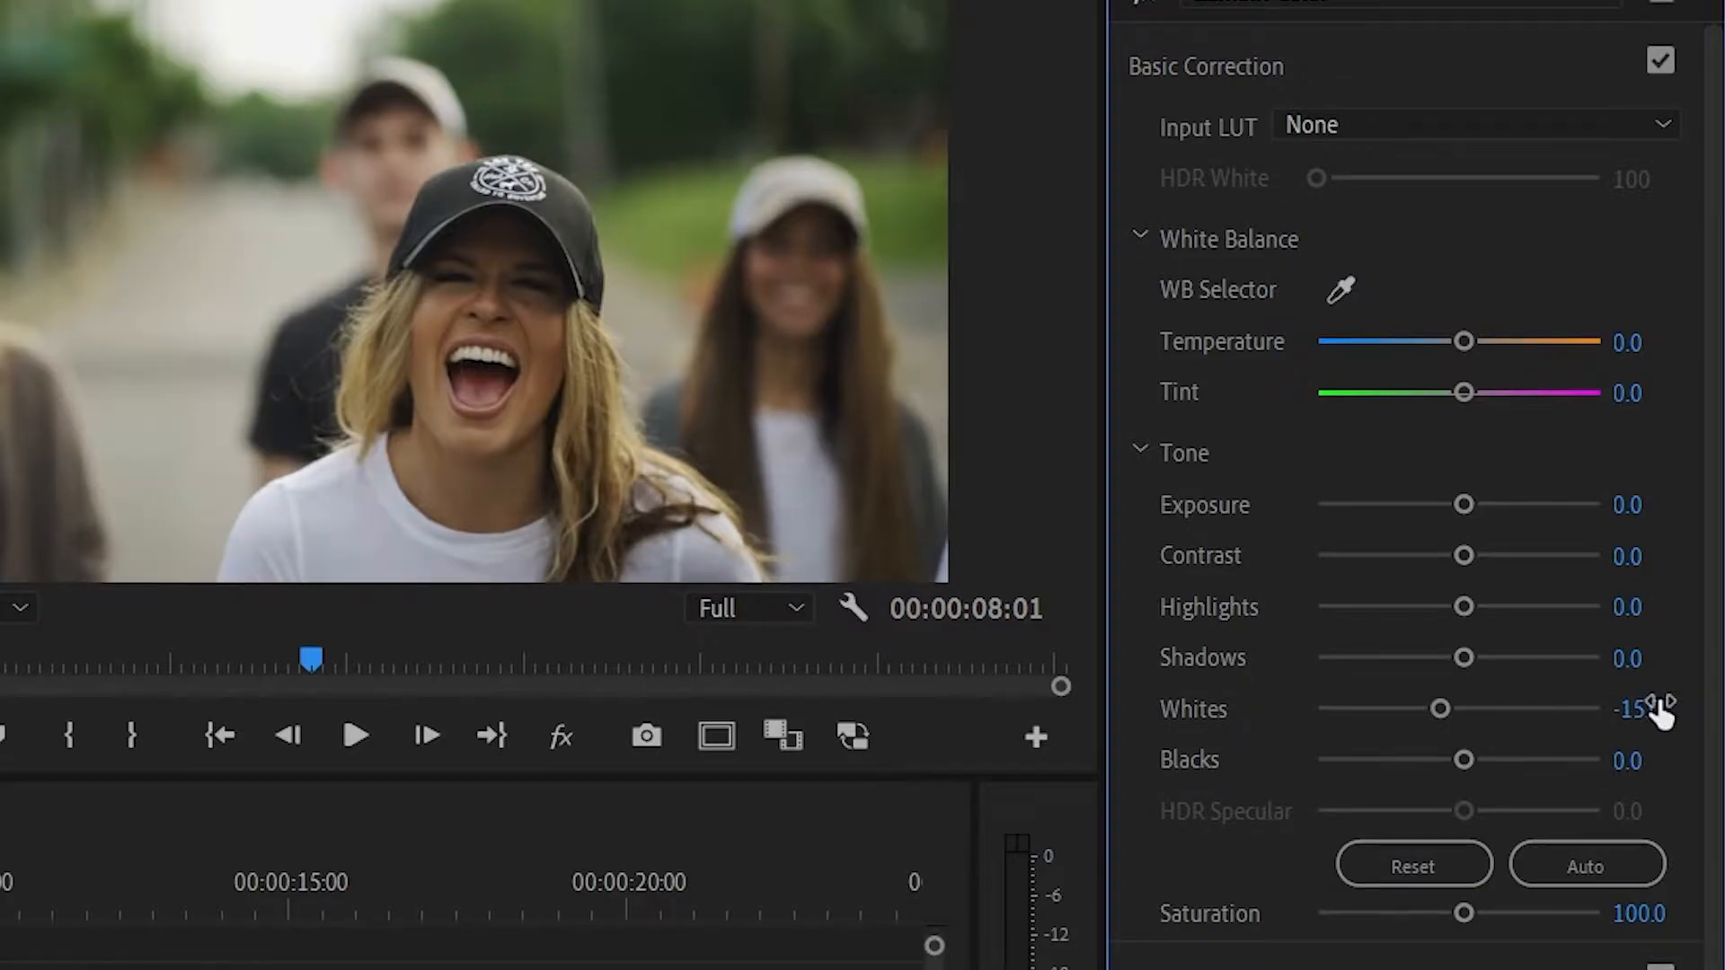
click(1655, 753)
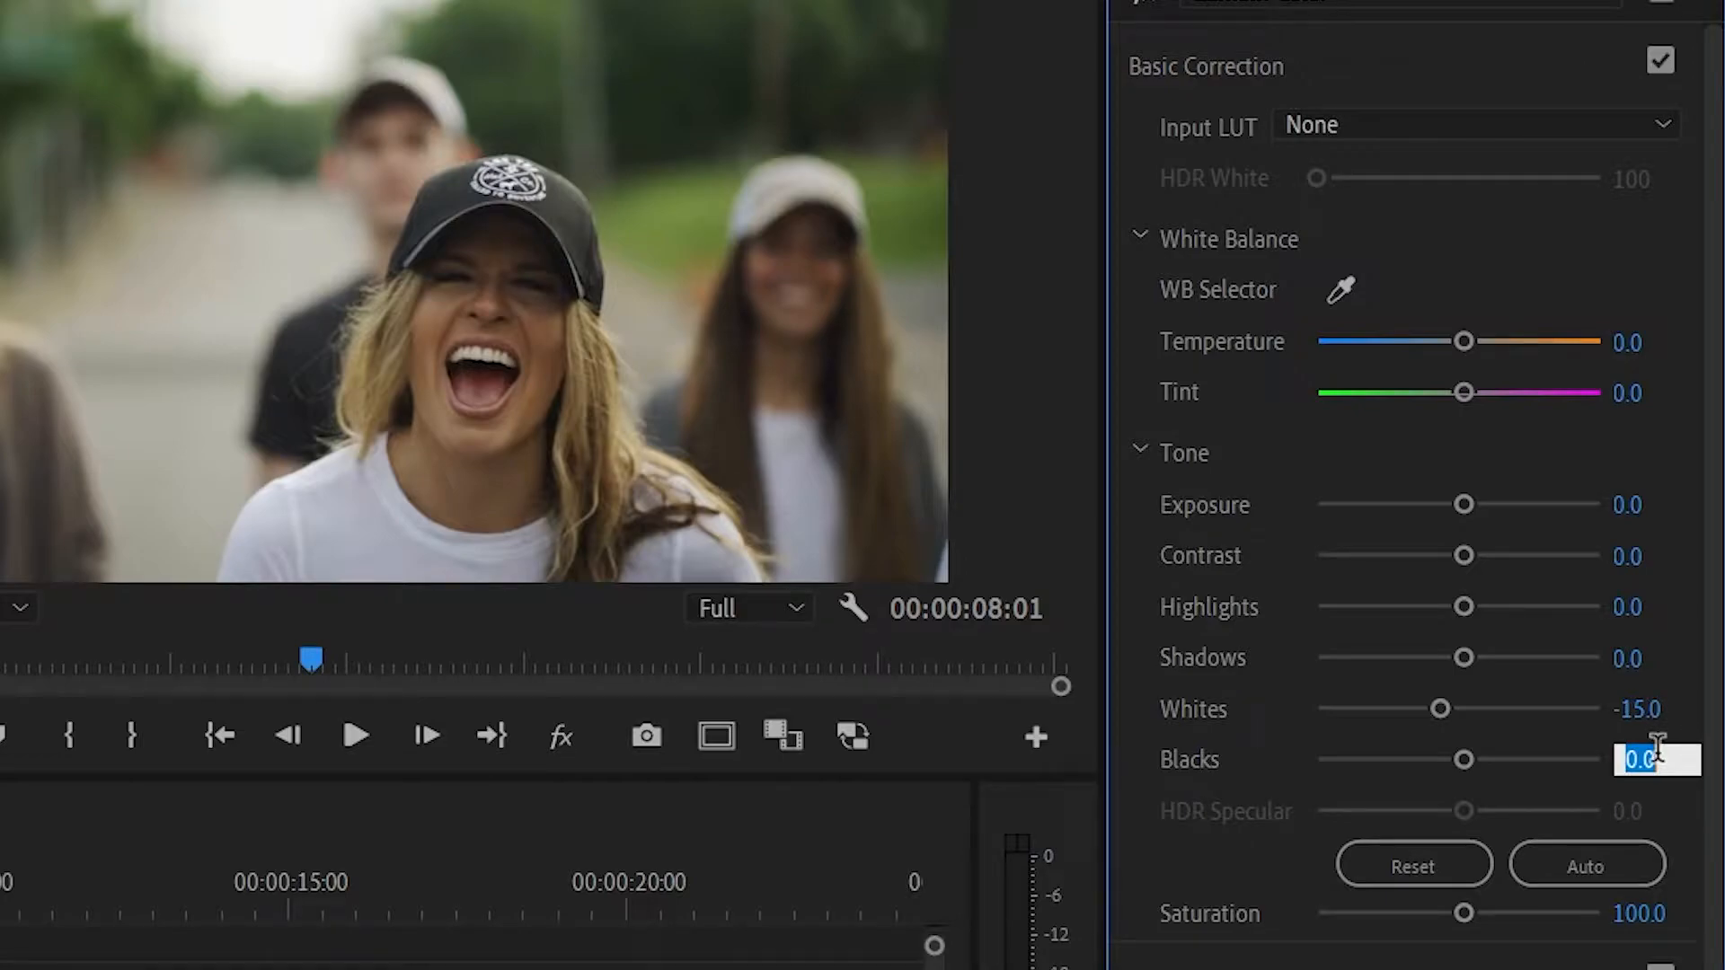
text(15)
key(Return)
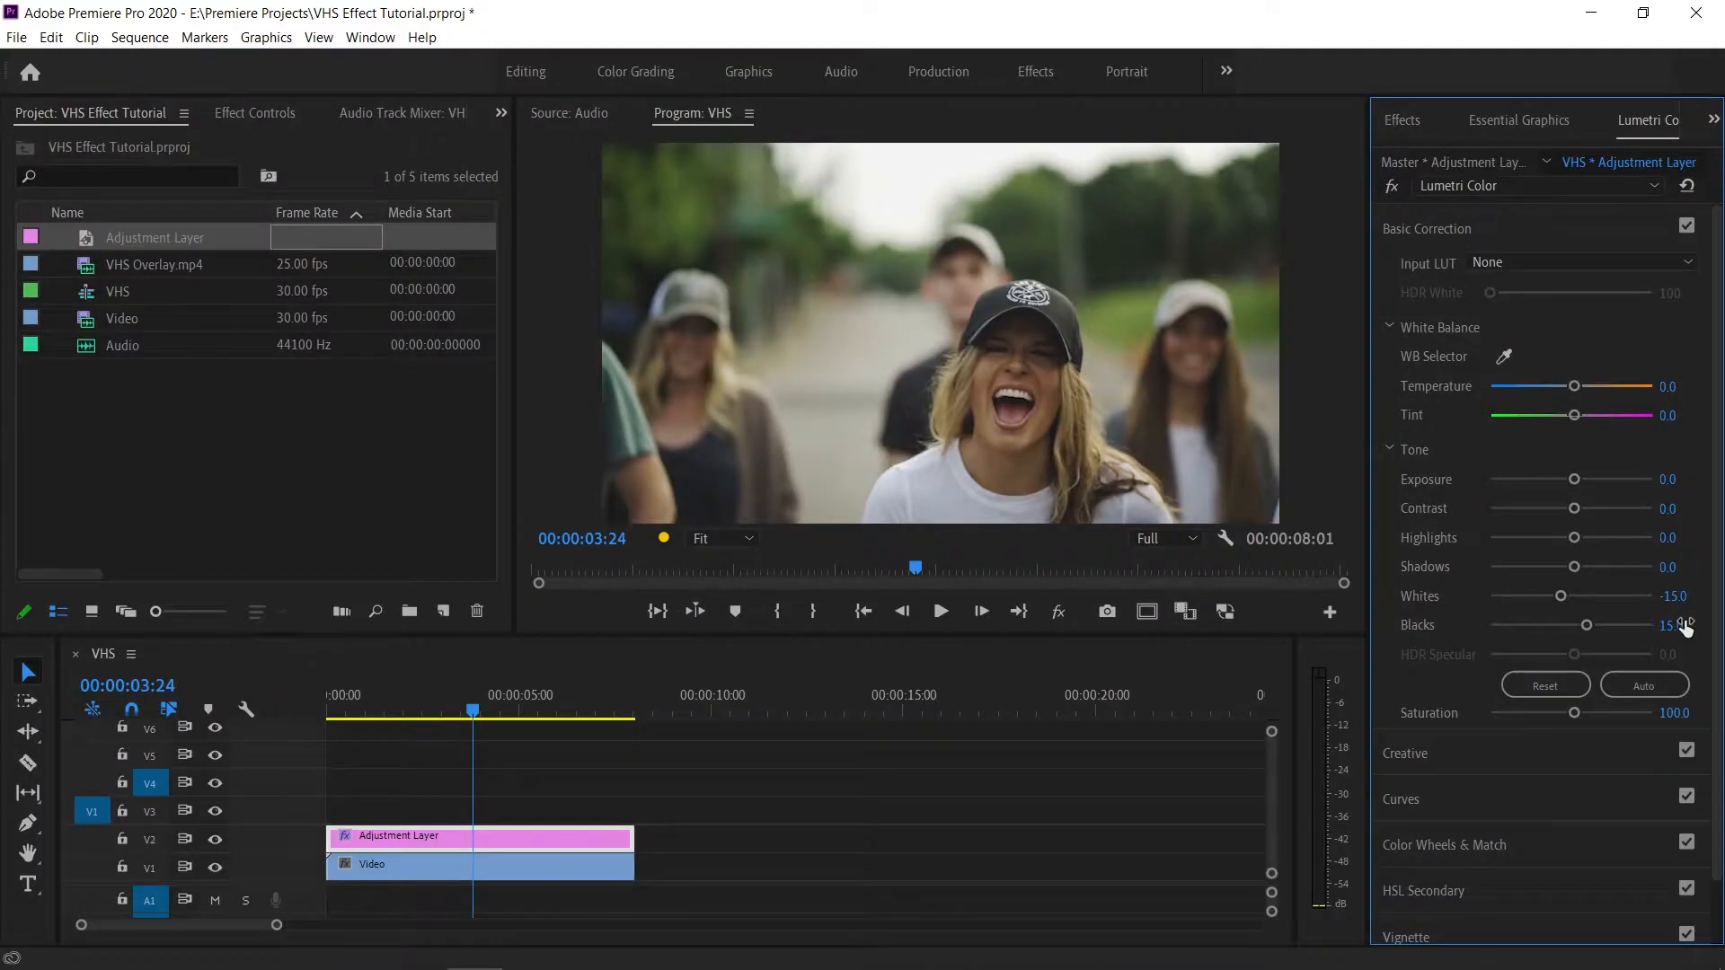
click(1497, 217)
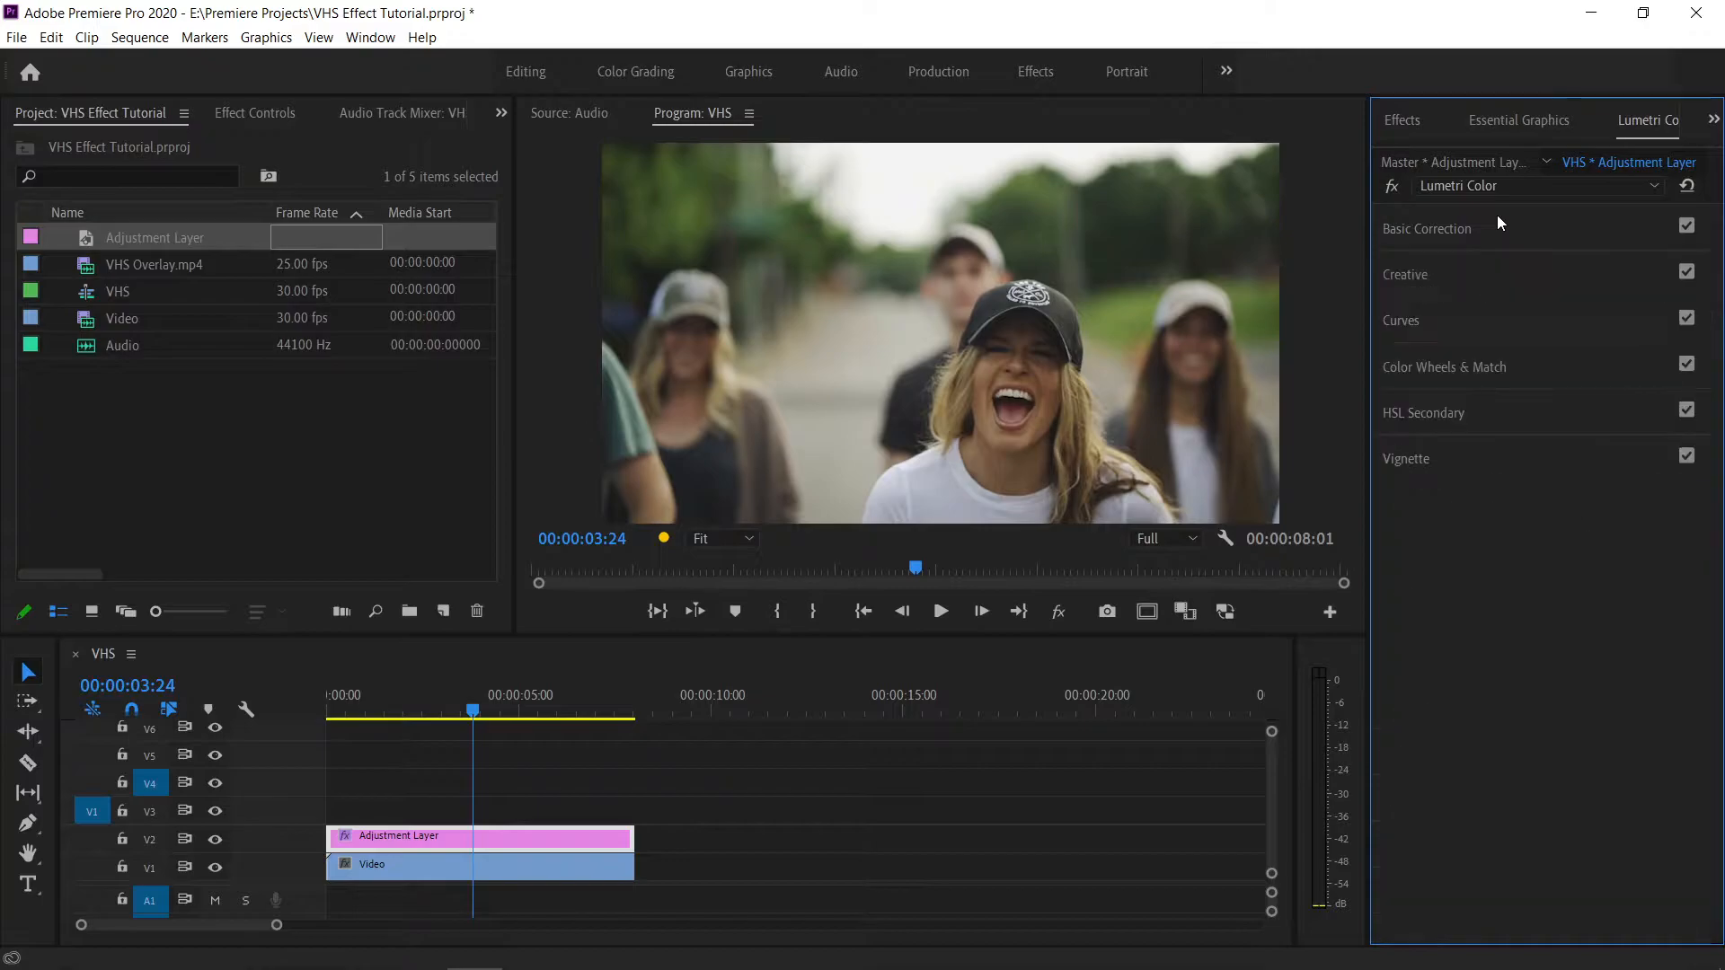
Step: In the adjustment layer's Lumetri Creative adjustments, set Faded Film to 50 and Sharpen to -25
click(1480, 272)
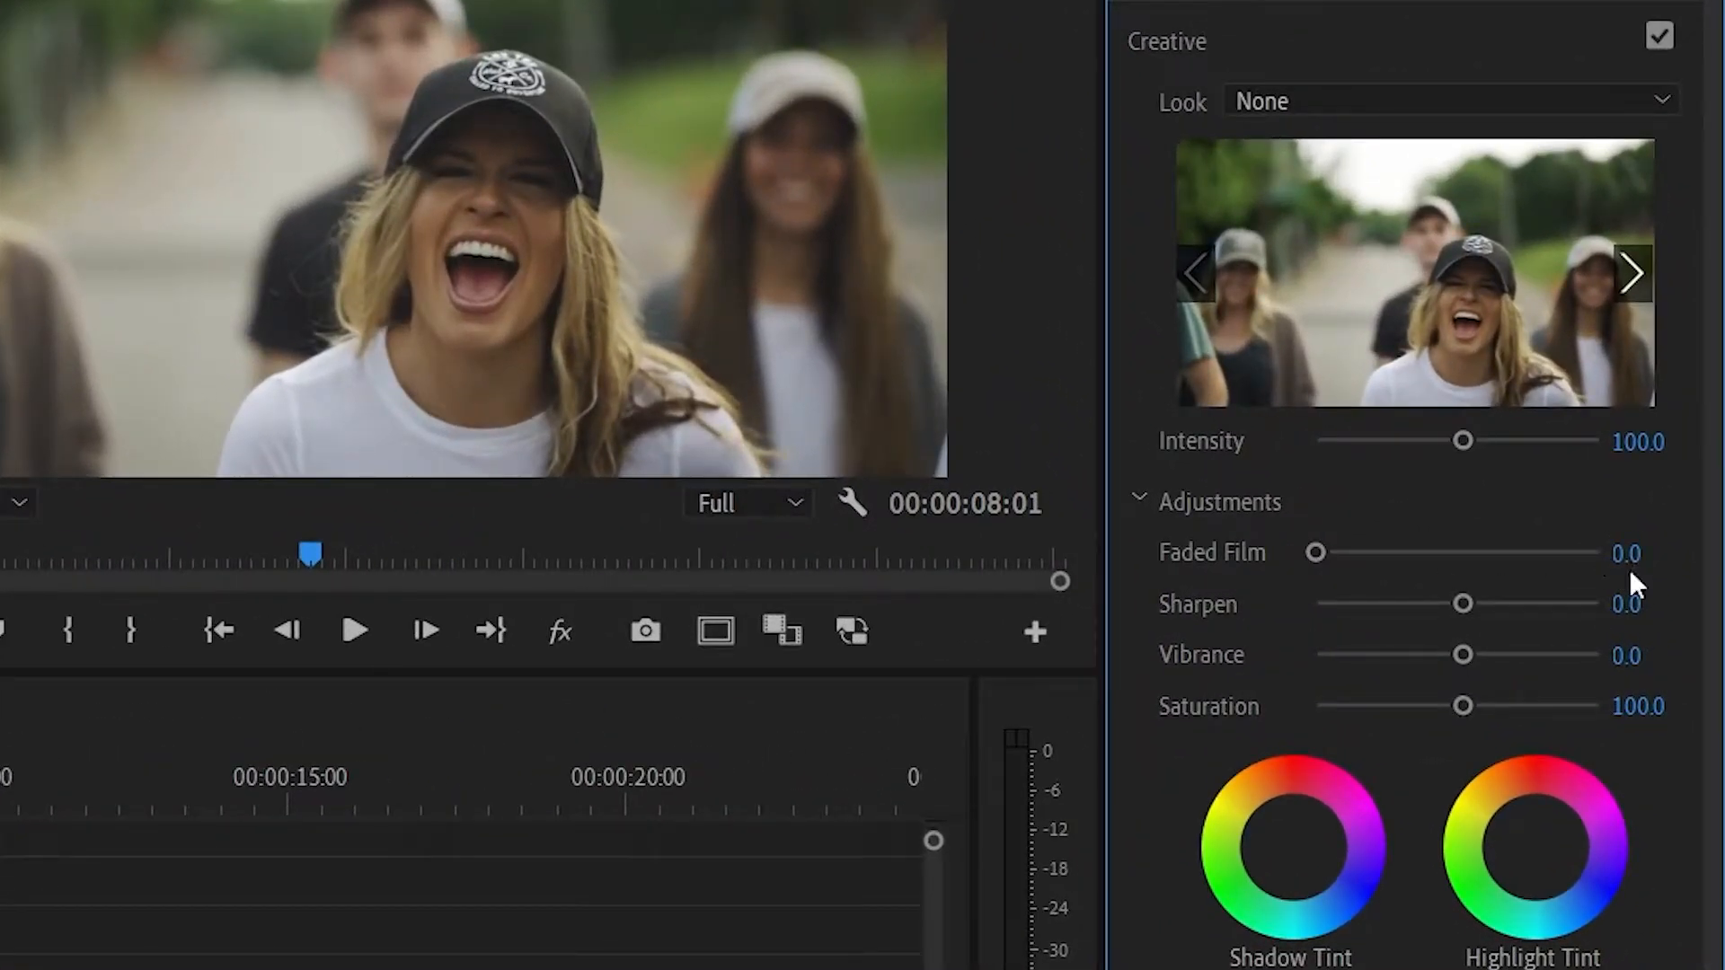
click(1639, 553)
text(50)
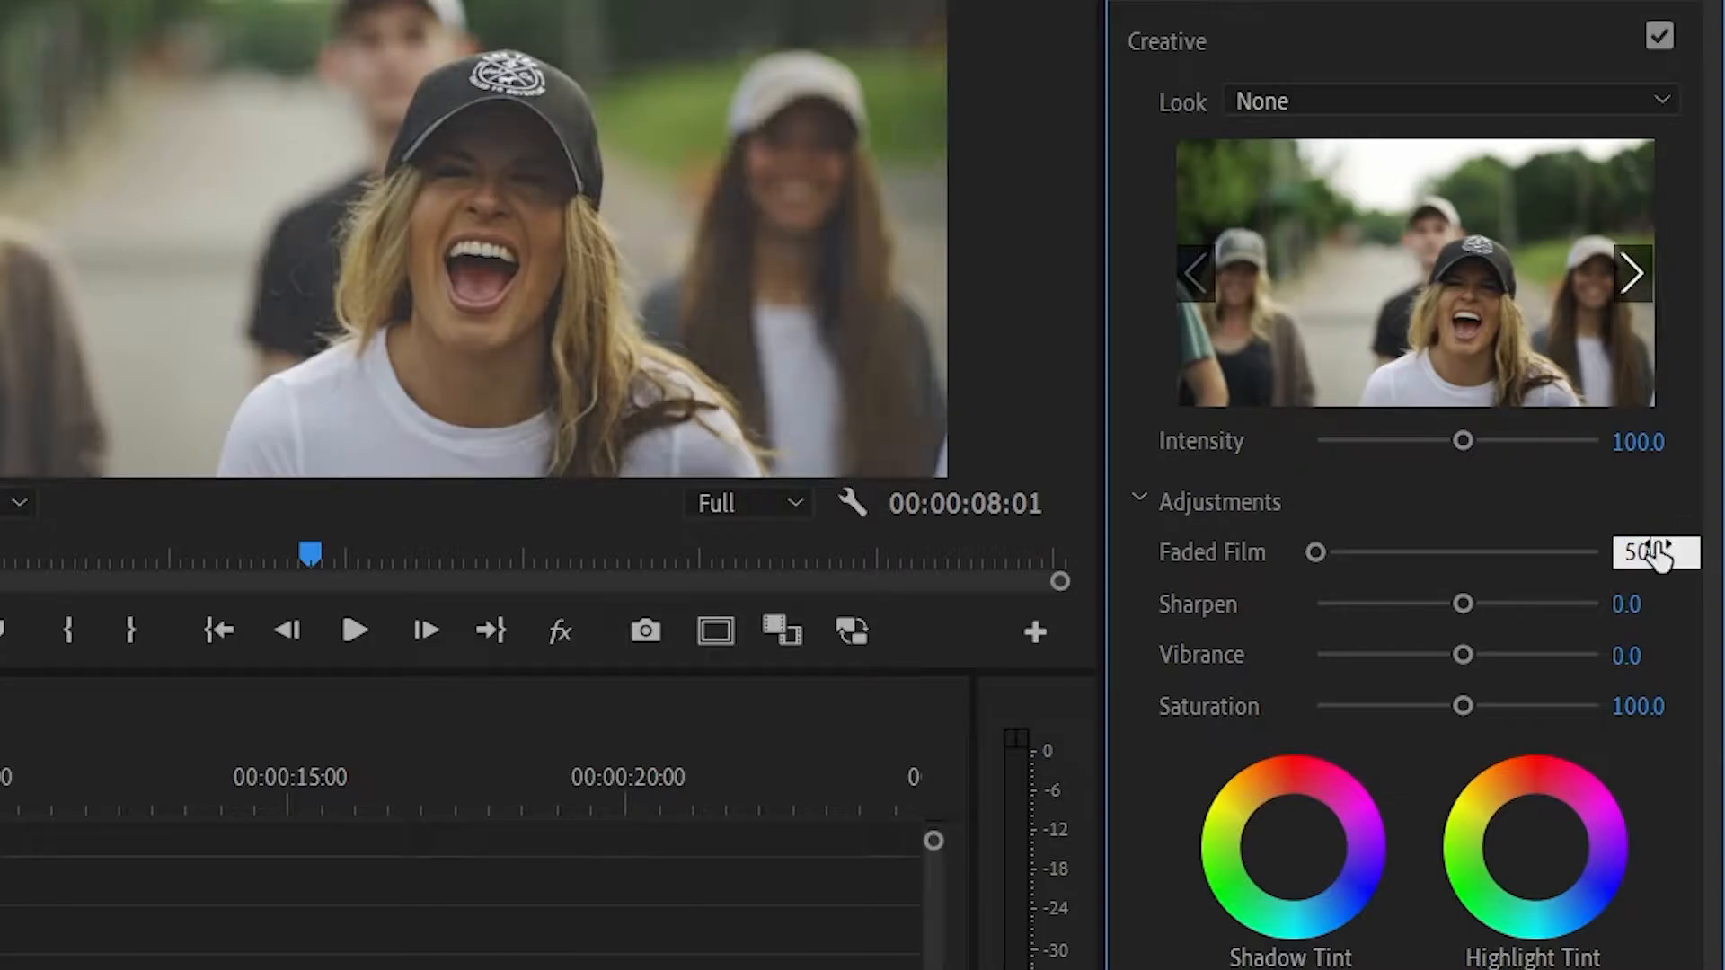
key(Return)
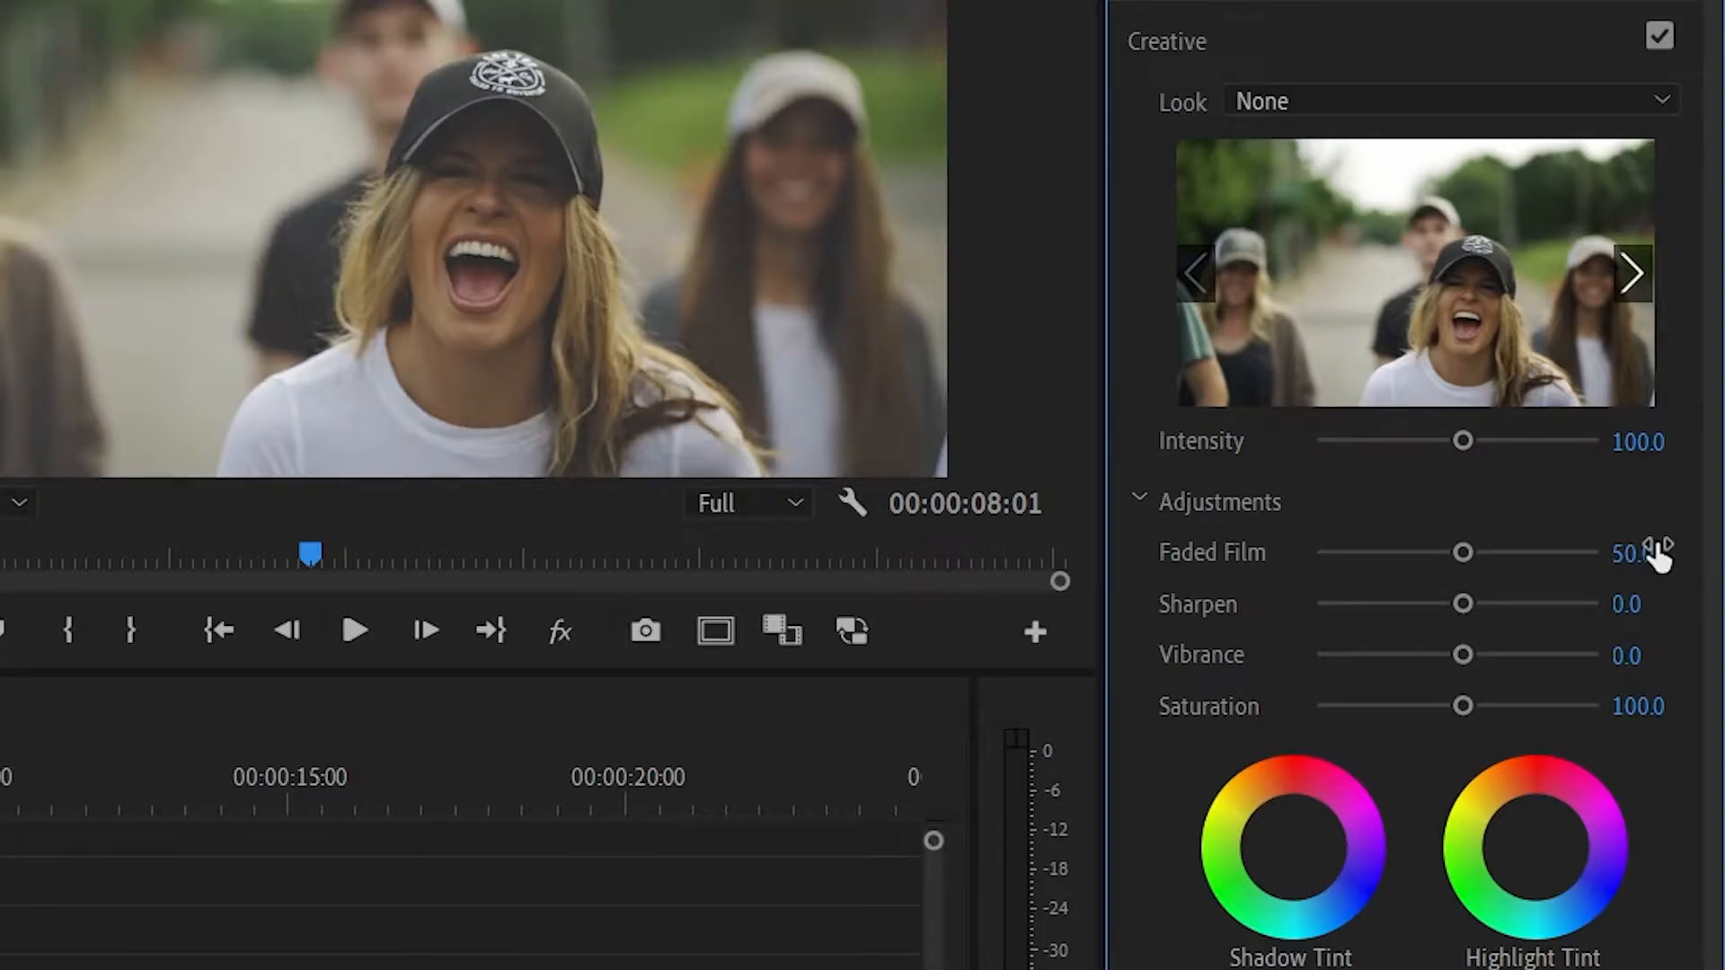
click(1644, 602)
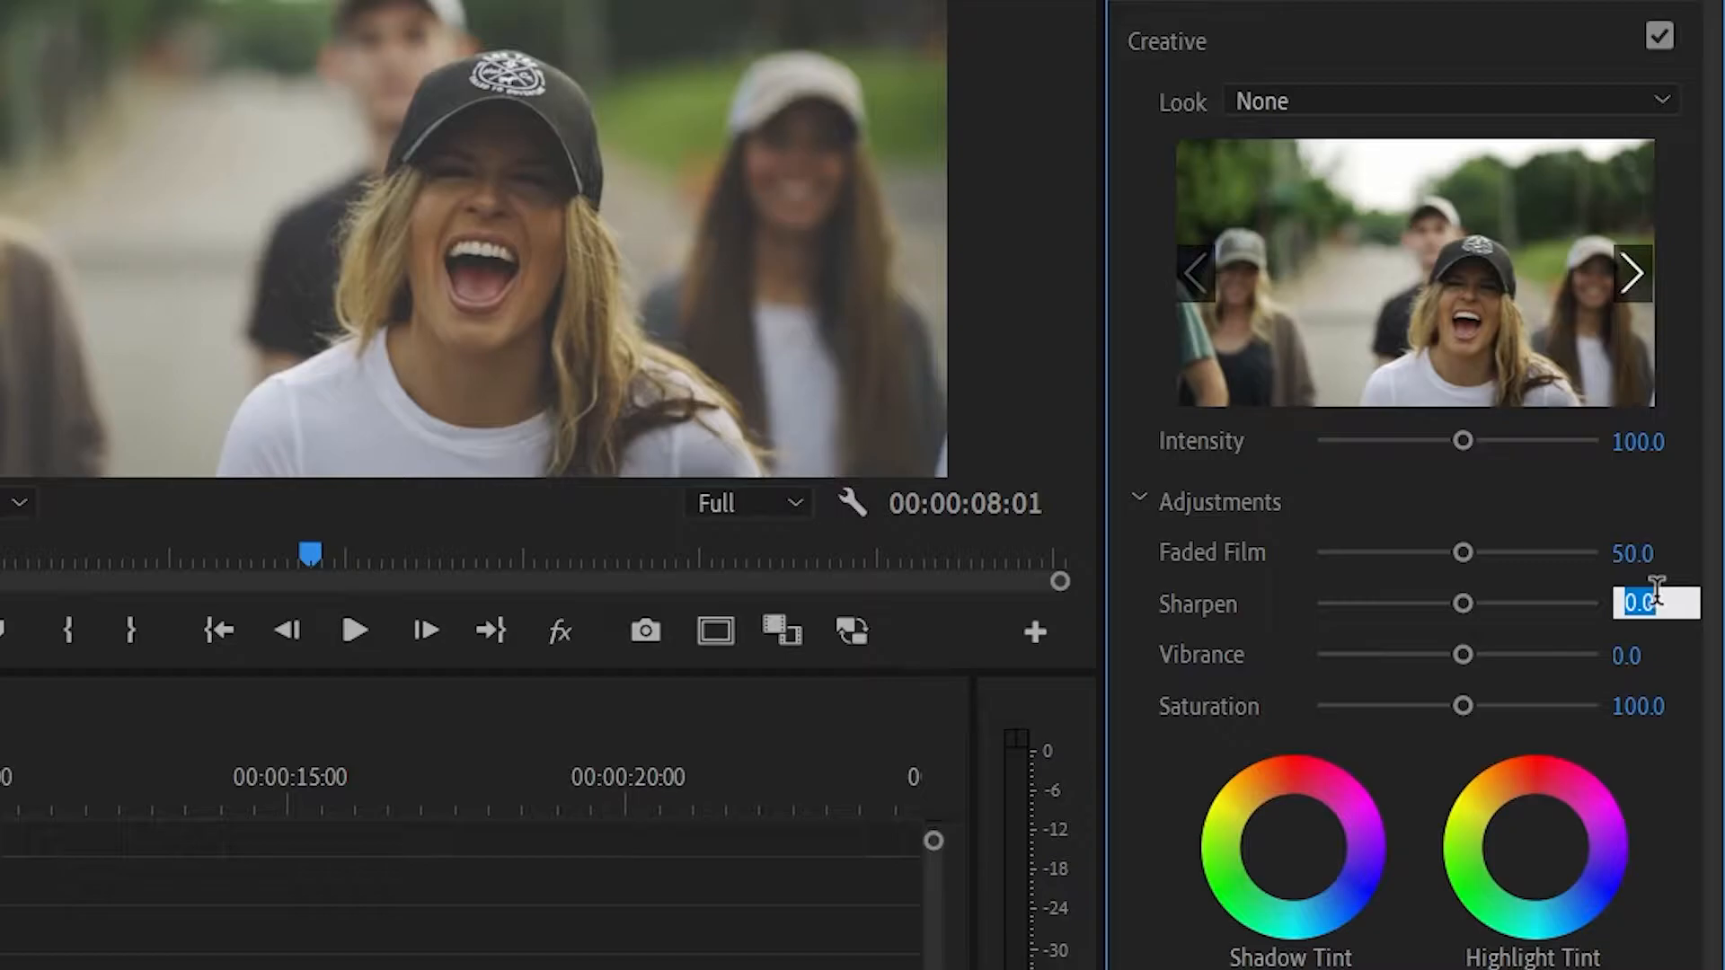
text(-25)
key(Return)
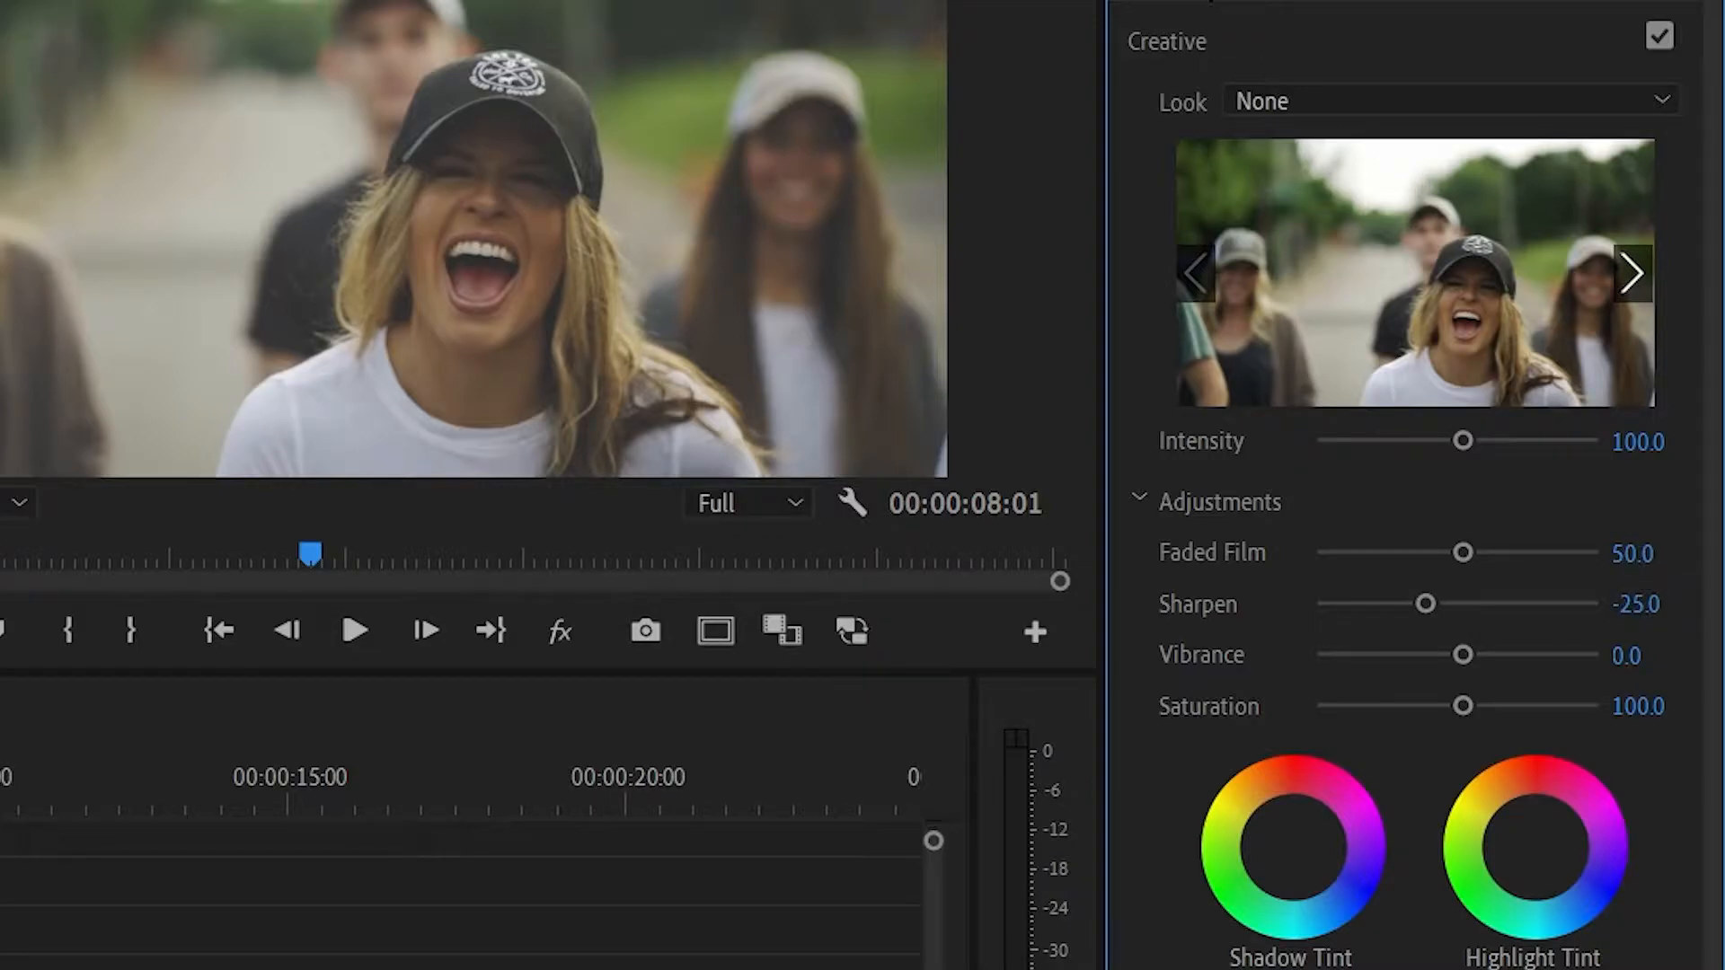
click(1194, 27)
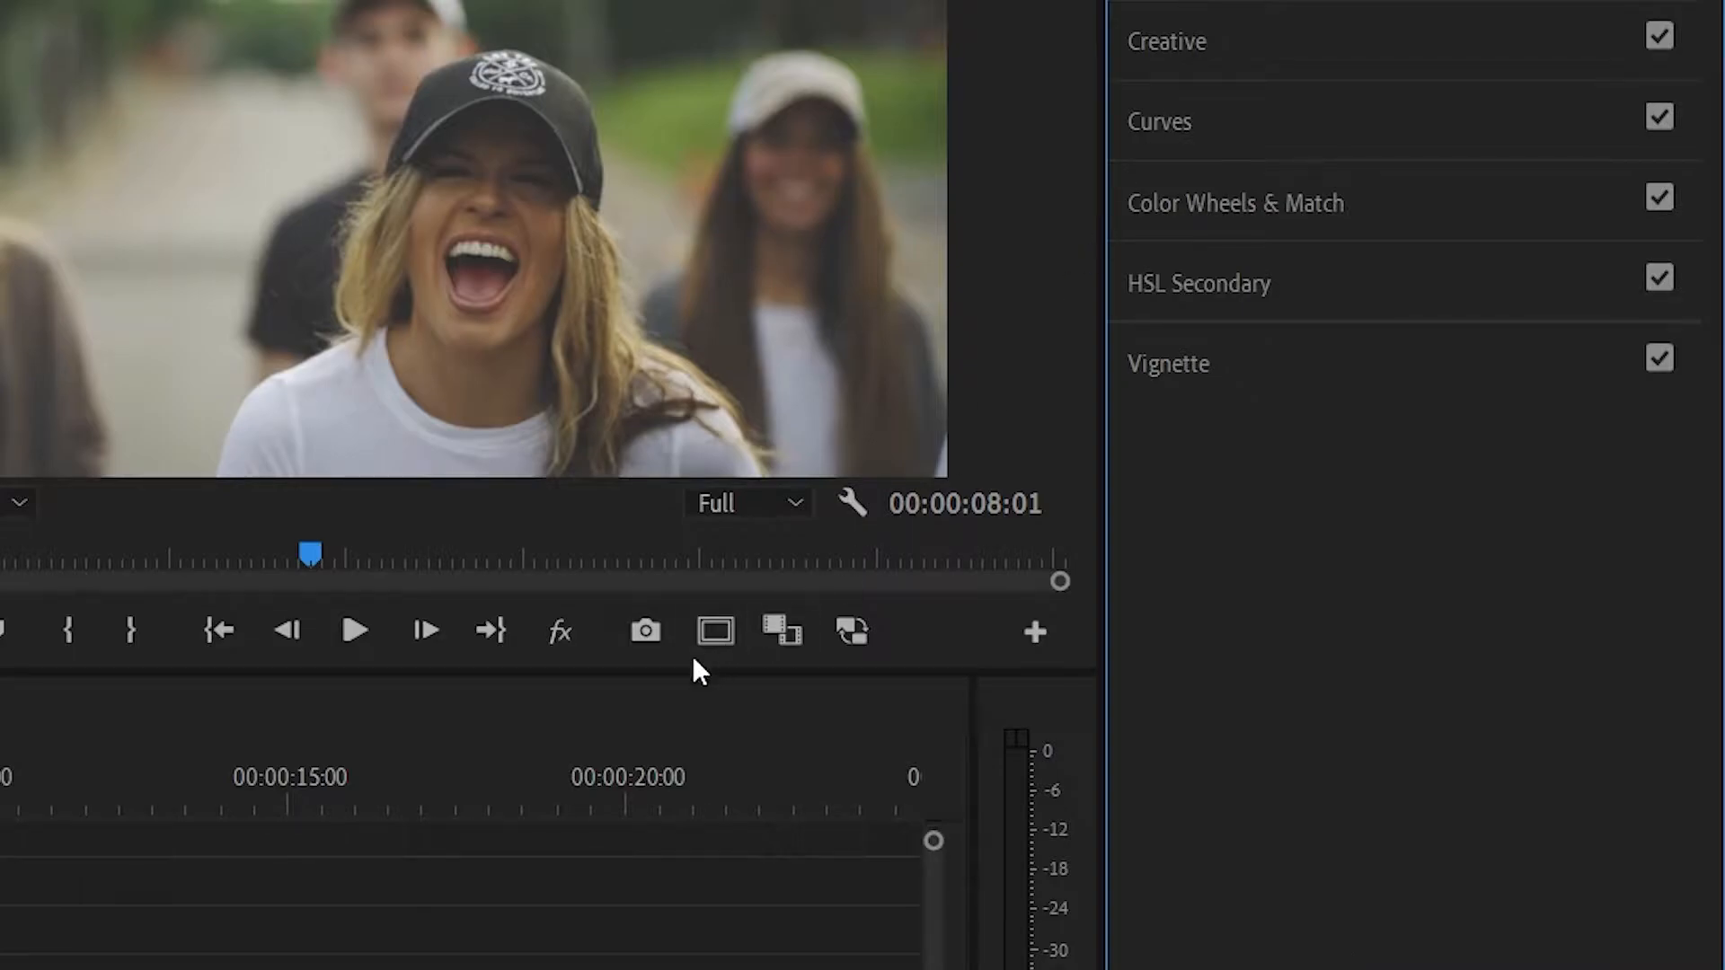
Step: Toggle the global effects mute in the program preview to compare the footage with and without the colour correction
click(566, 625)
click(566, 626)
click(566, 626)
click(973, 792)
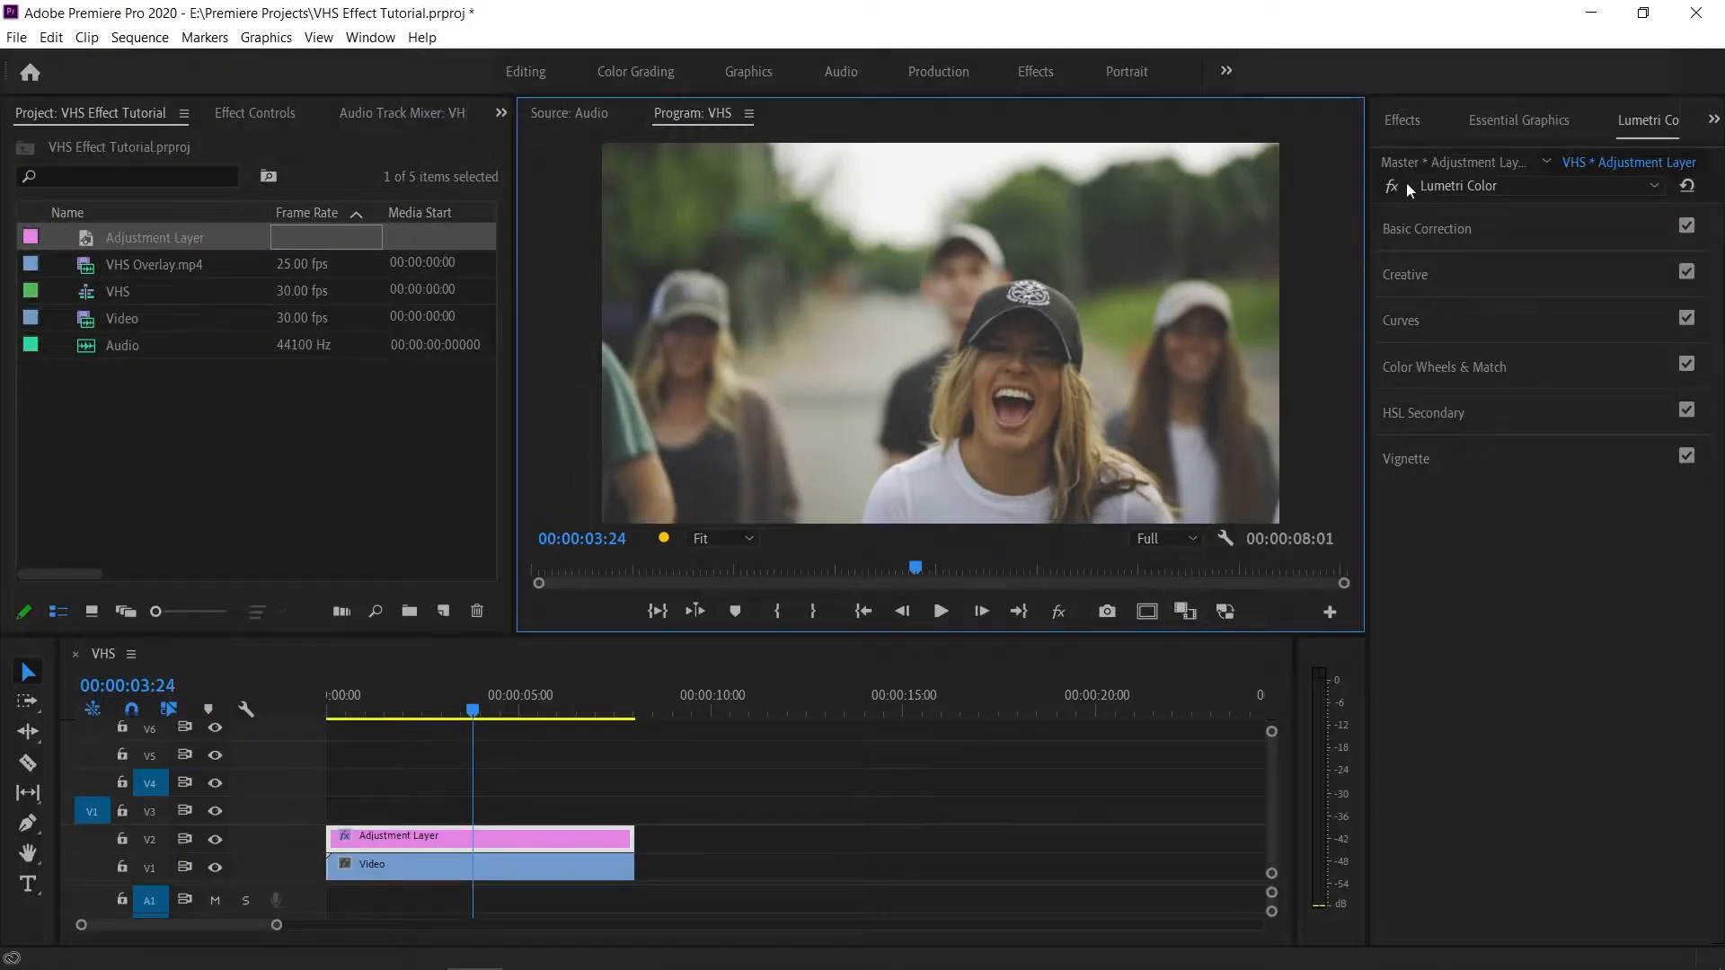
Step: Search the effects for "channel" and apply the Channel Blur video effect to the adjustment layer
click(1419, 126)
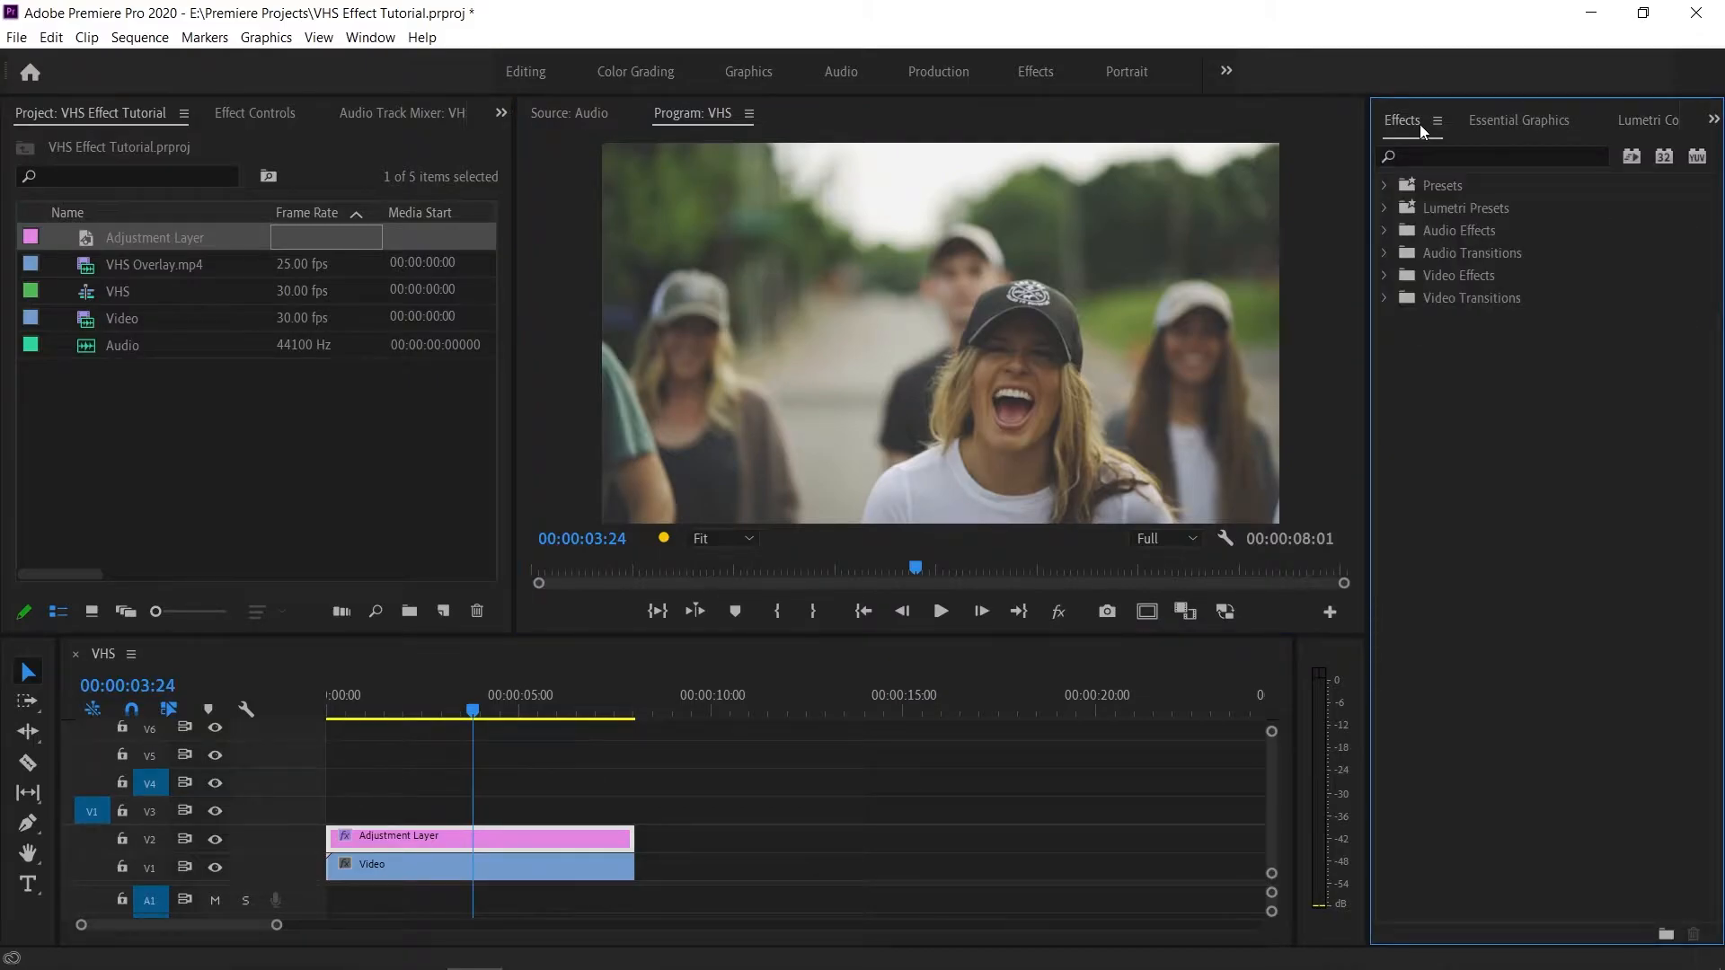
click(1438, 159)
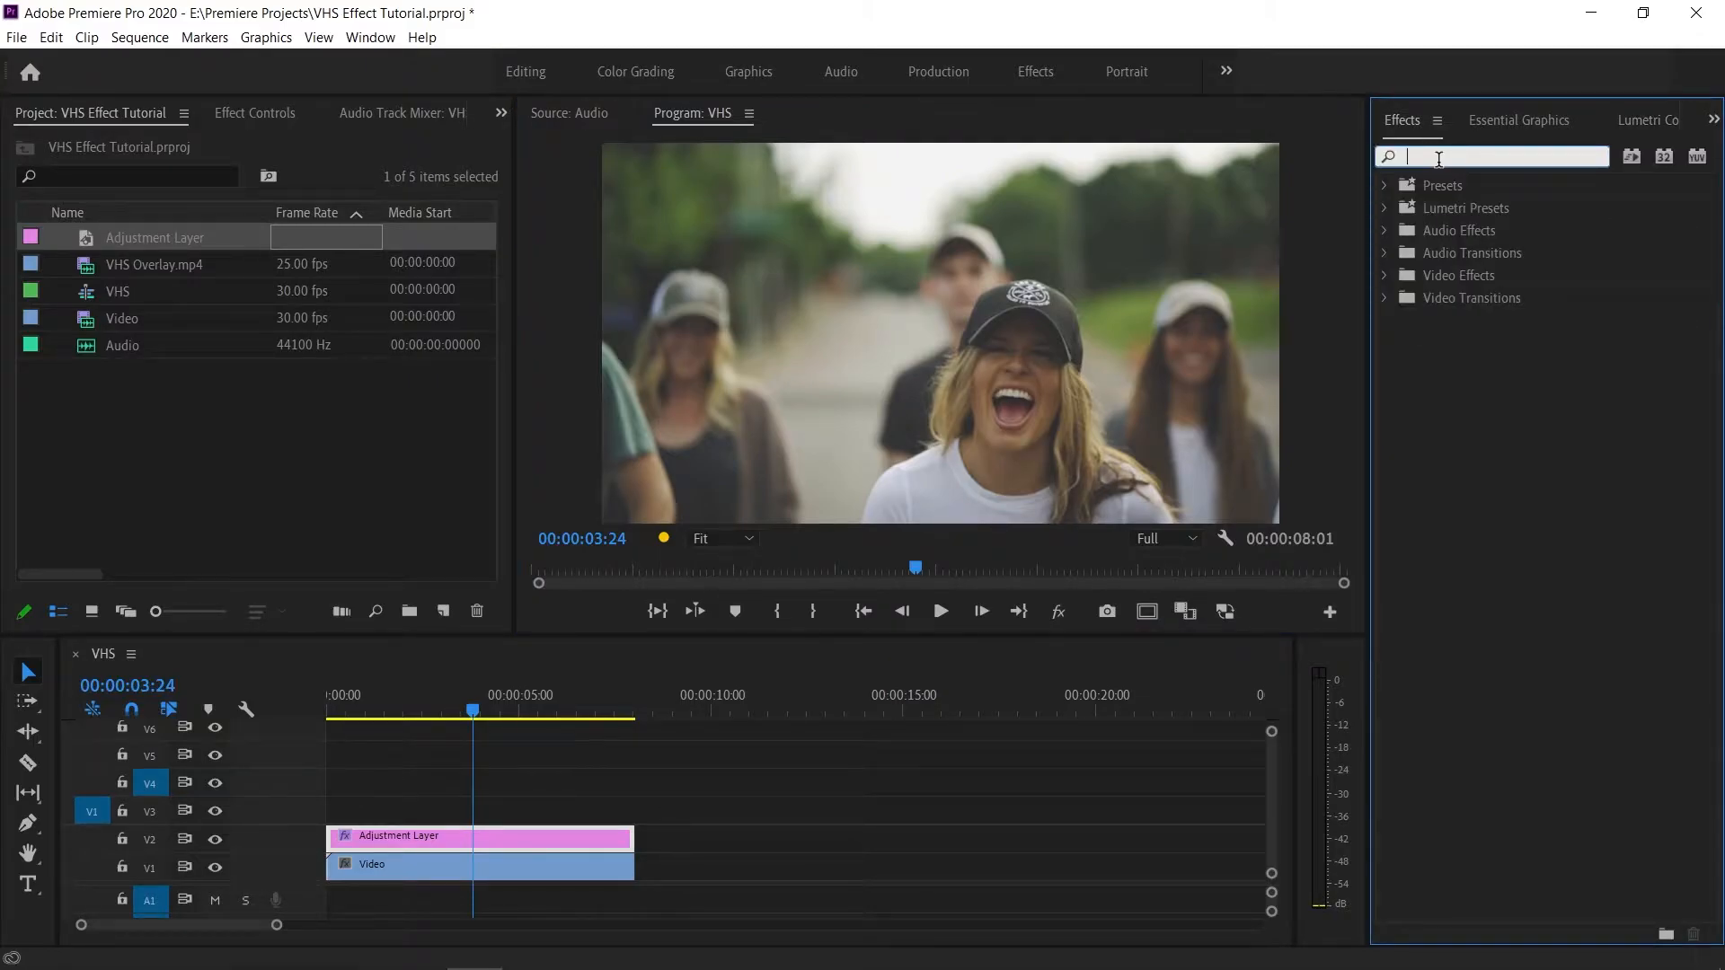
text(channel)
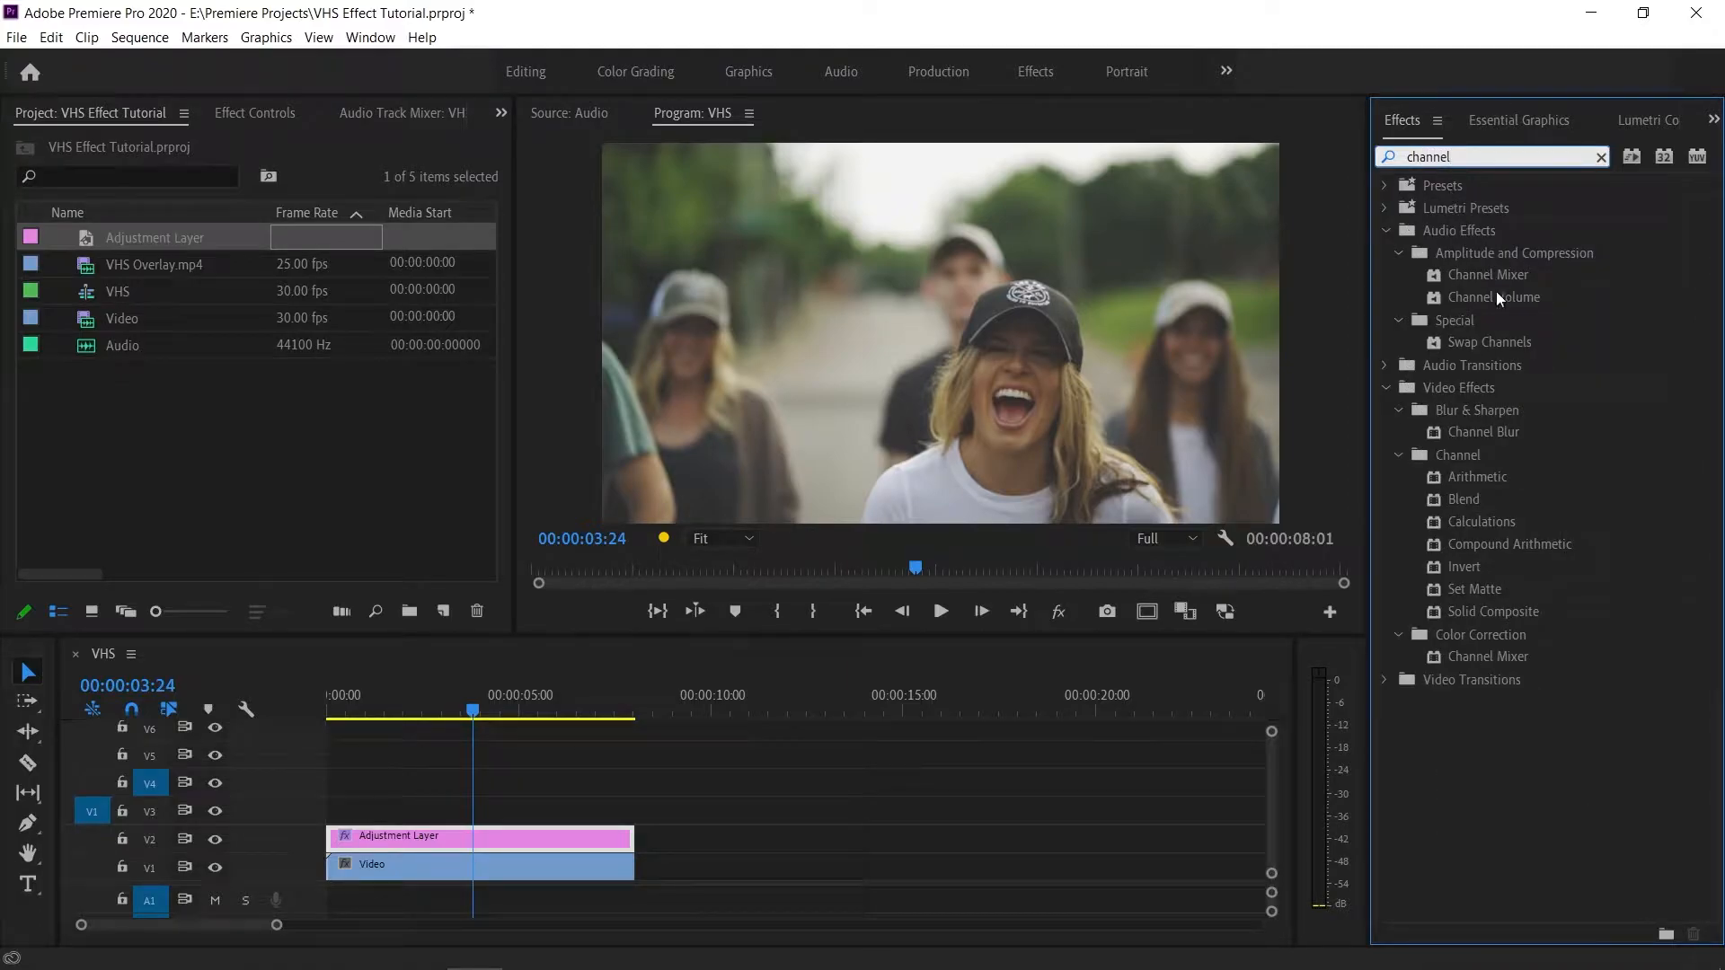
drag(1502, 430, 487, 837)
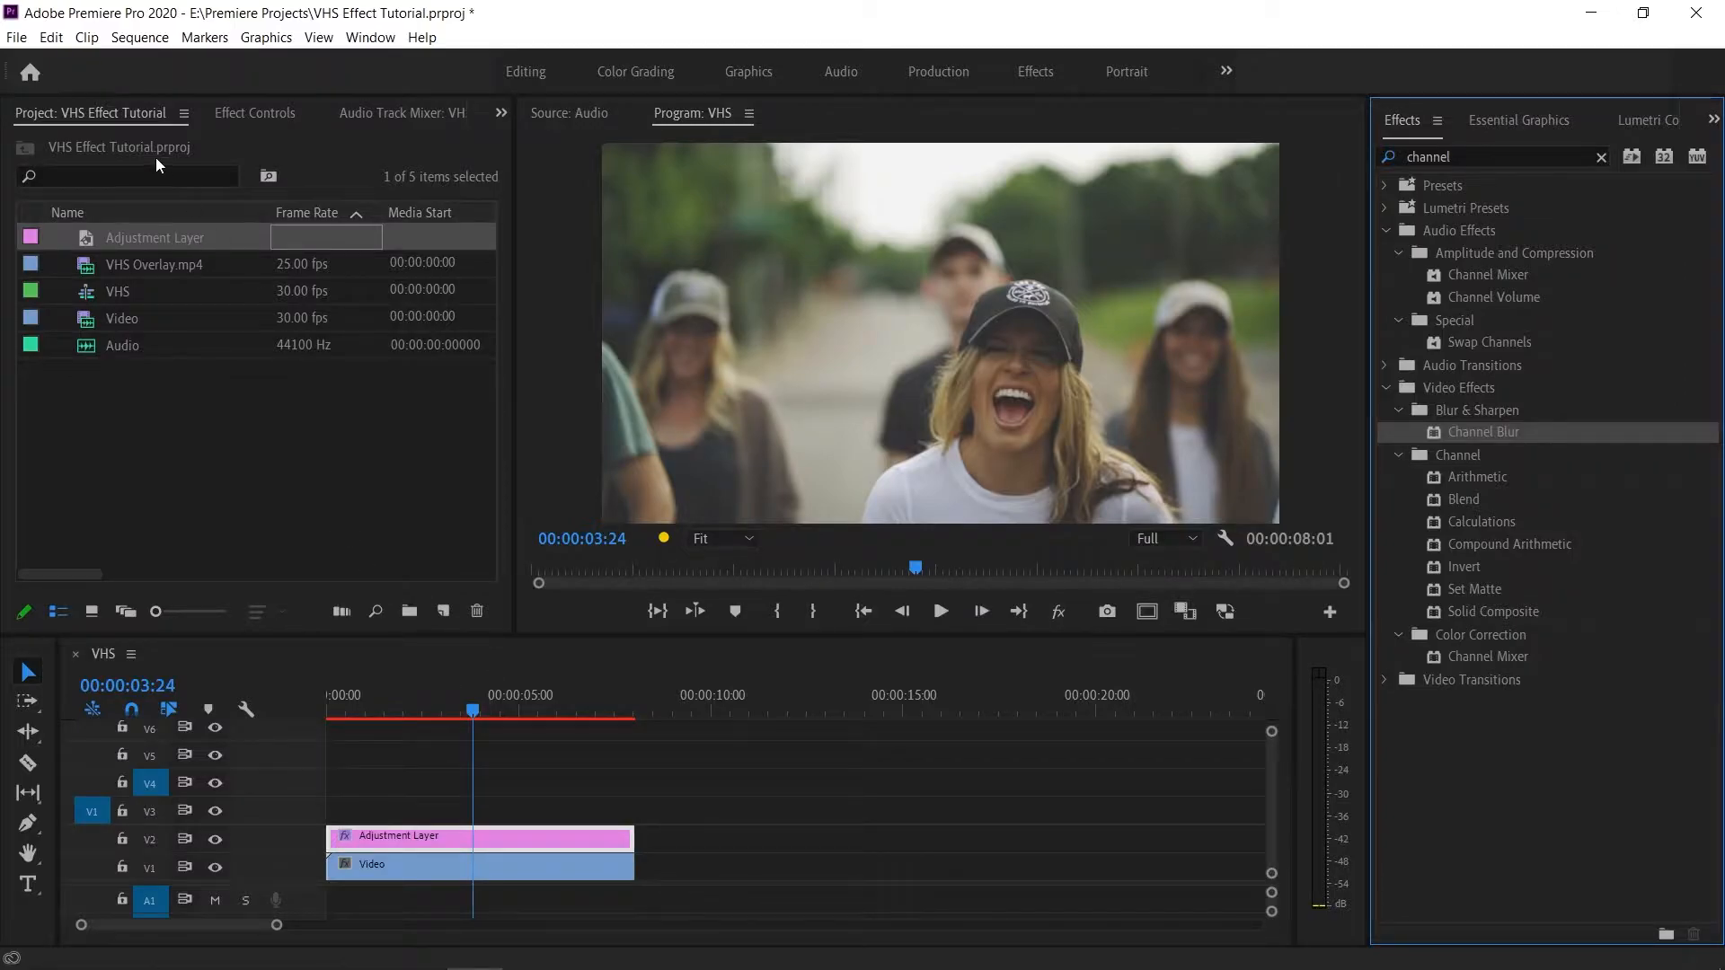
Step: For the adjustment layer's Channel Blur, set Red Blurriness to 20 and Blur Dimensions to Vertical, with Repeat Edge Pixels enabled
click(253, 112)
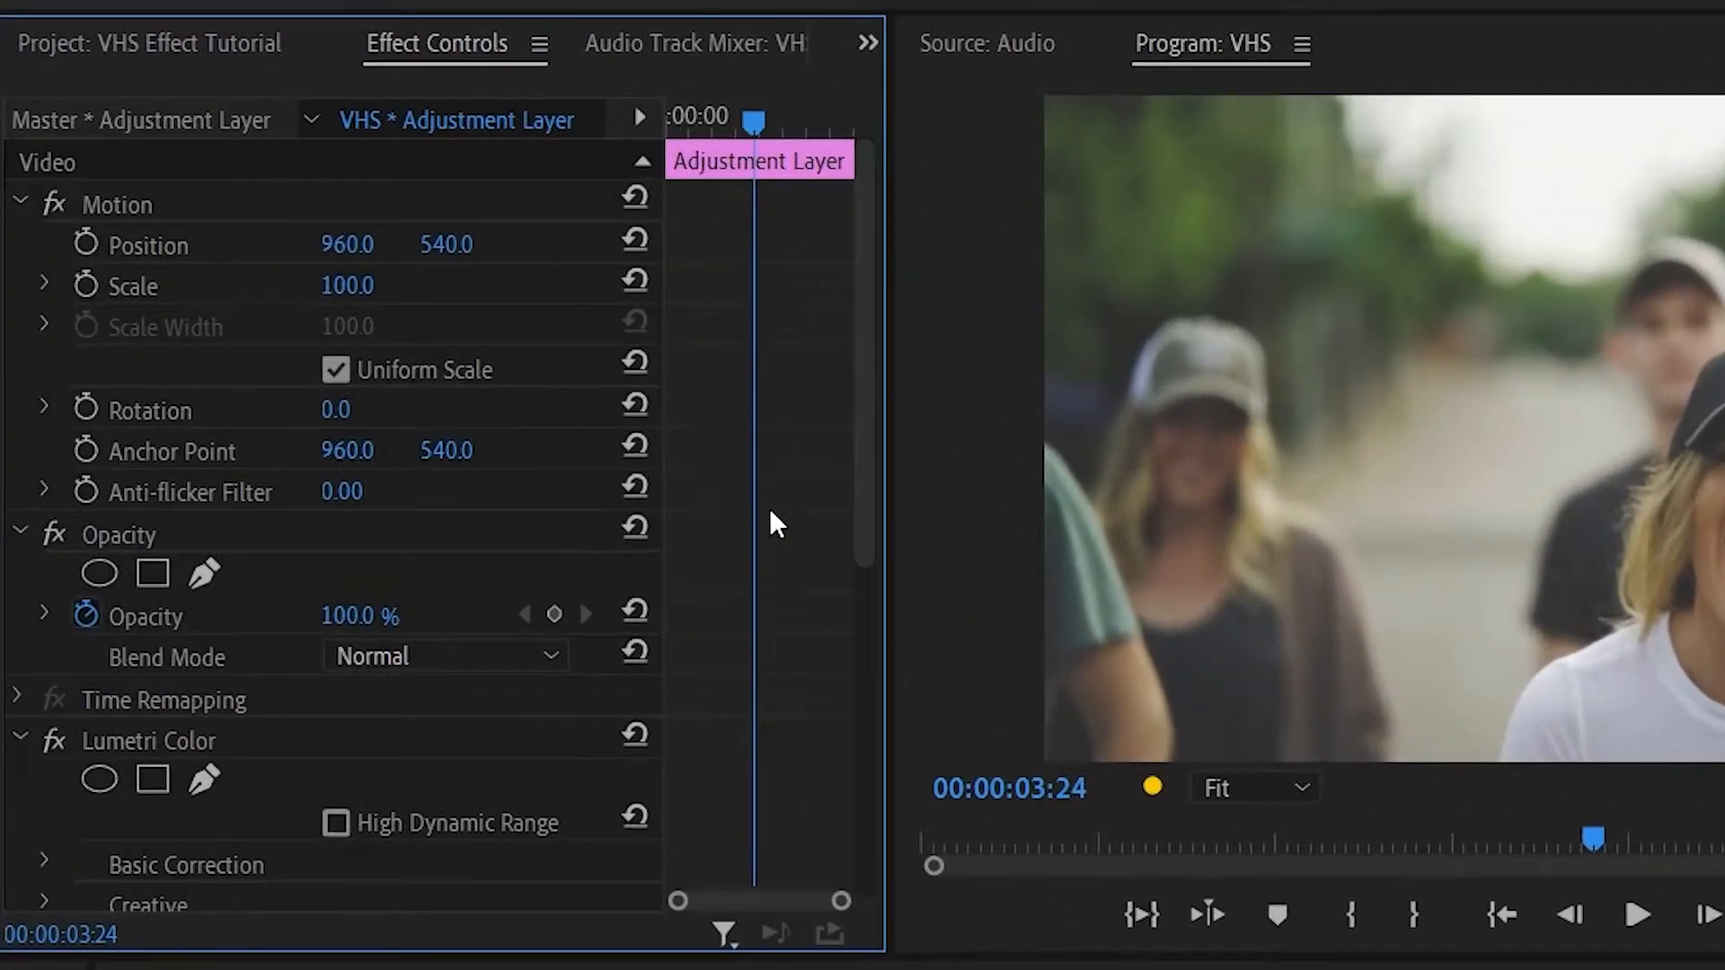
scroll(447, 379, down, 2)
scroll(777, 515, down, 4)
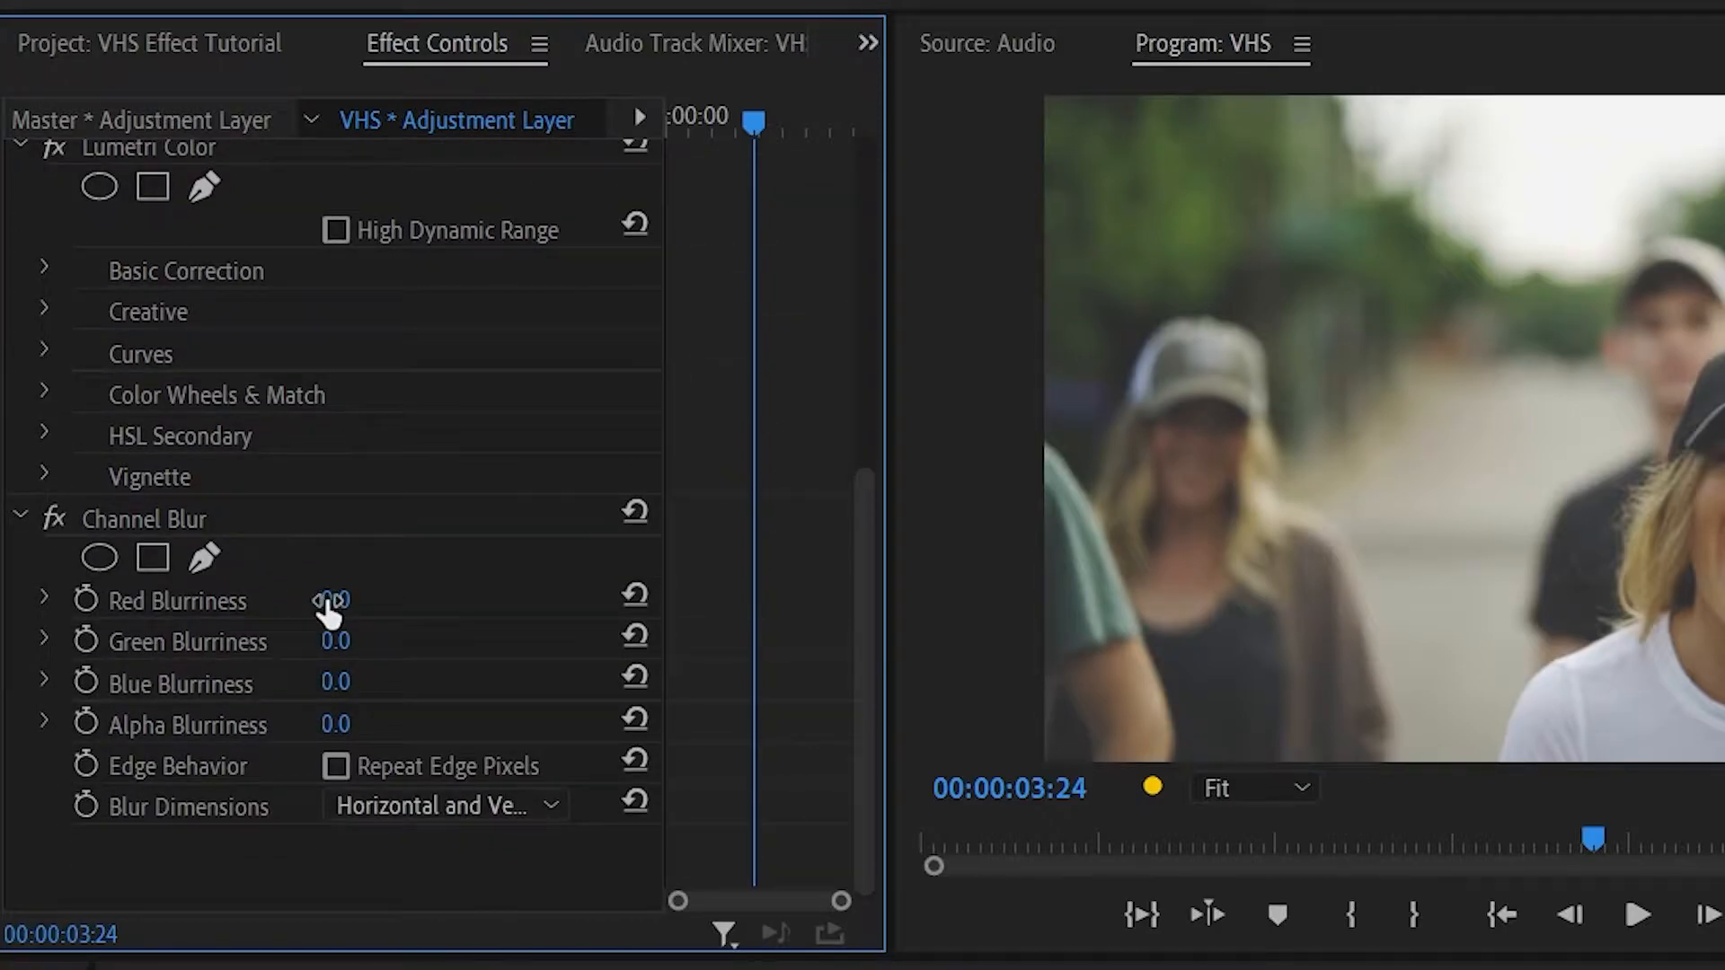
click(330, 601)
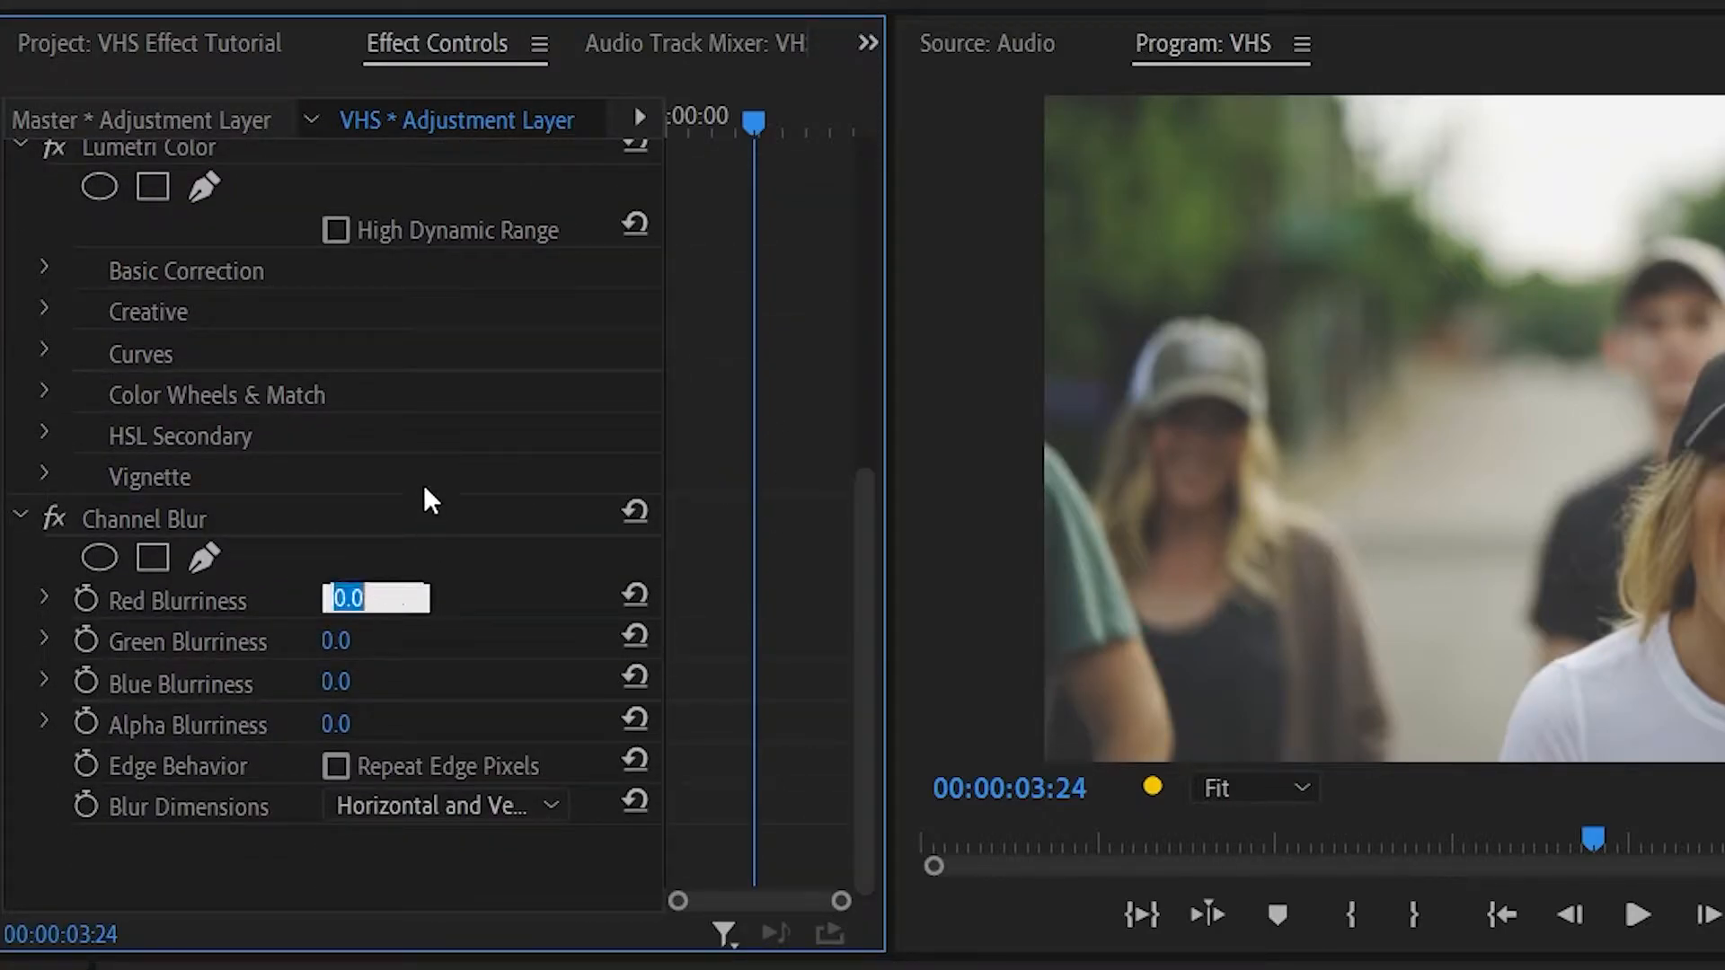
text(20)
key(Return)
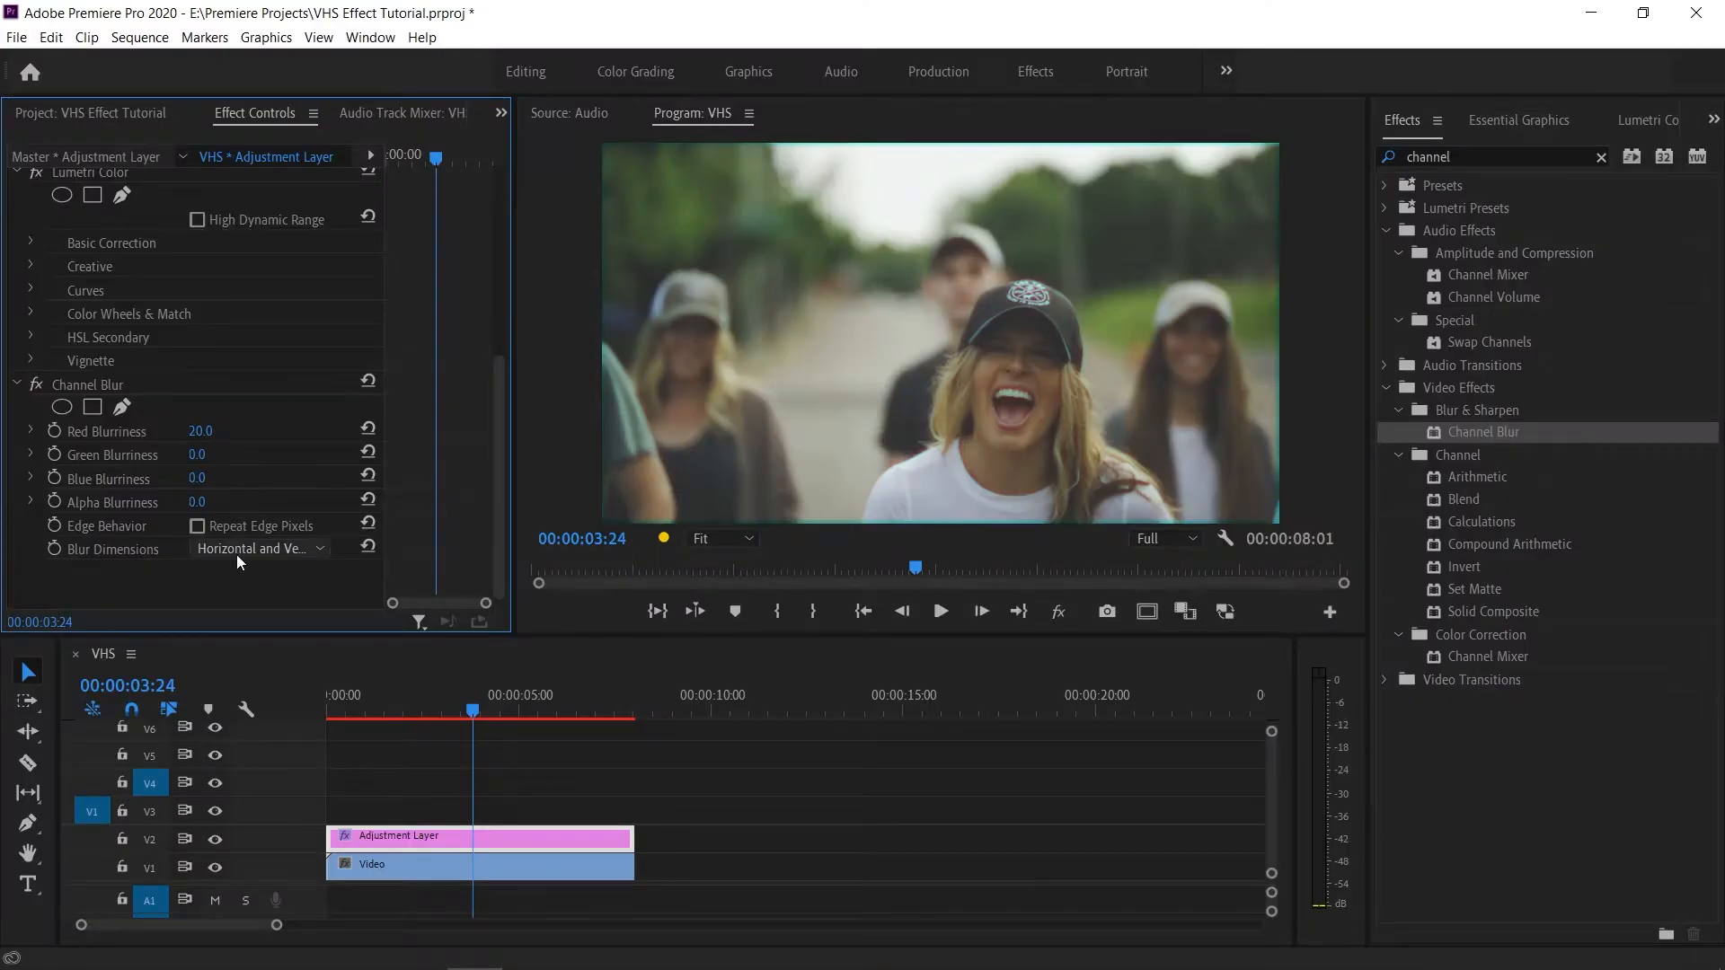
click(235, 553)
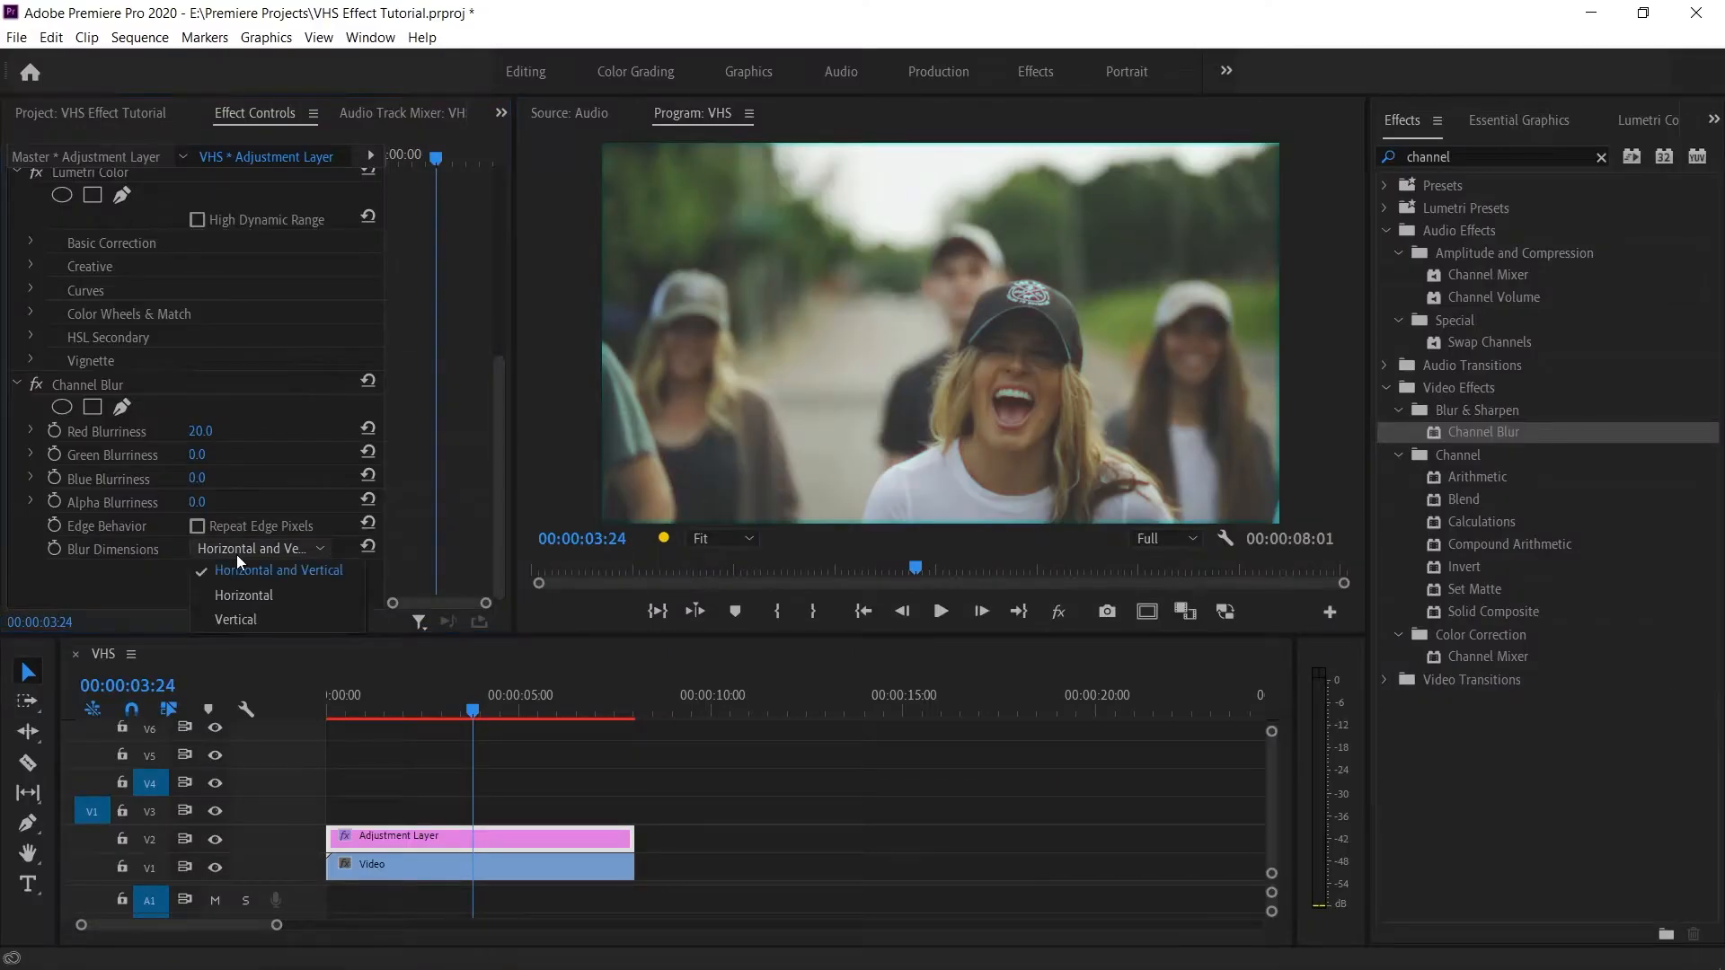
click(244, 618)
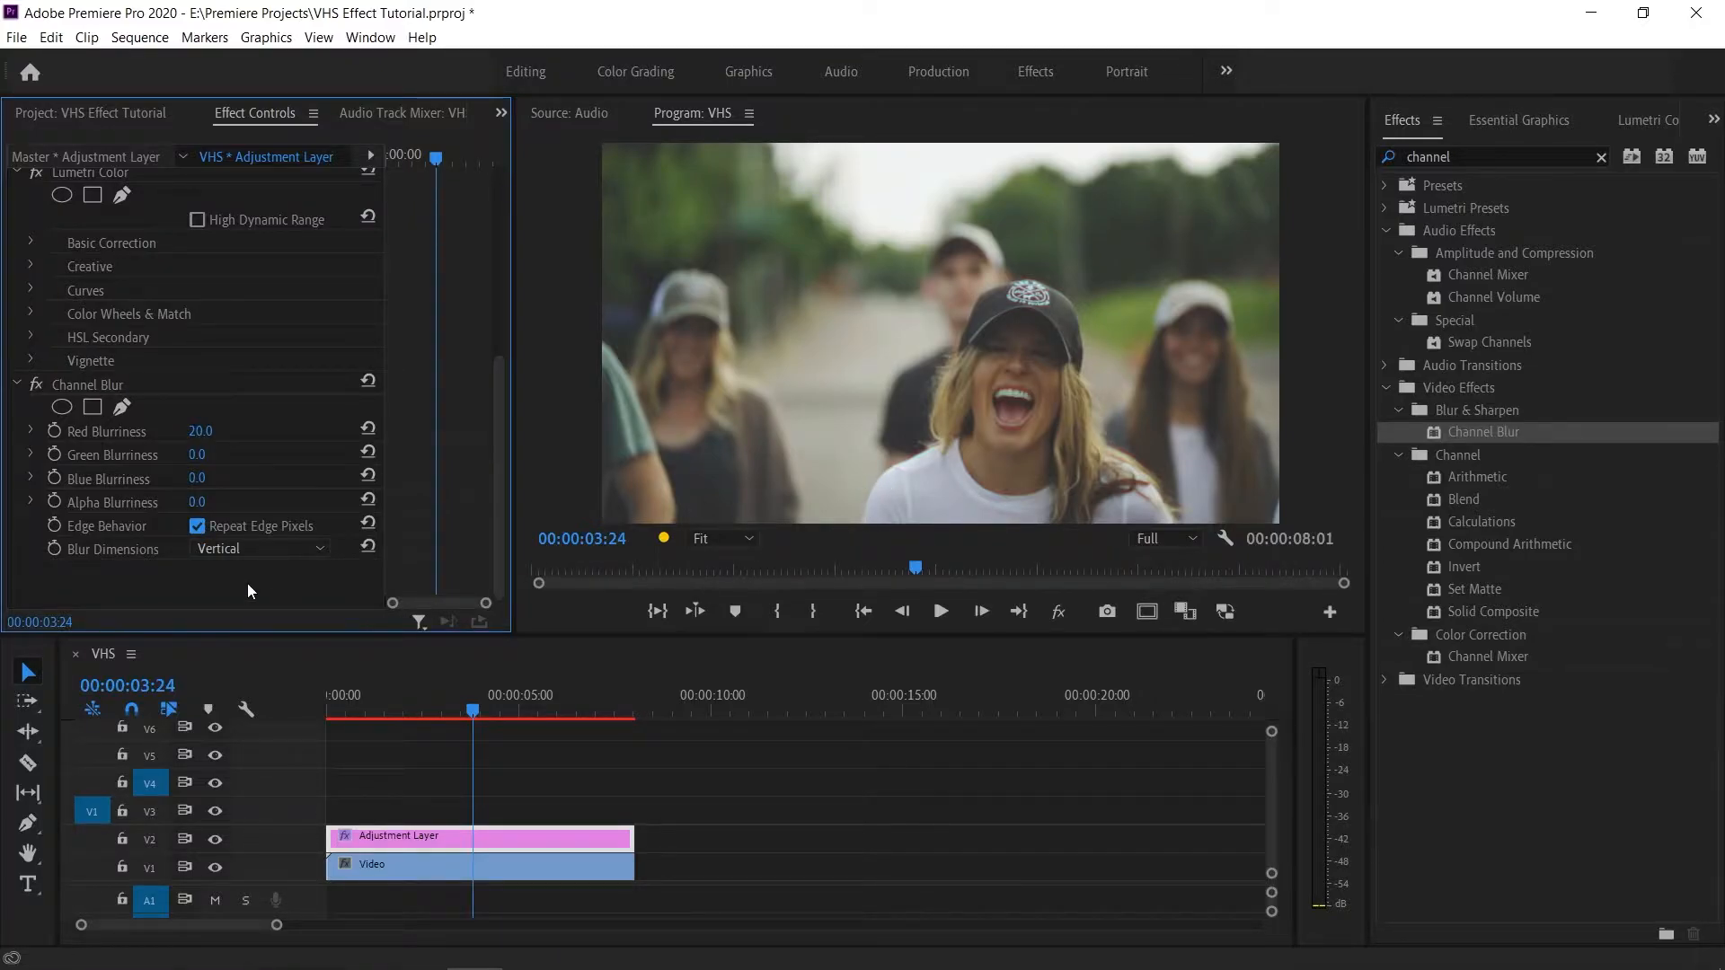
Step: Add a second Channel Blur to the adjustment layer with Blue Blurriness 20, Horizontal blur dimensions and Repeat Edge Pixels enabled
drag(1451, 435, 139, 581)
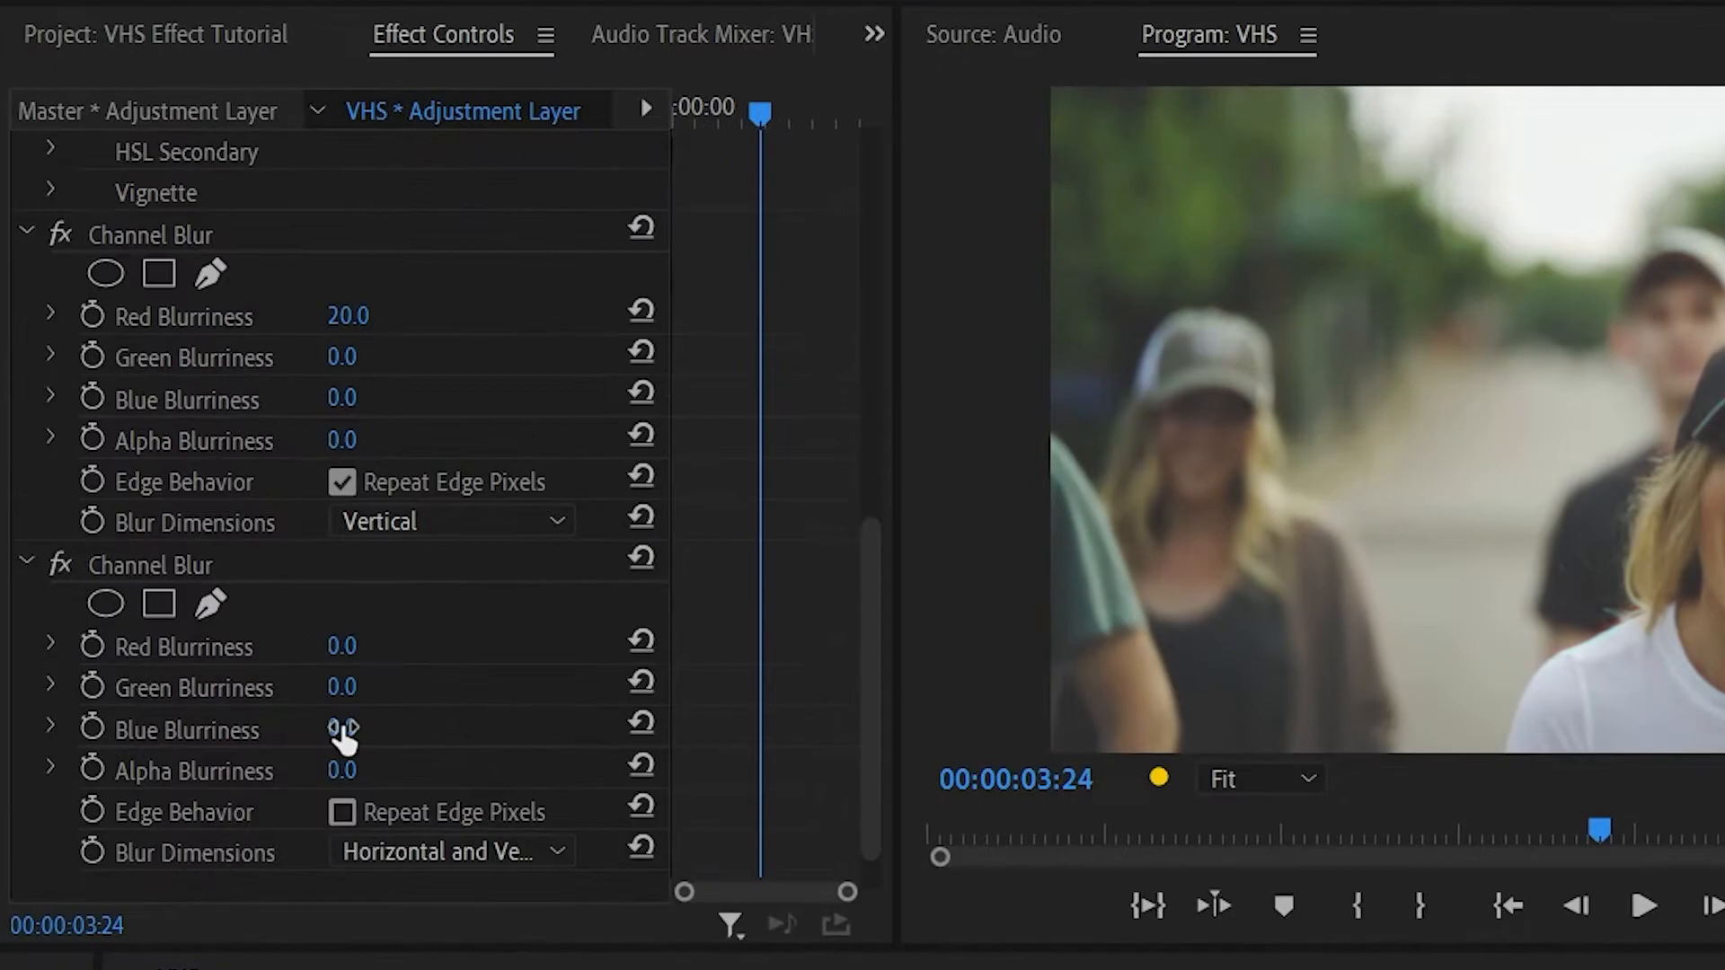
click(196, 509)
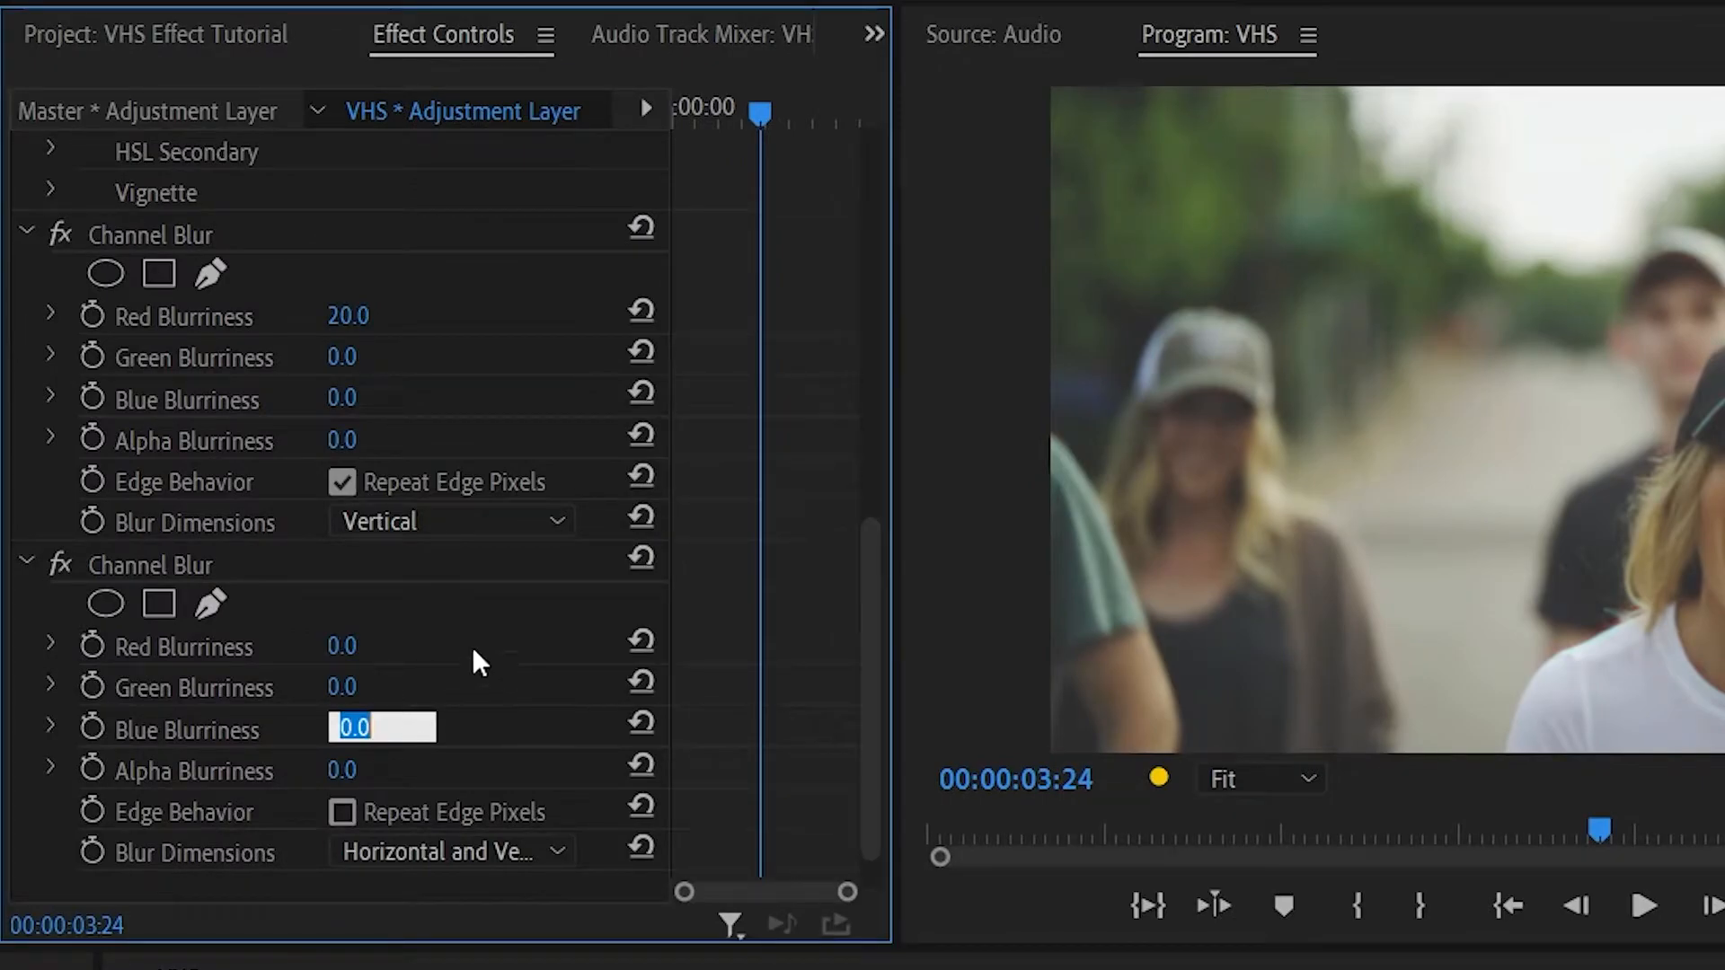
text(20)
key(Return)
scroll(472, 645, down, 1)
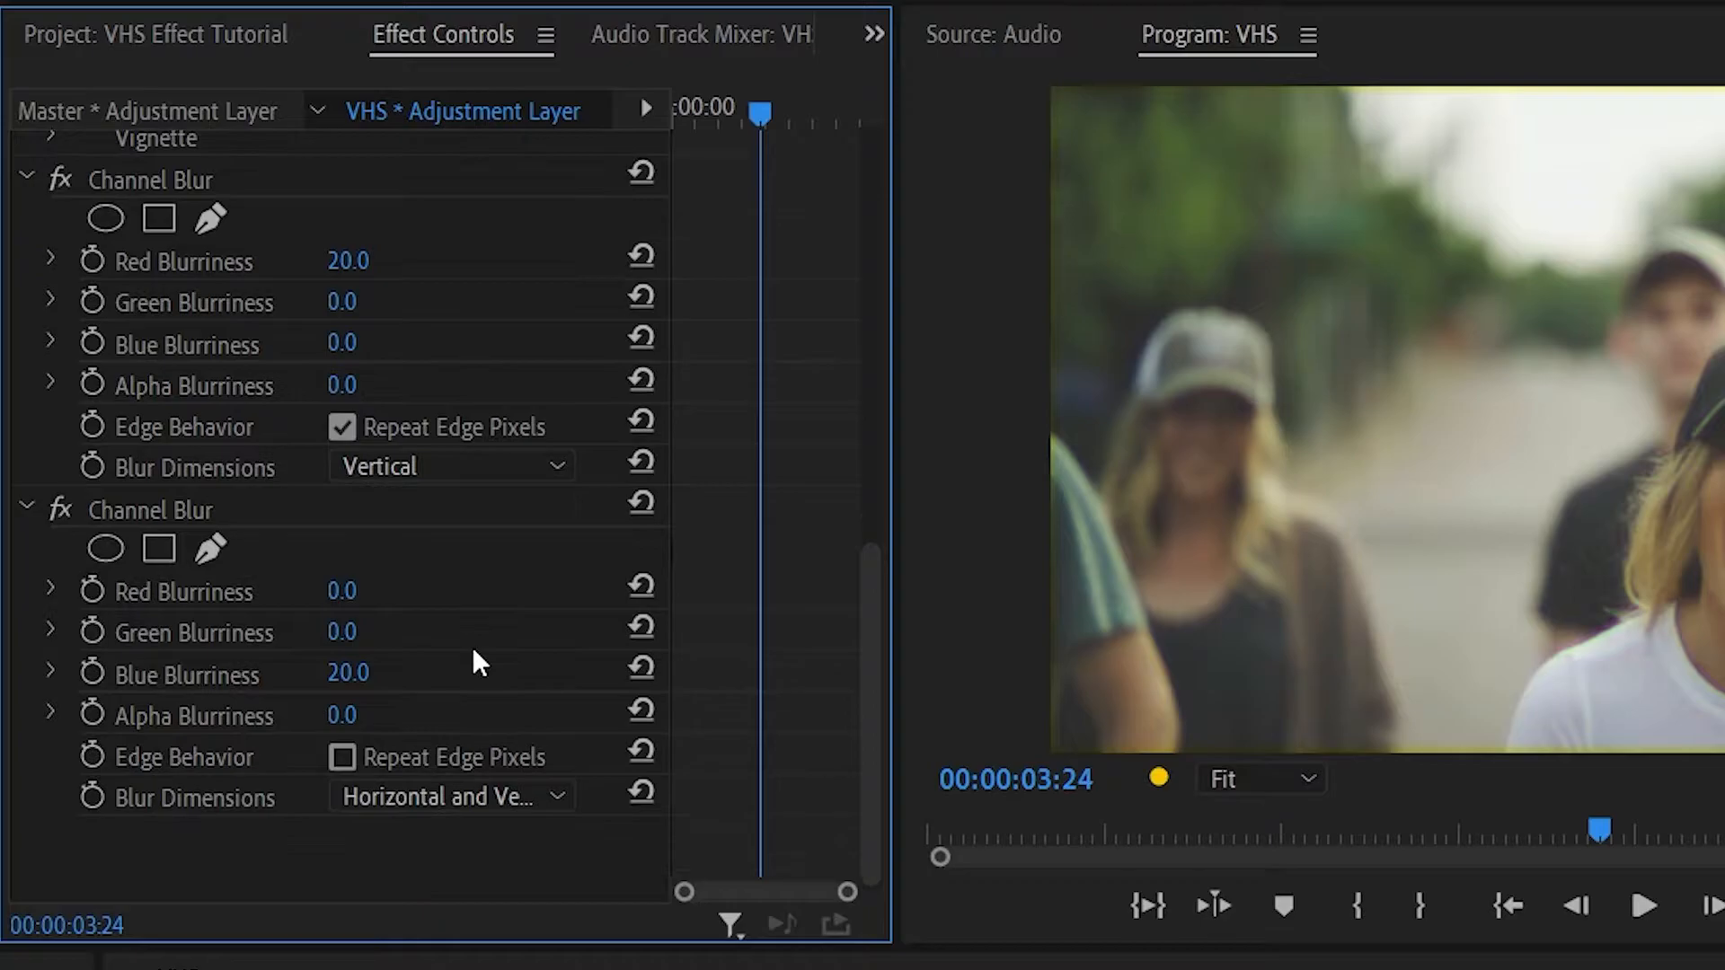
click(383, 808)
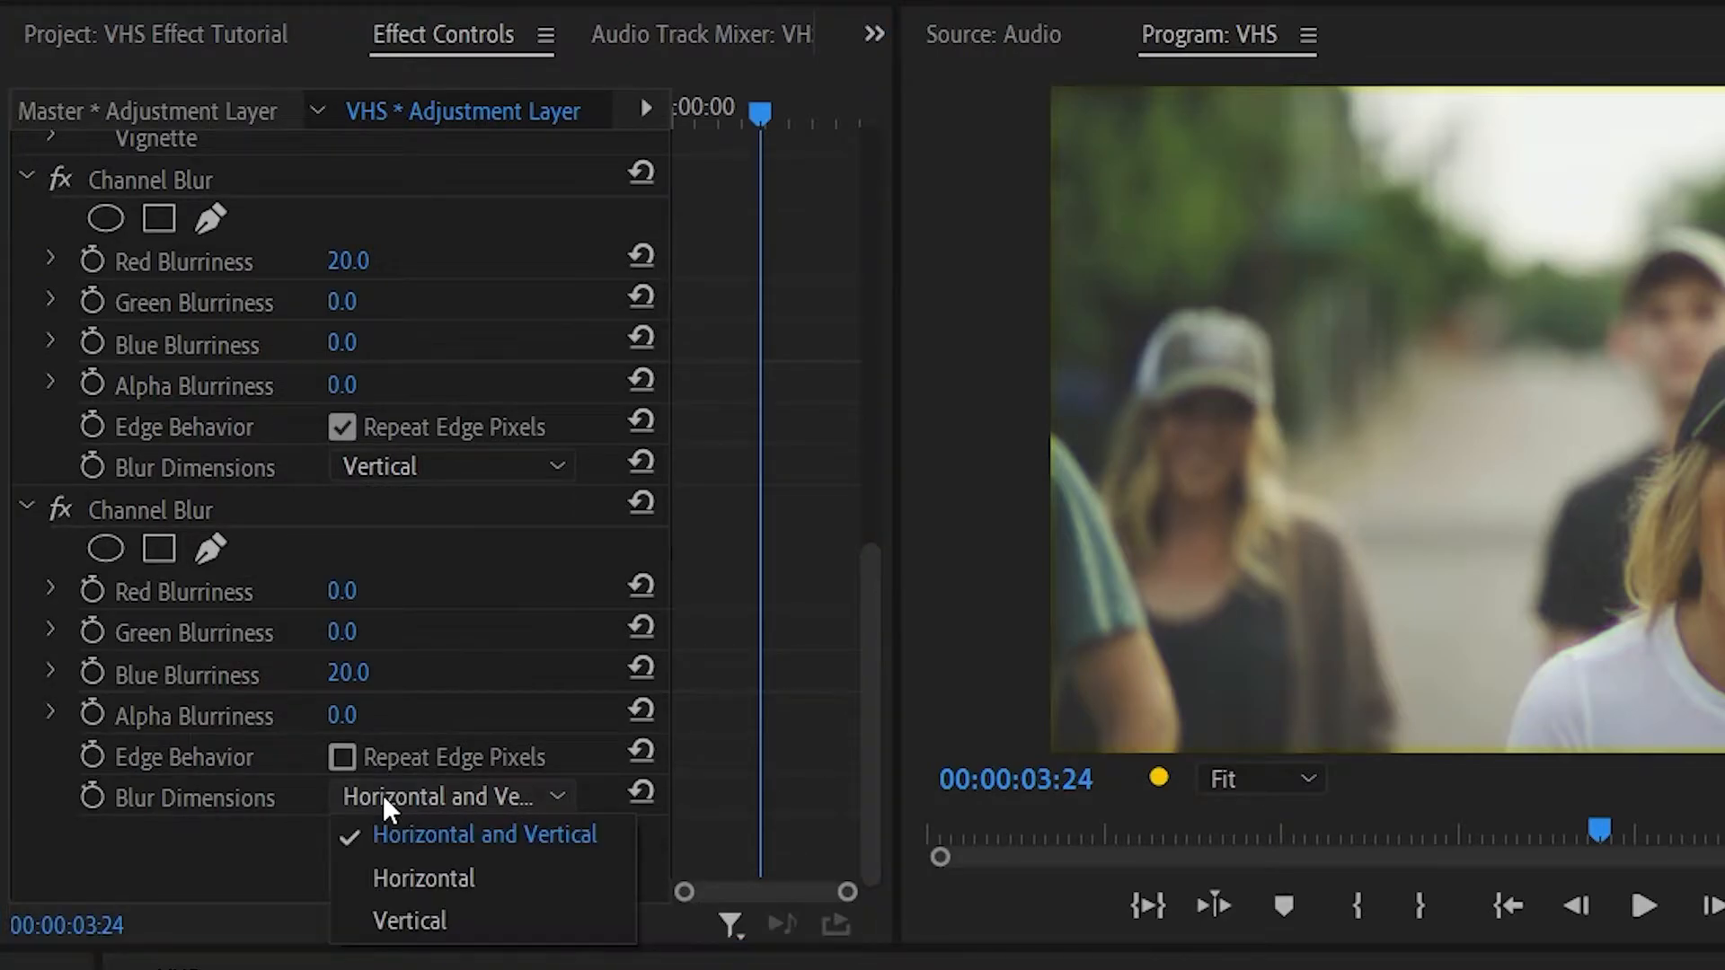
click(398, 880)
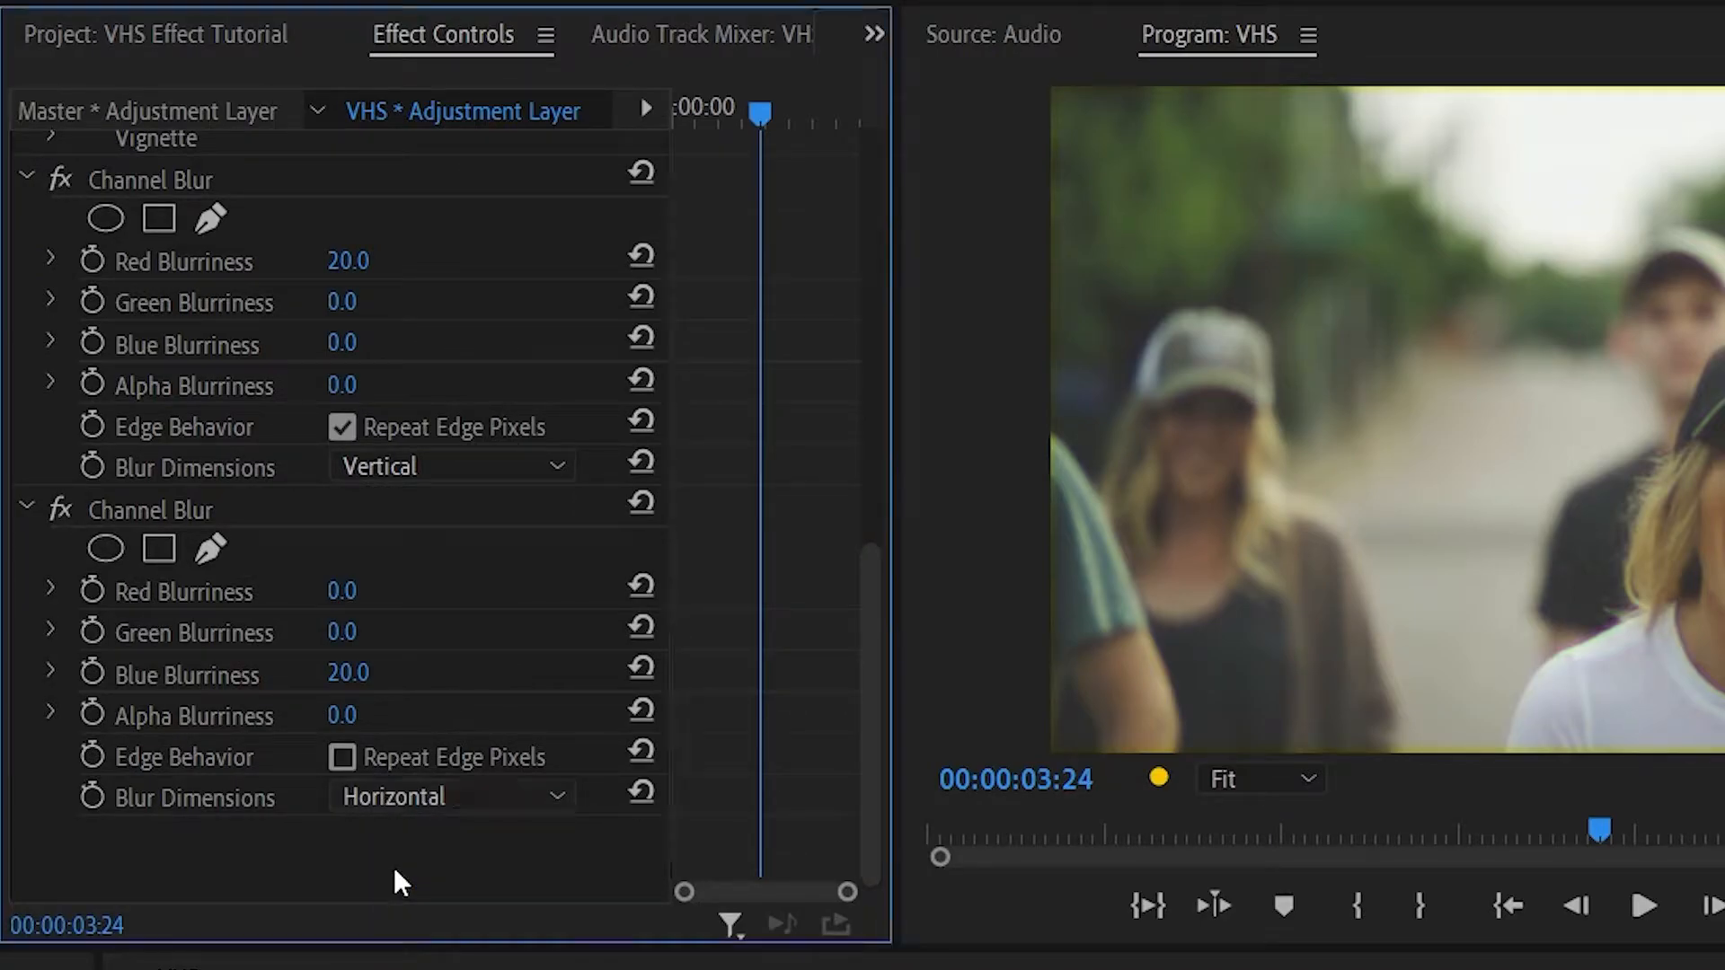
click(342, 756)
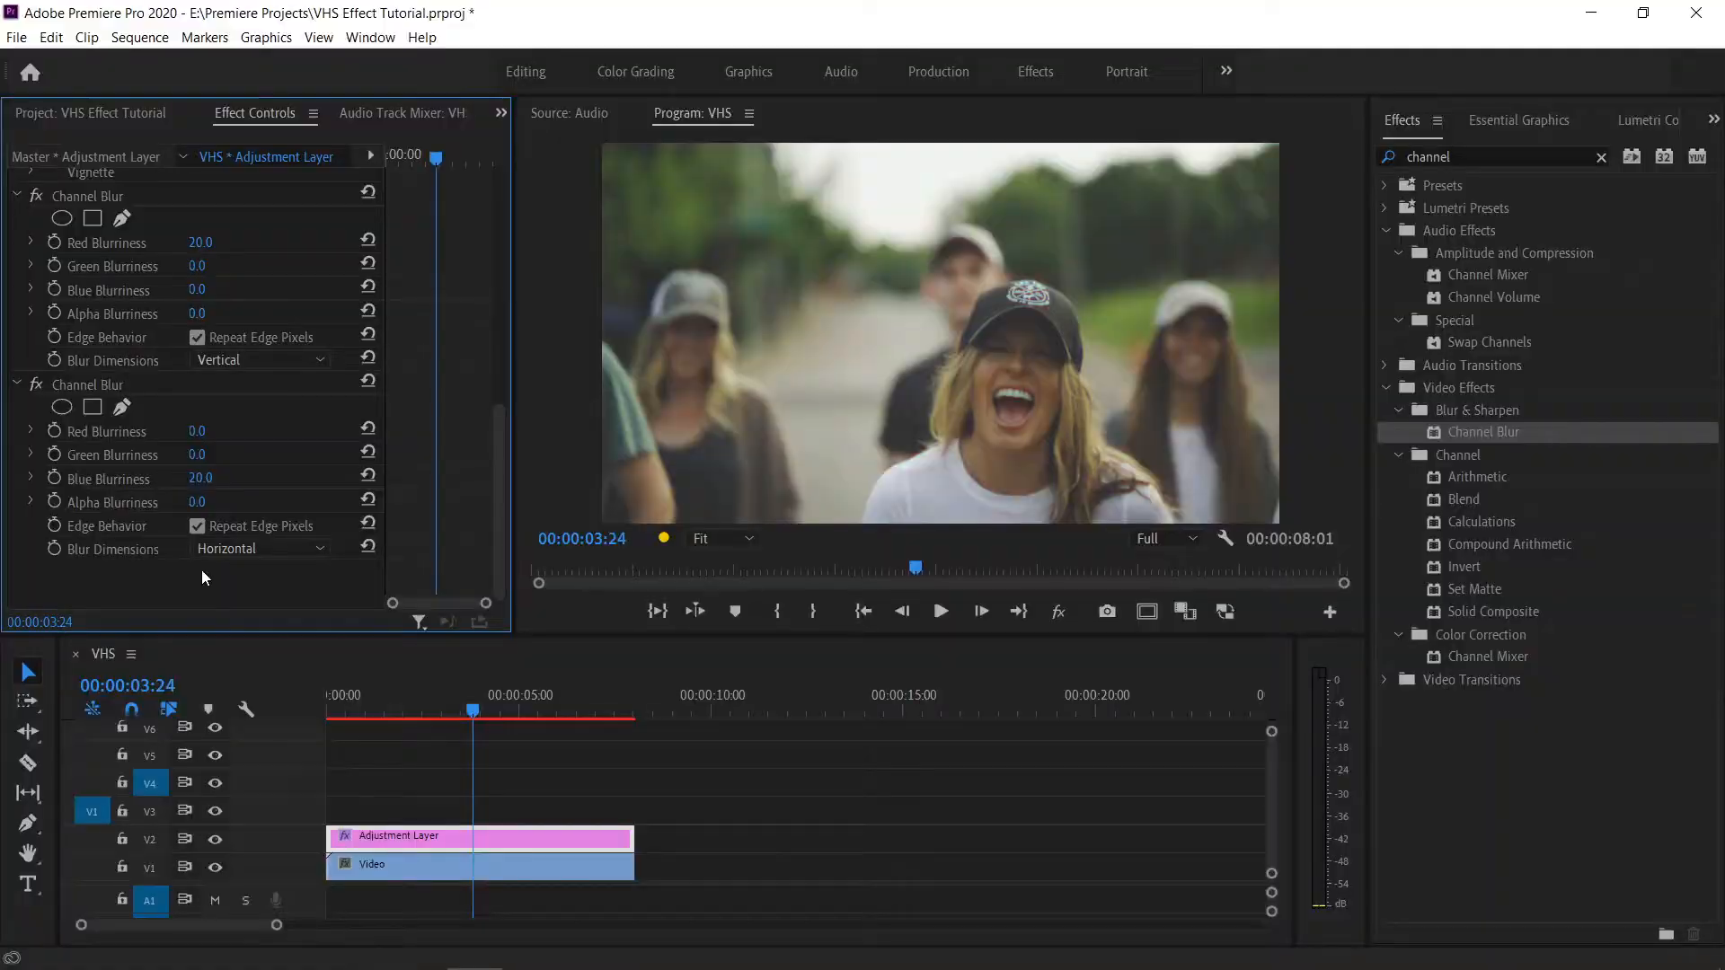
Step: Search the effects for "noise" and apply the Noise video effect to the adjustment layer with an amount of 5%
double_click(1485, 155)
text(n)
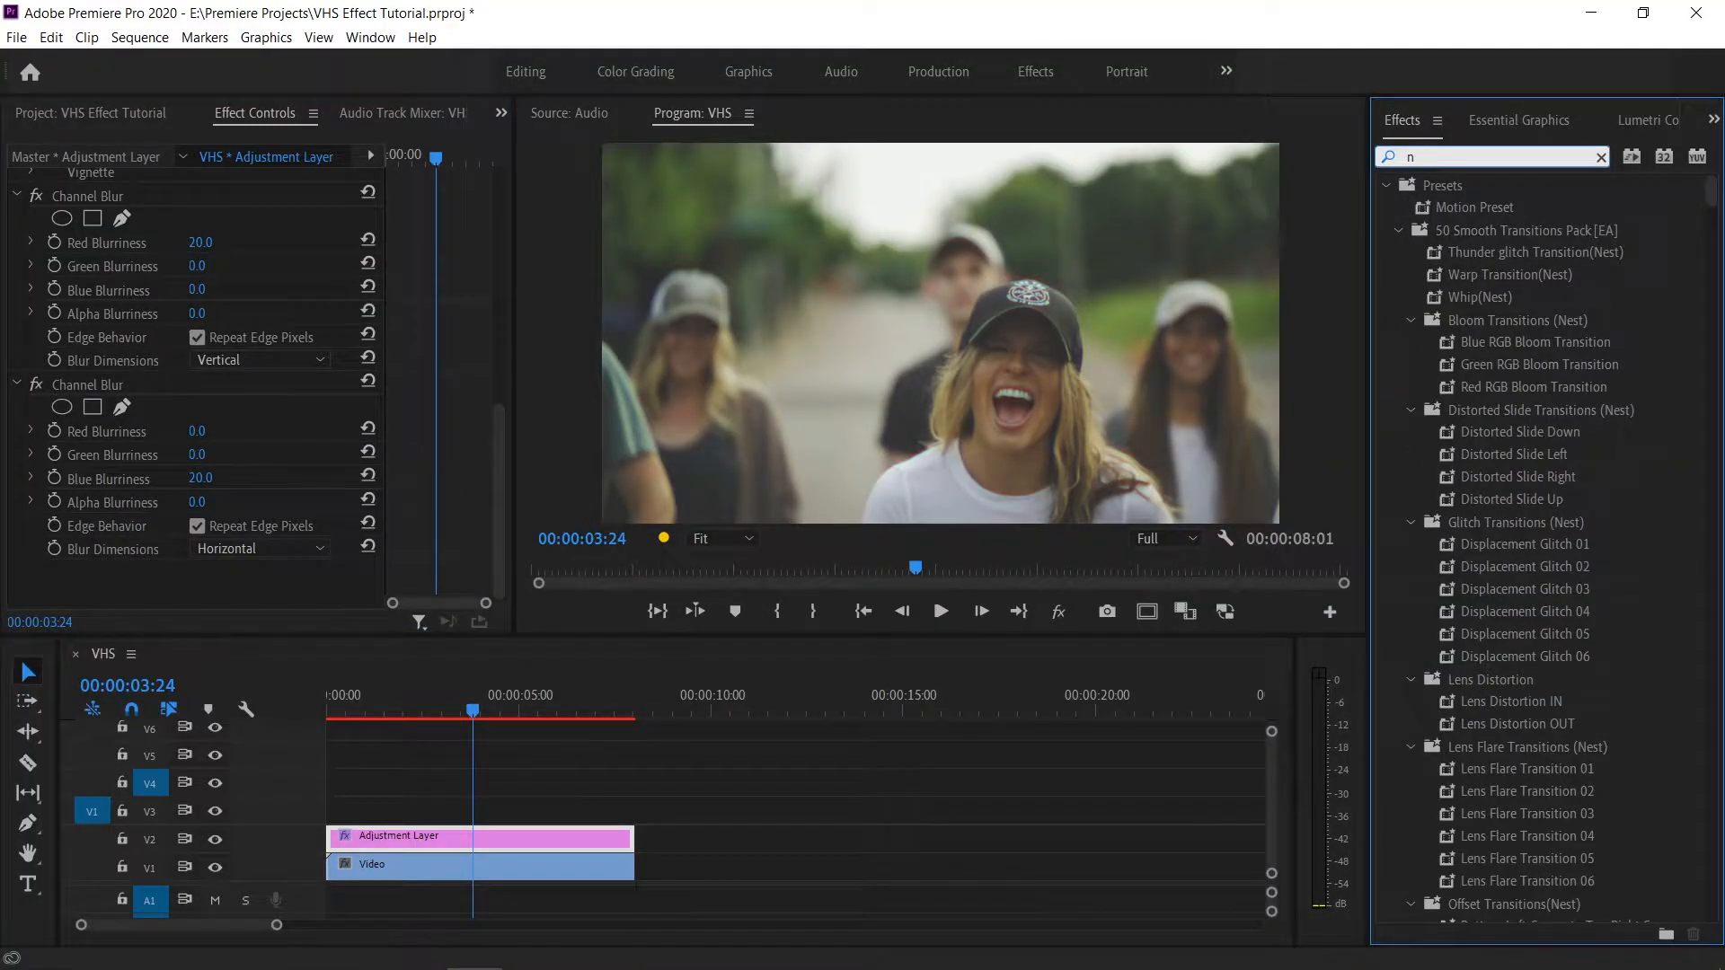
text(oise)
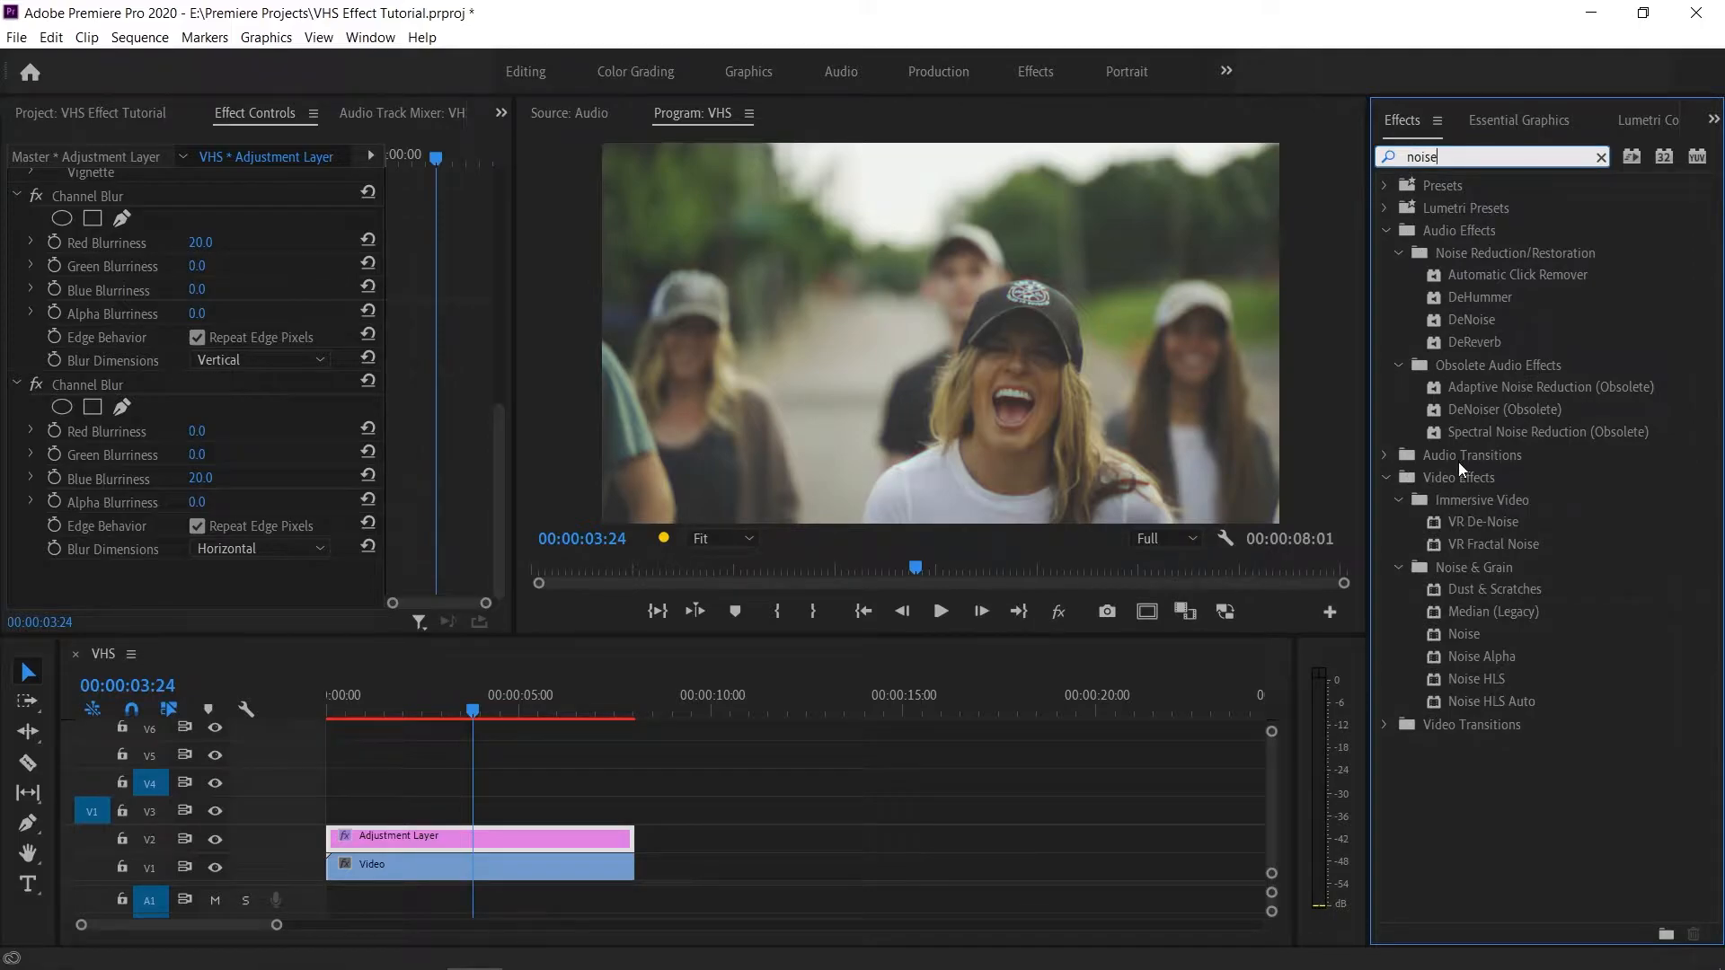
click(1496, 628)
drag(1495, 629, 433, 500)
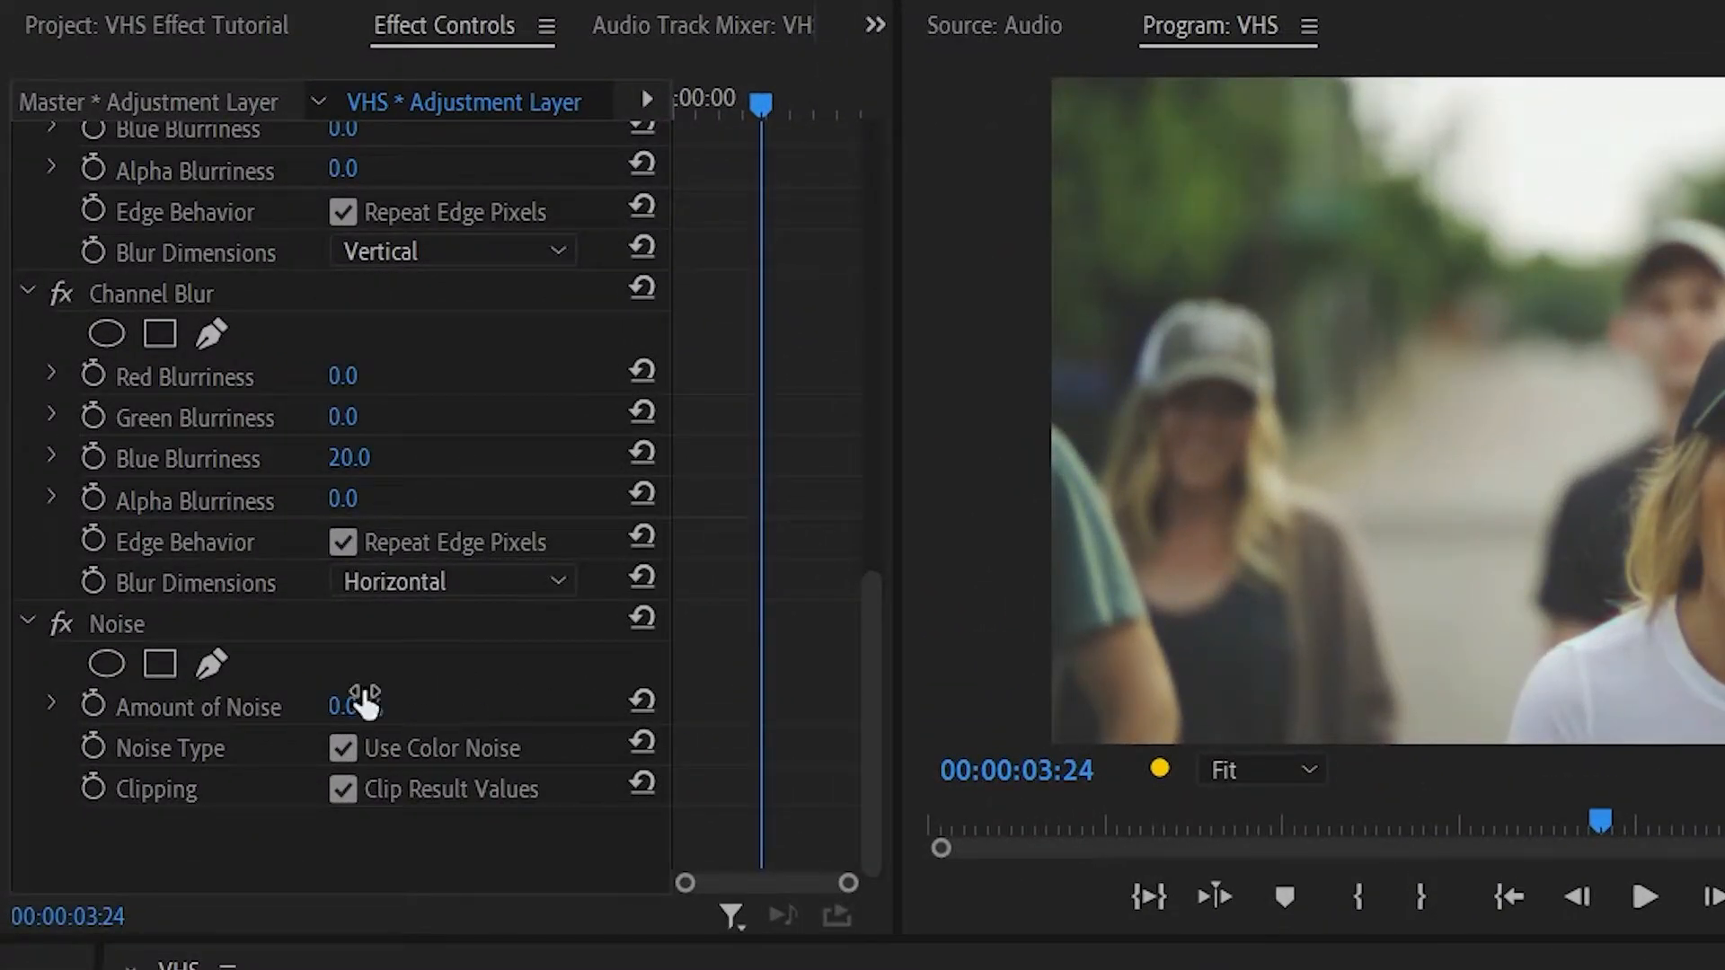
click(364, 703)
text(5)
key(Return)
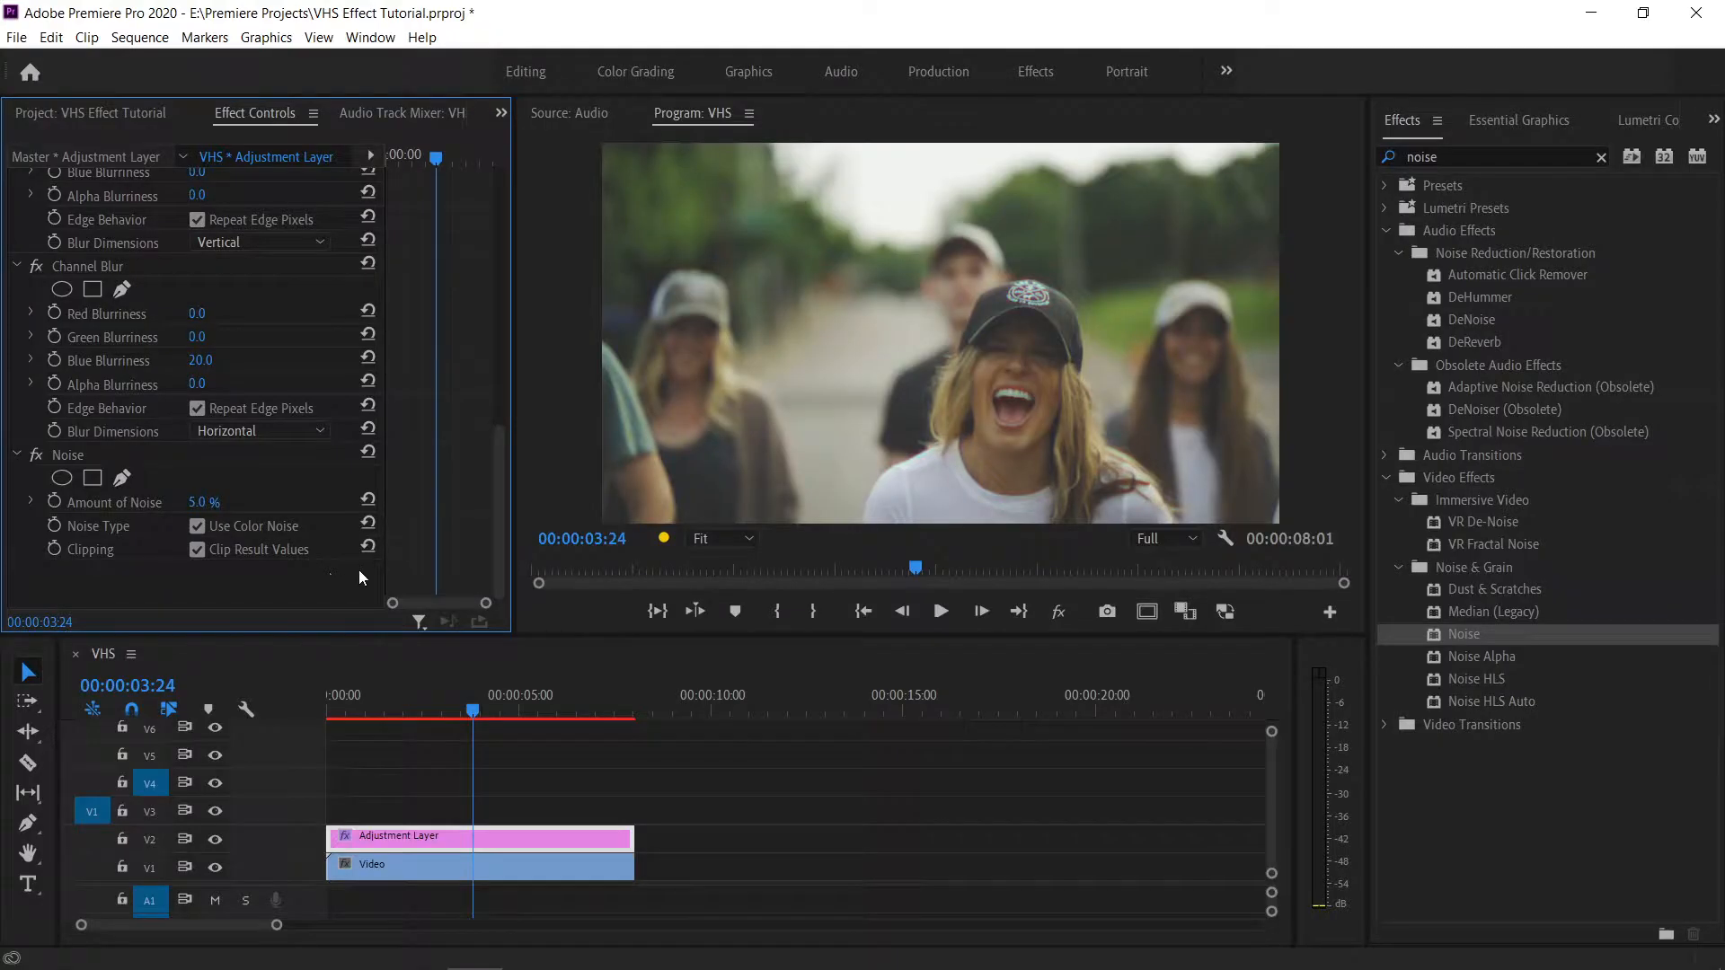
Step: Search the effects for "mos" and apply the Mosaic video effect to the adjustment layer
drag(1536, 157, 1372, 159)
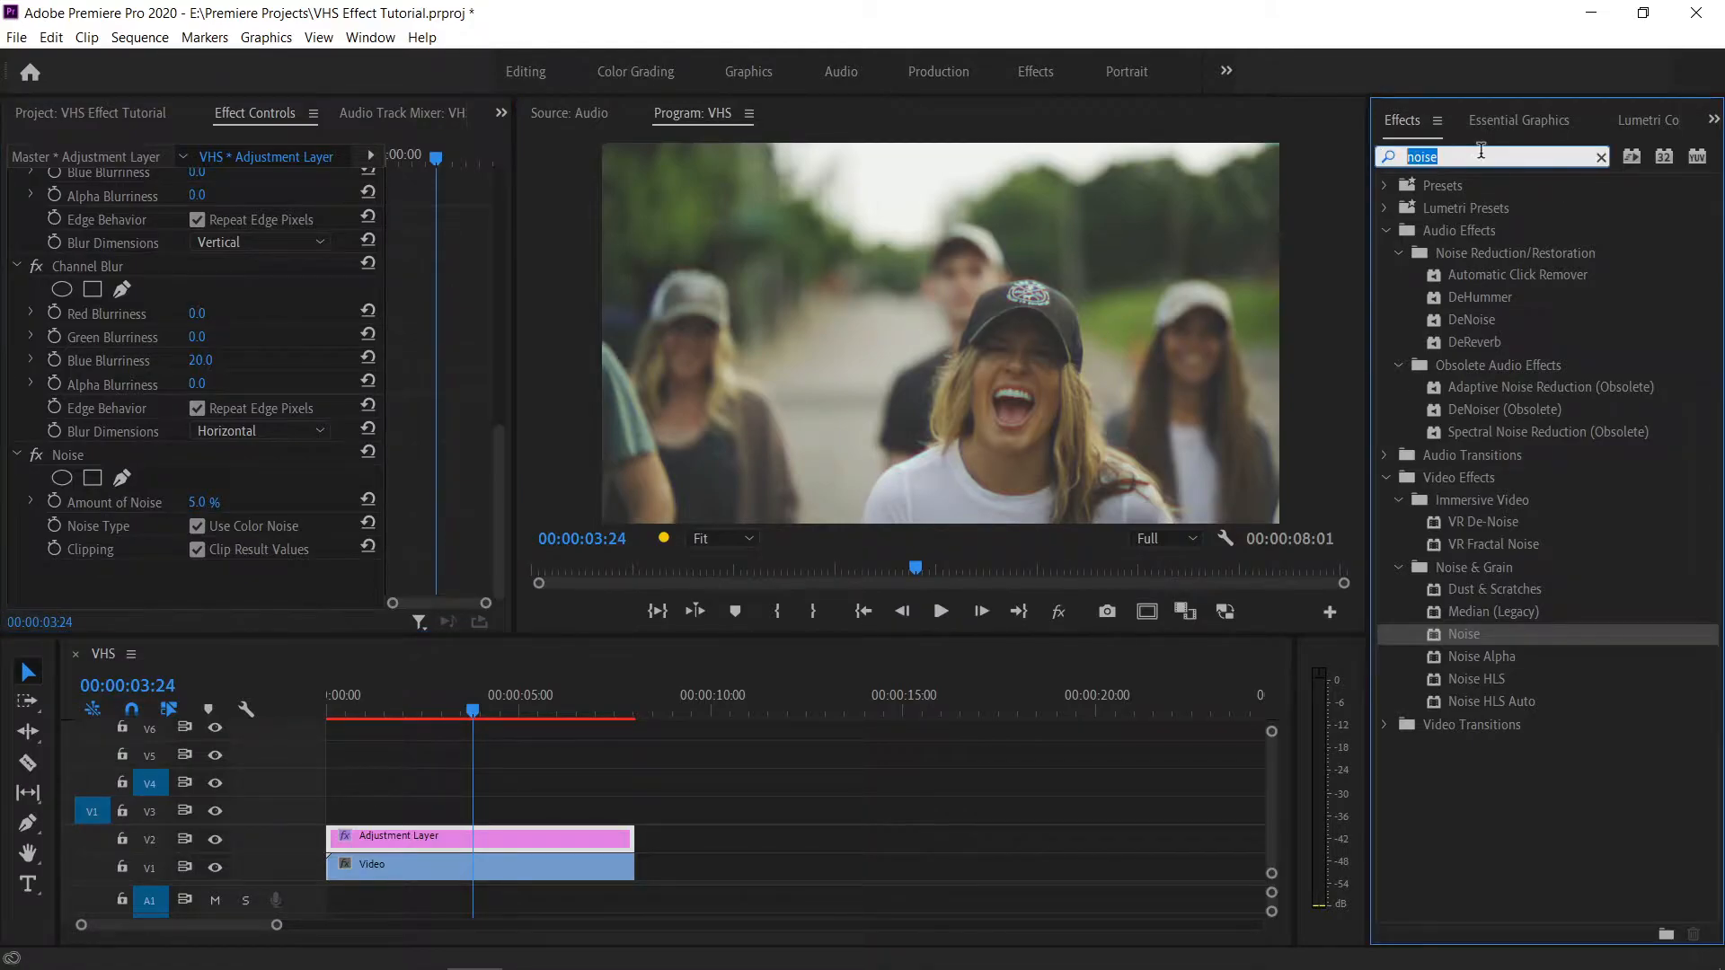
text(mos)
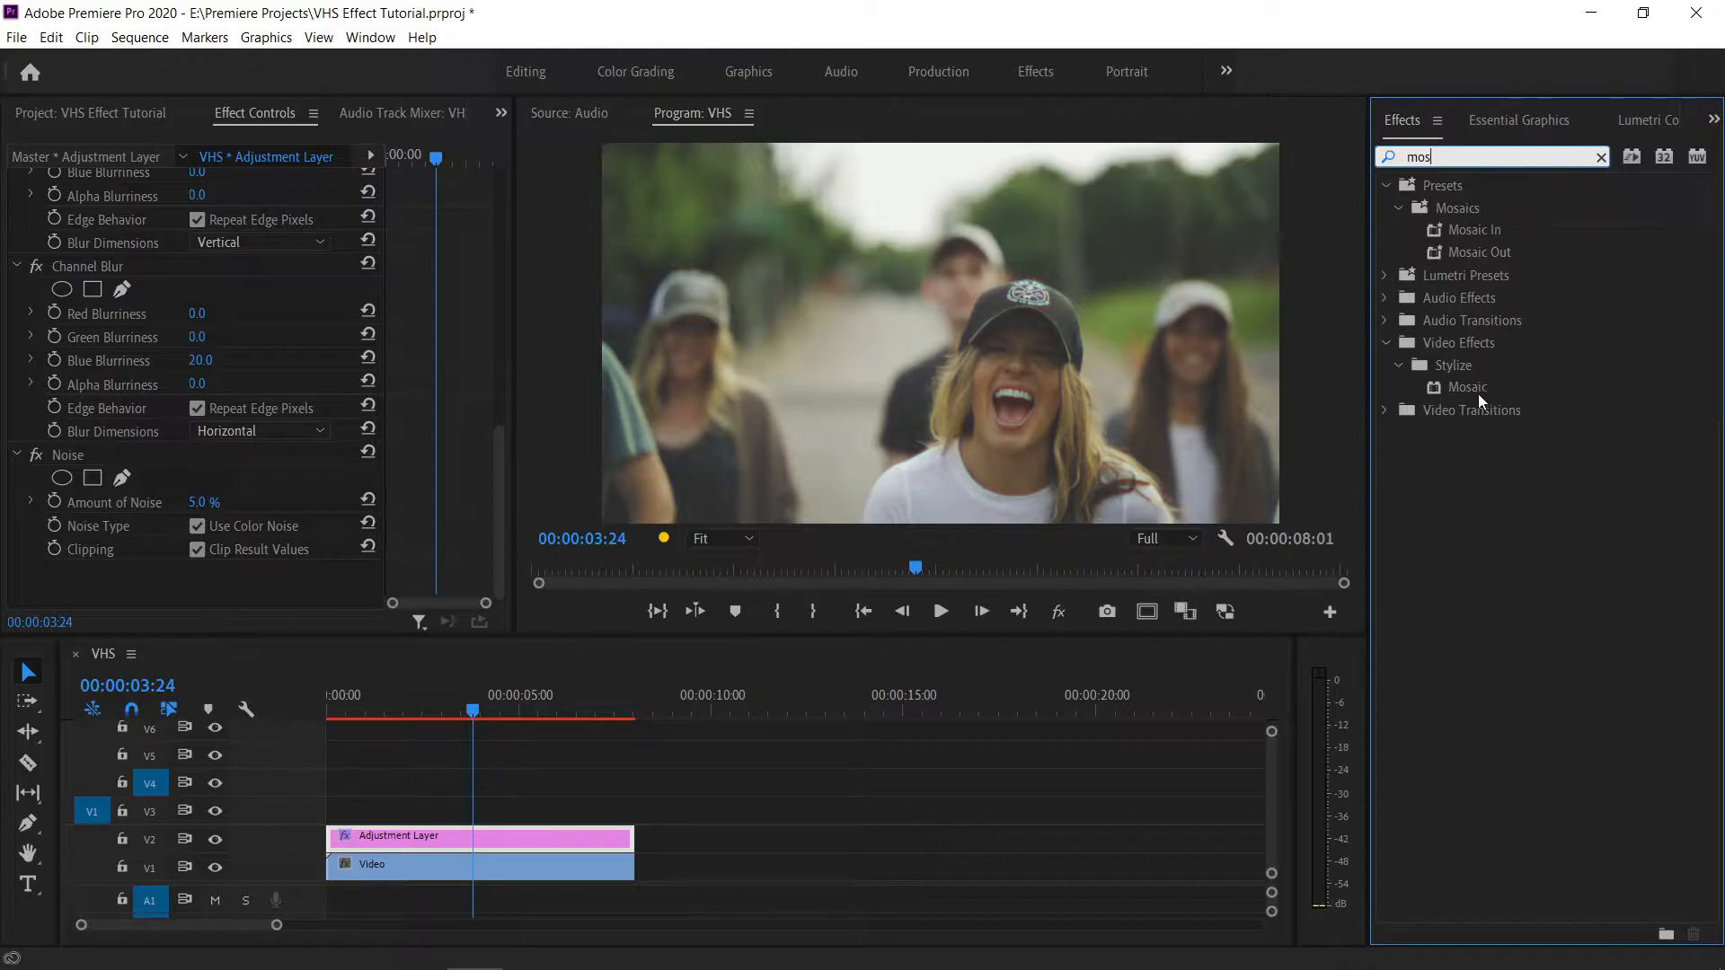
click(1474, 387)
drag(1474, 386, 471, 835)
scroll(465, 438, down, 3)
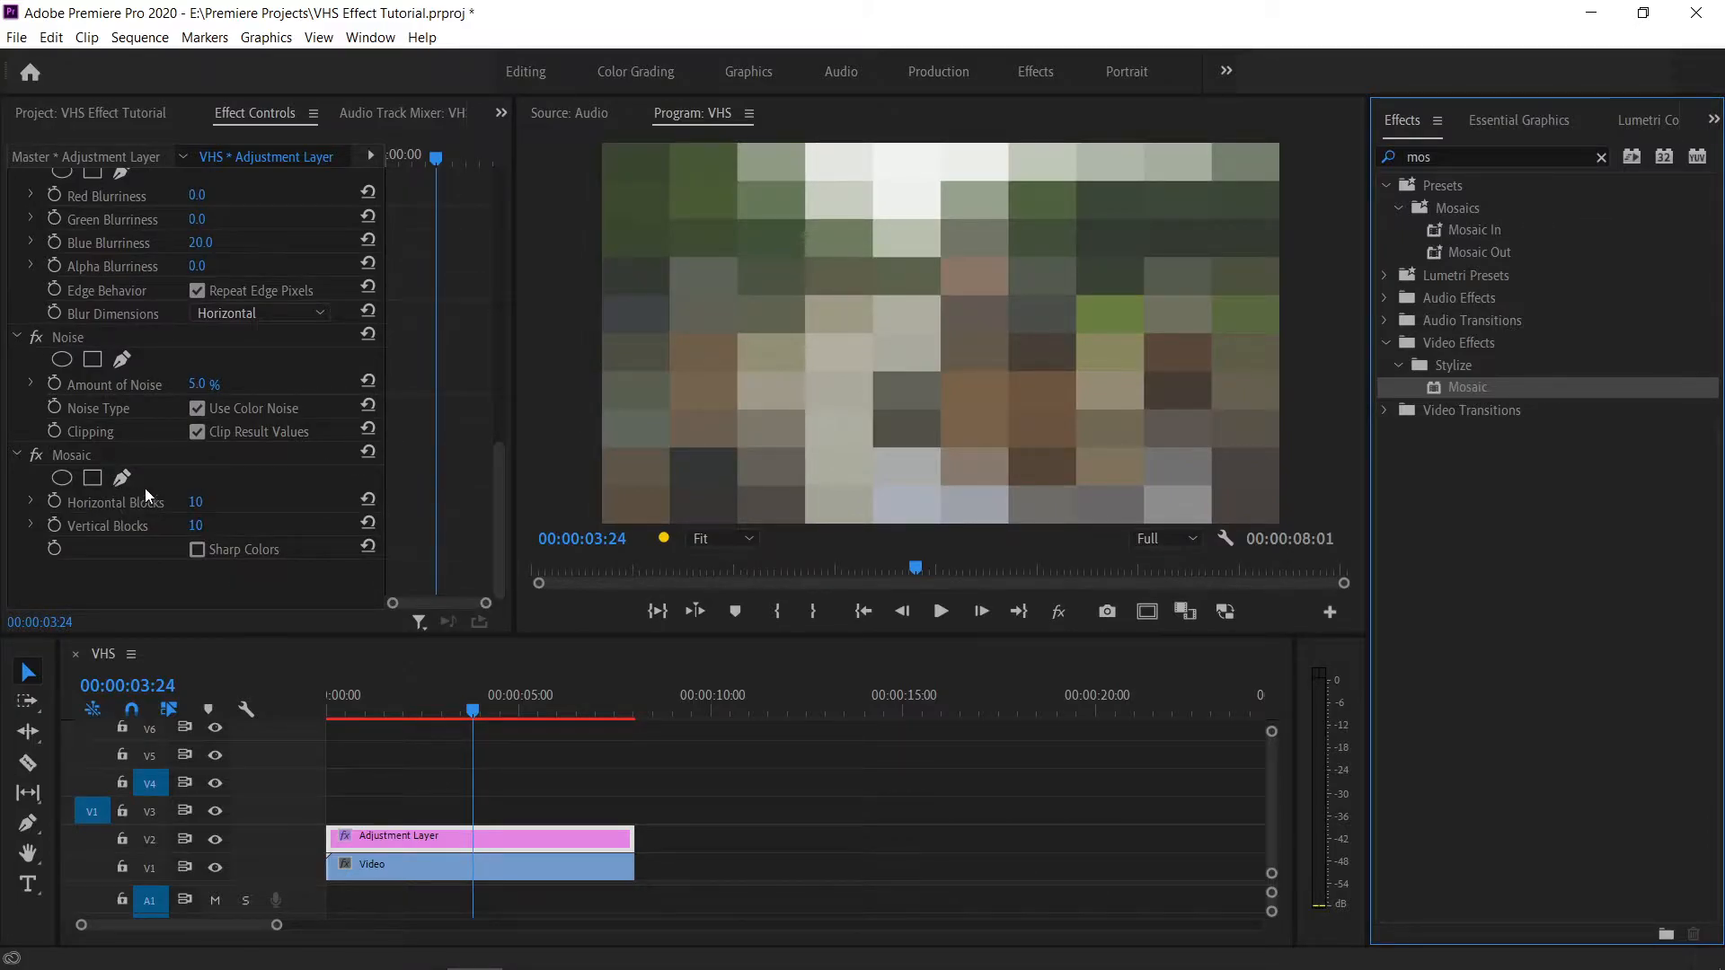
Step: Set the Mosaic effect's Horizontal Blocks to 854 and Vertical Blocks to 480
click(196, 504)
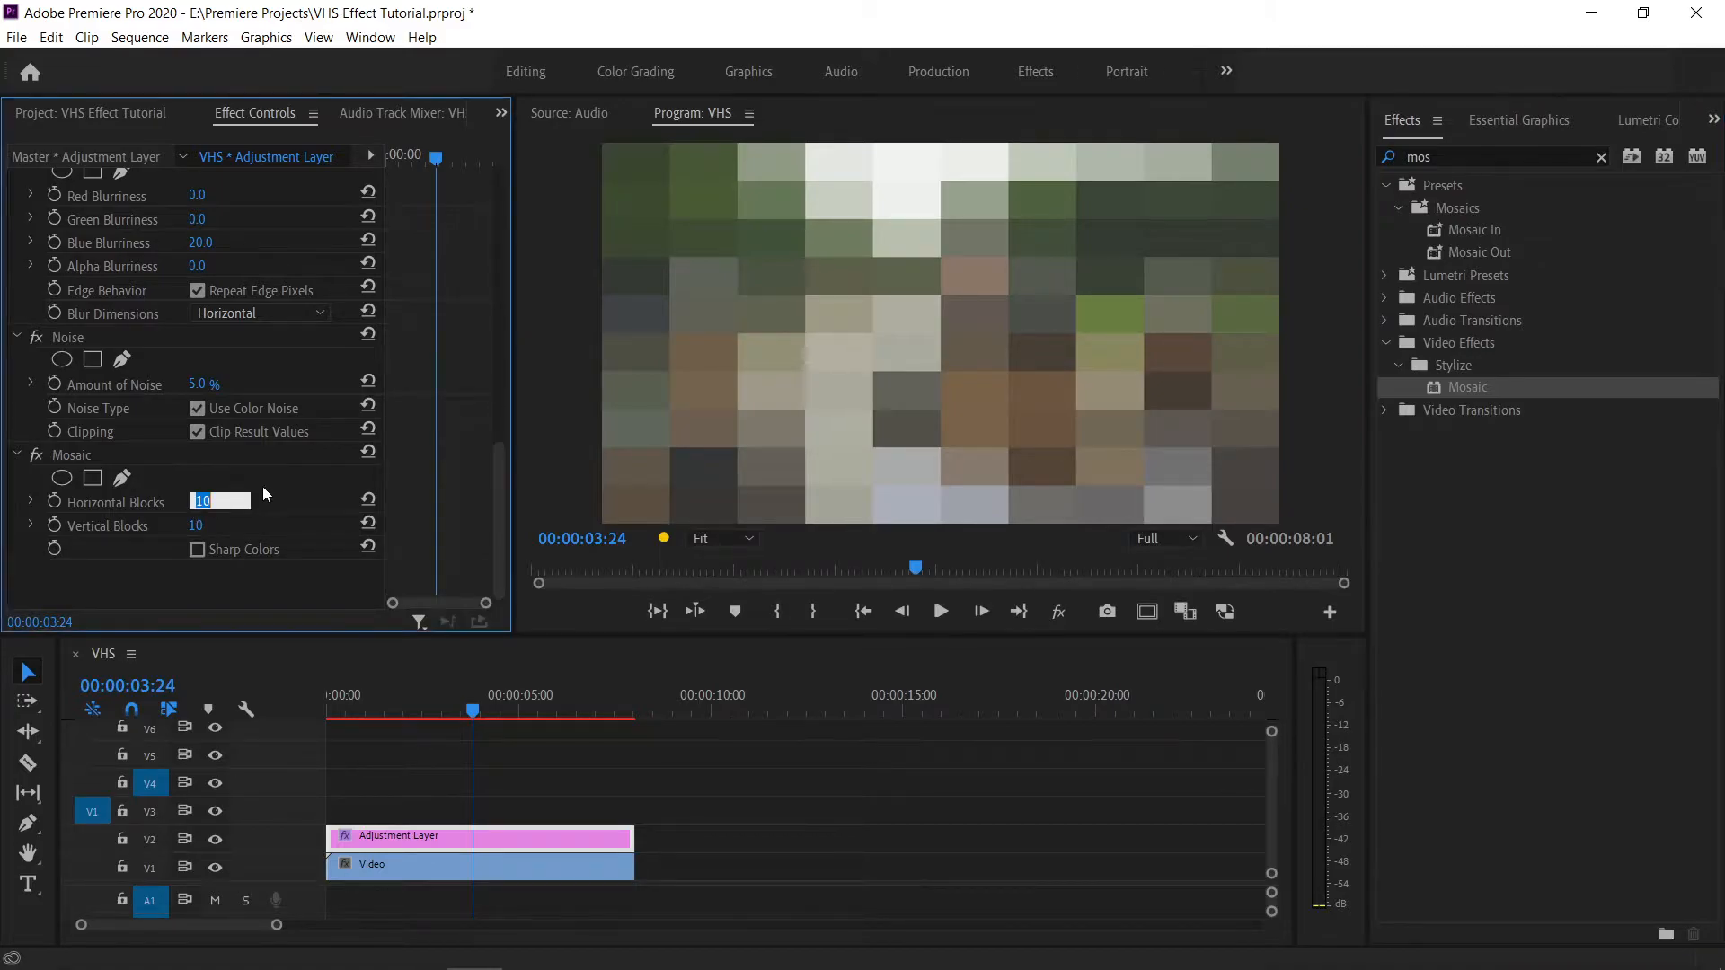
text(854)
key(Tab)
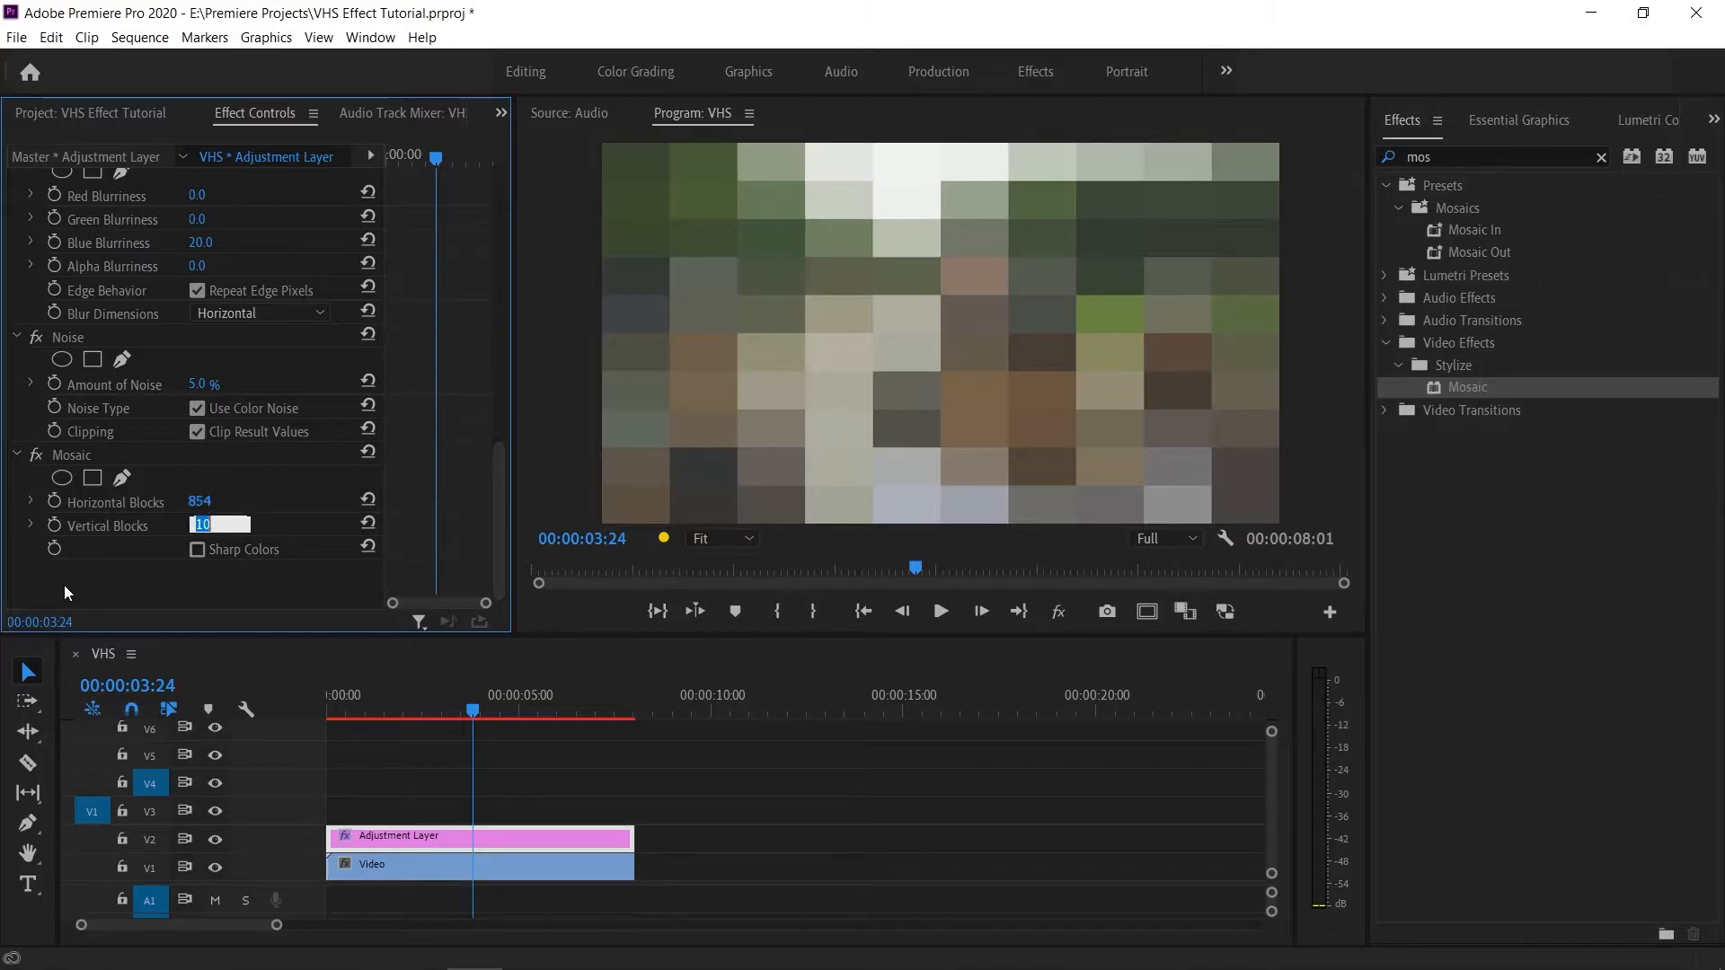
text(480)
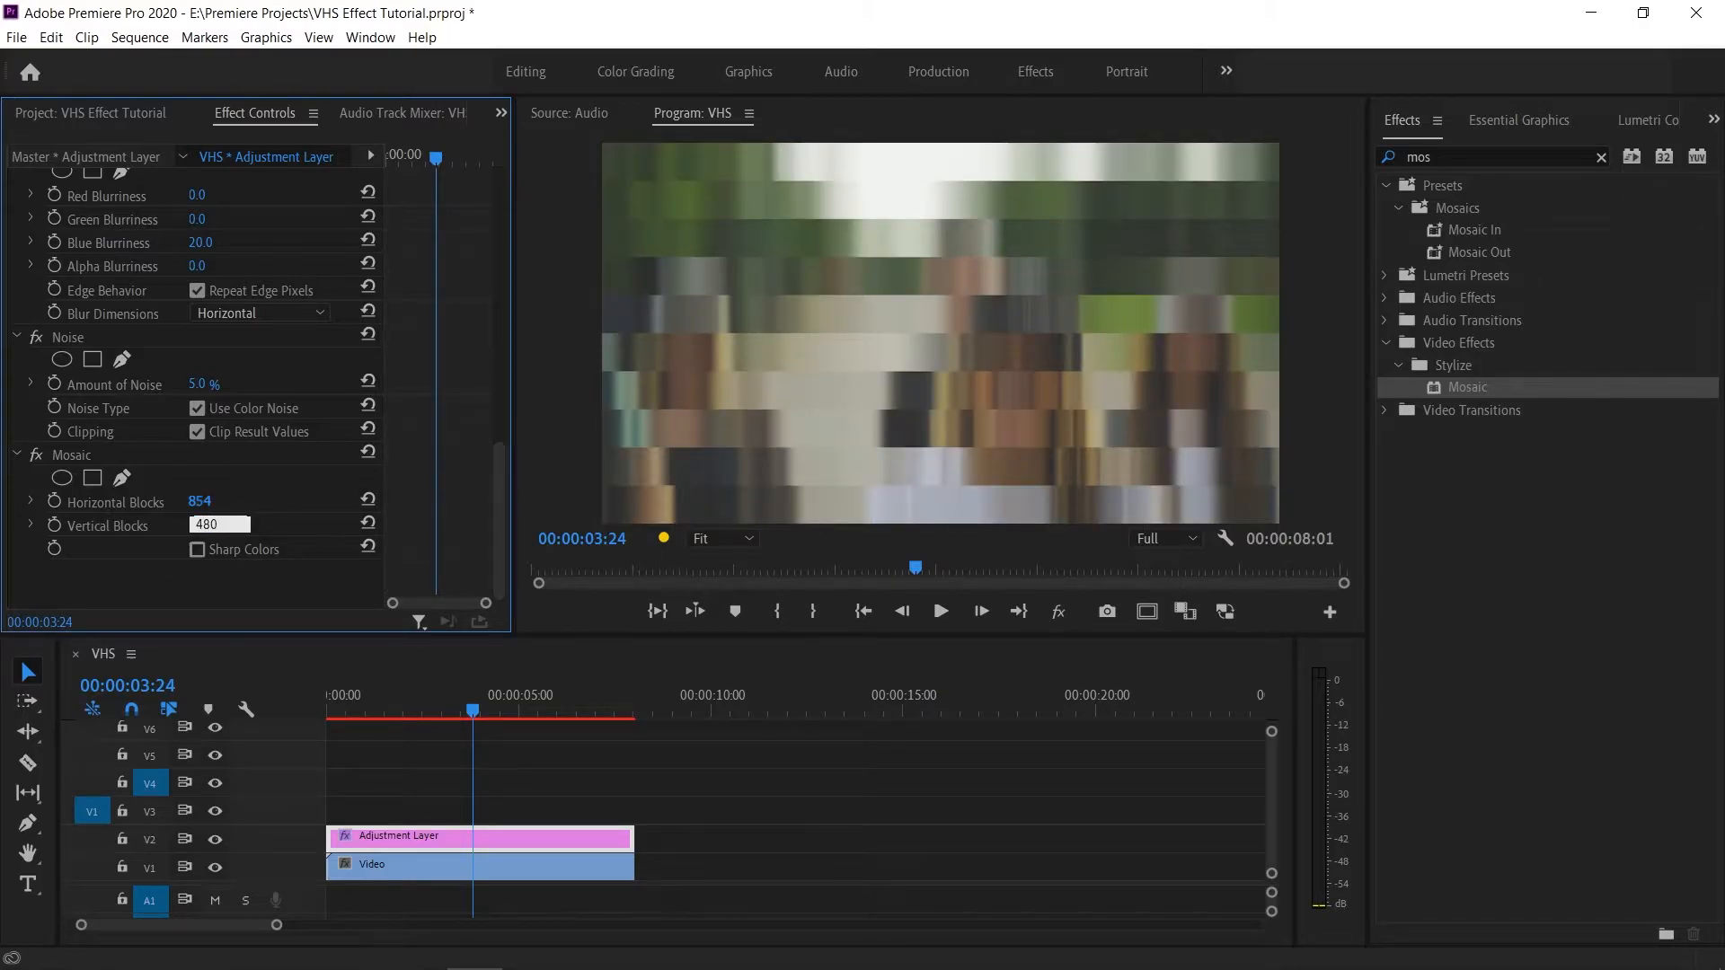
click(89, 555)
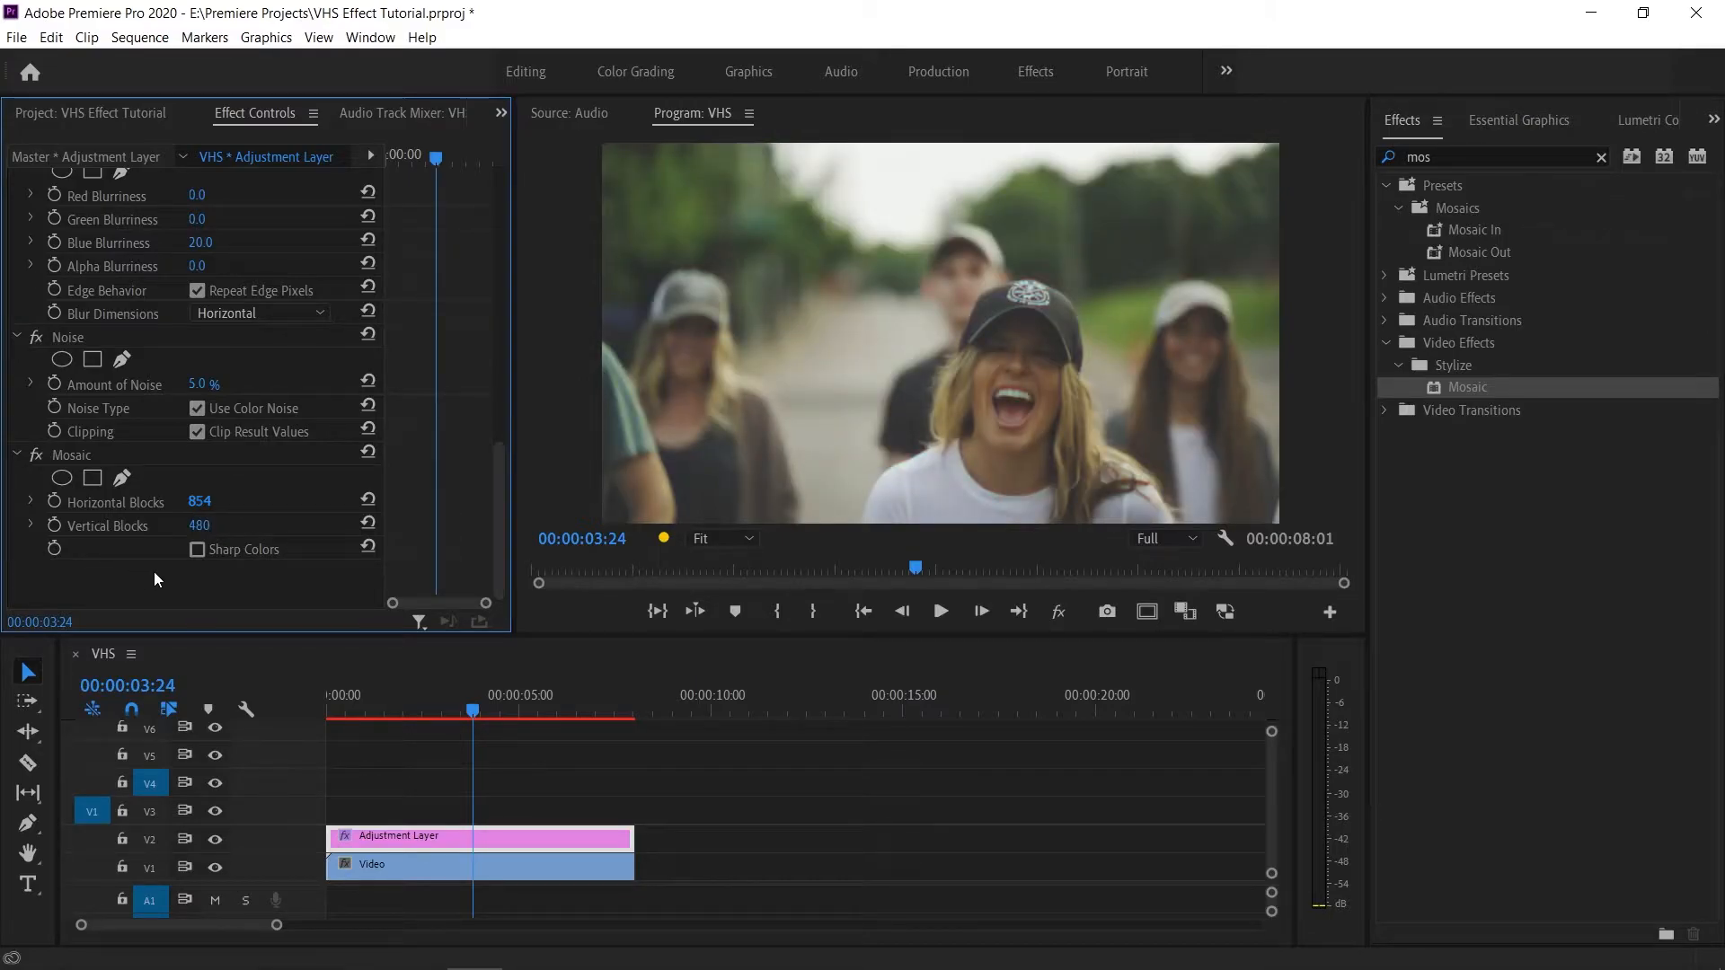
drag(432, 710, 467, 709)
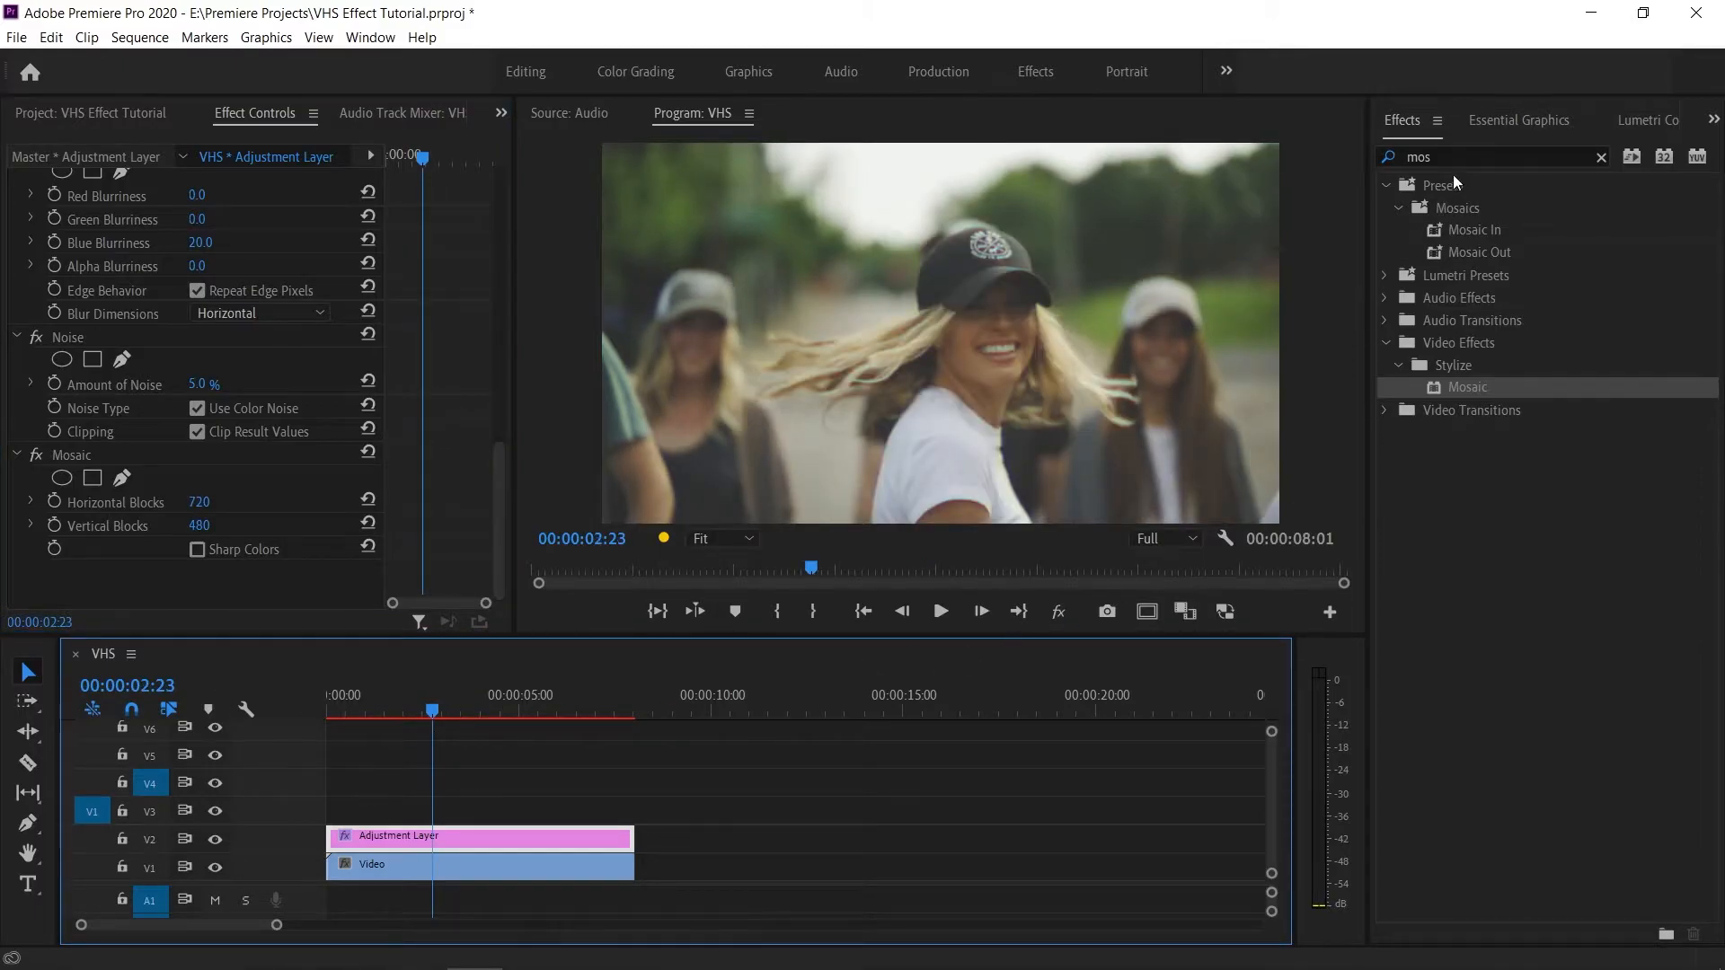
Step: Search the effects for "unshar" and apply the Unsharp Mask video effect to the adjustment layer
double_click(1406, 156)
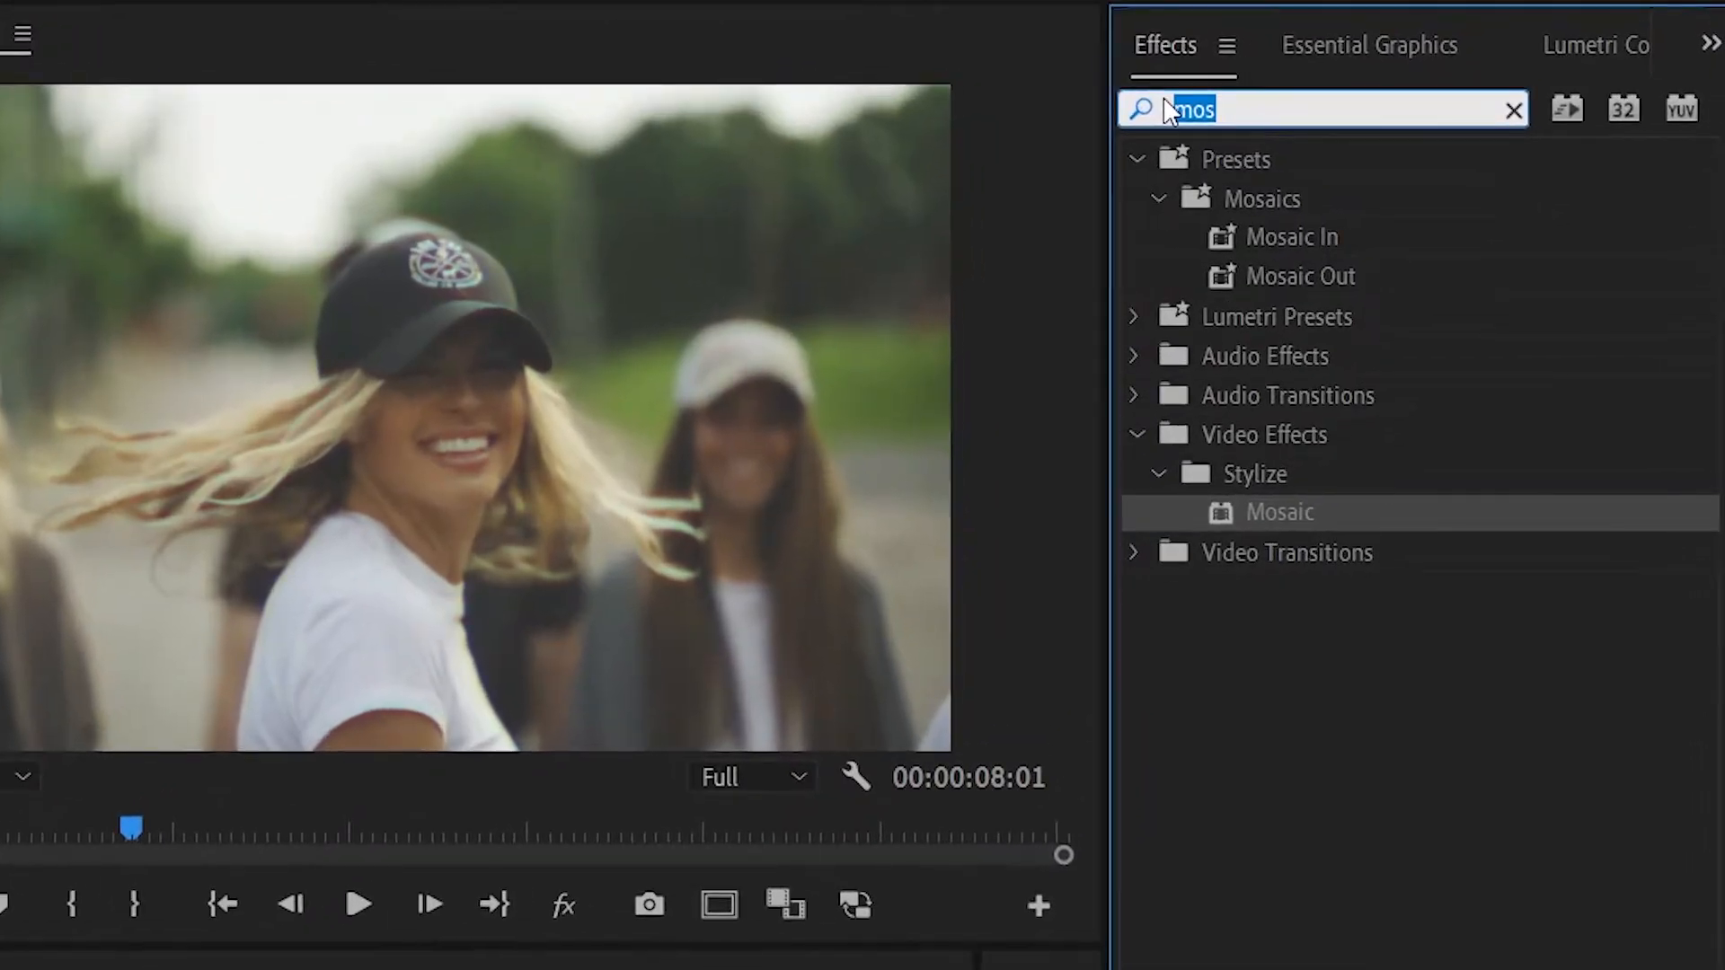
text(unshar)
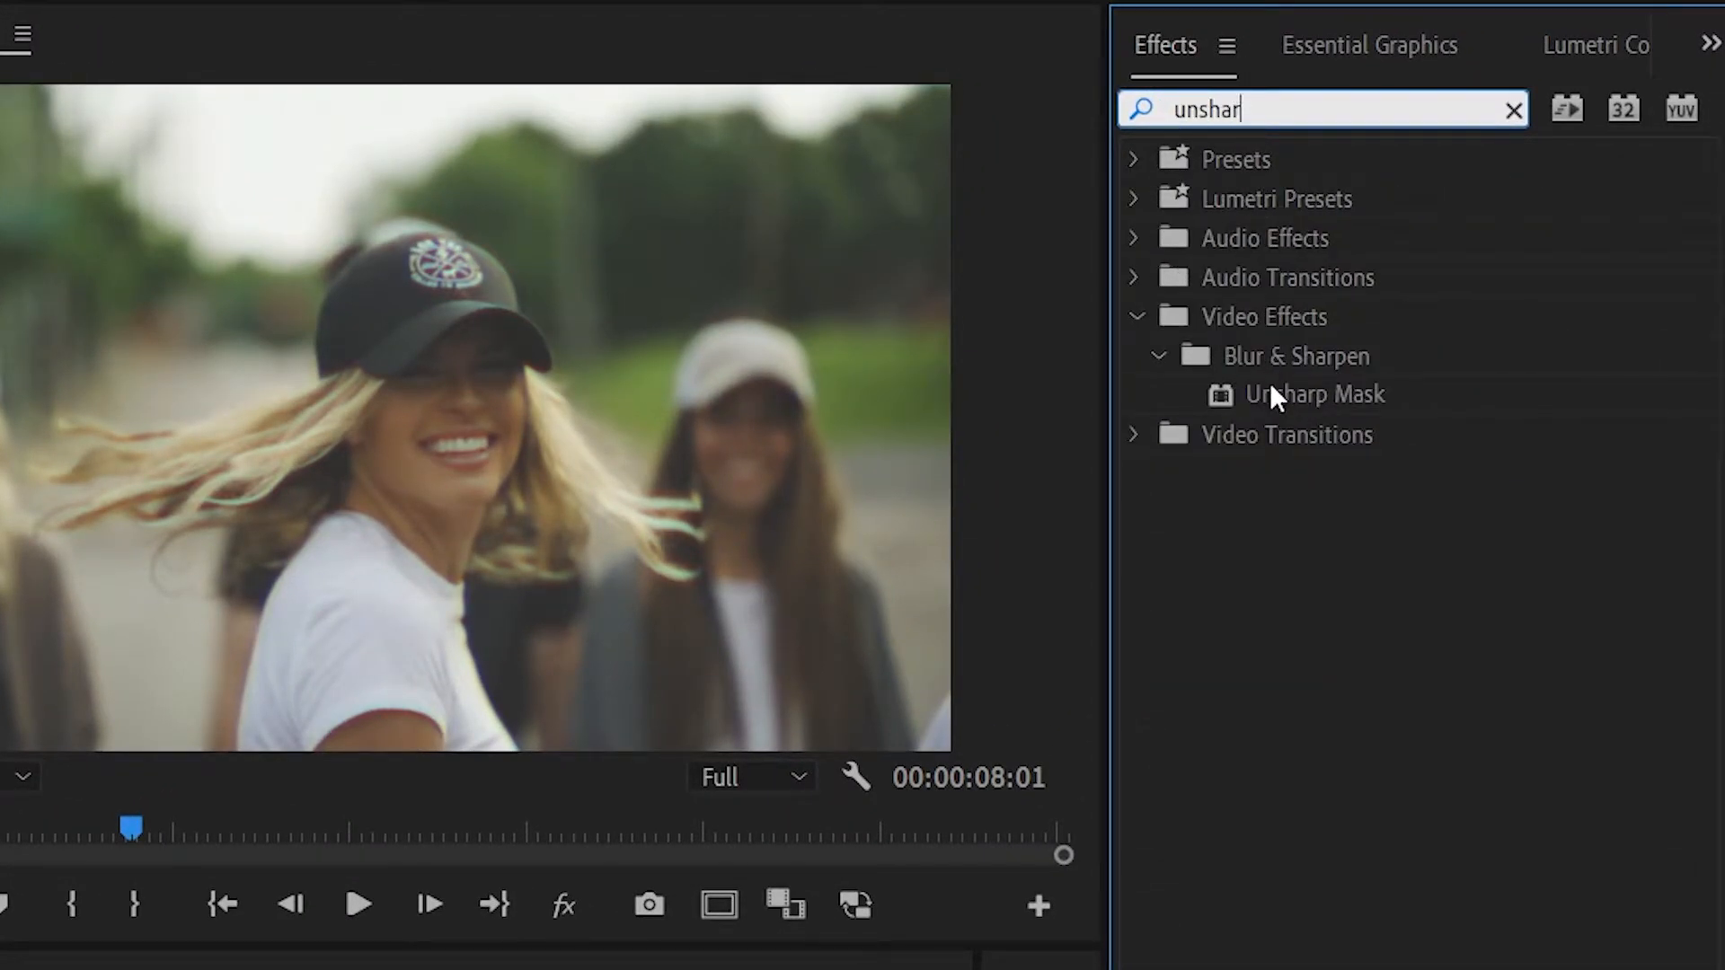
click(1338, 403)
drag(1325, 402, 444, 460)
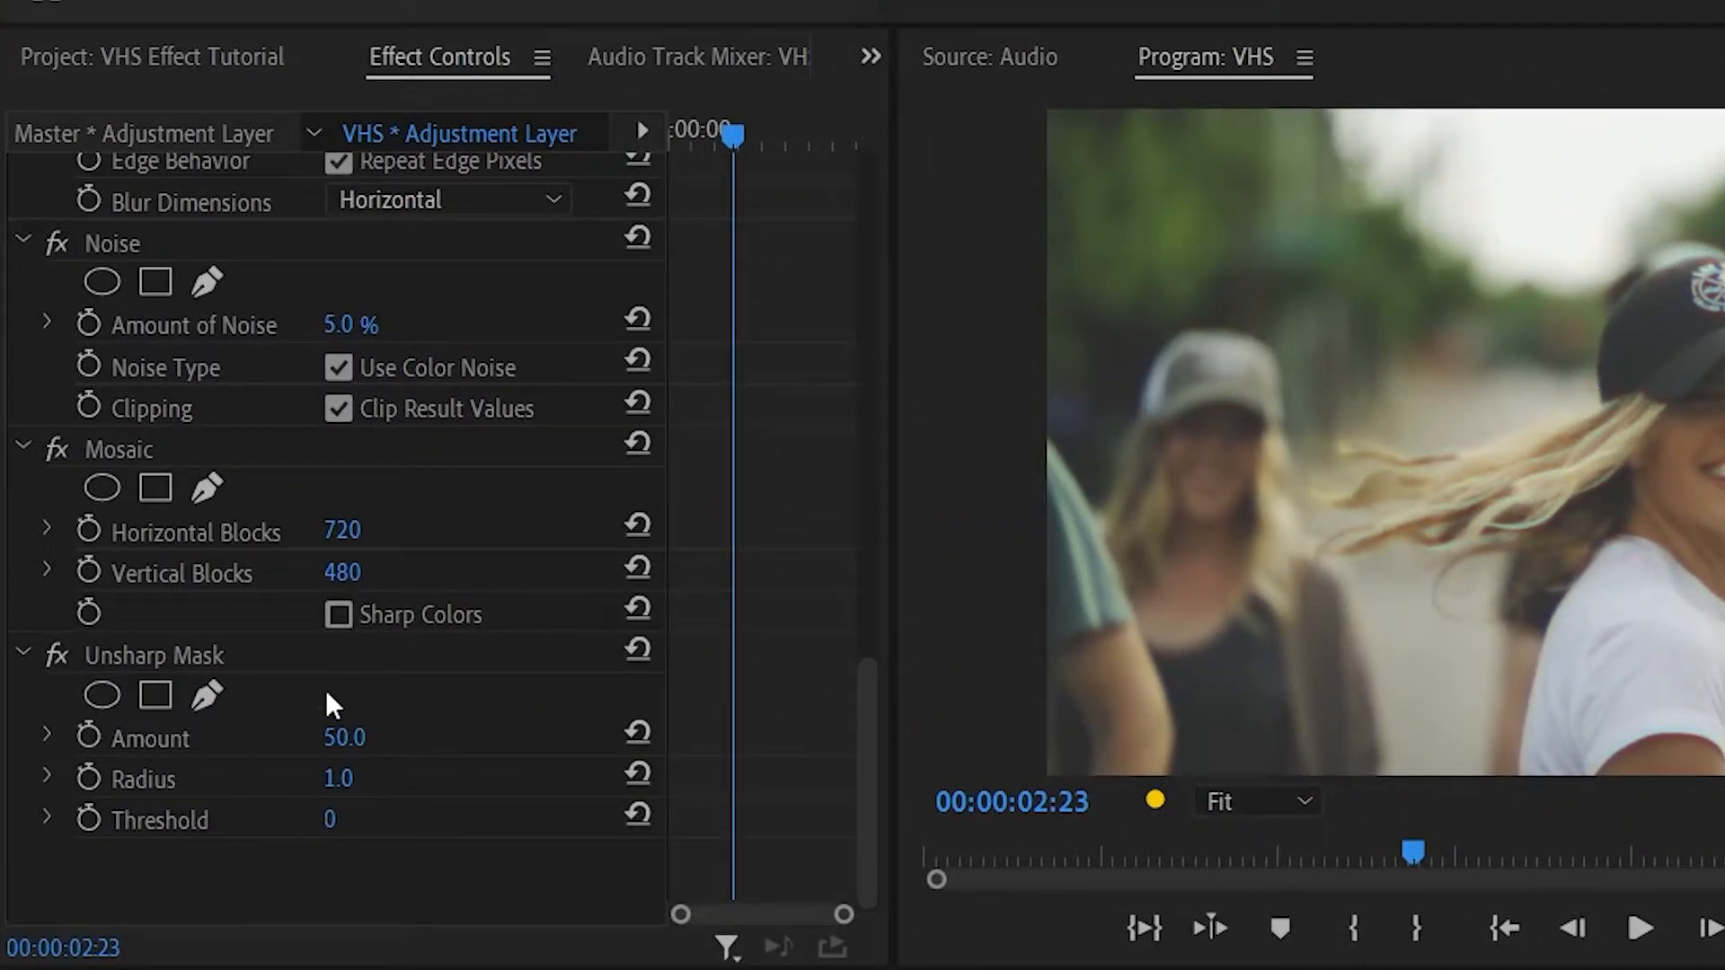
Step: Set the Unsharp Mask's Amount to 100 and Radius to 30
click(373, 744)
text(100)
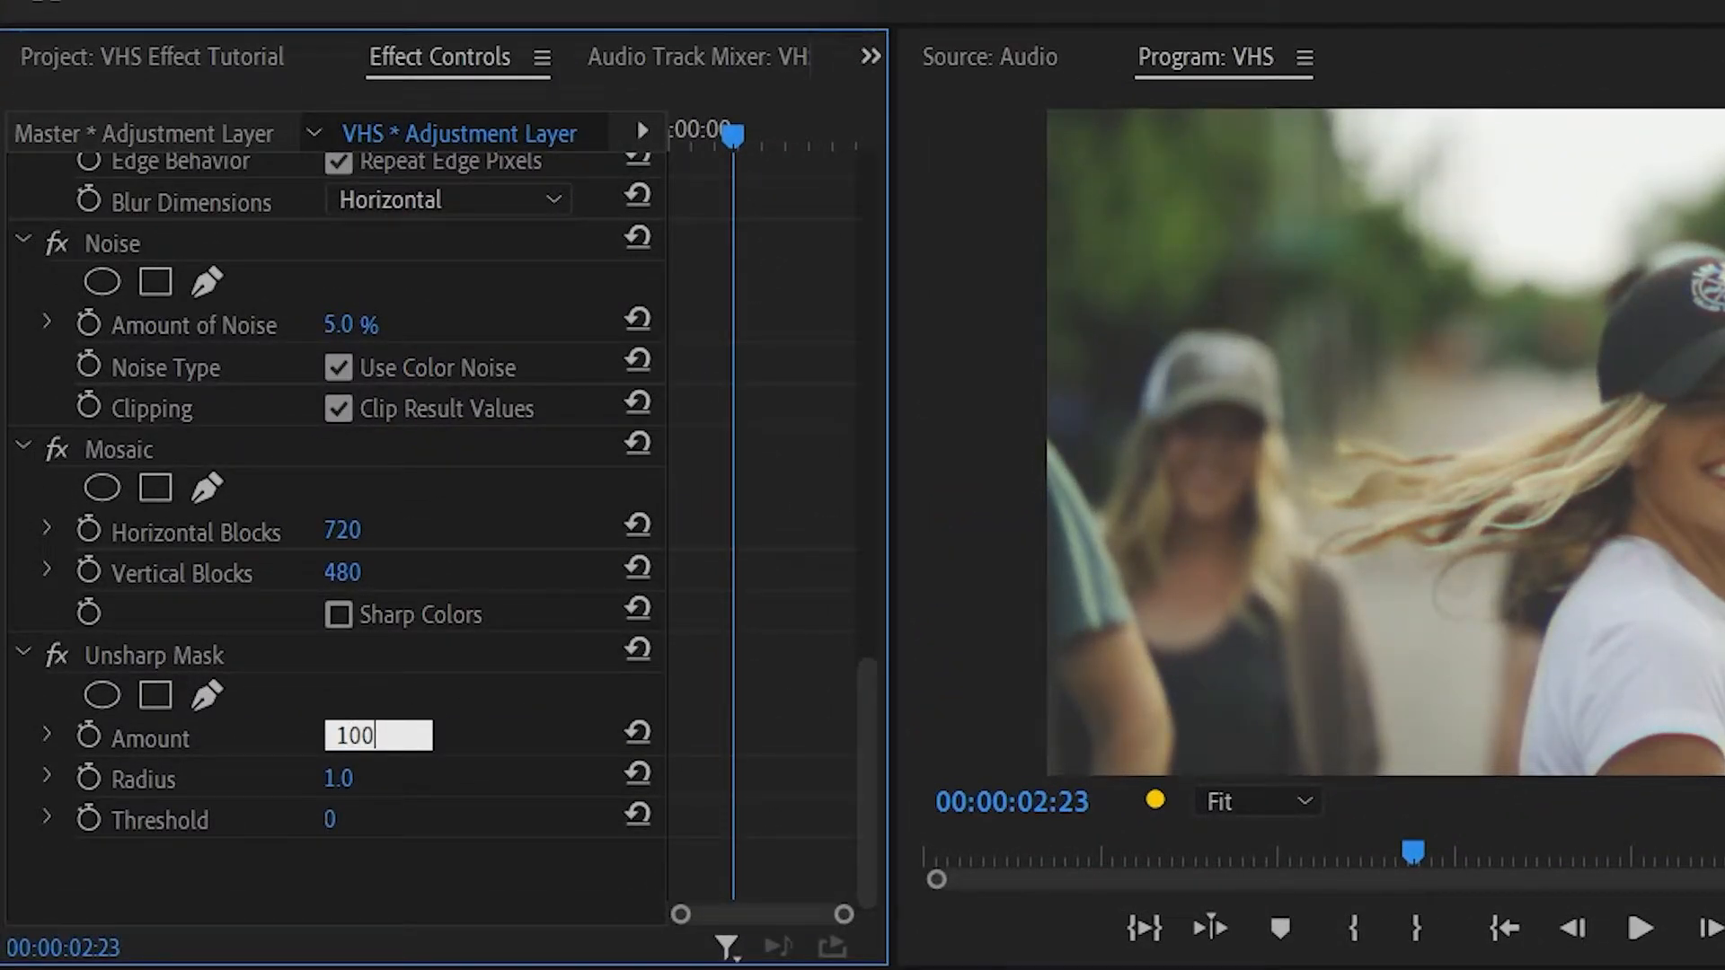
key(Return)
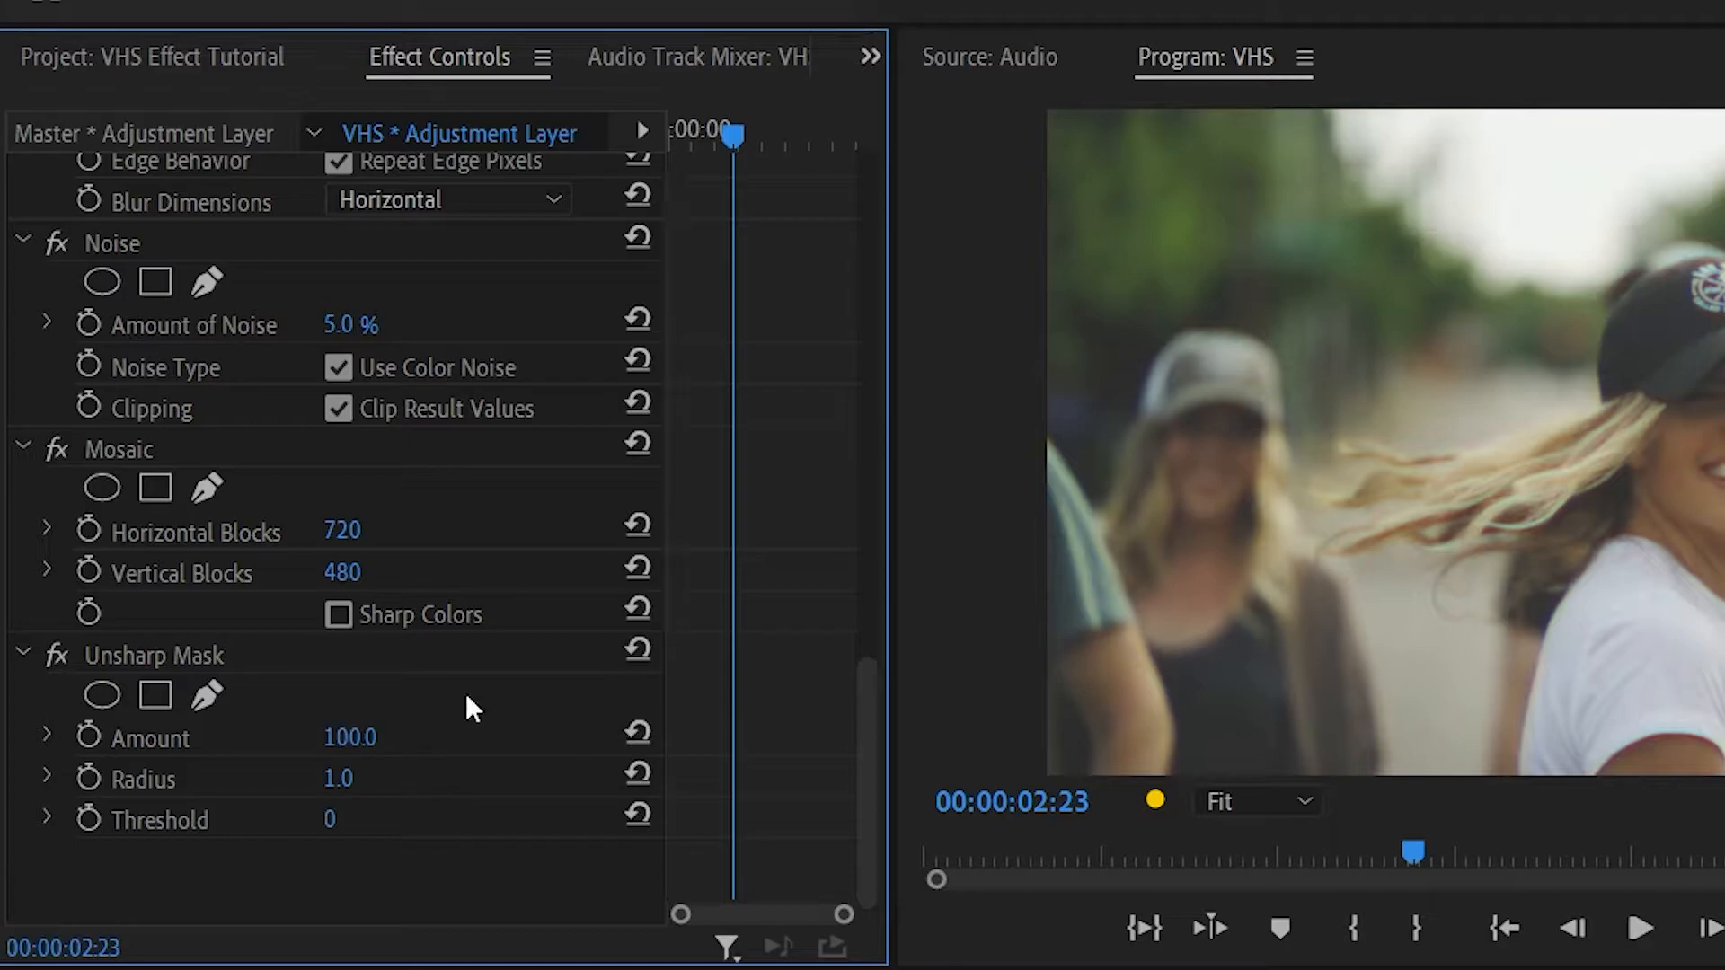
click(331, 793)
text(30)
key(Return)
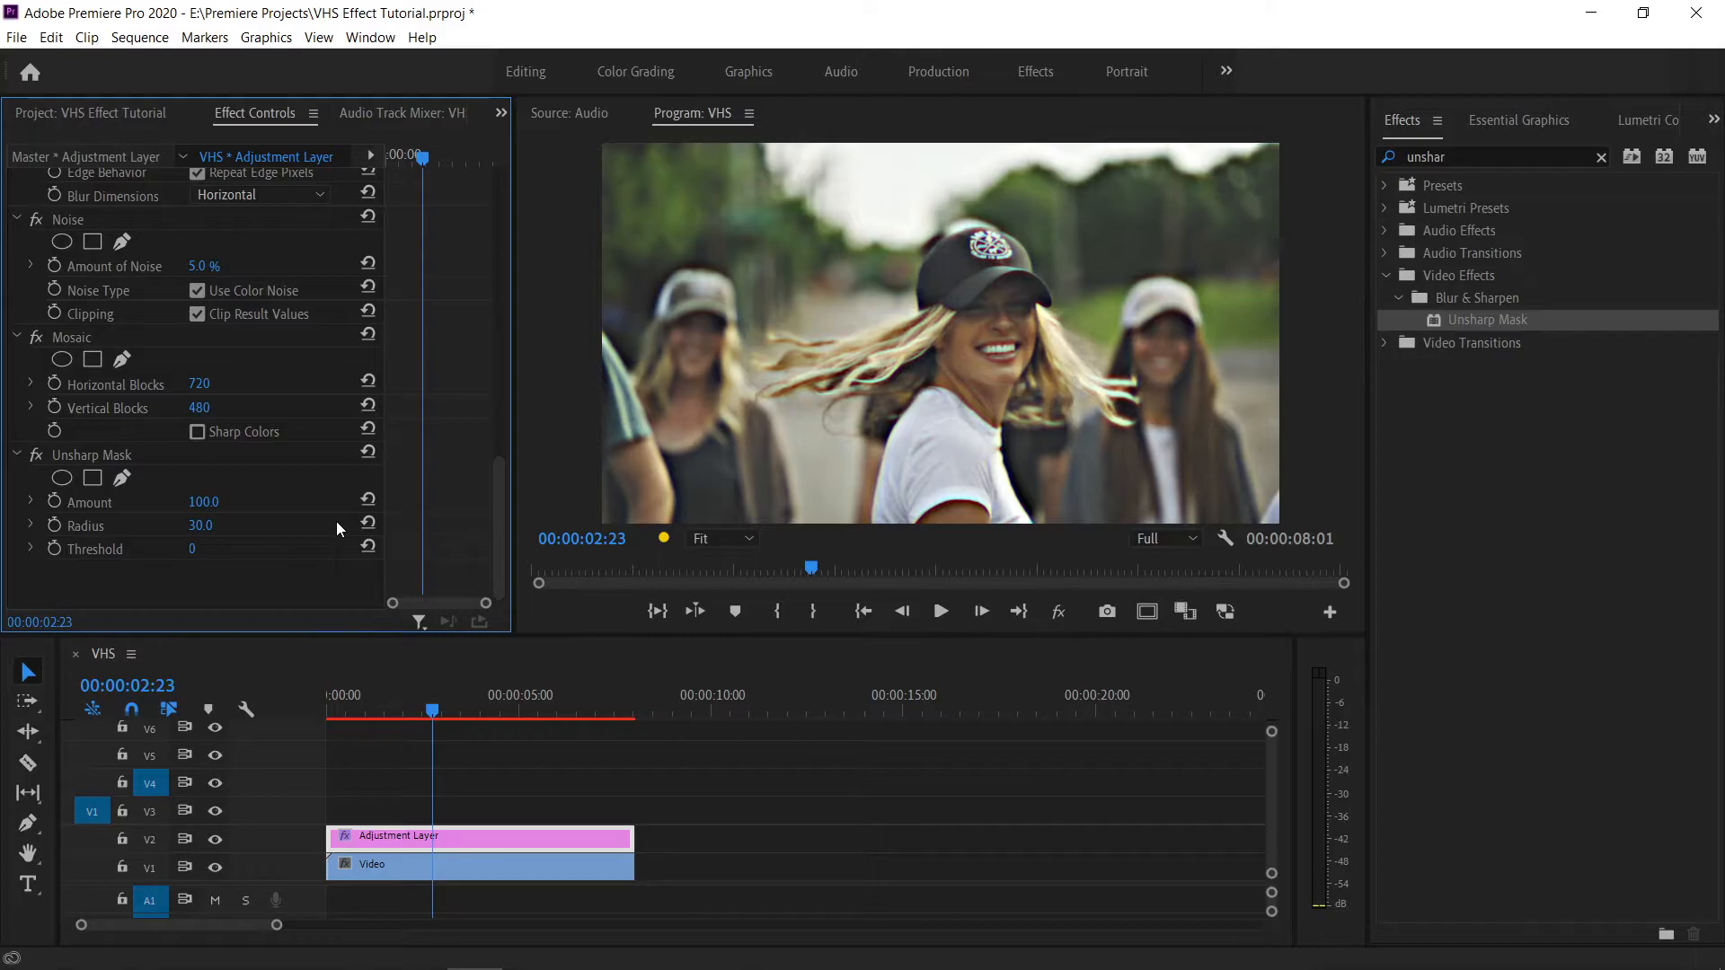
Step: Place a second adjustment layer on track V3 at the sequence start, extend it to the video's end, and return the playhead to the start
click(77, 115)
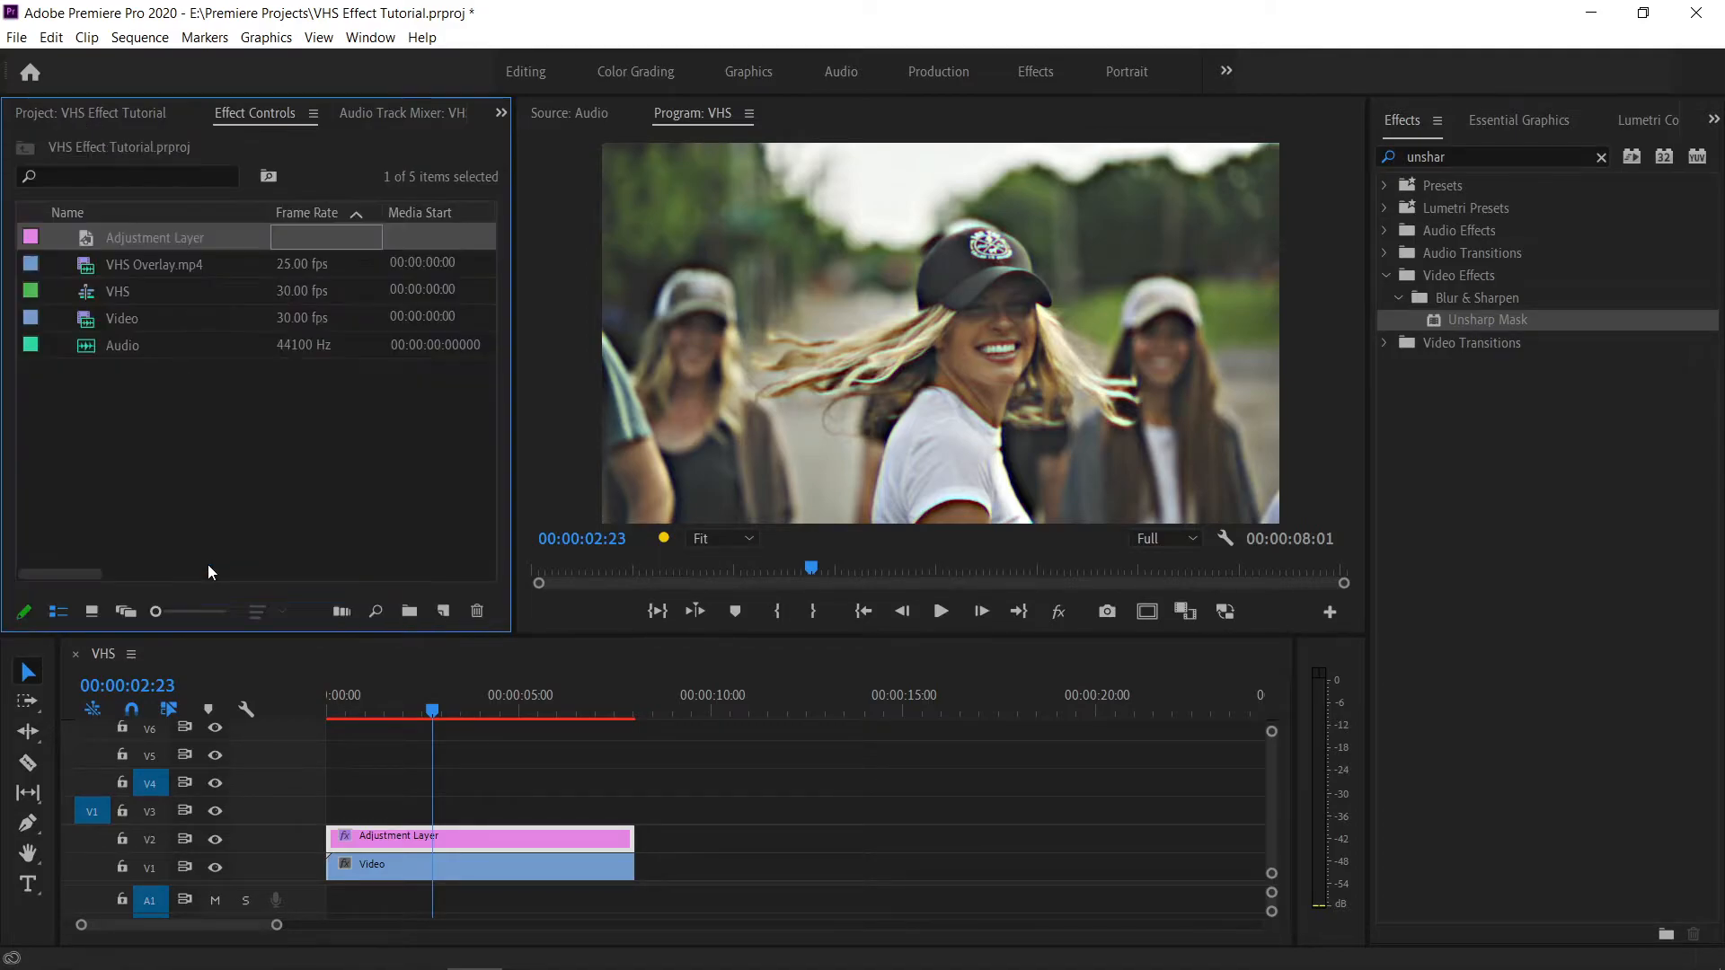
drag(87, 237, 336, 810)
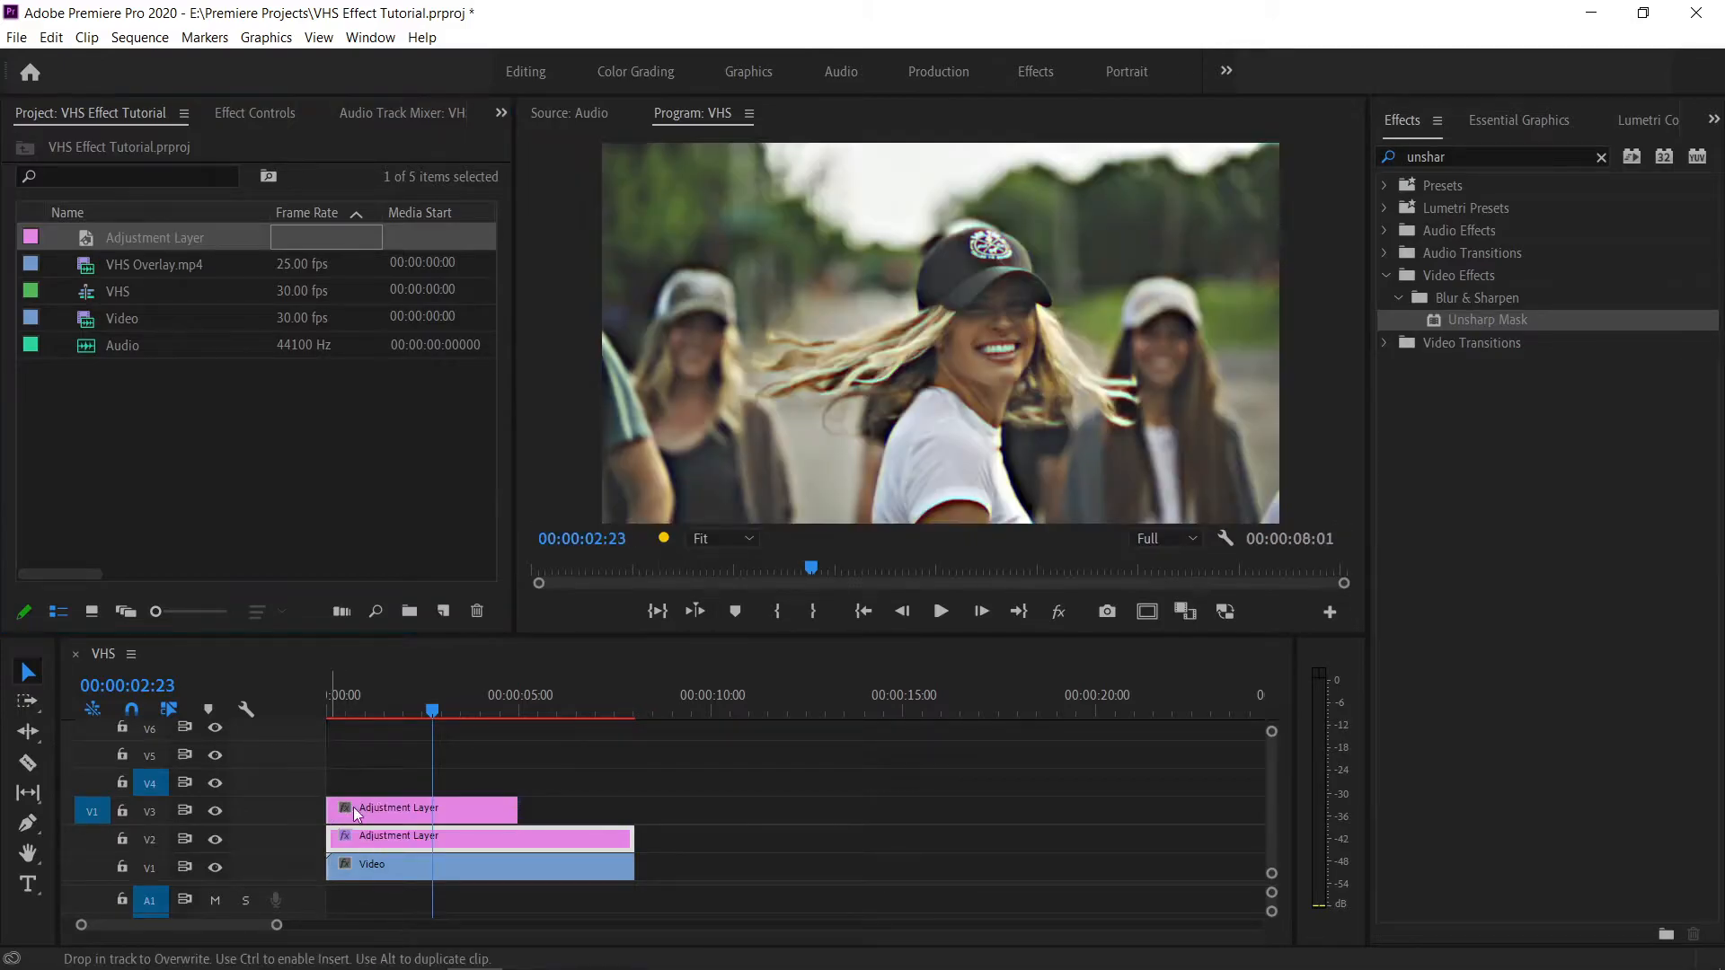
drag(565, 810, 640, 811)
click(868, 609)
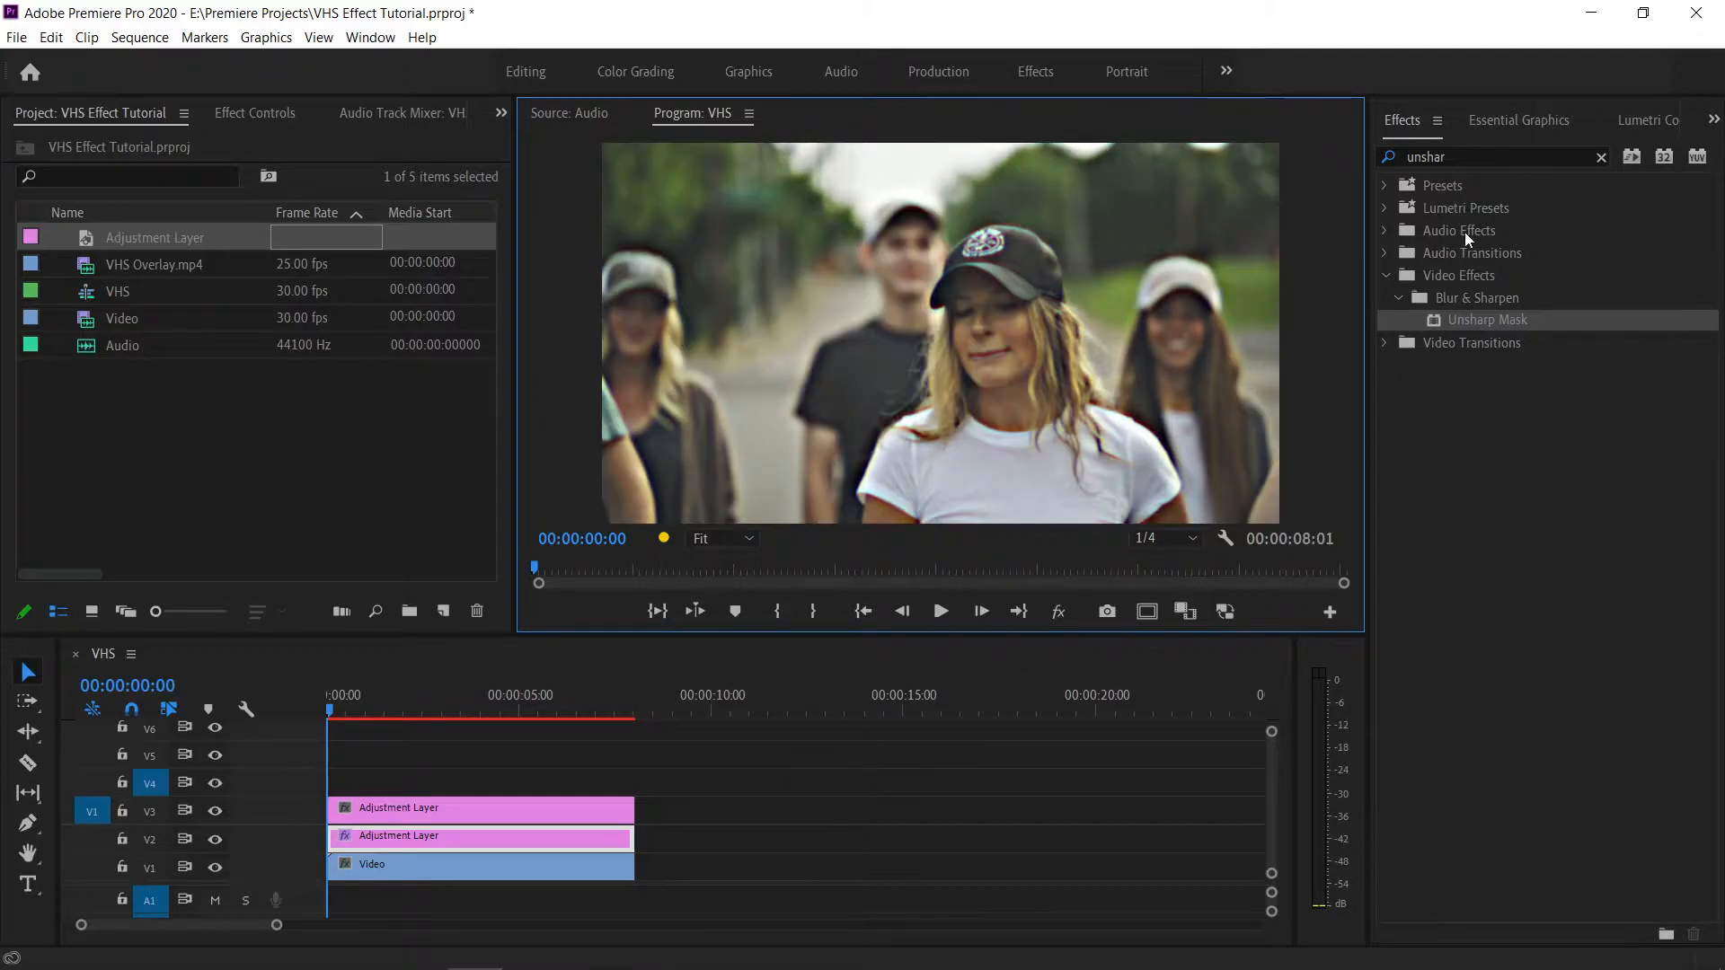
Step: Search the effects for "wave war" and apply the Wave Warp effect to the adjustment layer on track V3
click(1483, 153)
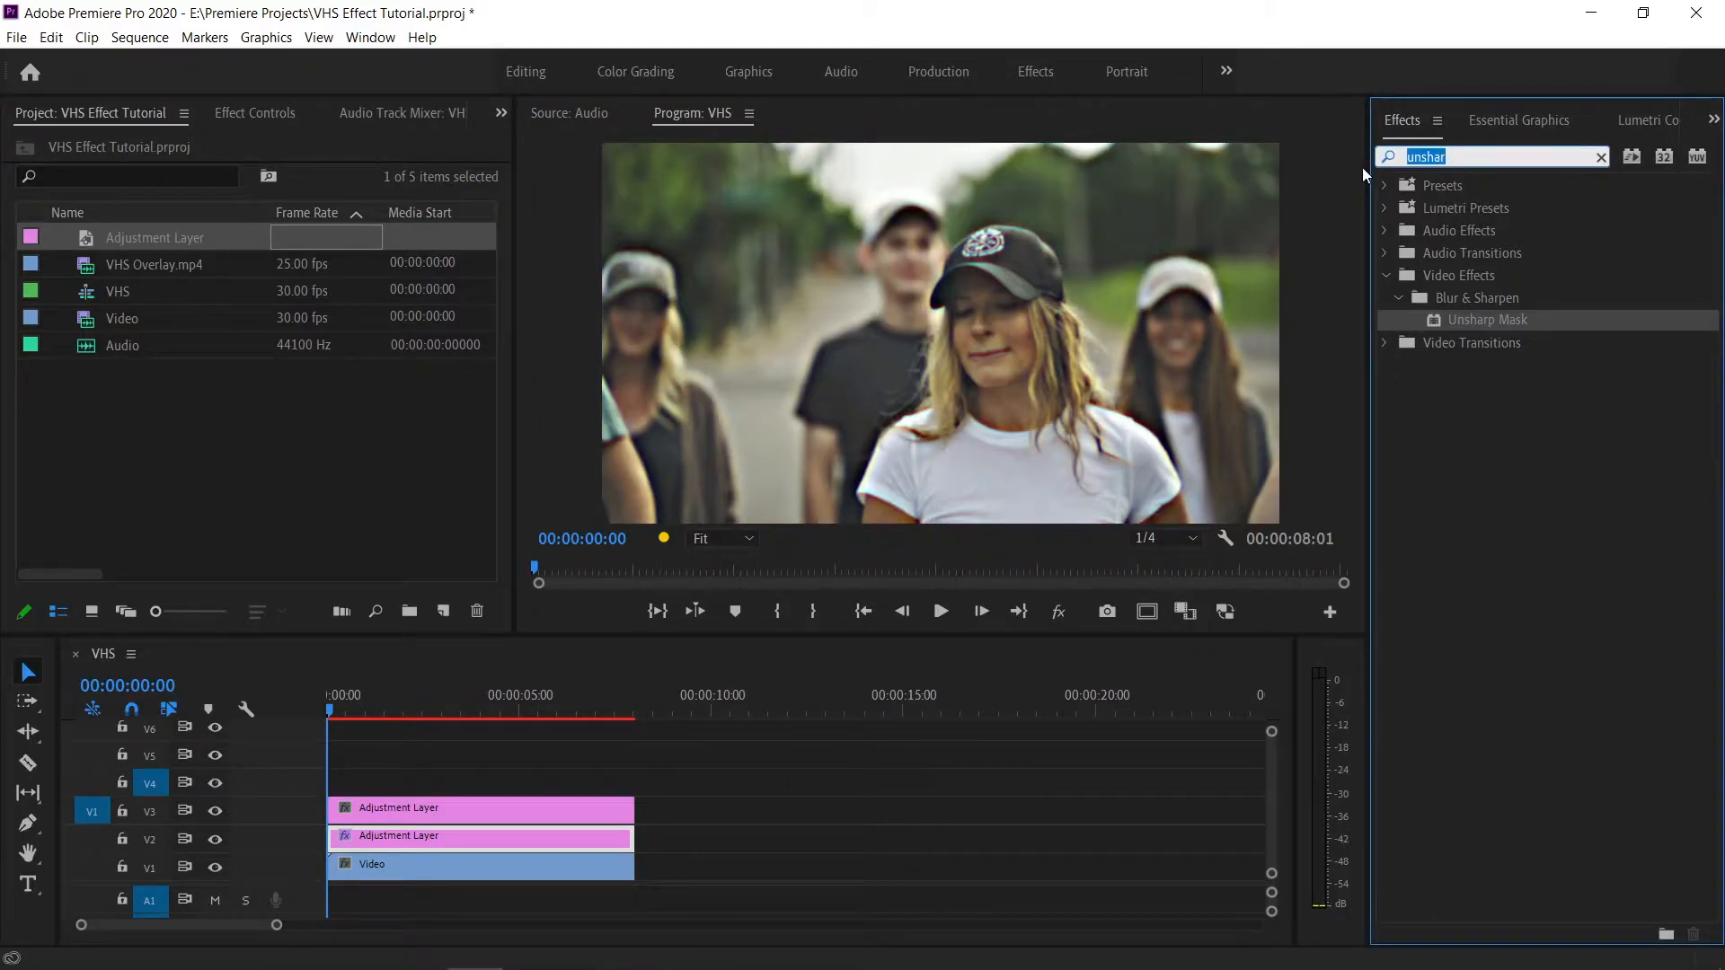
text(wave wa)
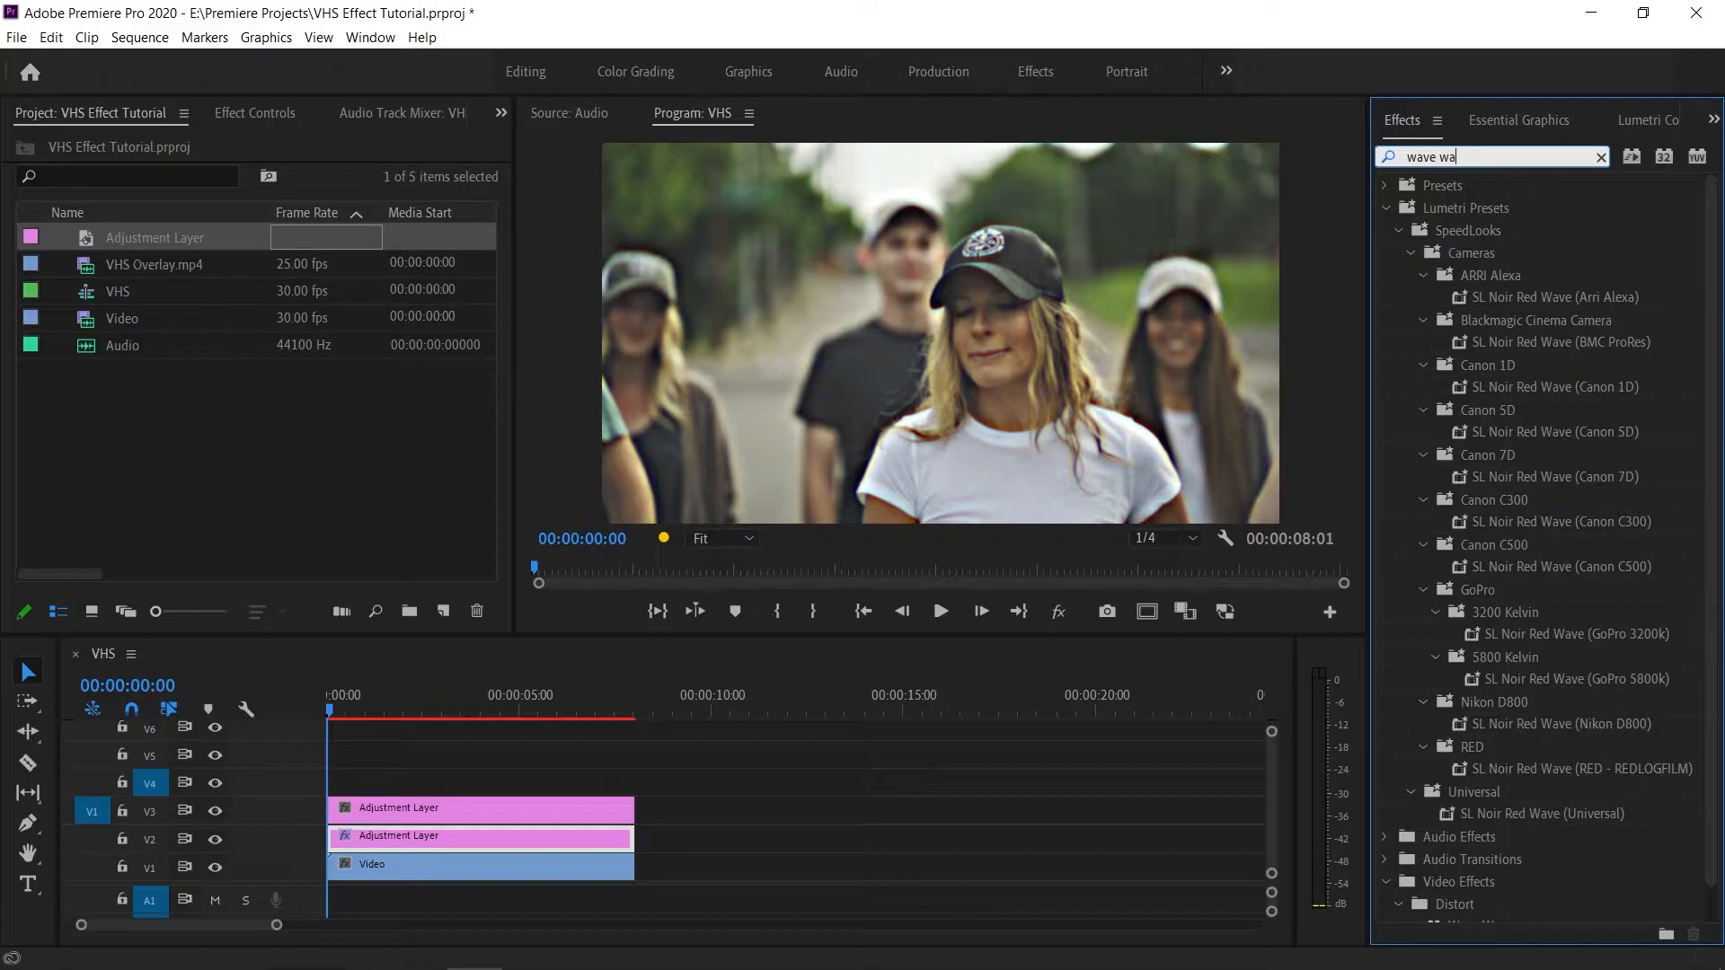
text(r)
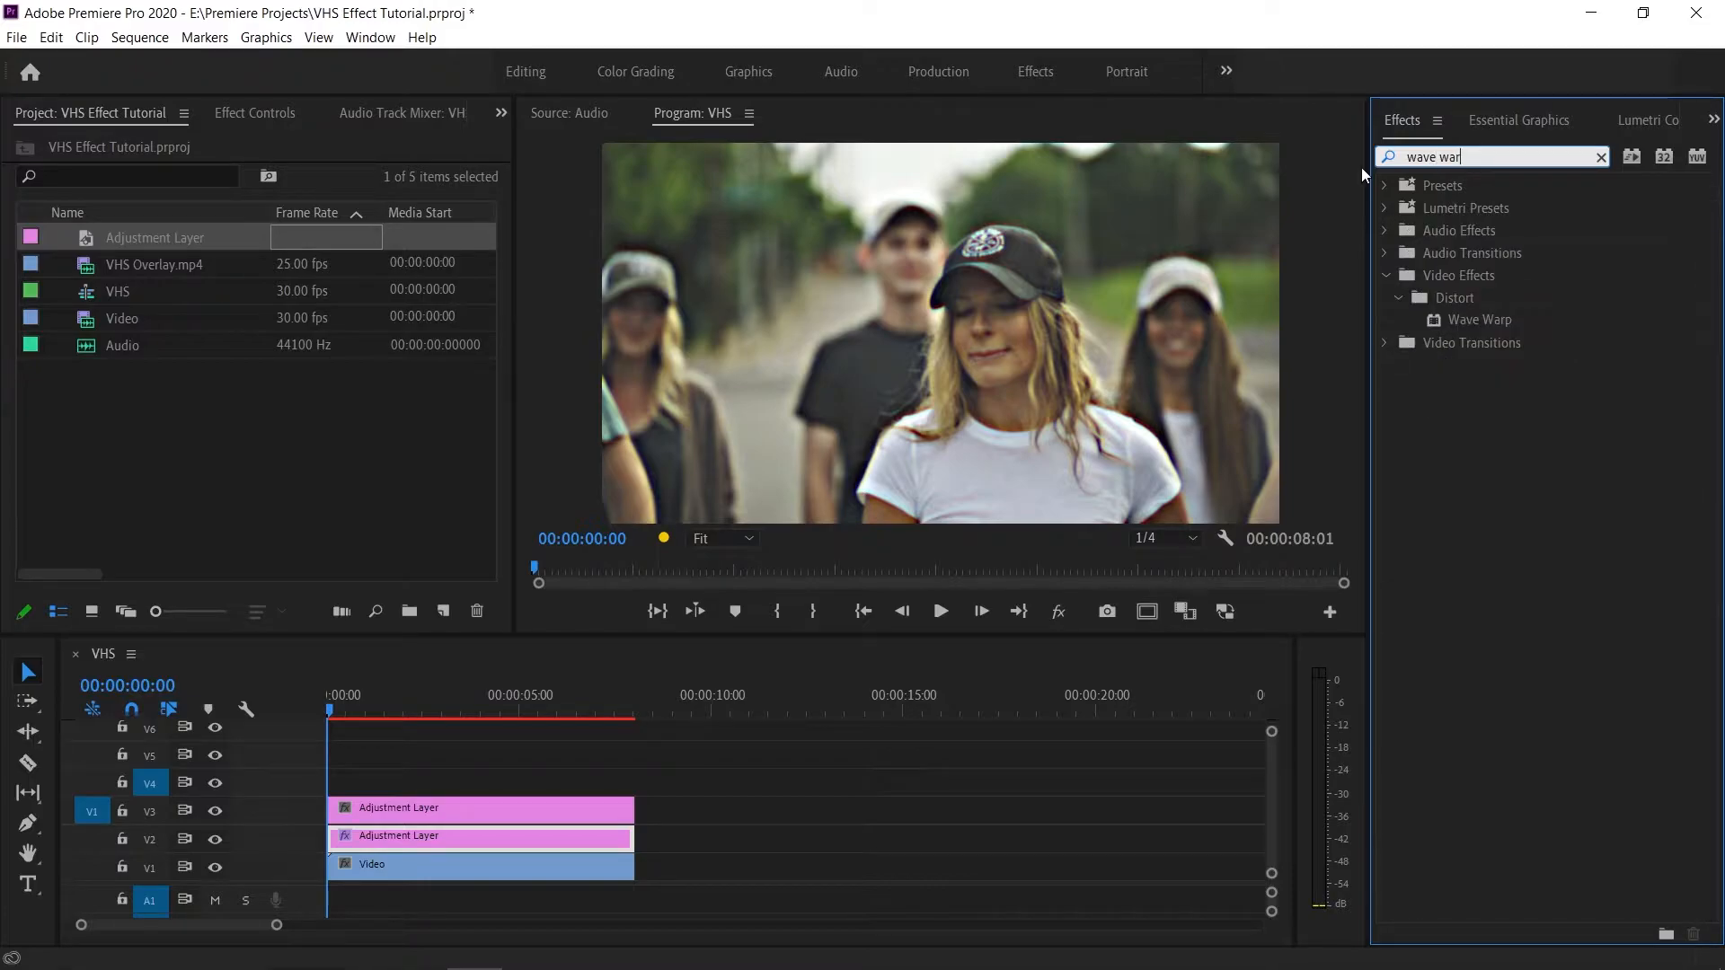
drag(1436, 325, 418, 803)
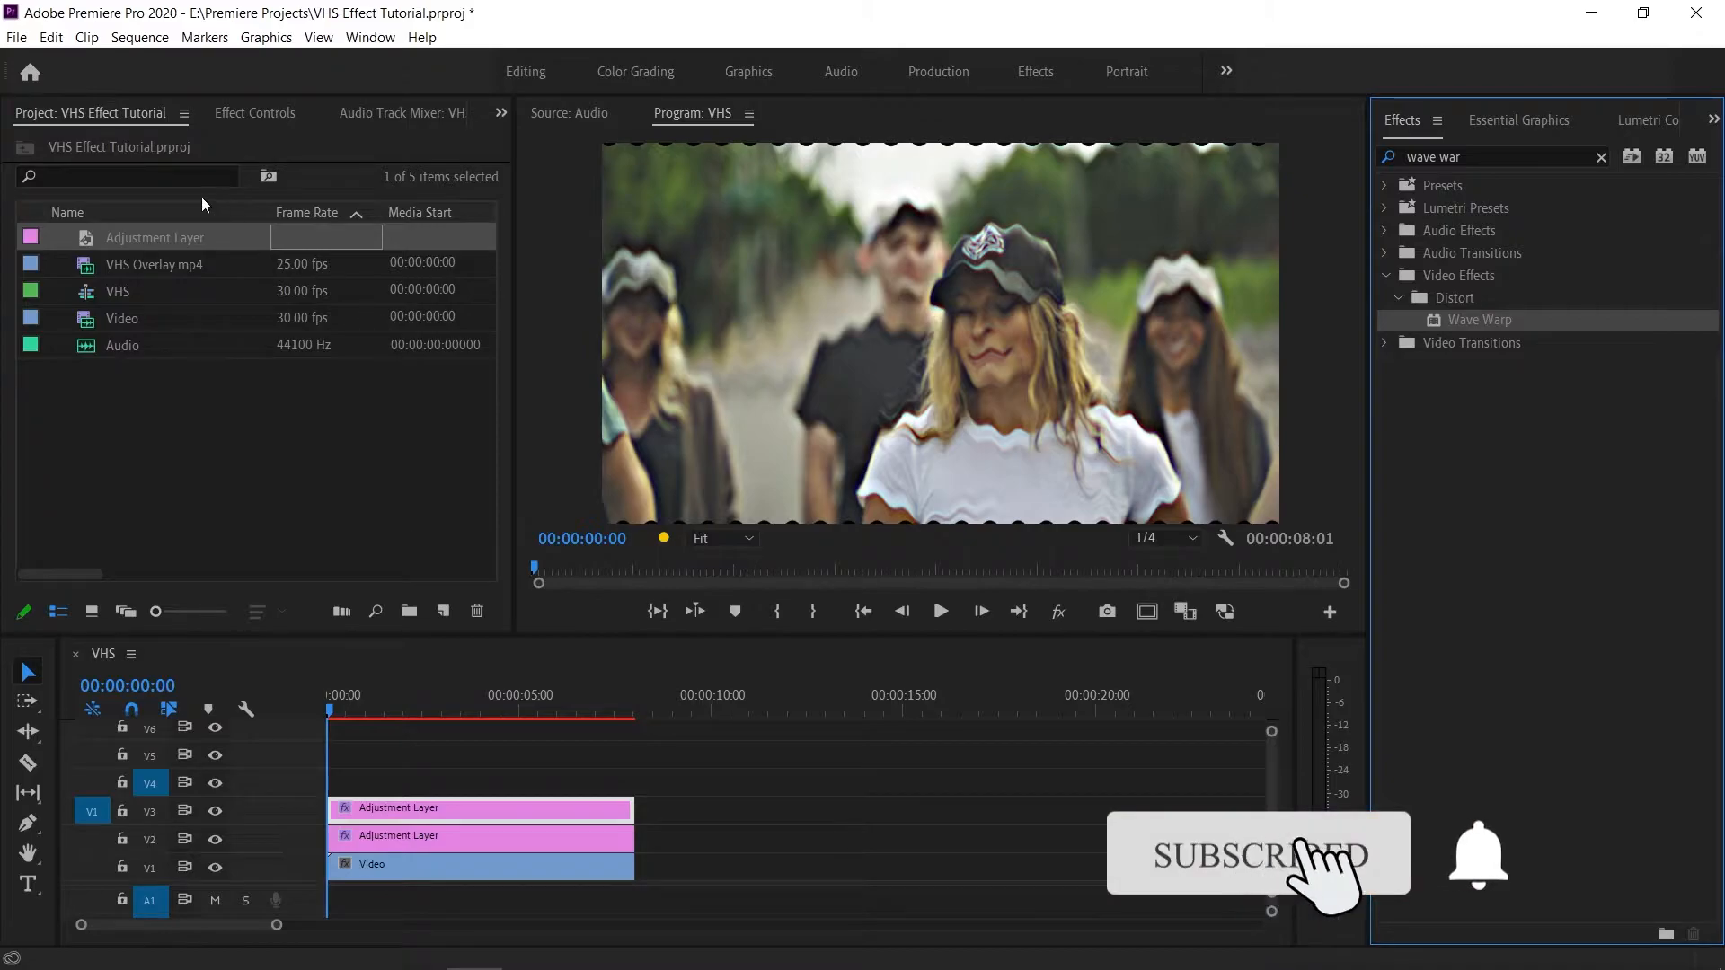
Step: For the V3 adjustment layer's Wave Warp, set Wave Type to Noise and Wave Height to 4
click(235, 113)
scroll(455, 390, down, 4)
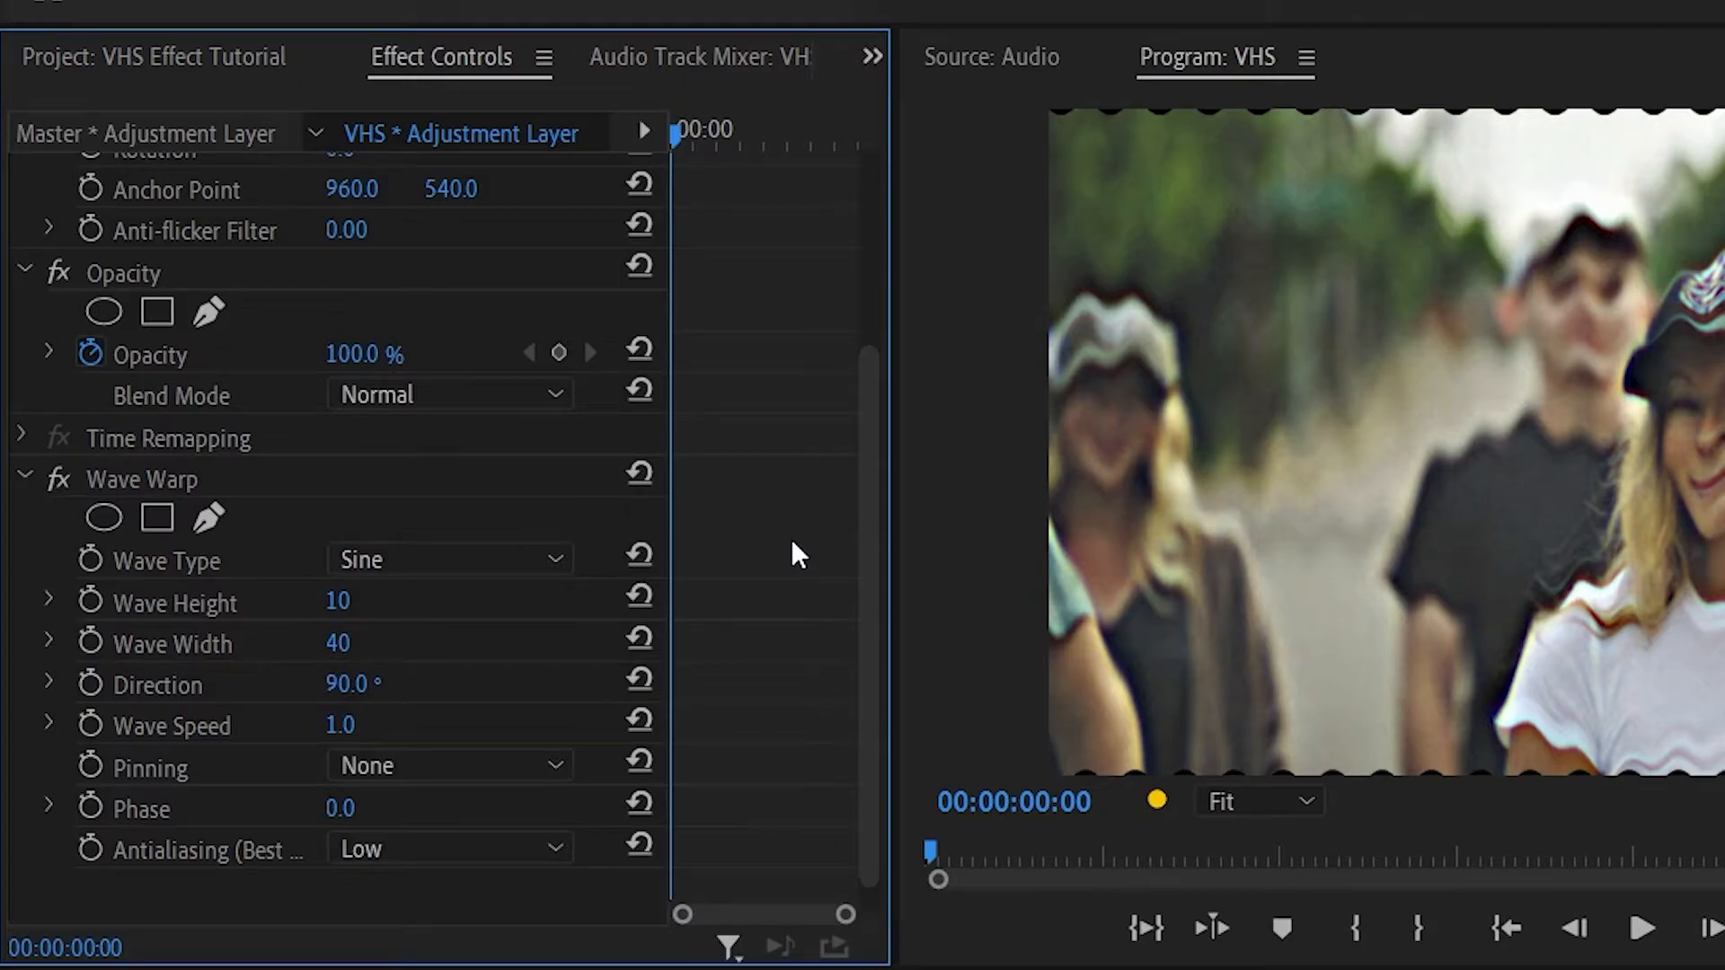
click(494, 568)
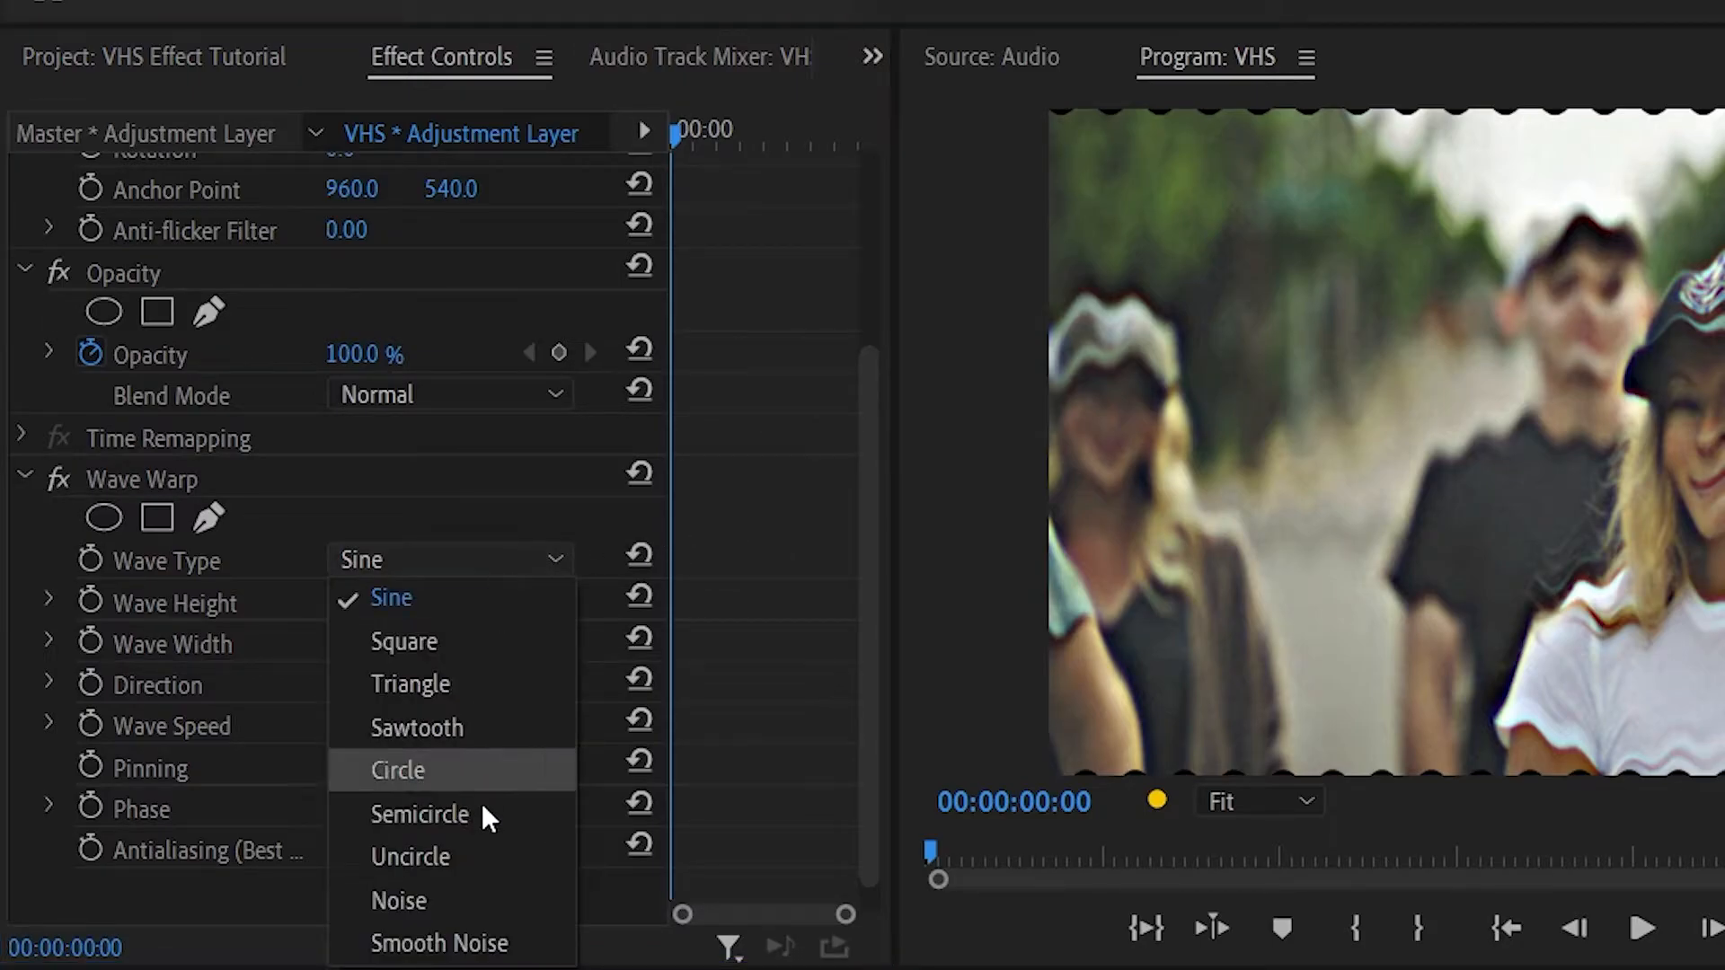
click(478, 896)
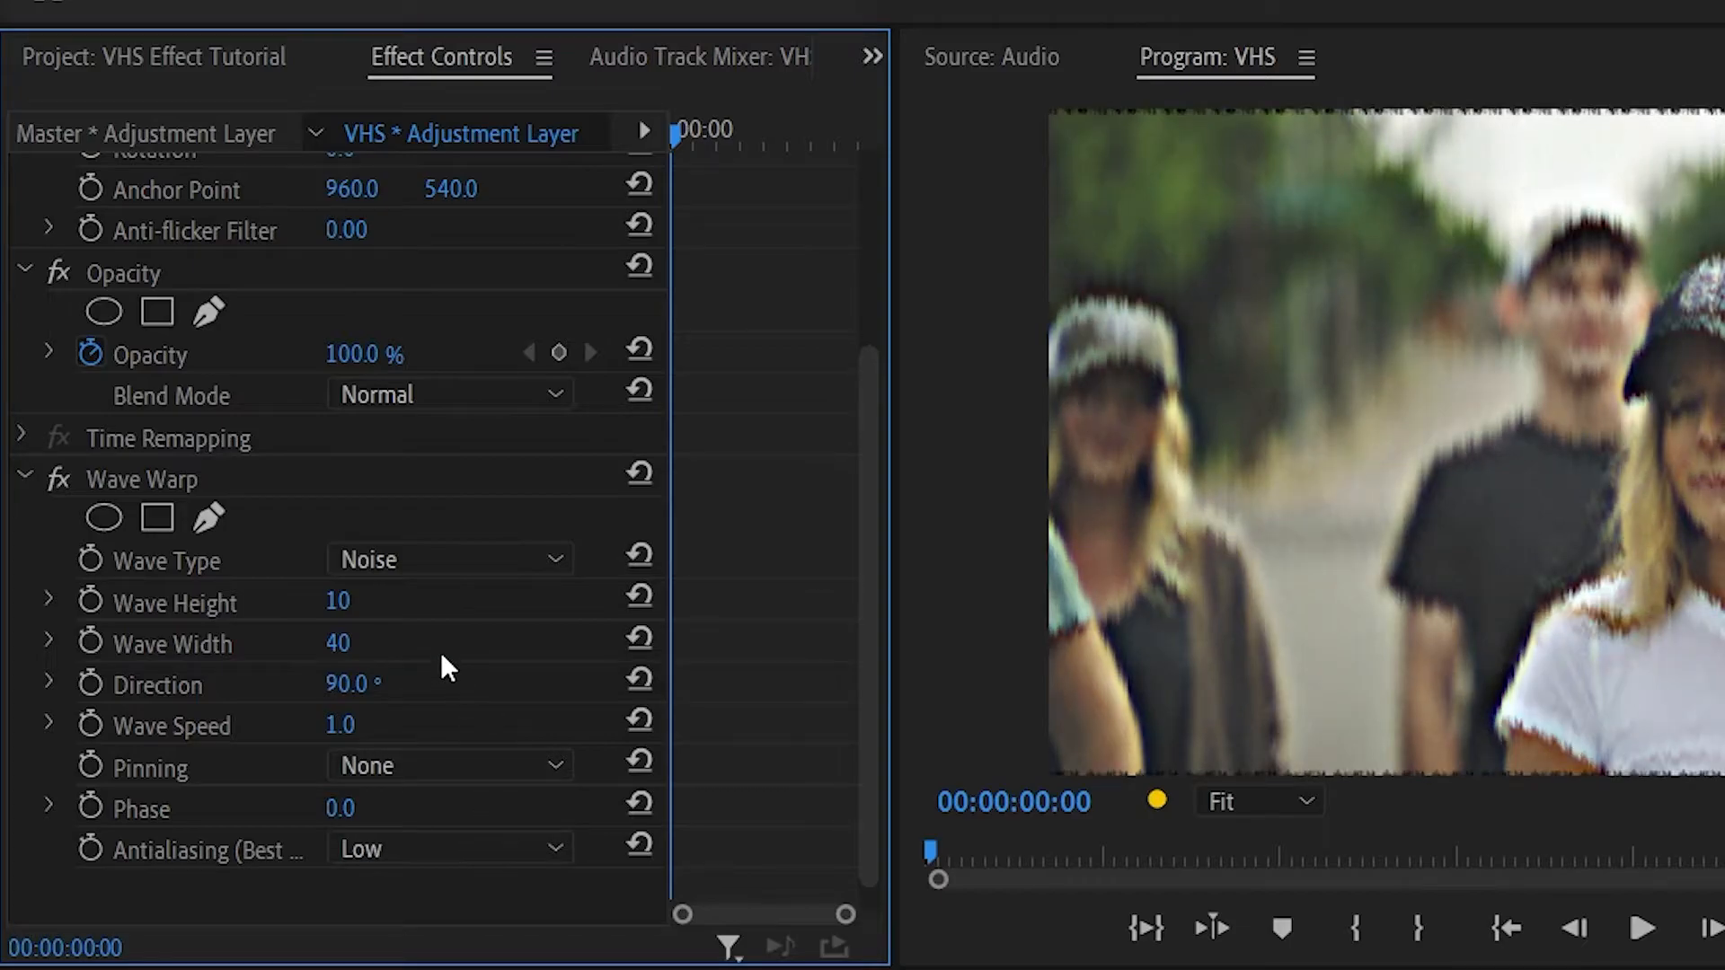
click(355, 601)
text(4)
key(Return)
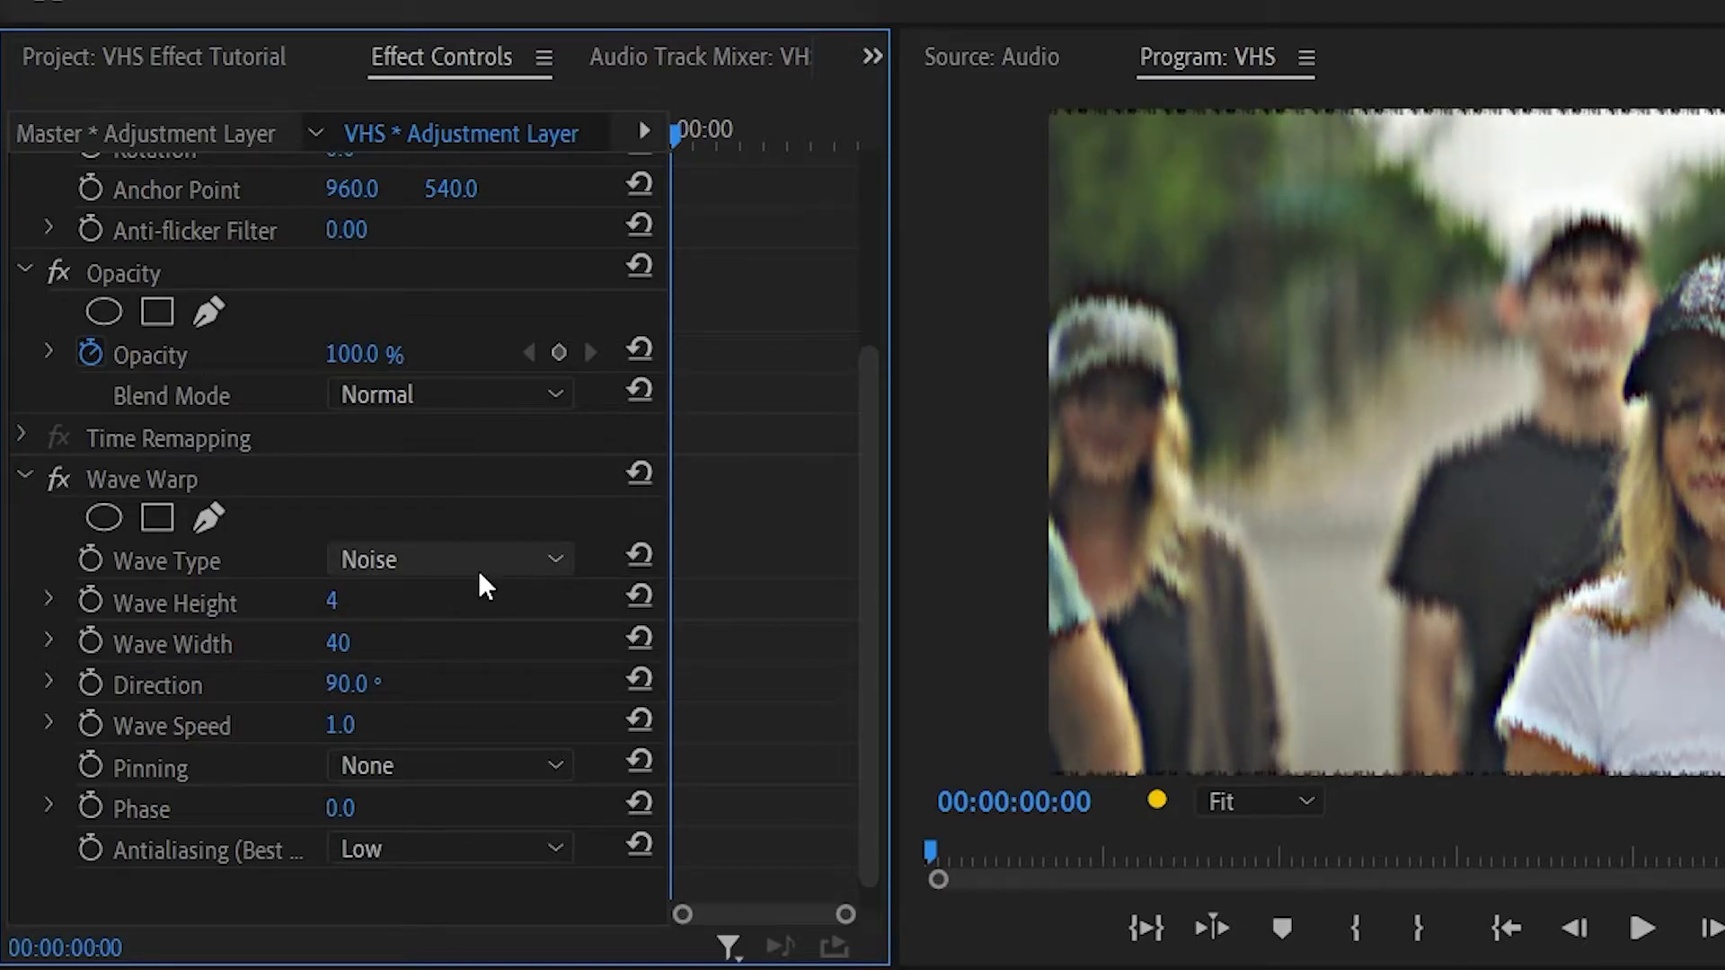
Step: Set the Wave Warp's Wave Width to 4 and Direction to 0°
click(337, 645)
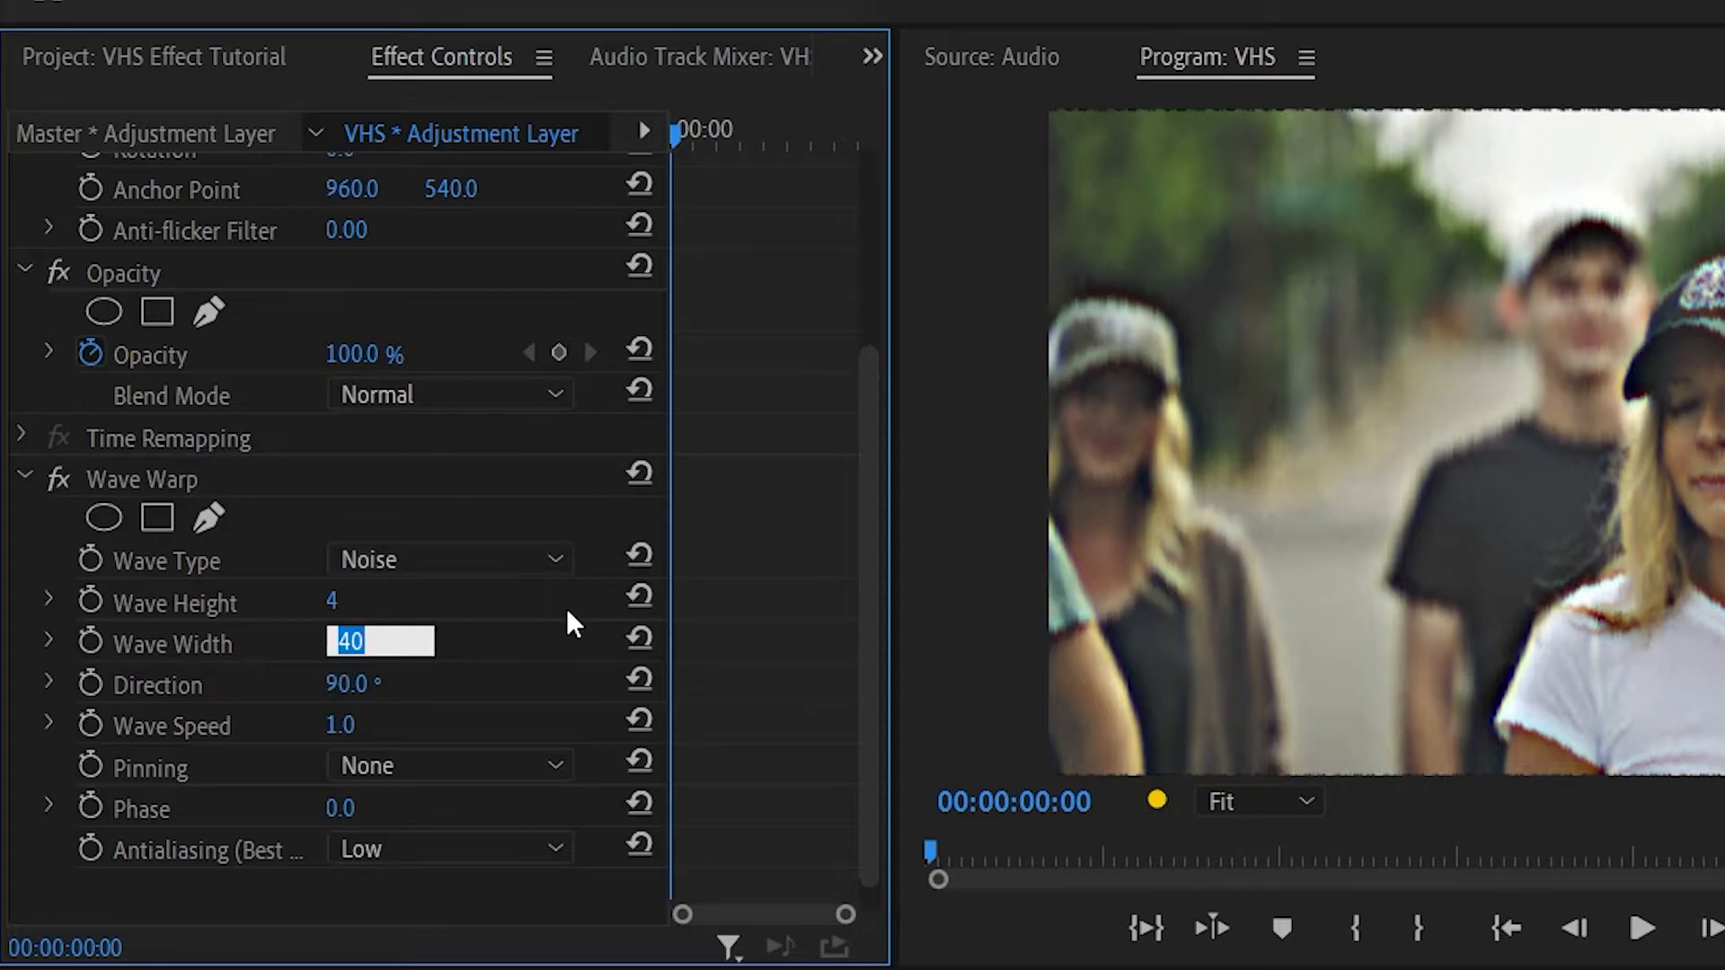
text(4)
key(Return)
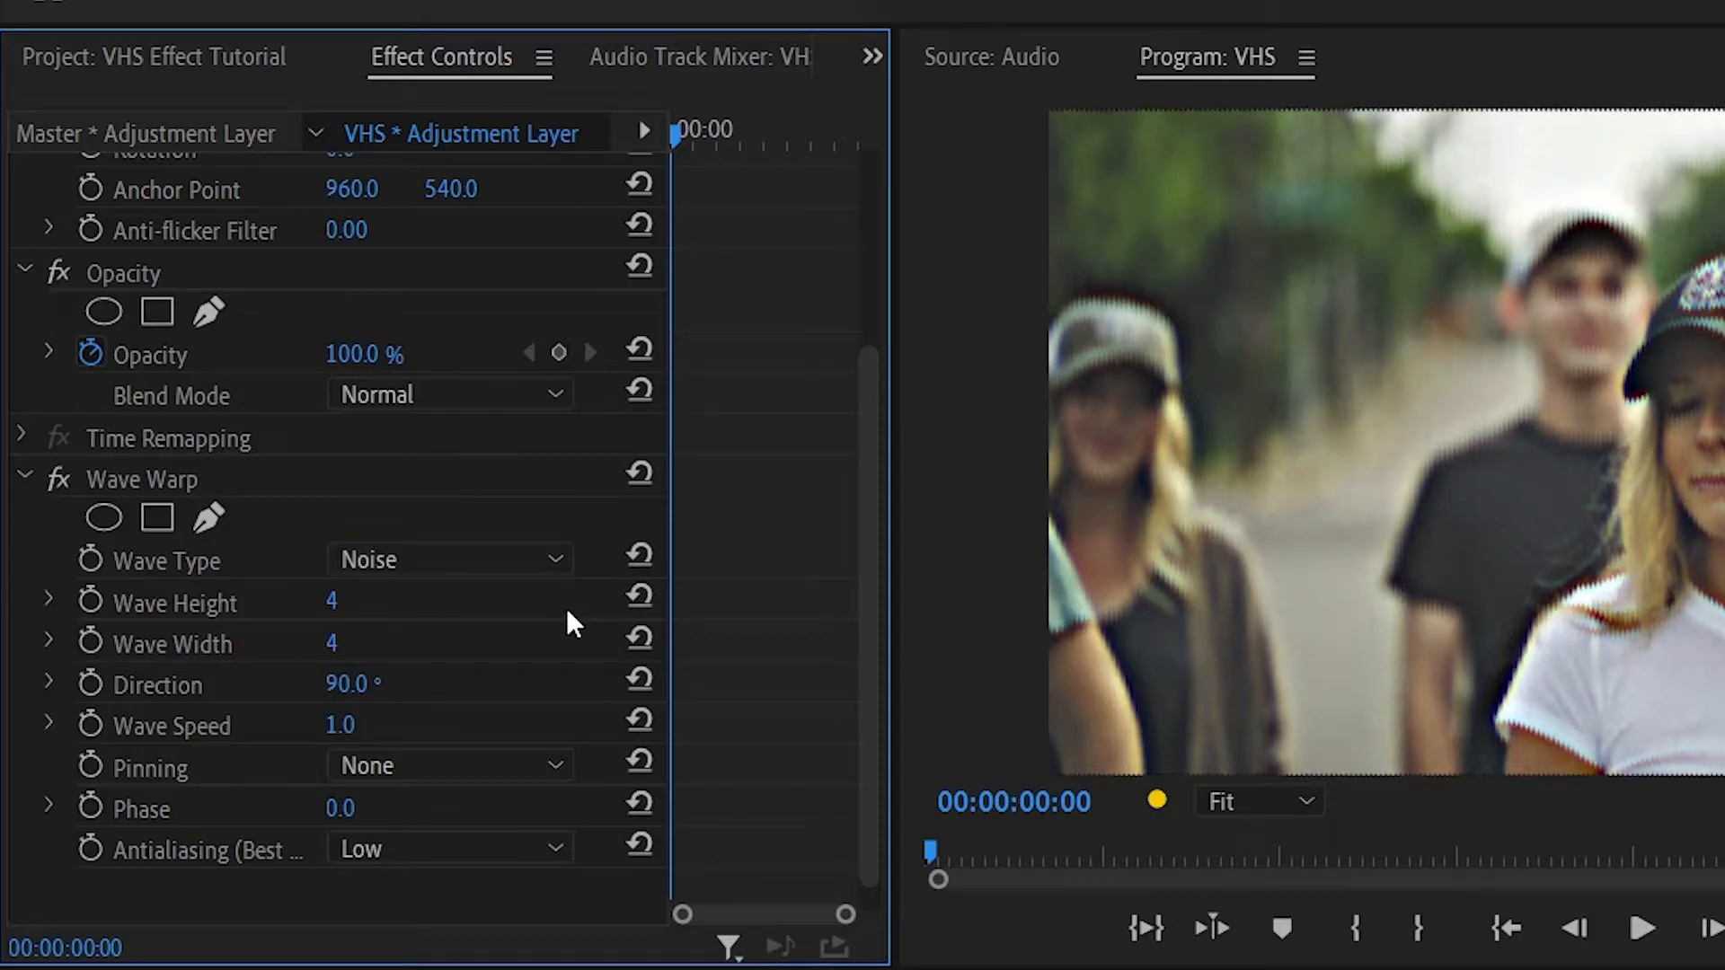
click(355, 683)
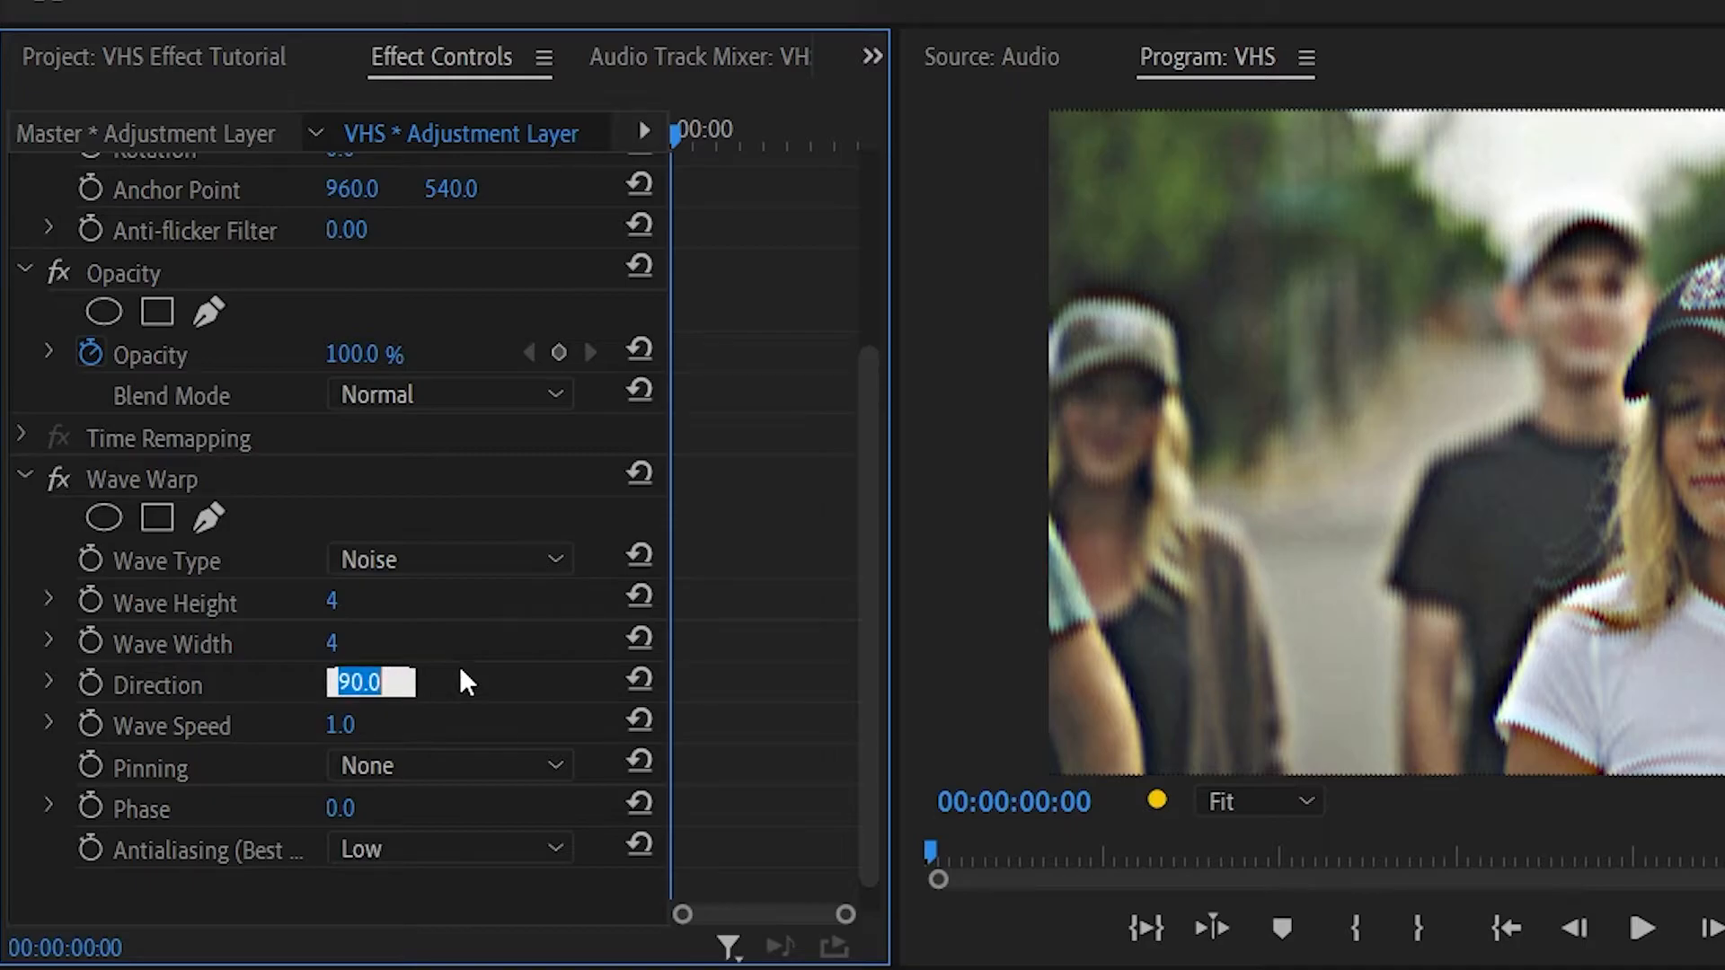
text(0)
key(Return)
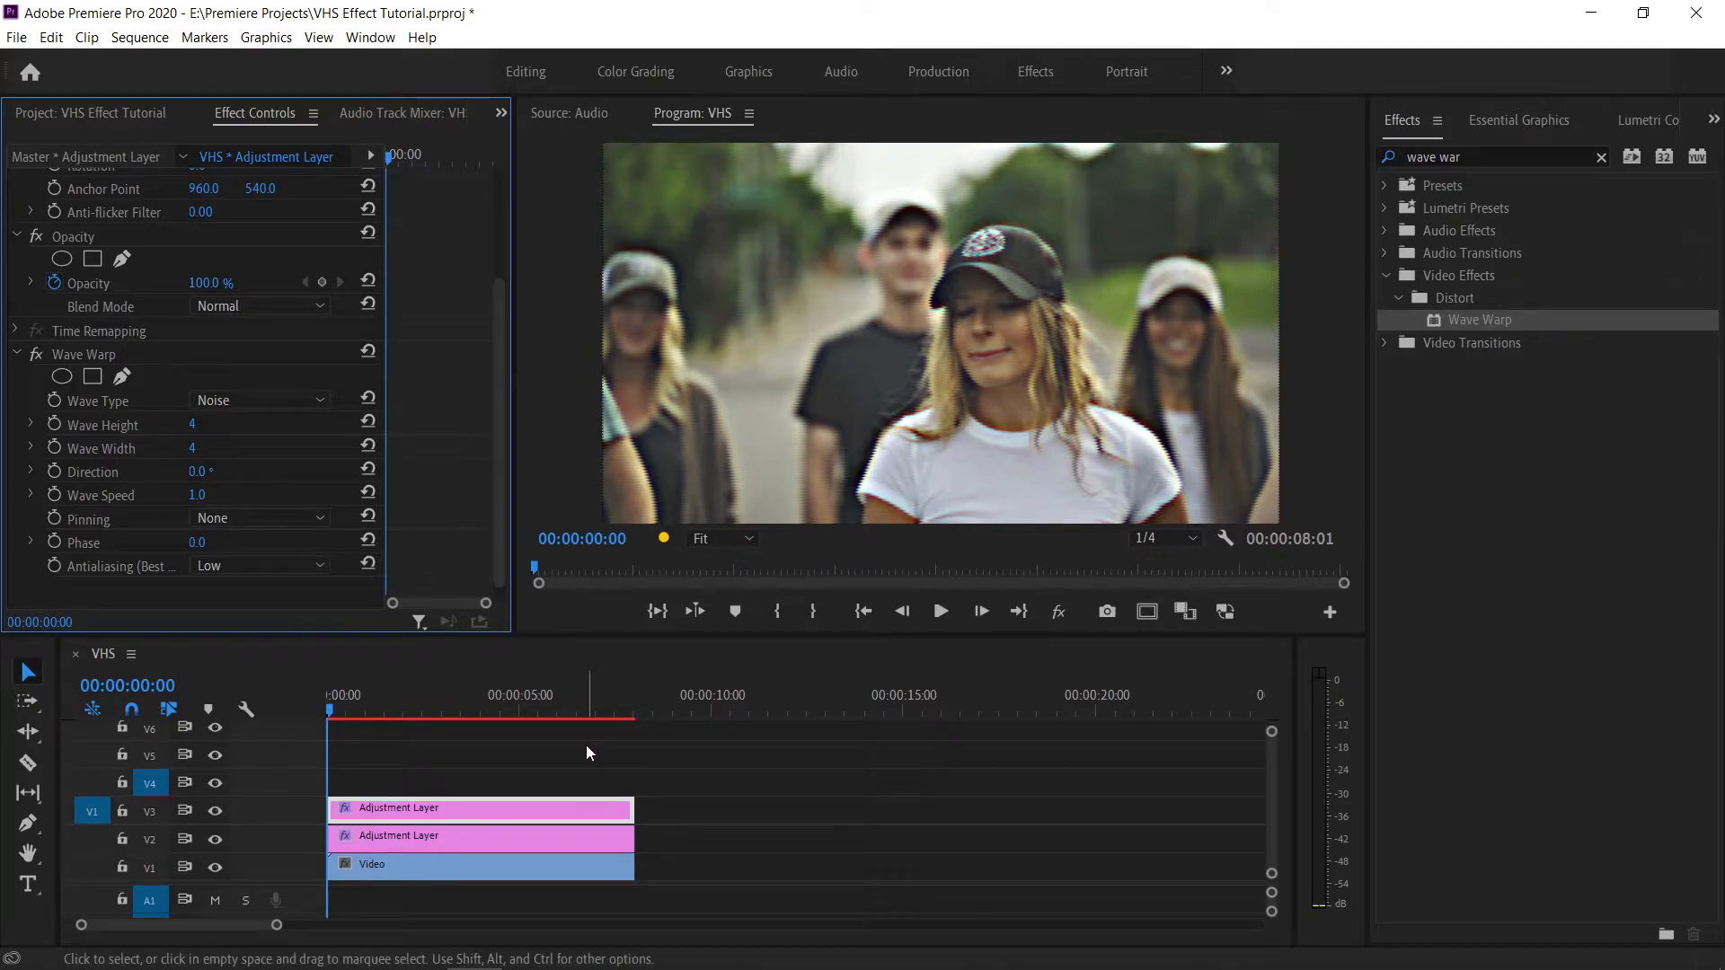
Step: Cut the V3 adjustment layer with the Razor tool at six points along its length, alternating short and longer pieces
scroll(478, 778, up, 2)
scroll(485, 768, up, 1)
click(437, 742)
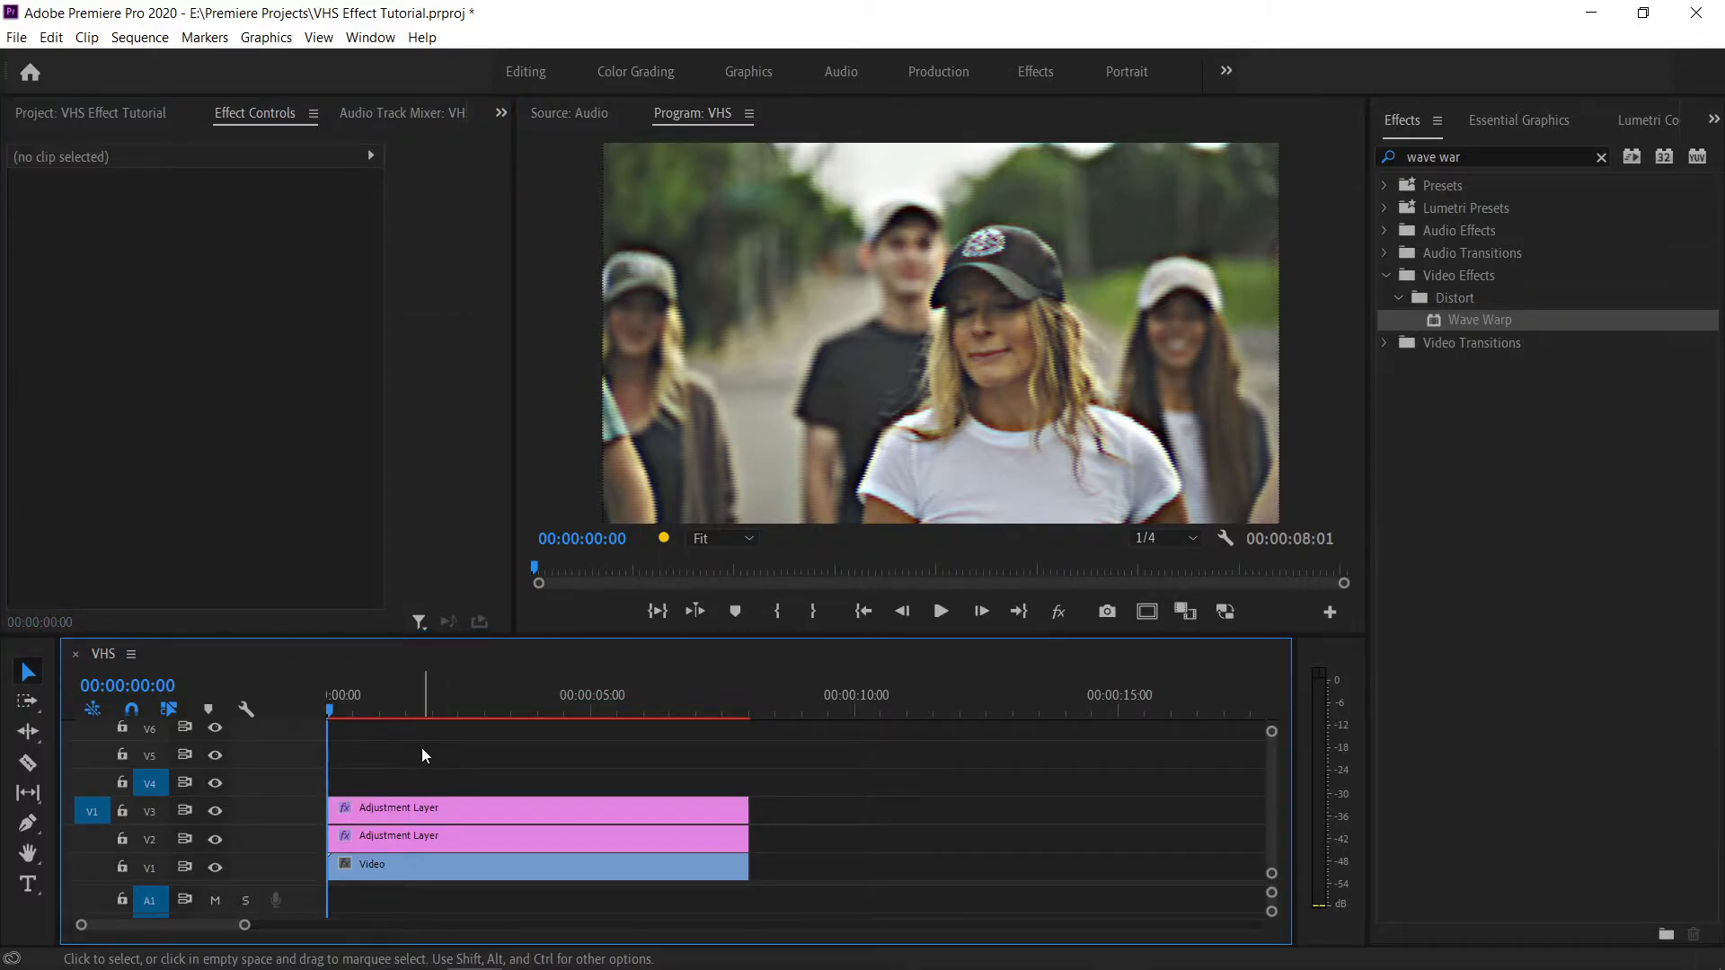
key(c)
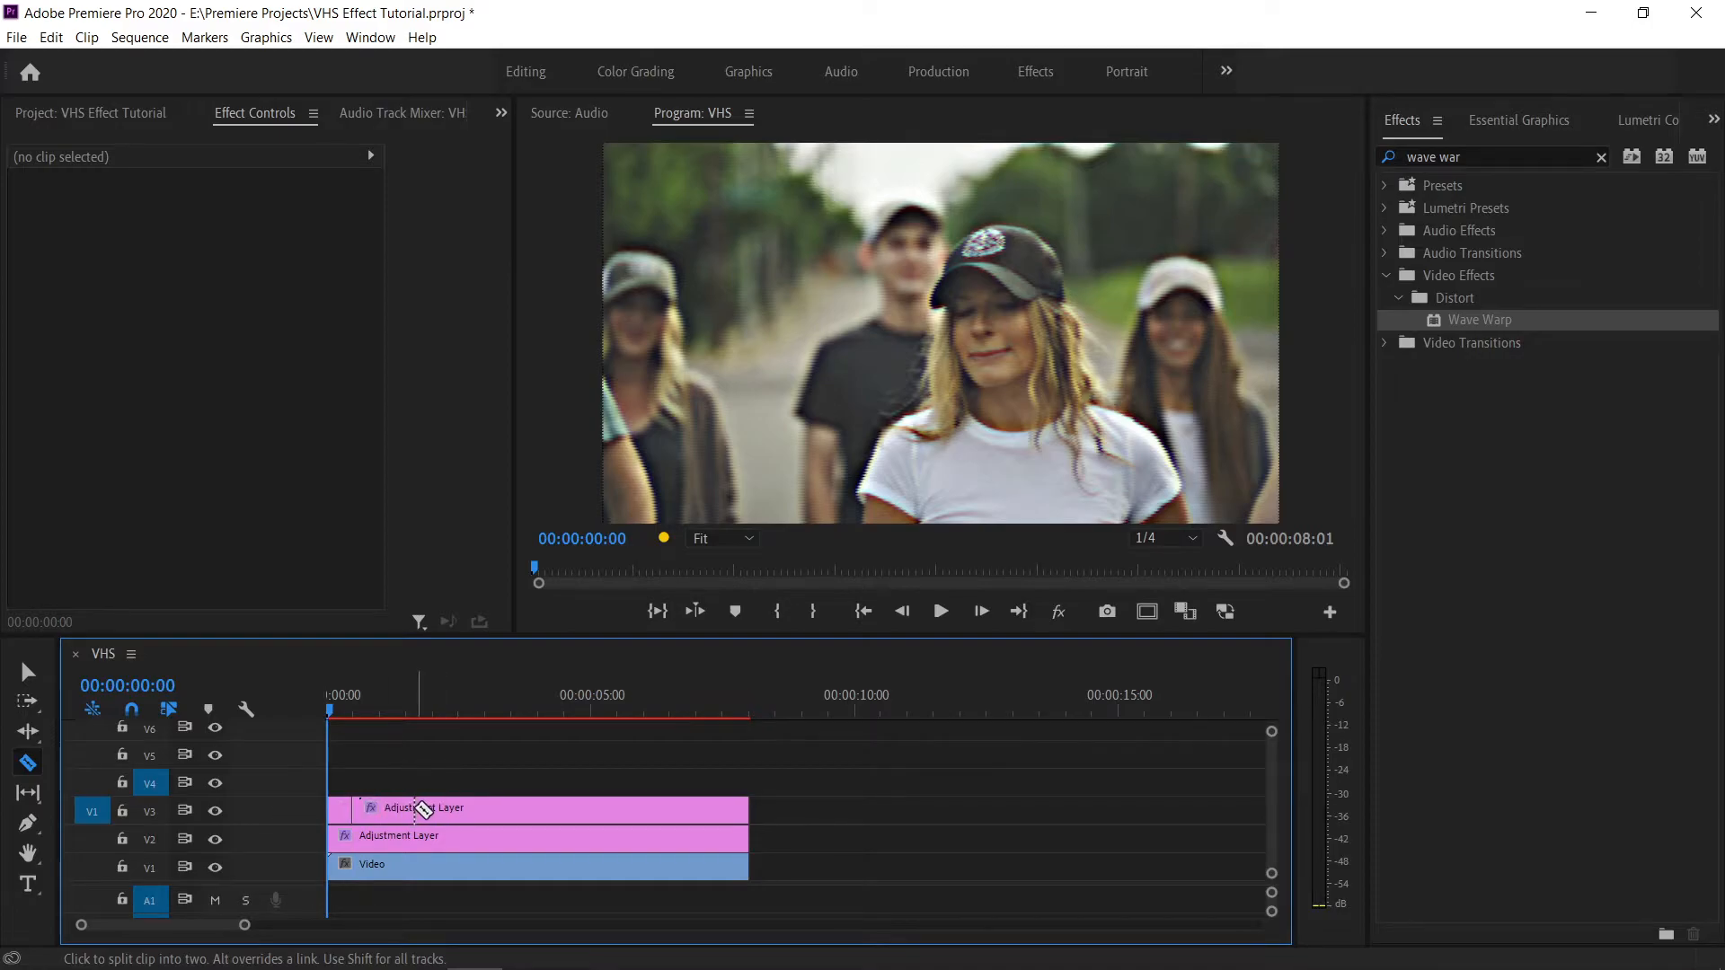
click(409, 809)
click(452, 808)
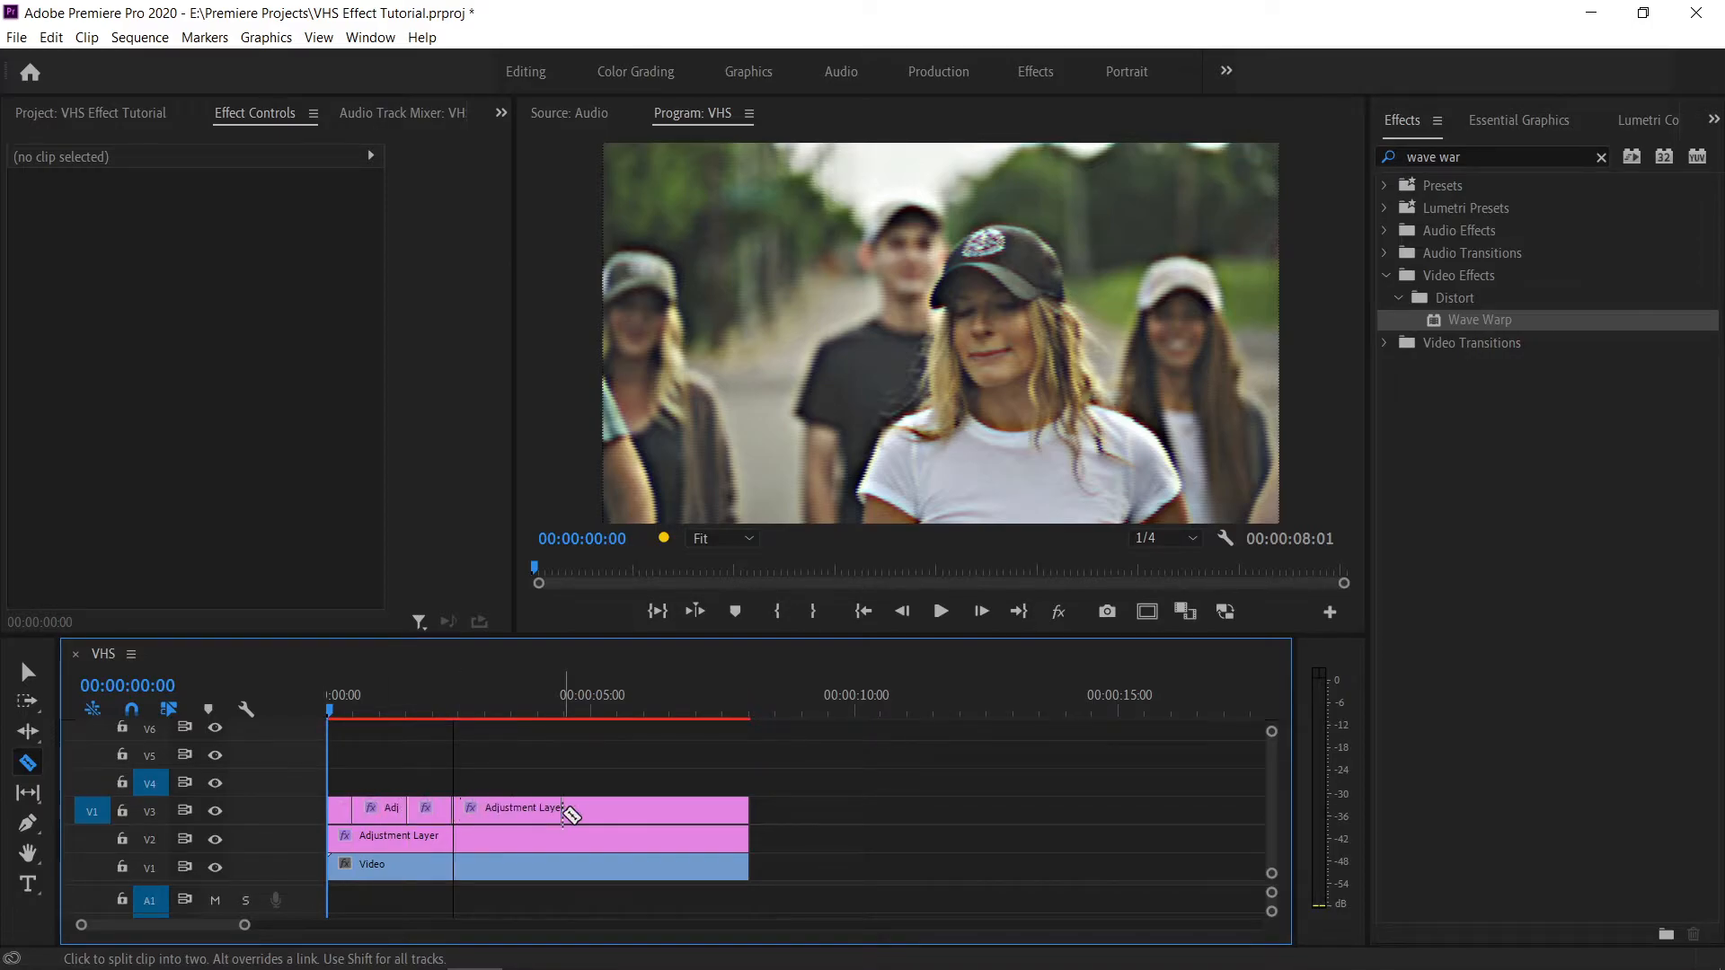
click(548, 809)
click(592, 808)
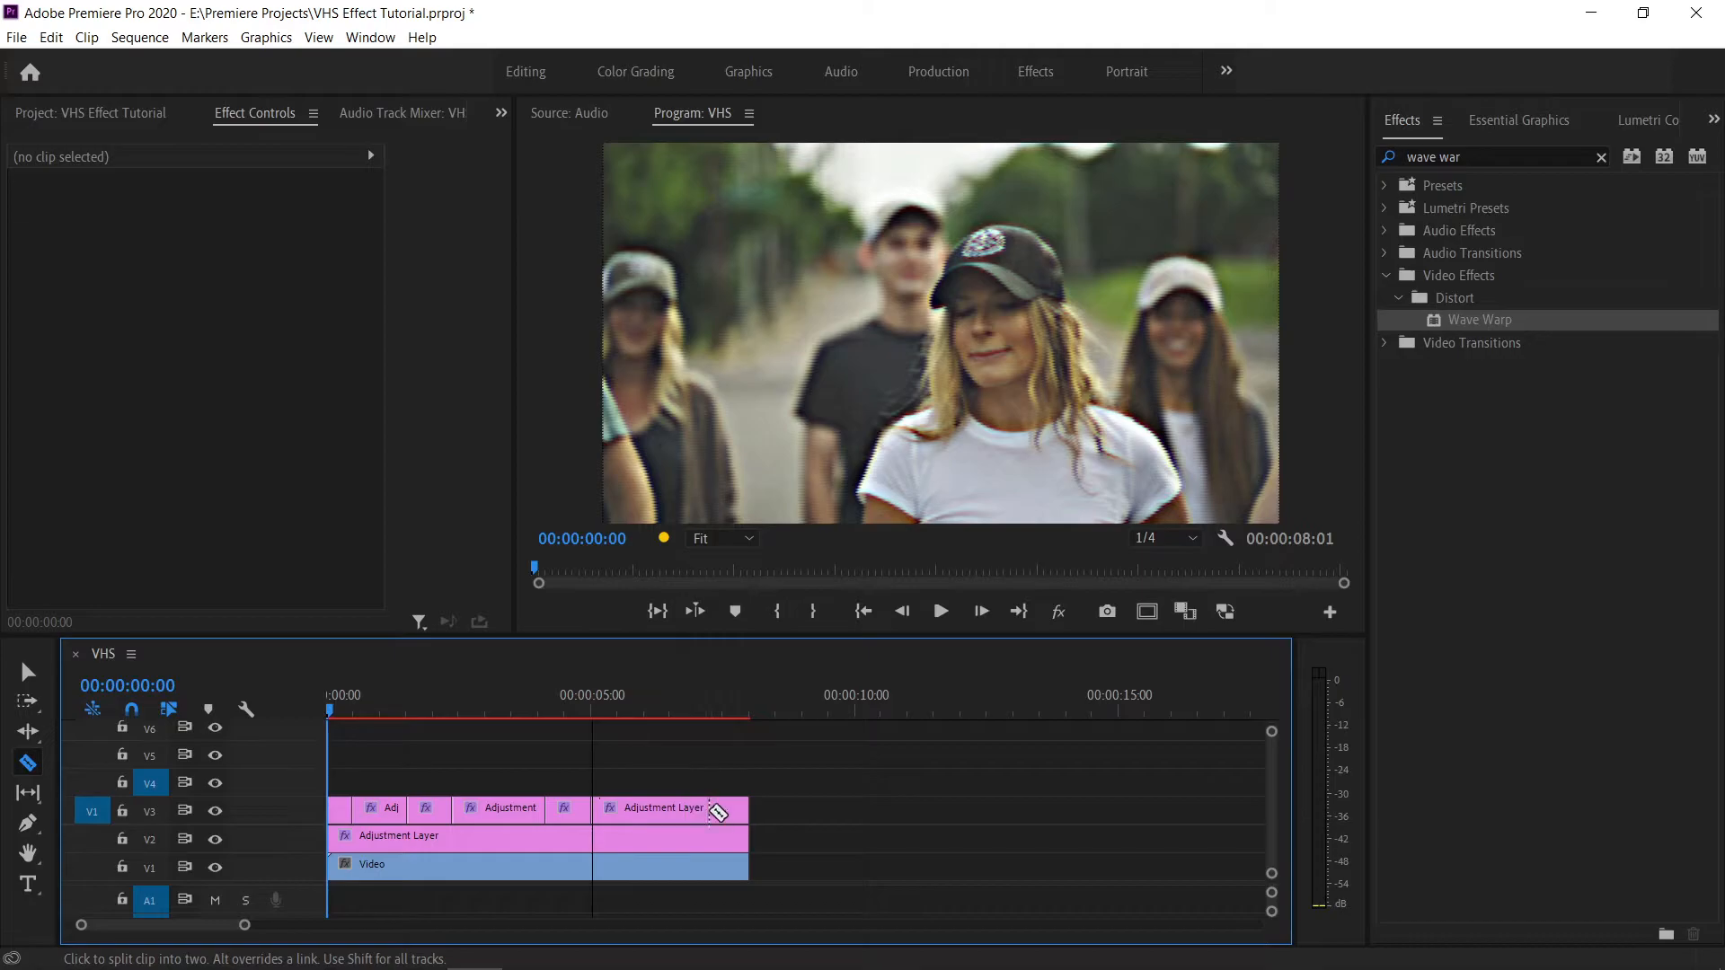
click(719, 808)
Step: Delete the second, fourth and sixth pieces of the V3 adjustment layer, leaving gaps between the short pieces
key(v)
click(675, 808)
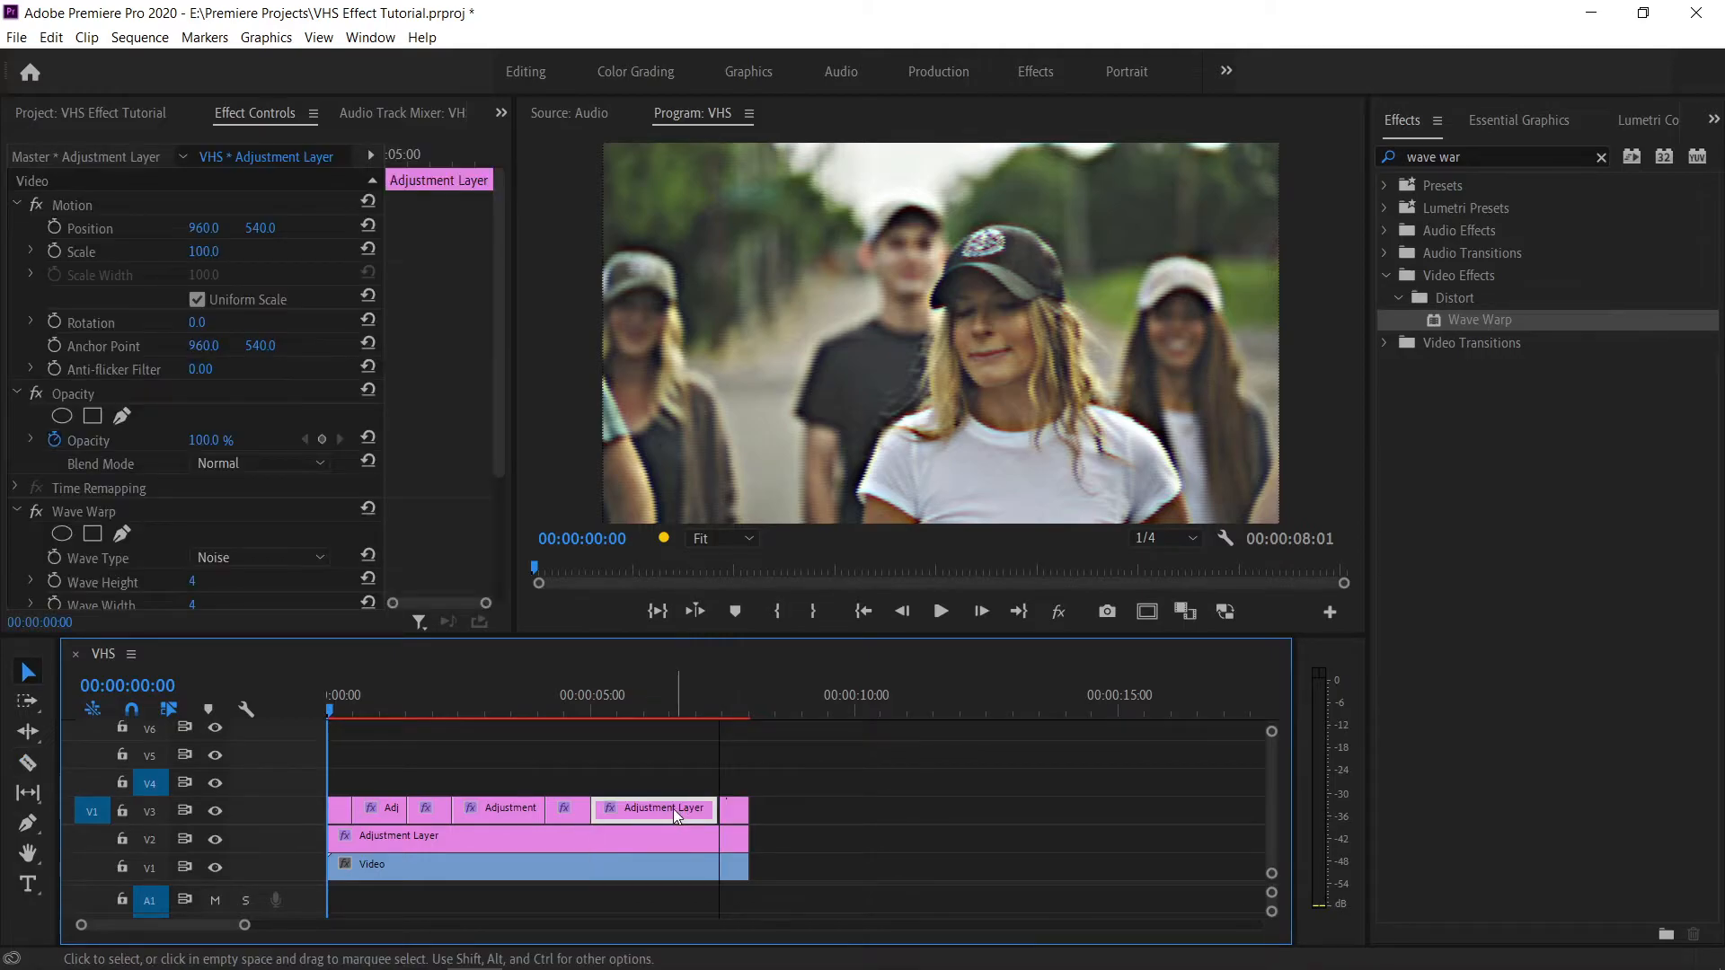
key(Delete)
click(514, 813)
key(Delete)
click(394, 804)
key(Delete)
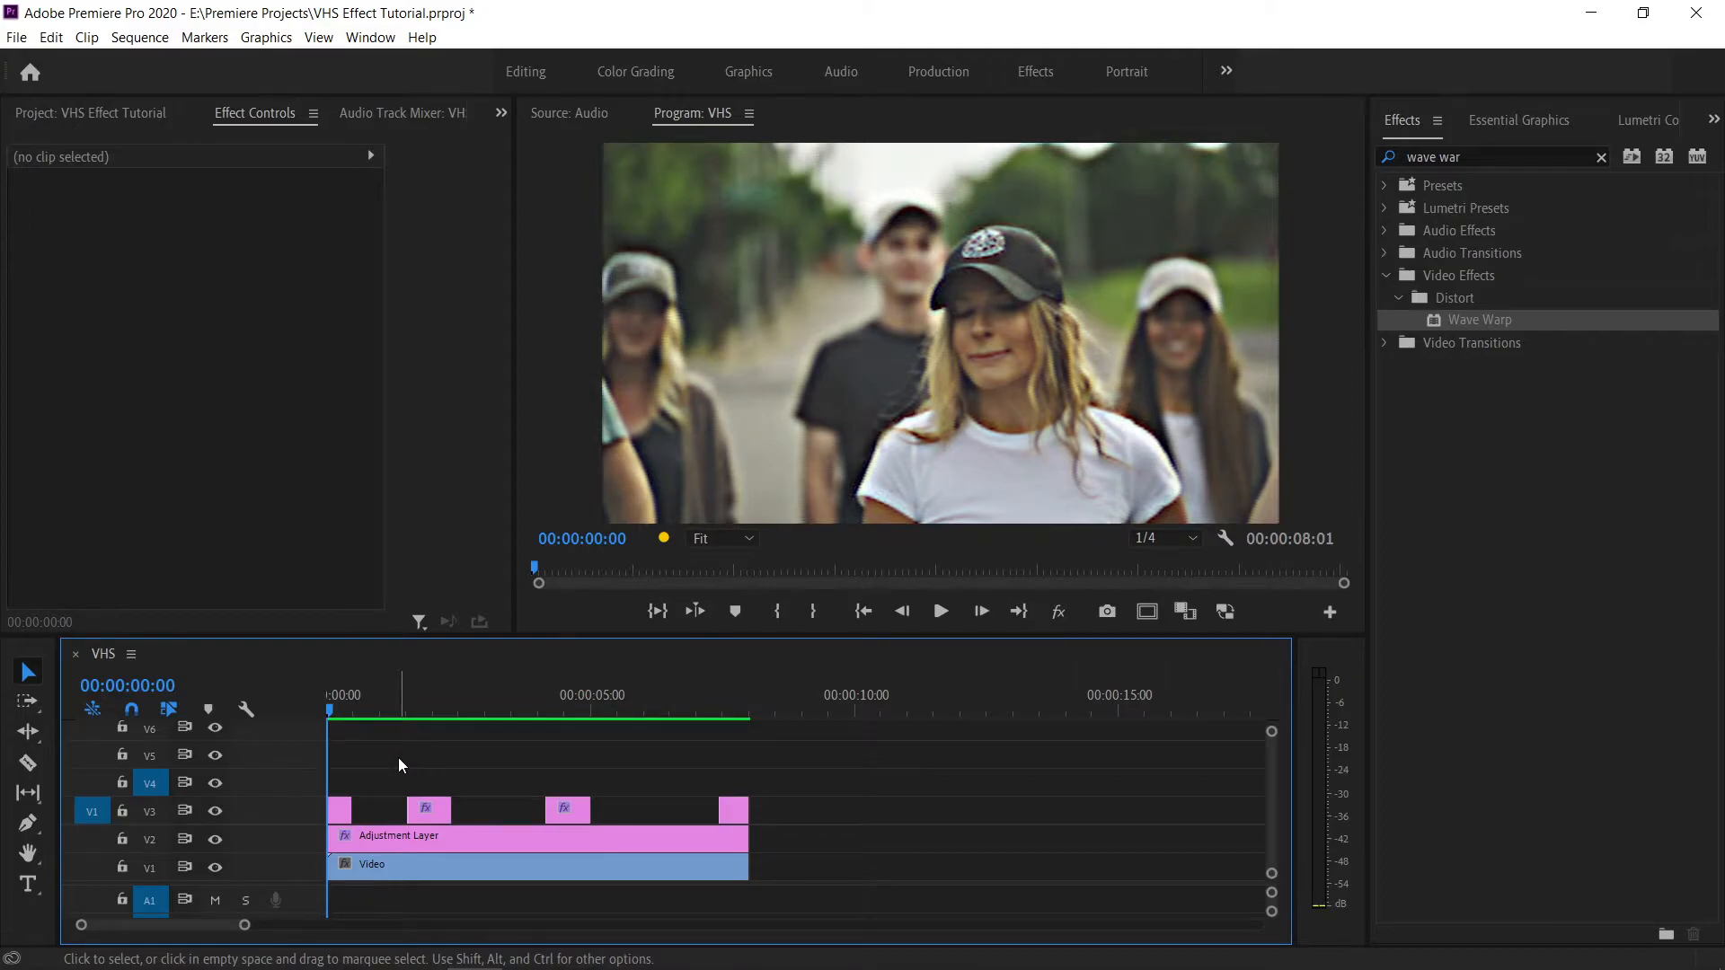
Step: Play the sequence through to review the intermittent wave-warp distortion, and return the playhead to the start
click(943, 610)
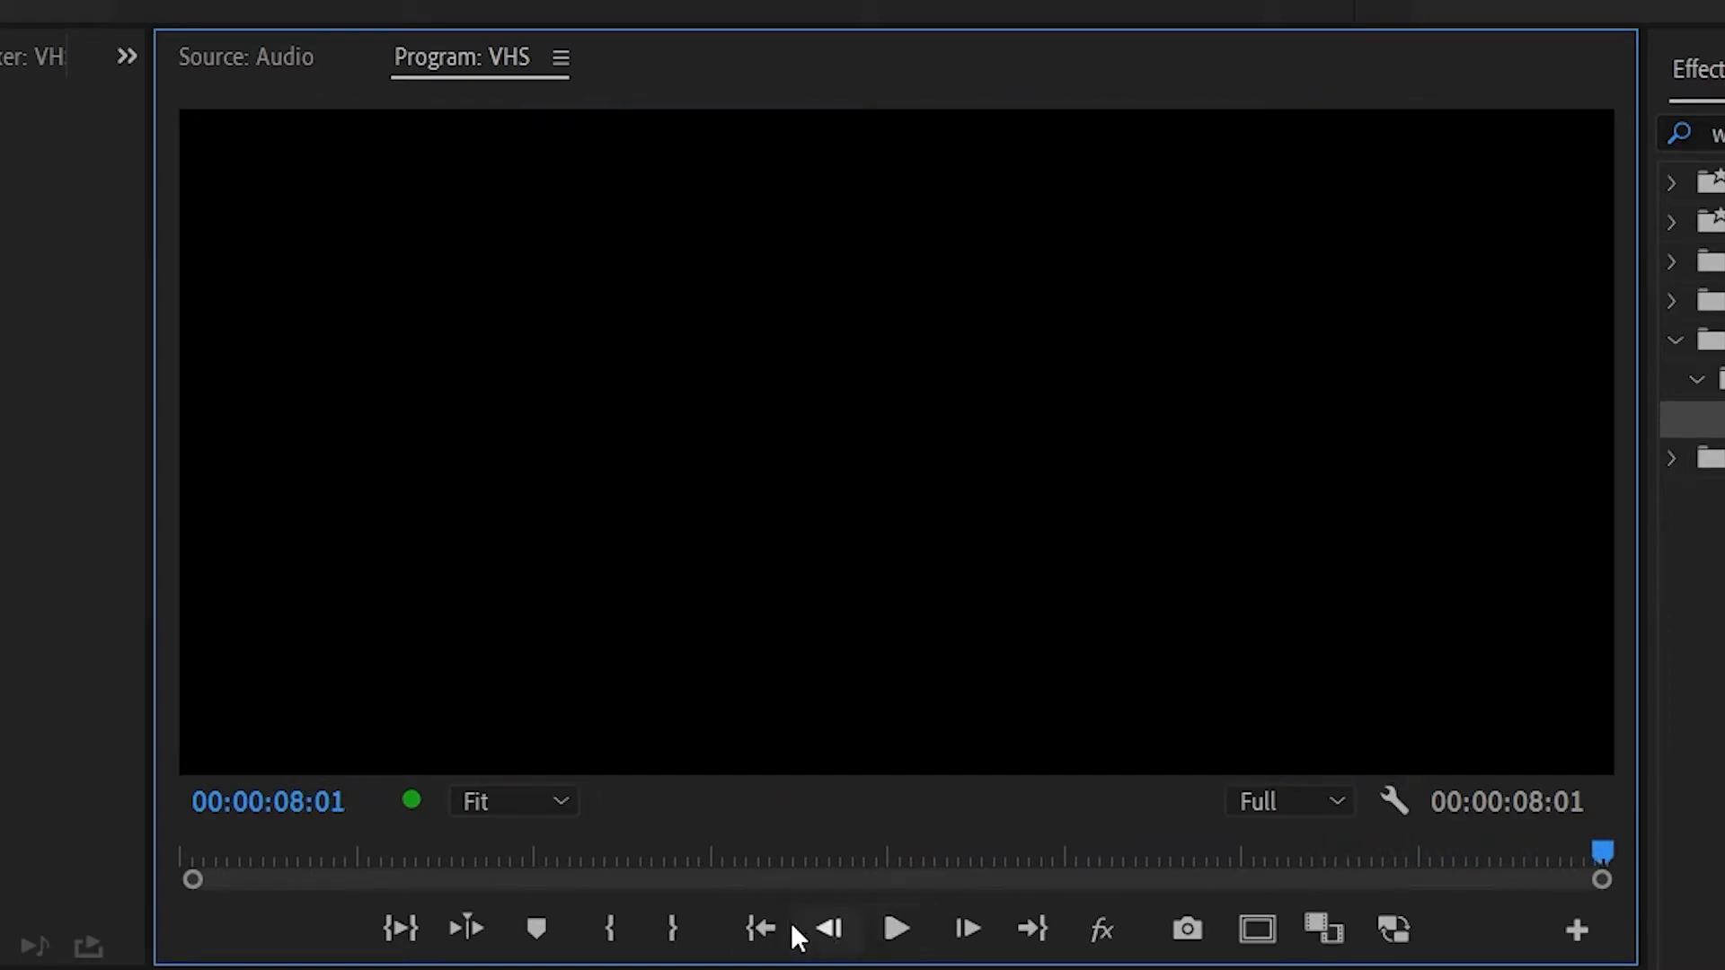
click(760, 928)
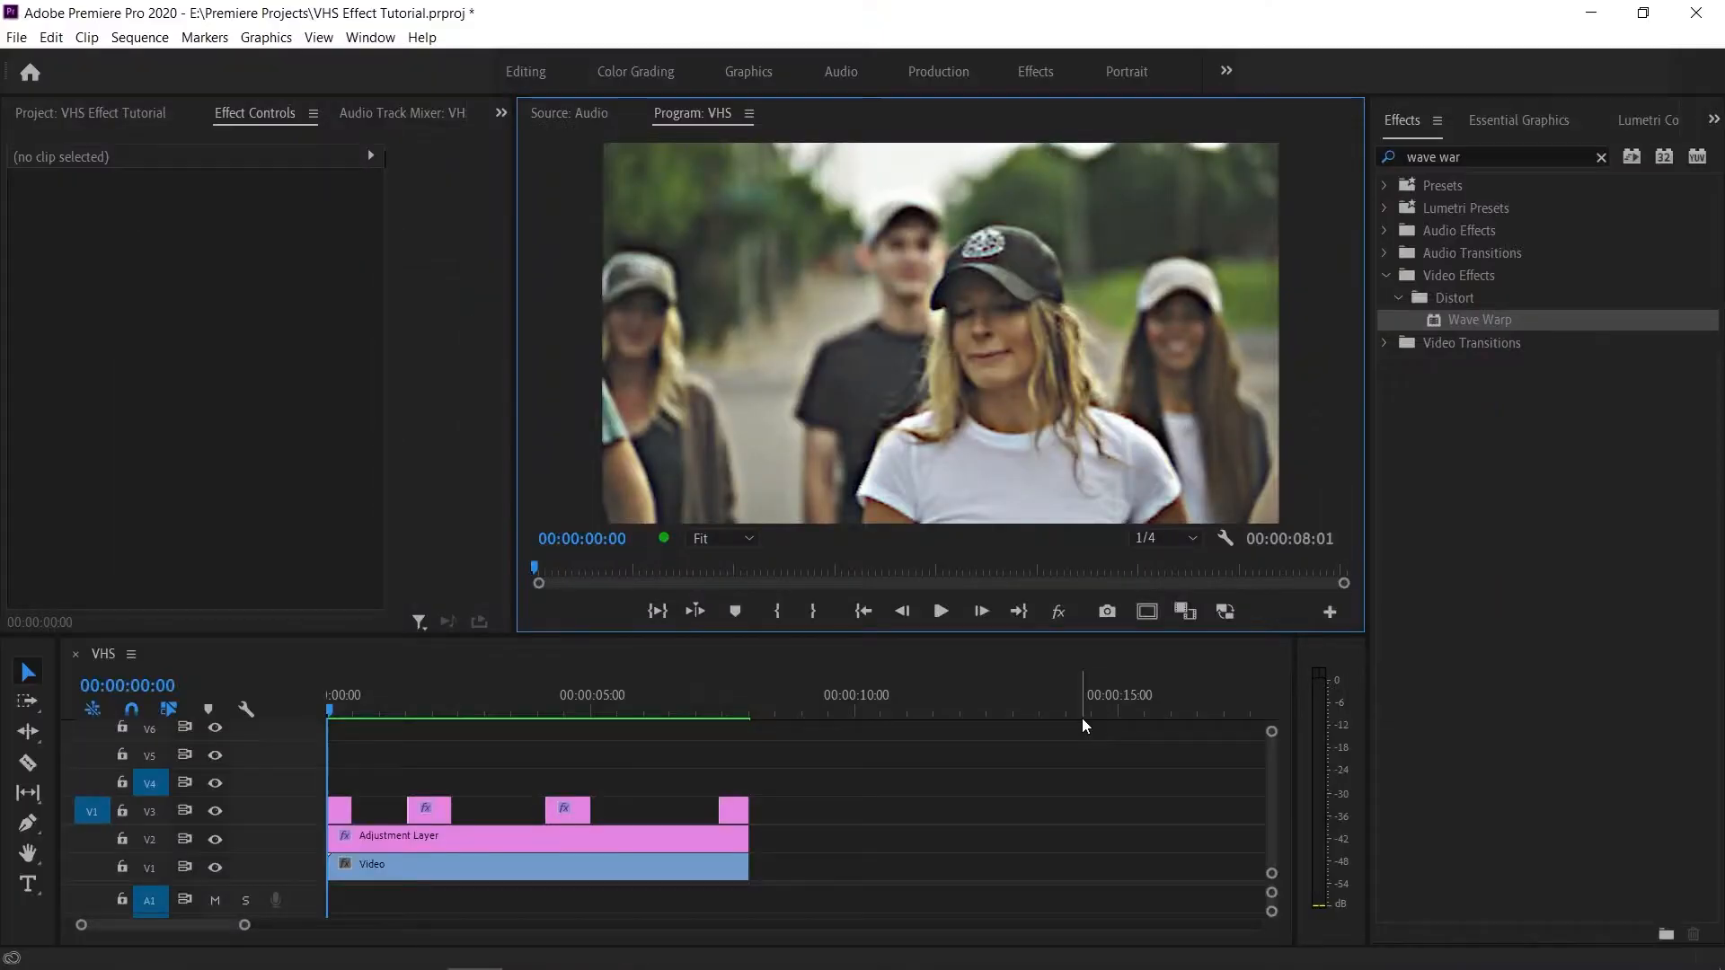
Step: Place another adjustment layer on V4 at the sequence start and extend it to the end of the video clip
click(115, 111)
drag(82, 243, 324, 778)
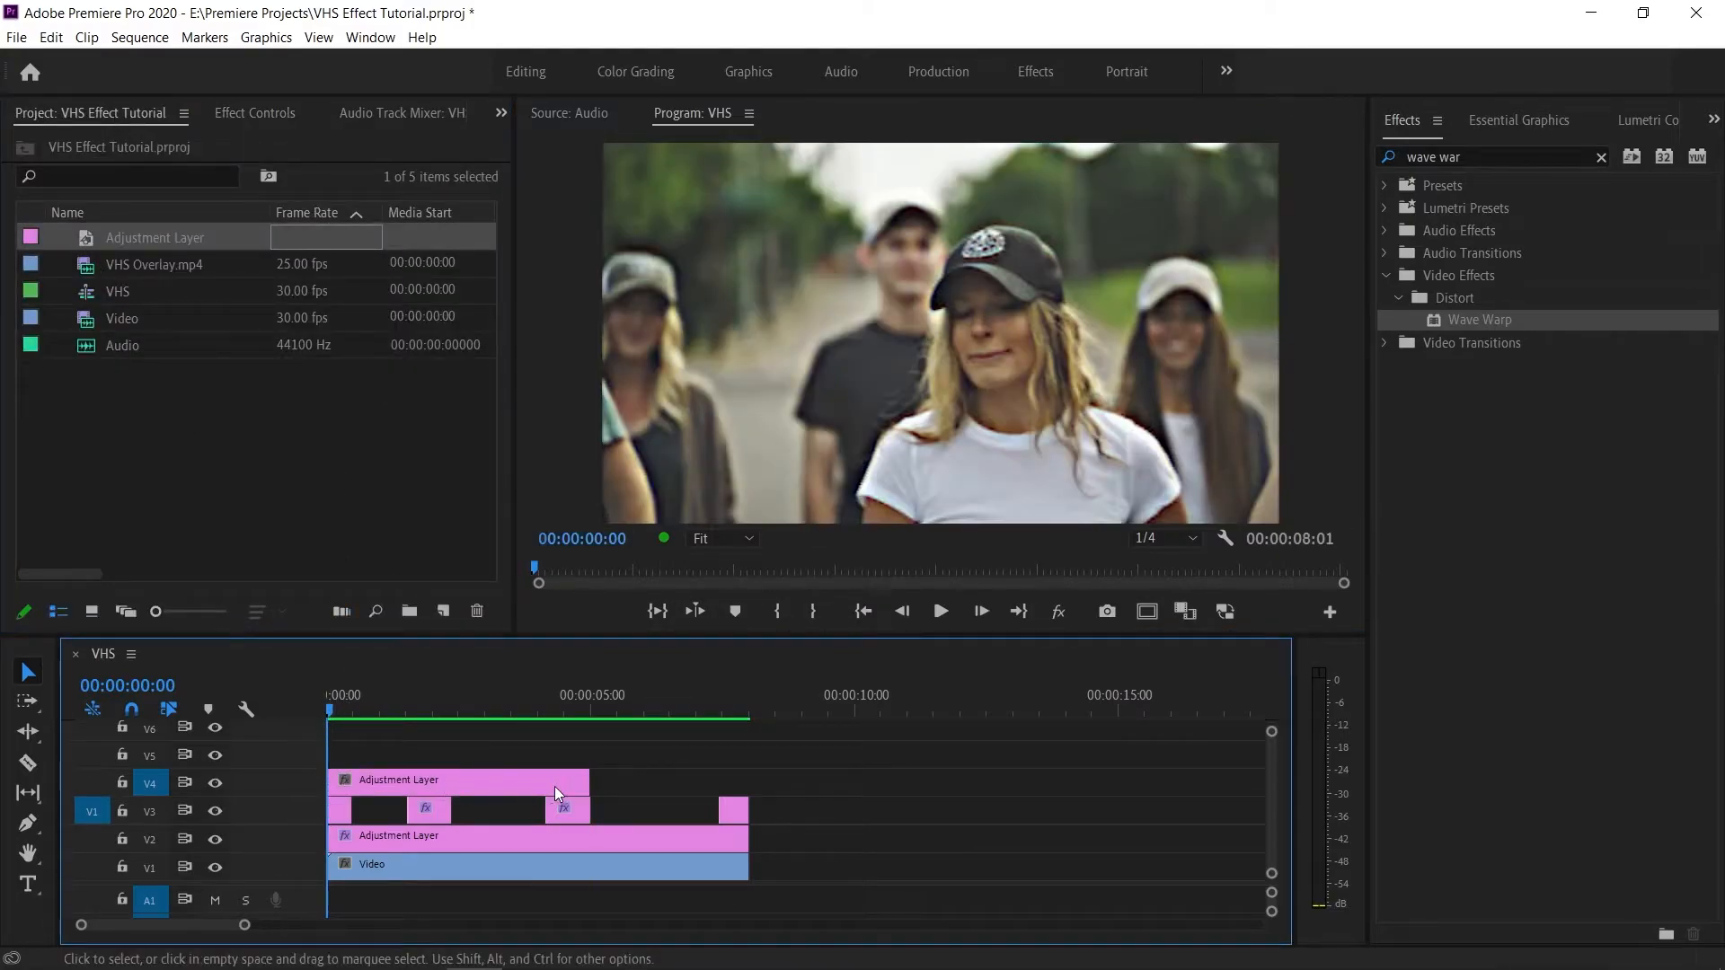
drag(591, 781, 749, 795)
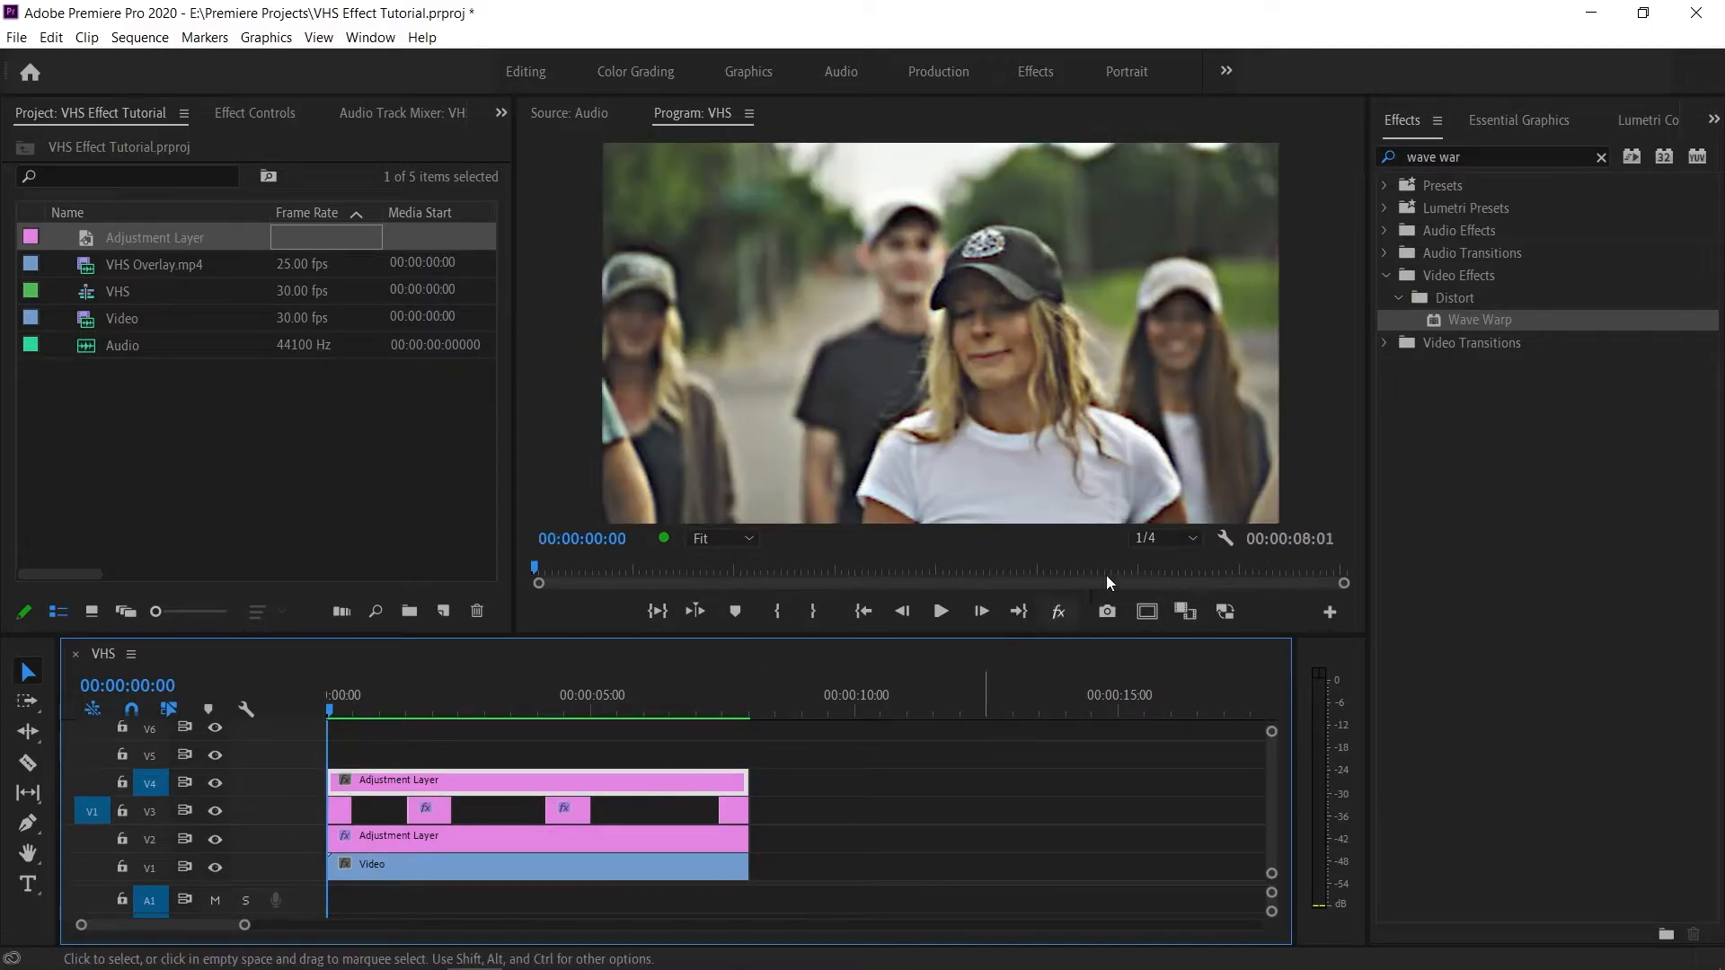
Step: Find the Crop effect and apply it to the V4 adjustment layer
click(1389, 164)
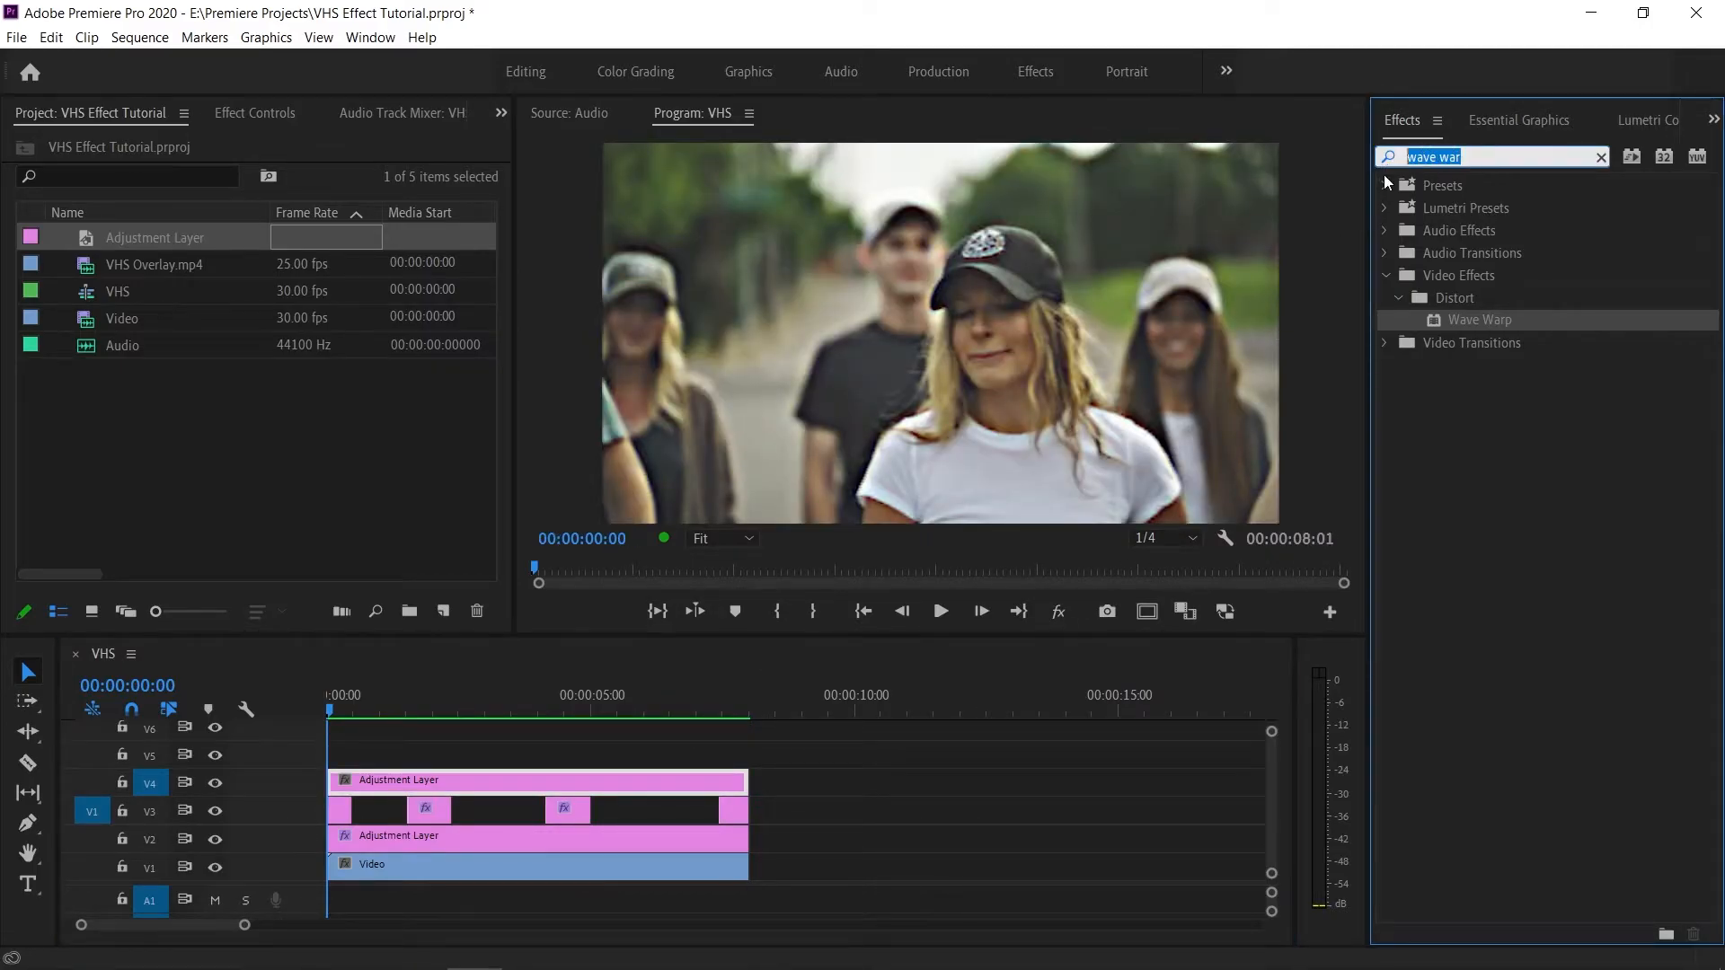
text(crop)
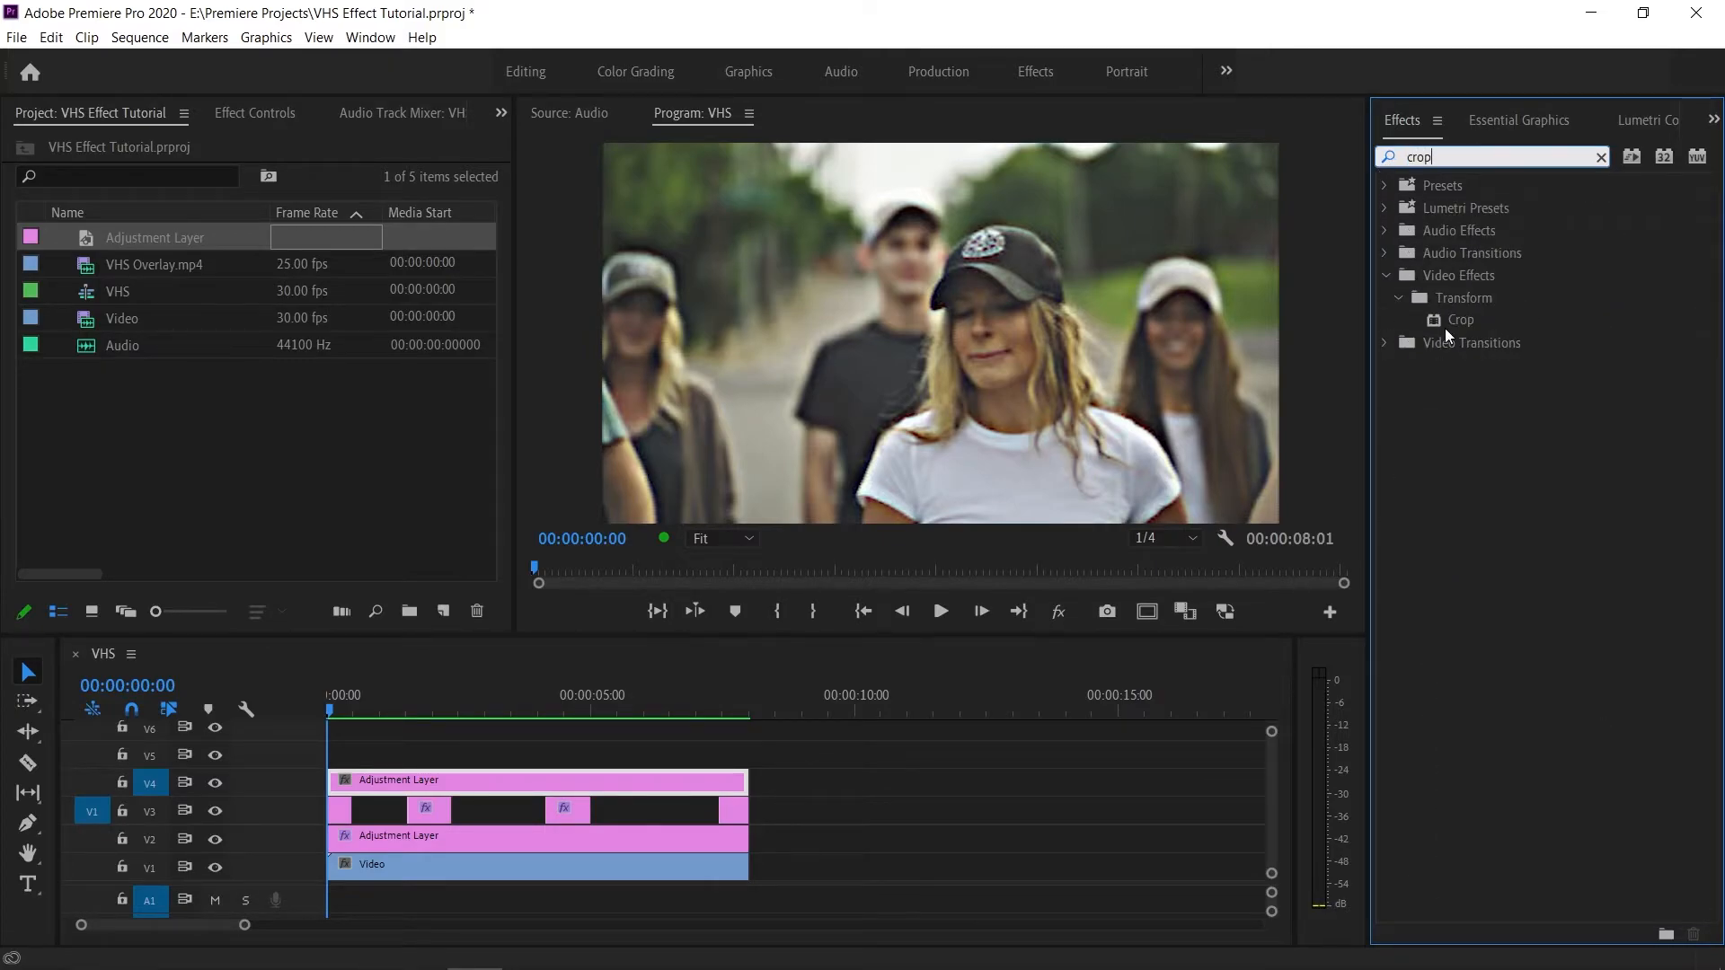
drag(1446, 320, 519, 763)
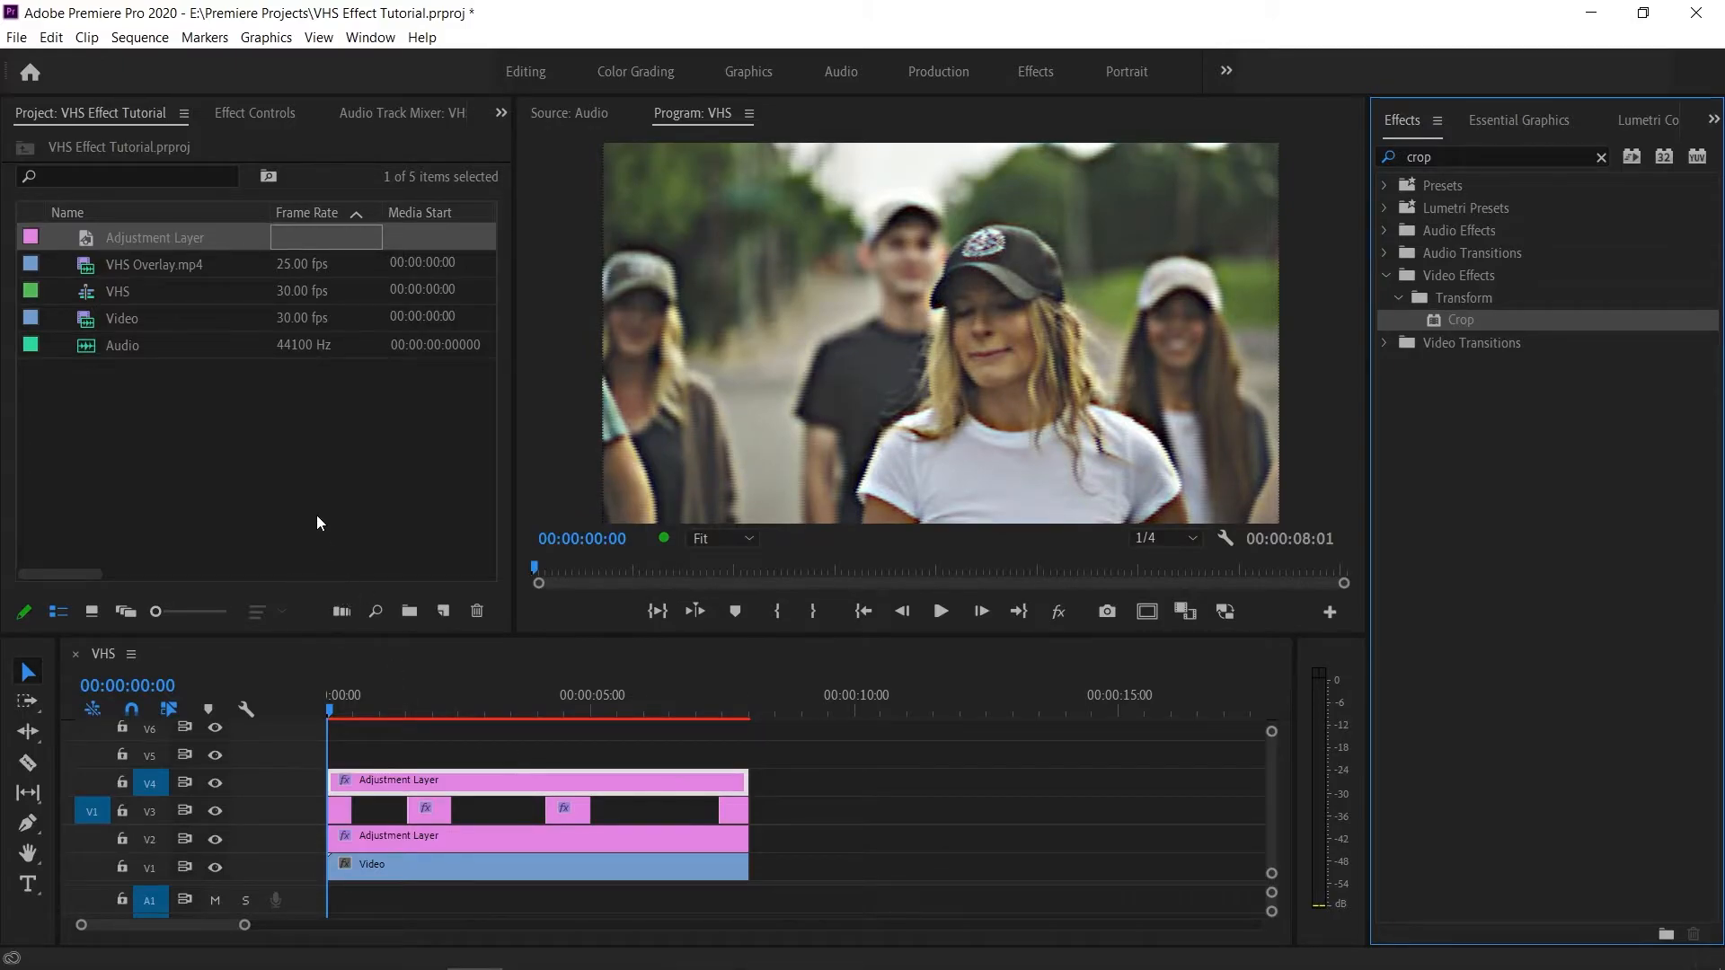
Step: Set the V4 adjustment layer's Crop to 12.5% on Left and 12.5% on Right, and collapse the effect's settings
click(255, 113)
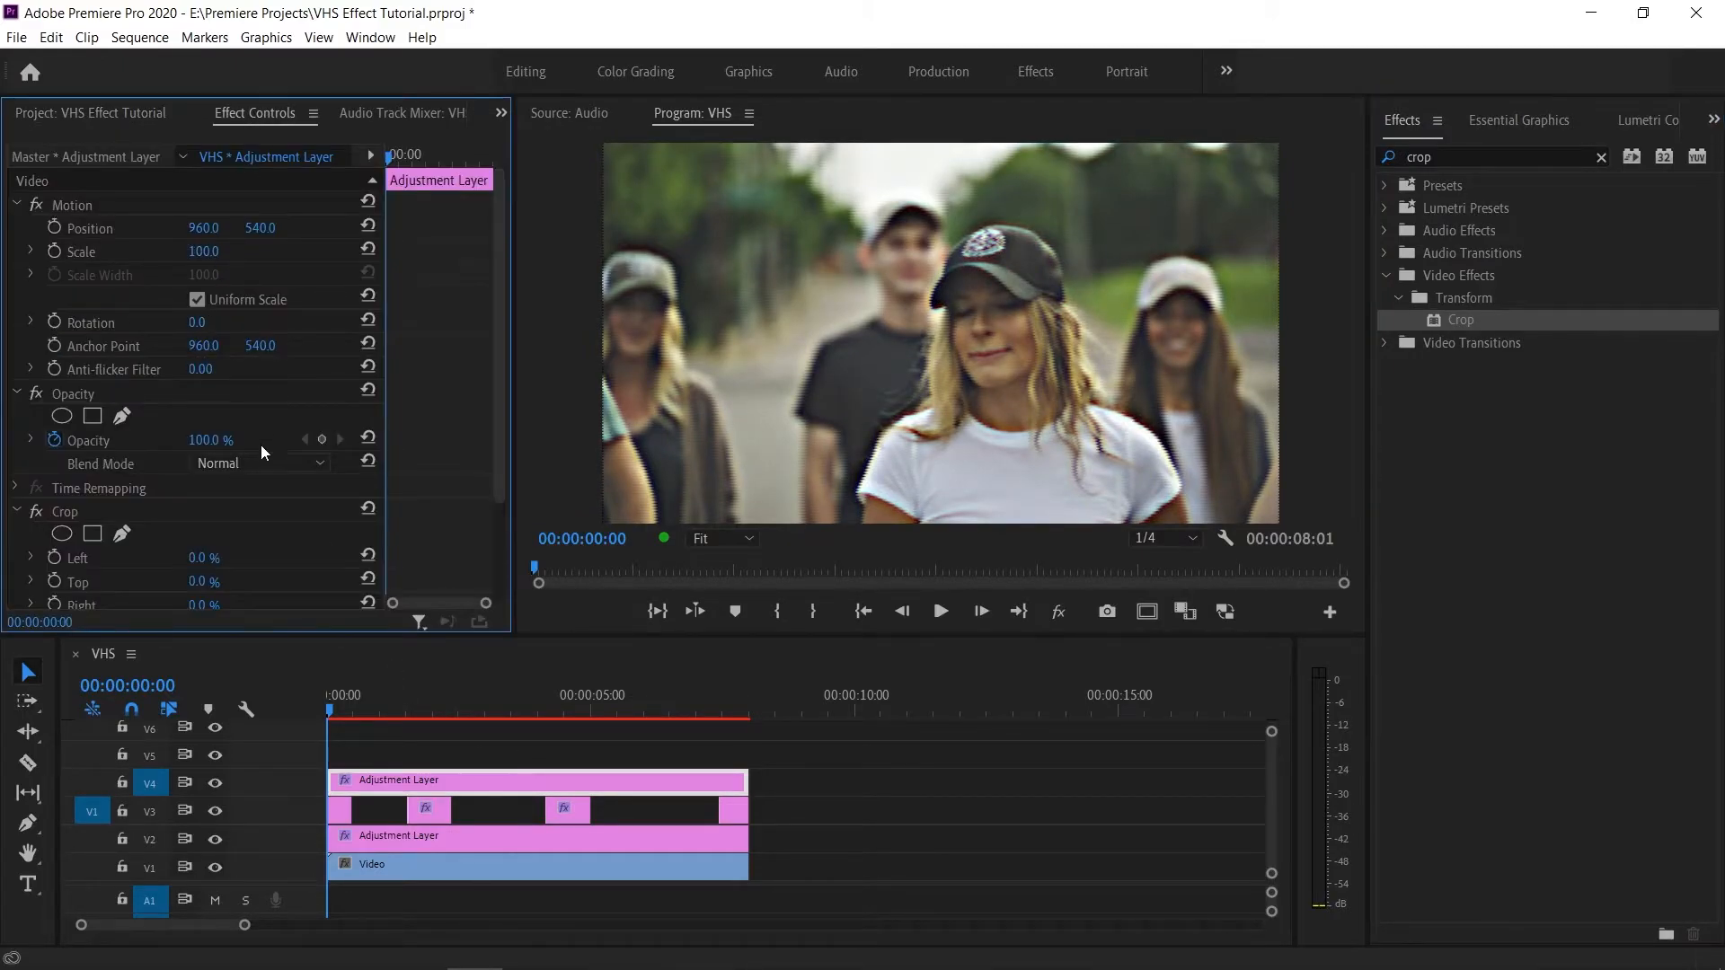
scroll(241, 457, down, 3)
click(216, 431)
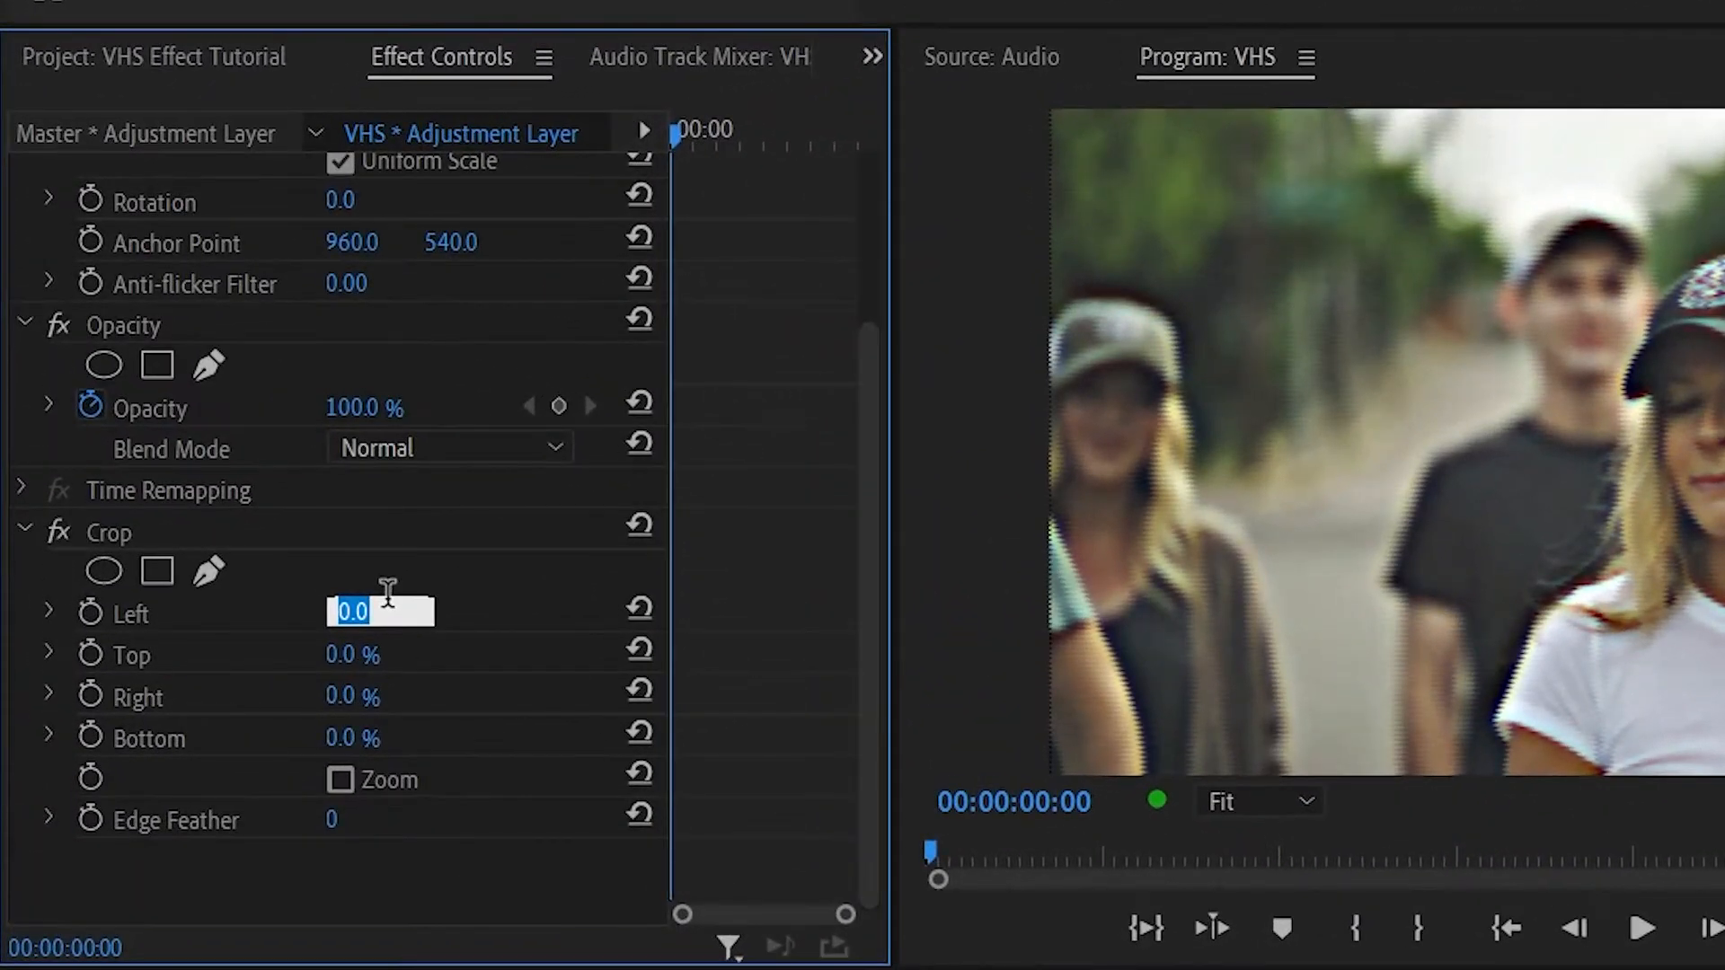
text(12.5)
key(Return)
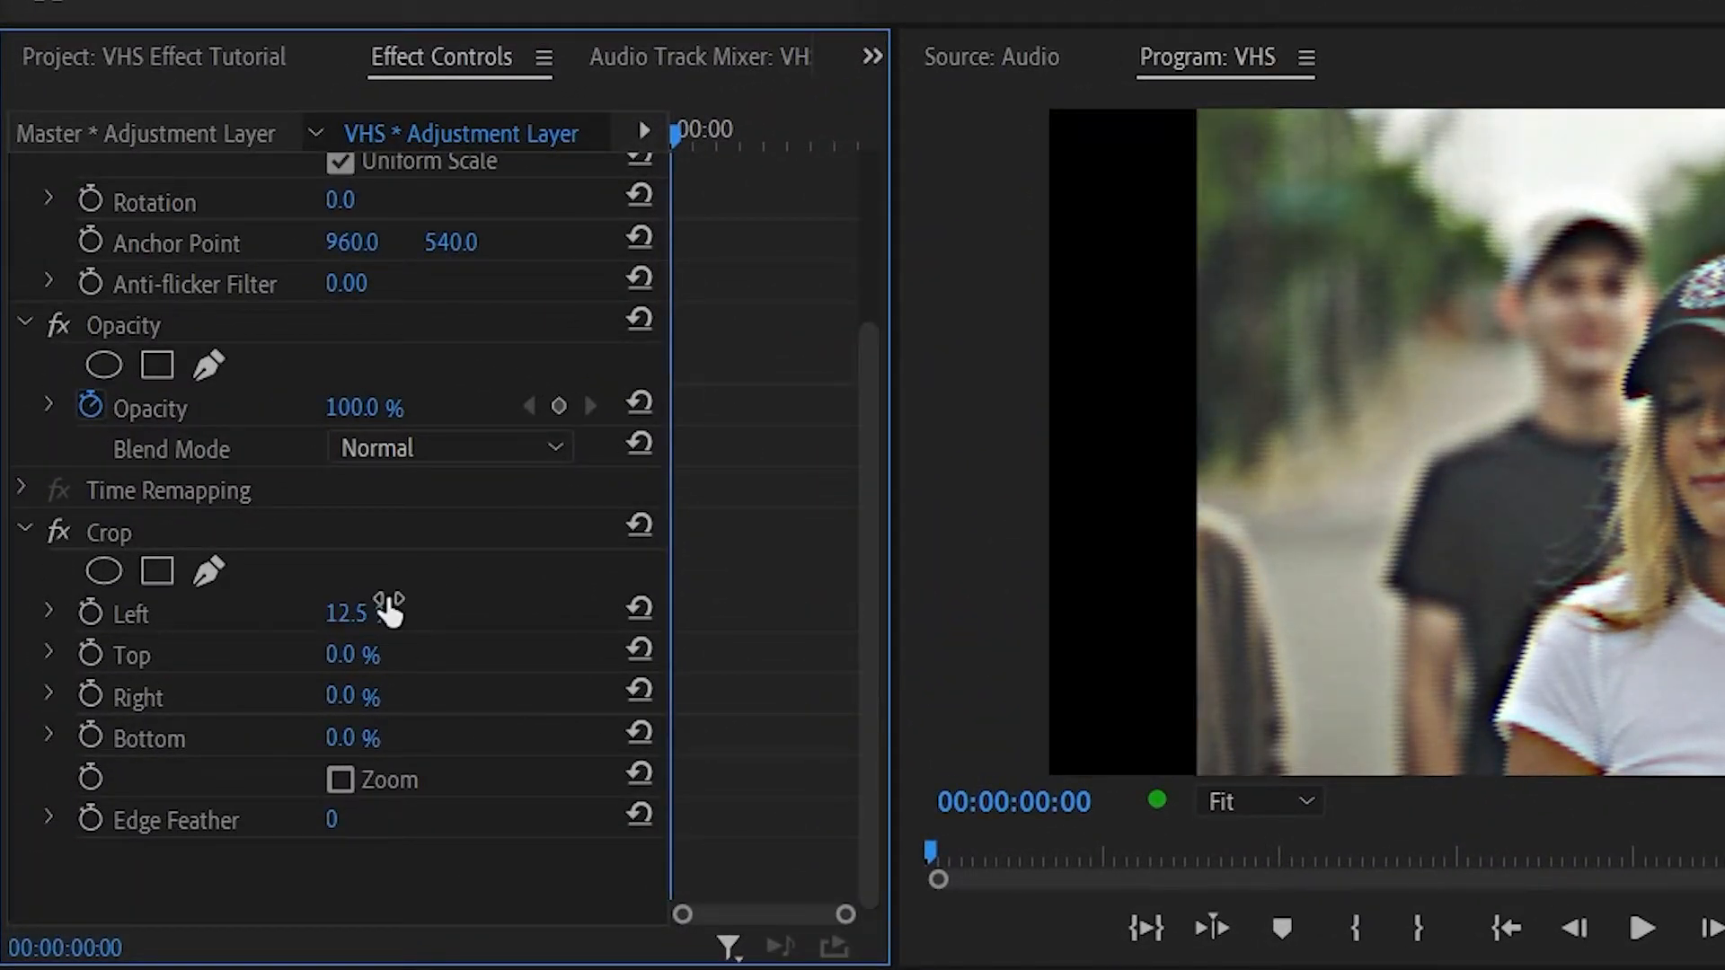
click(355, 696)
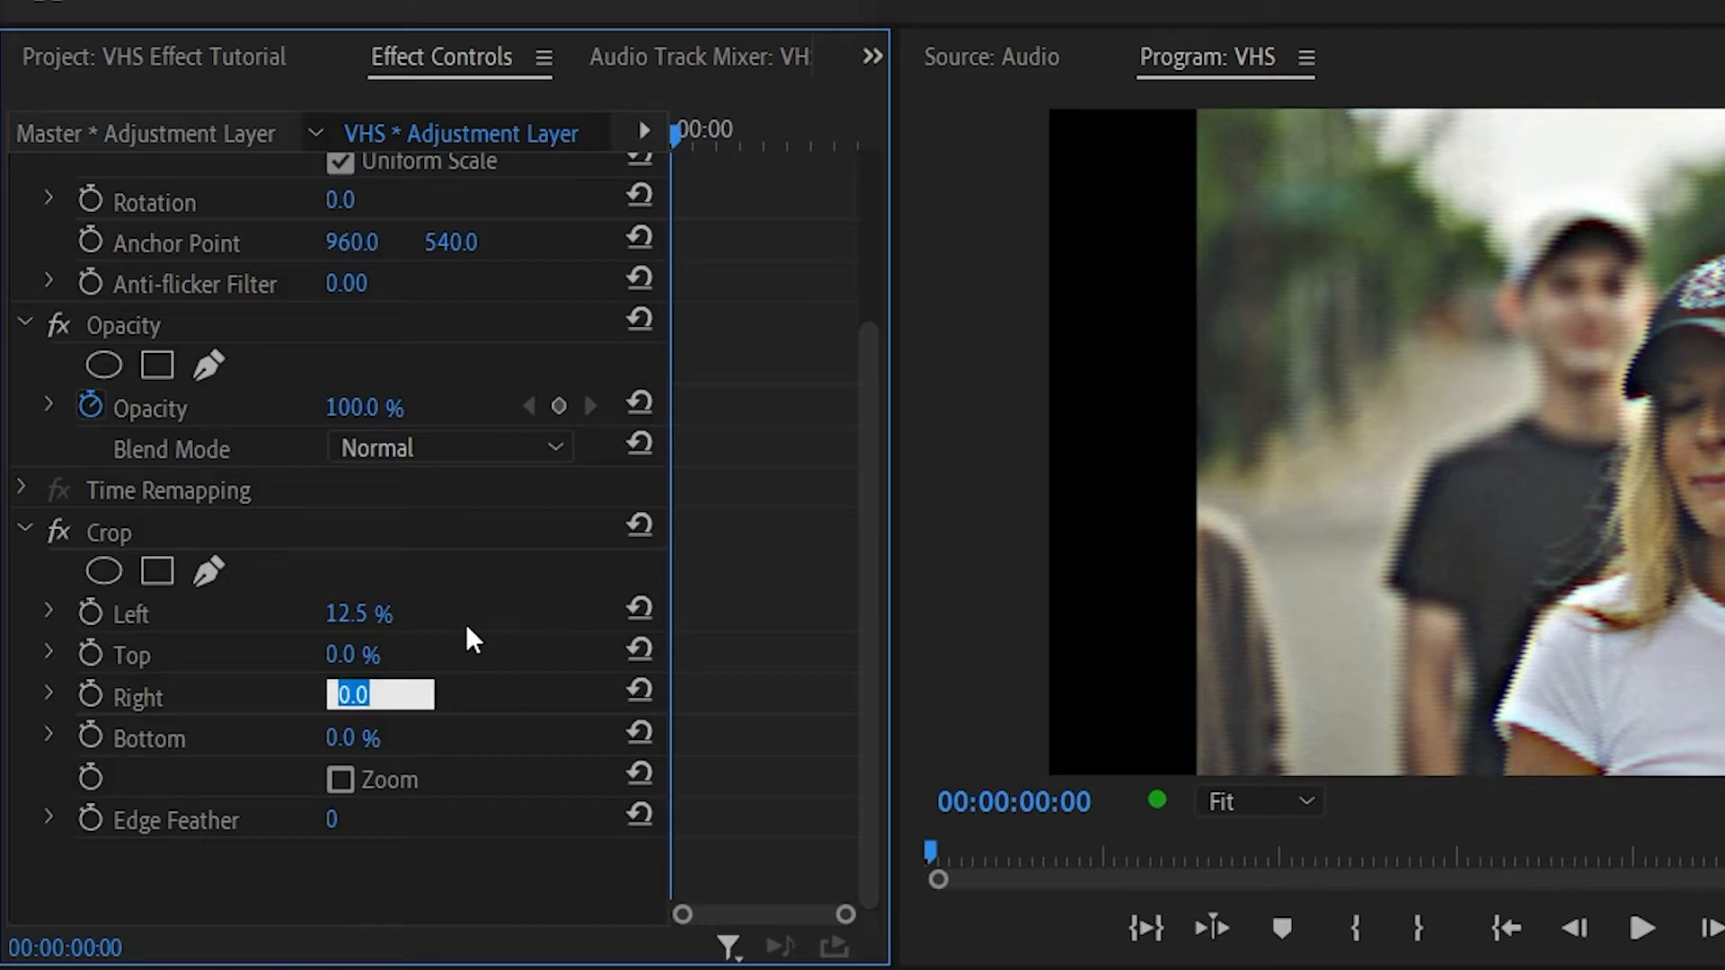
text(12.5)
key(Return)
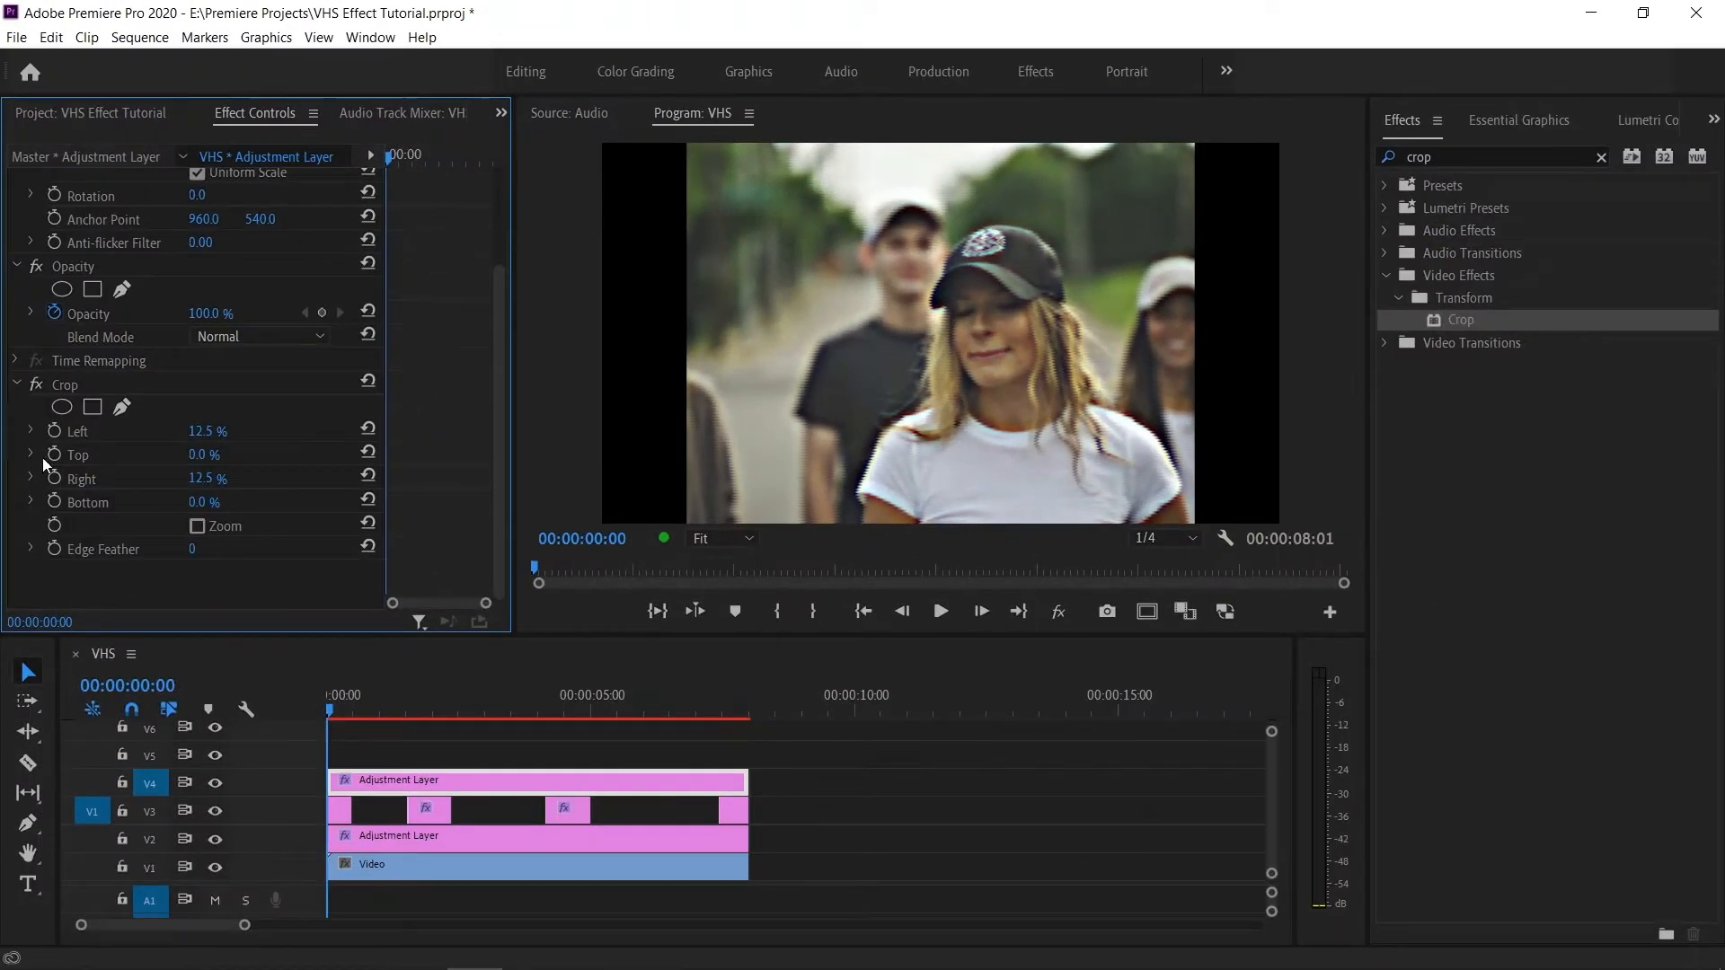
click(16, 383)
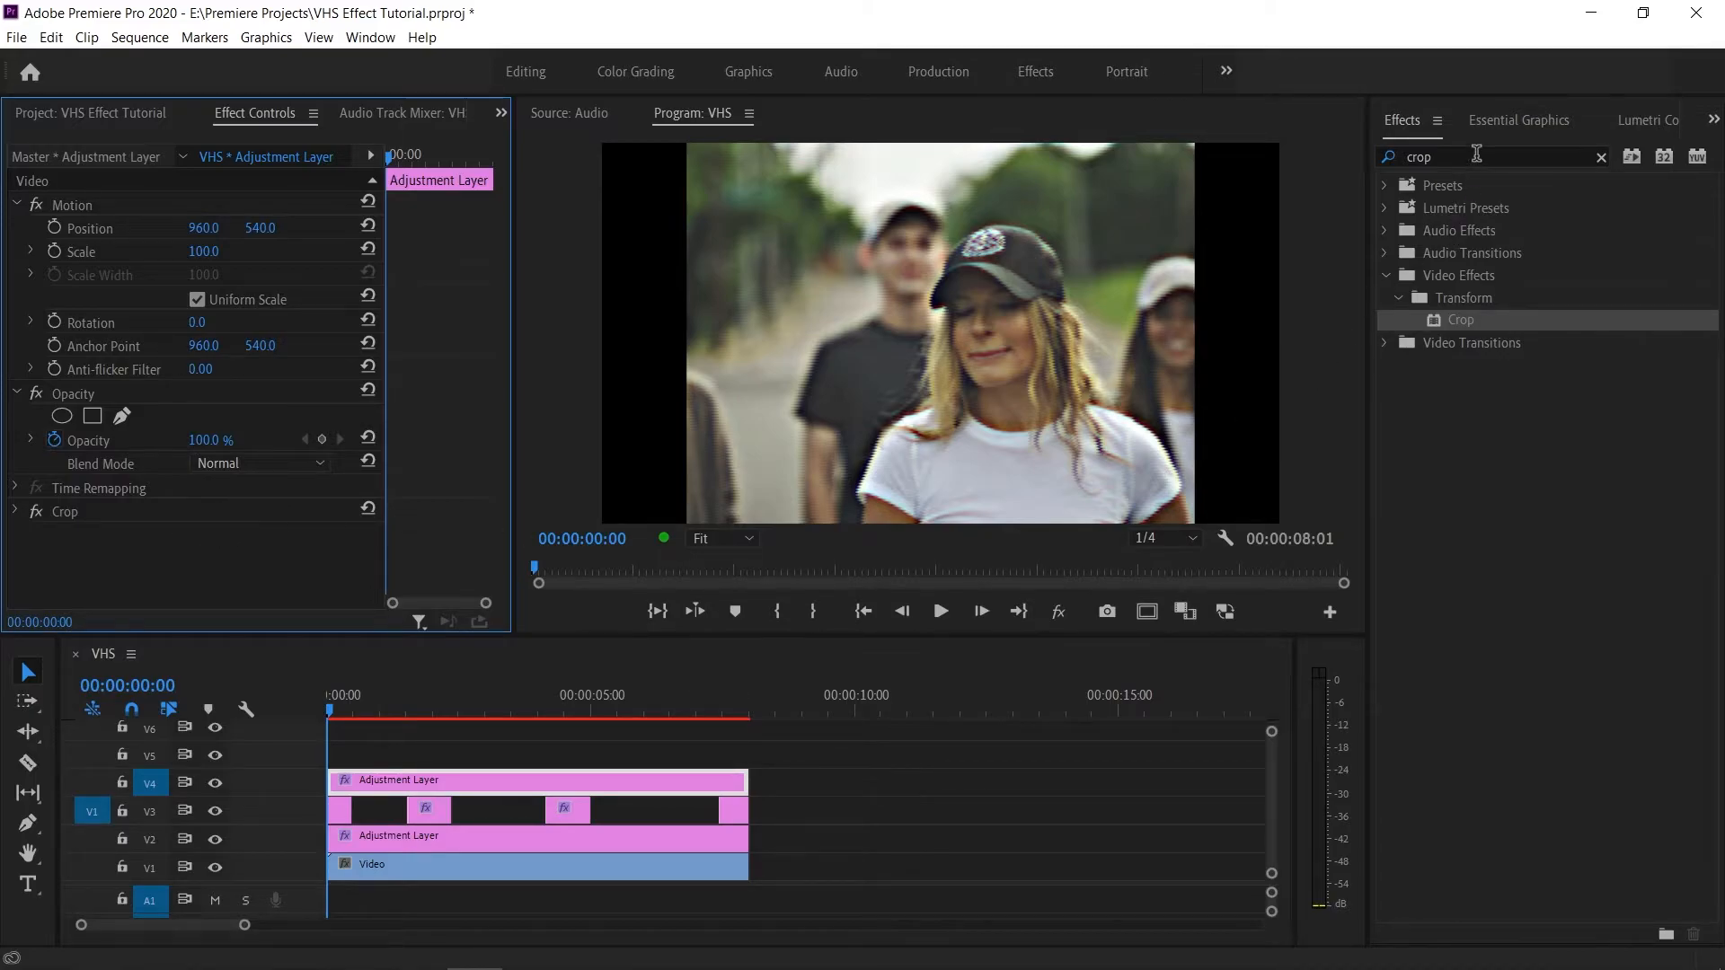
Step: Find the Lens Distortion video effect and apply it to the Video clip on V1
click(1475, 157)
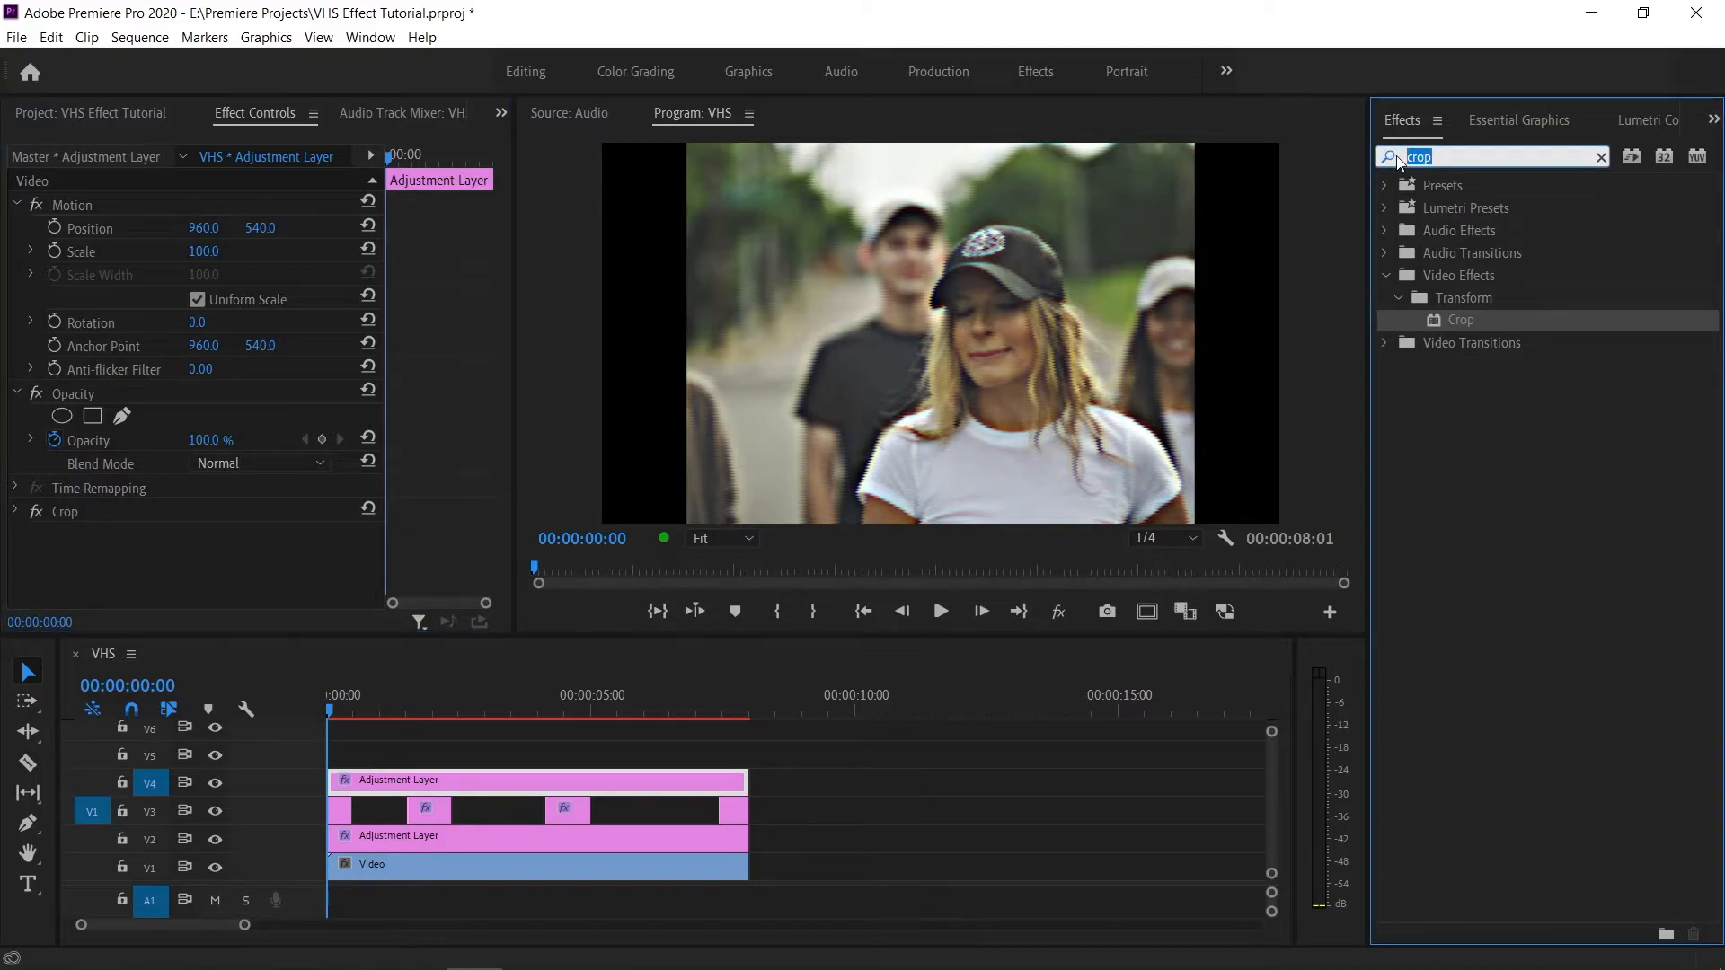
text(l)
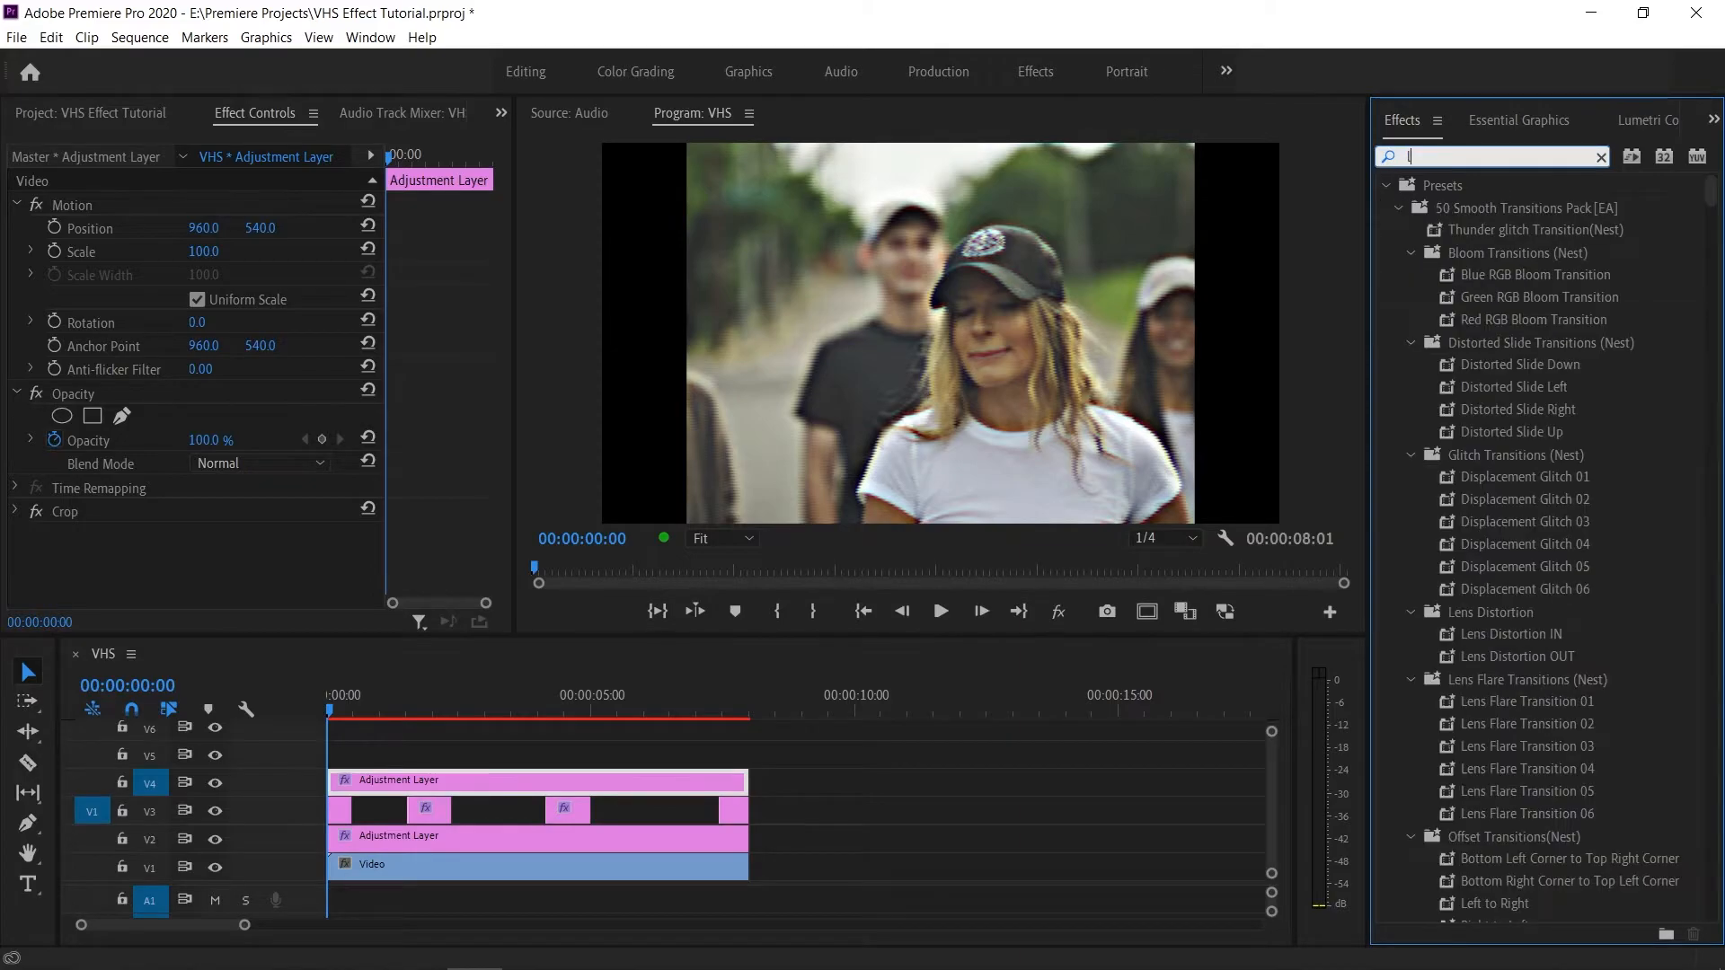
text(ens di)
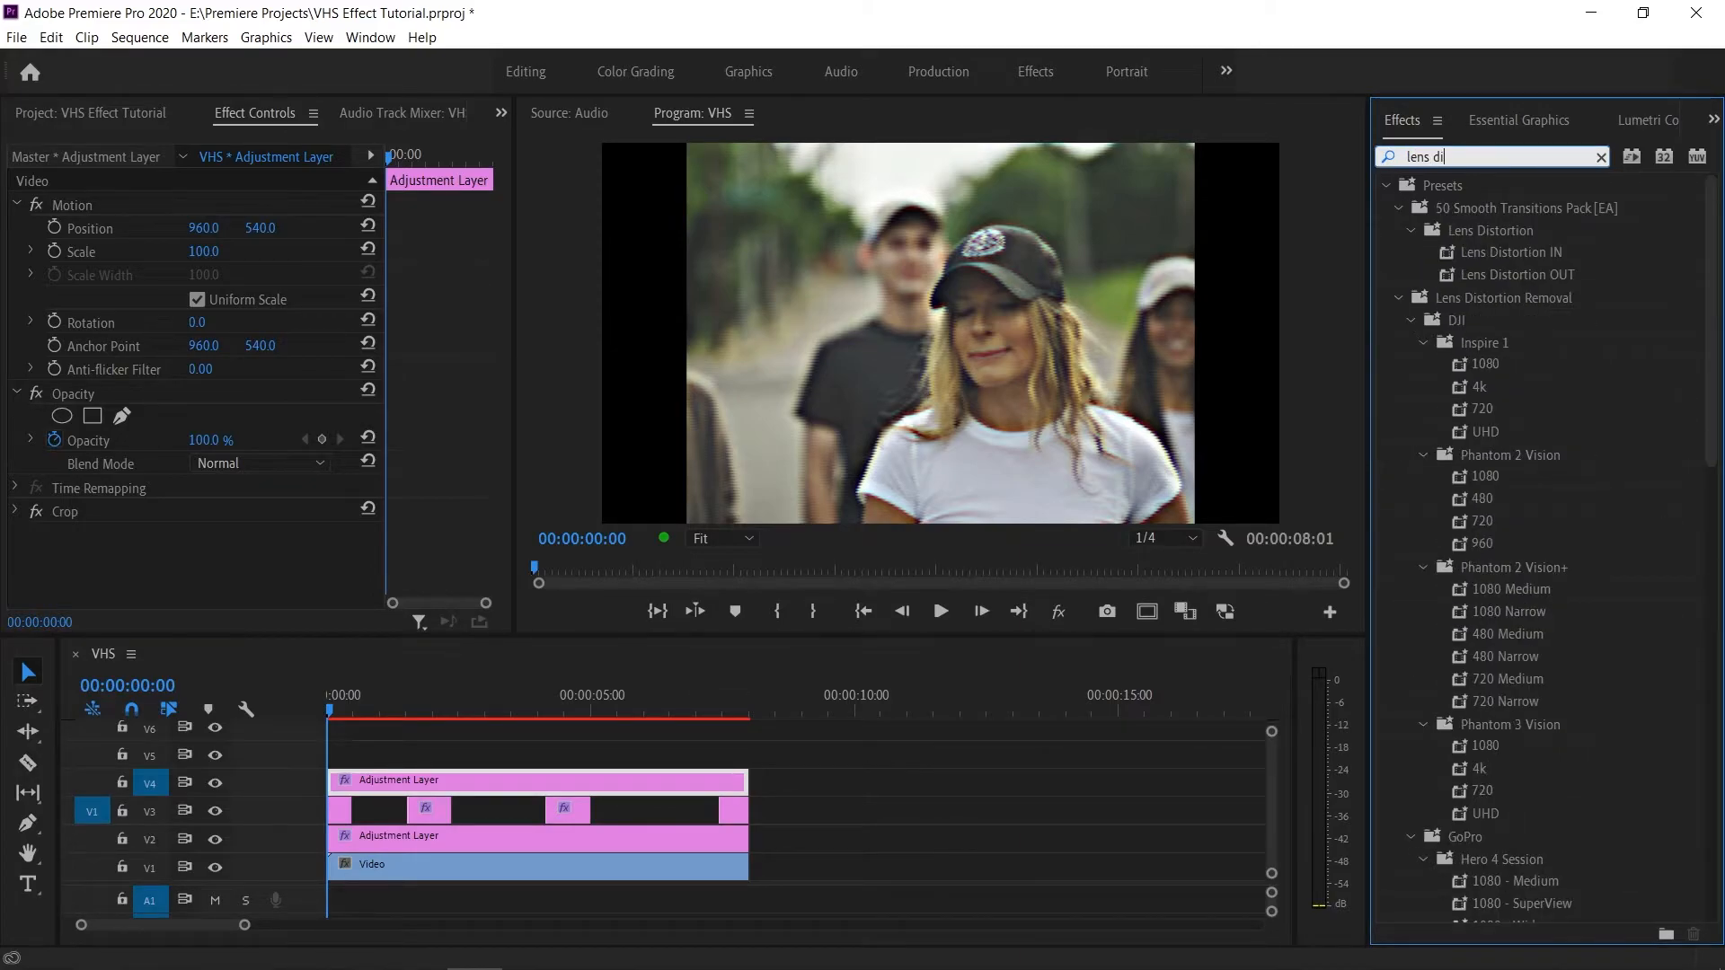
click(1386, 186)
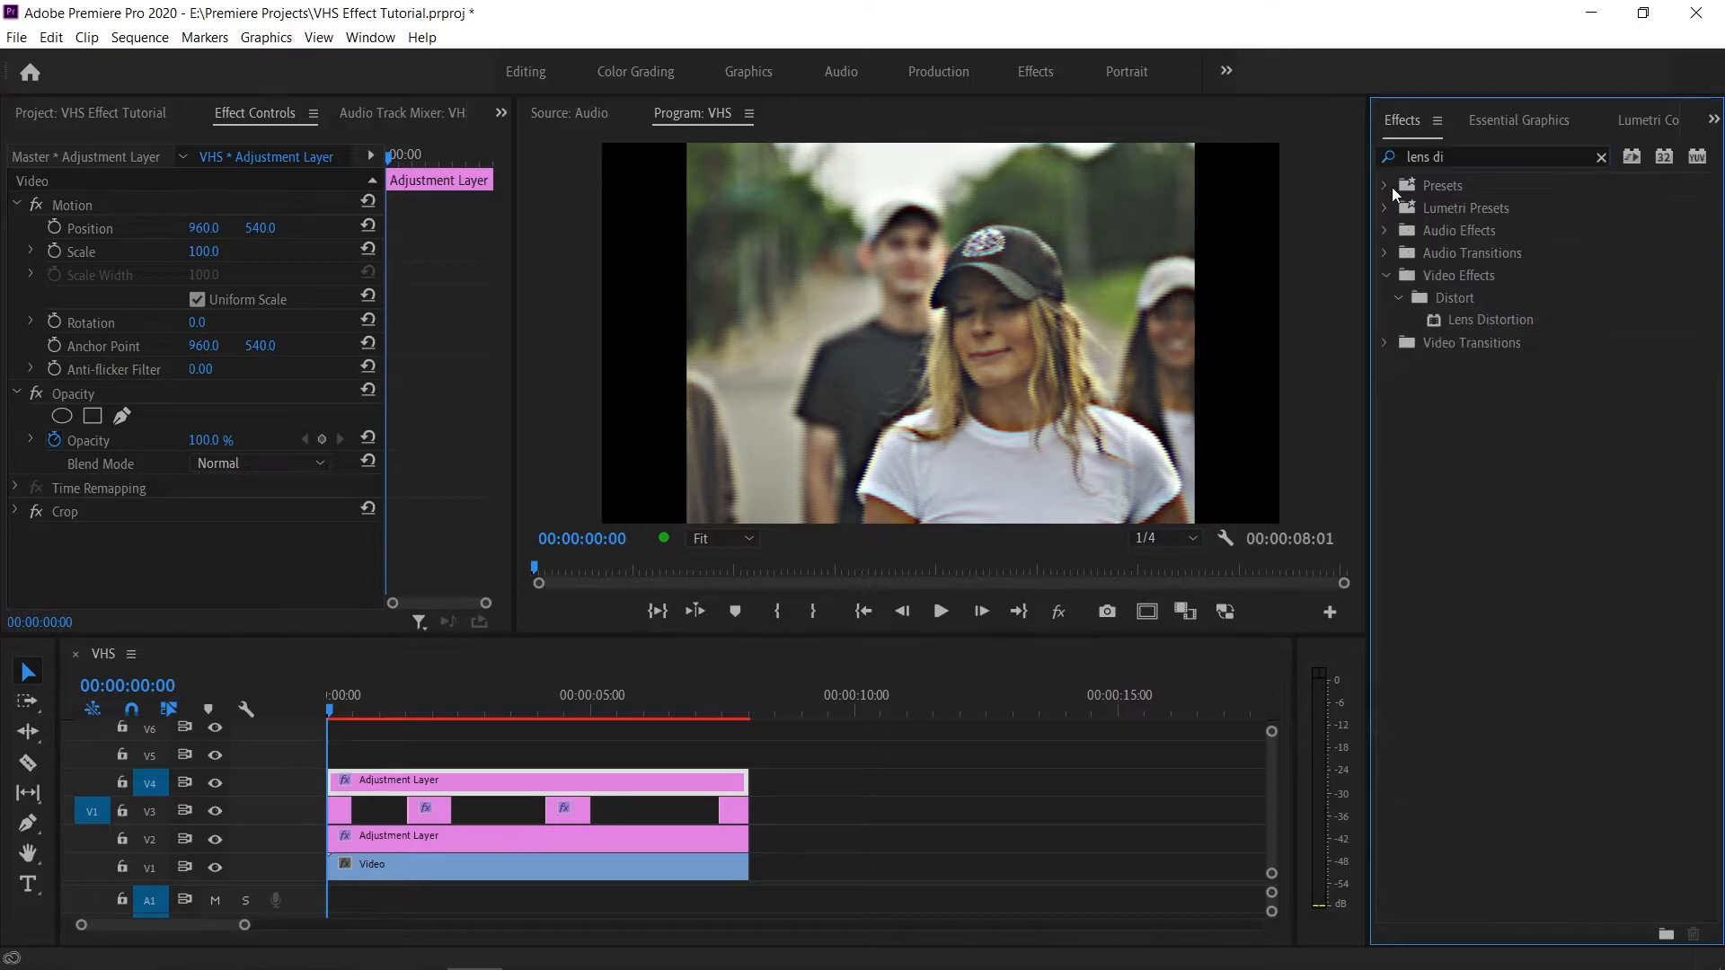
drag(1480, 326, 426, 871)
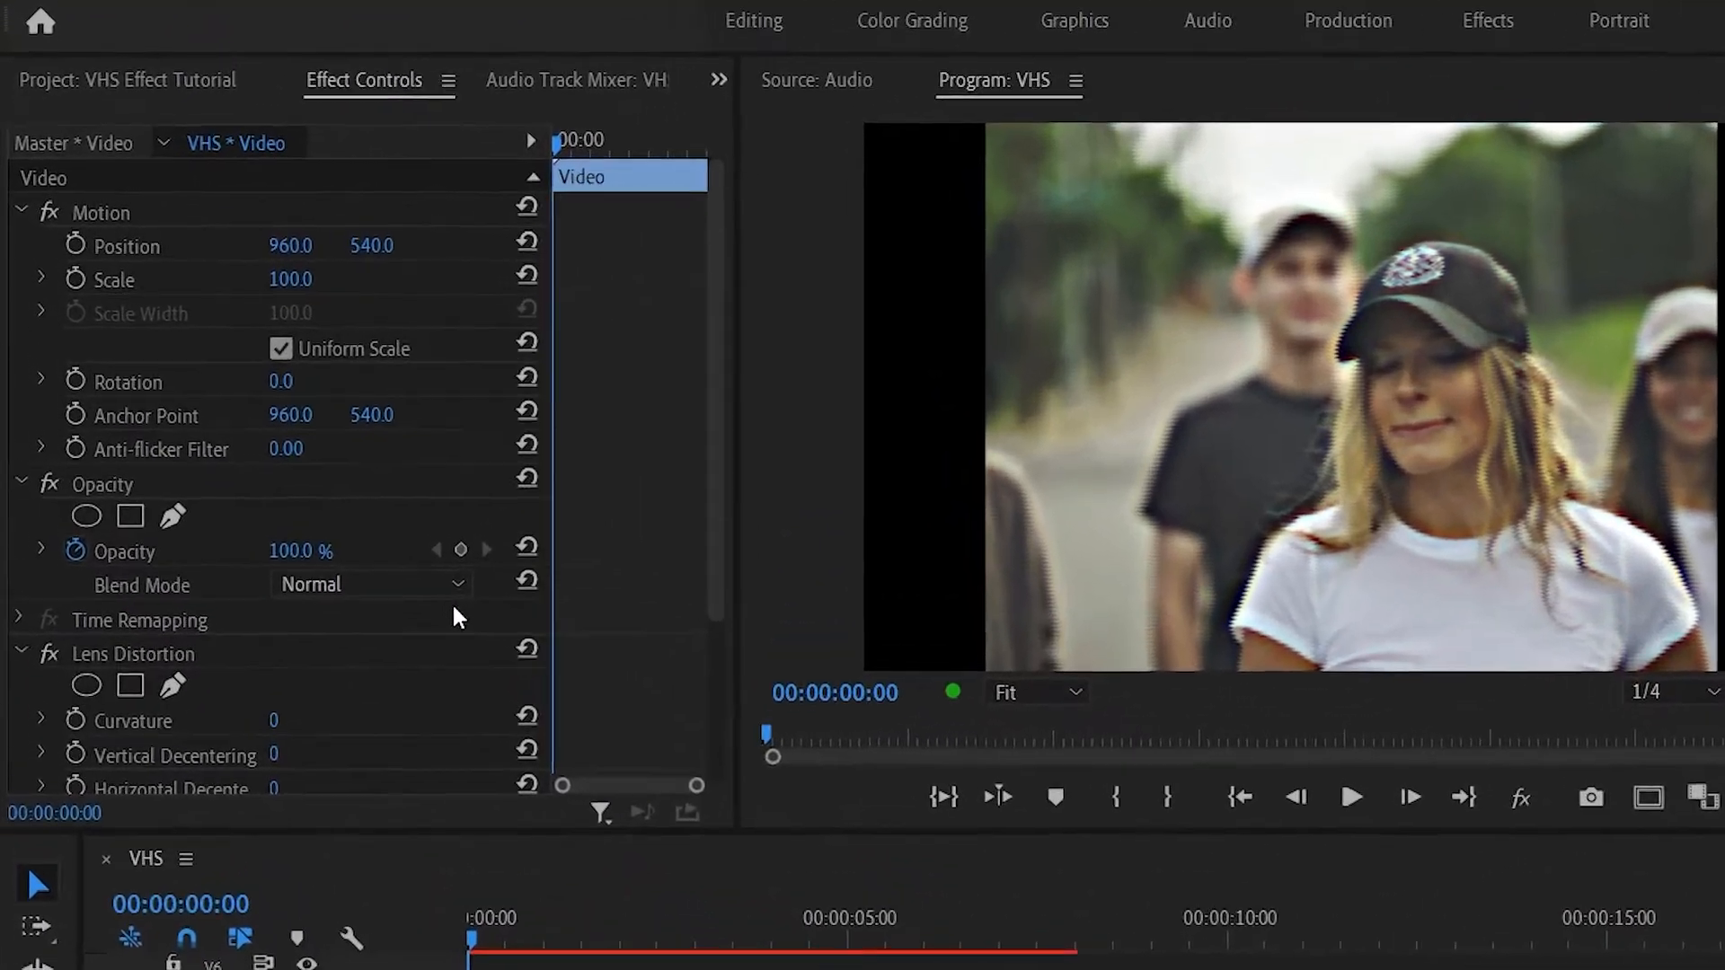
Step: Set the Video clip's Lens Distortion Curvature to -5
scroll(399, 642, down, 5)
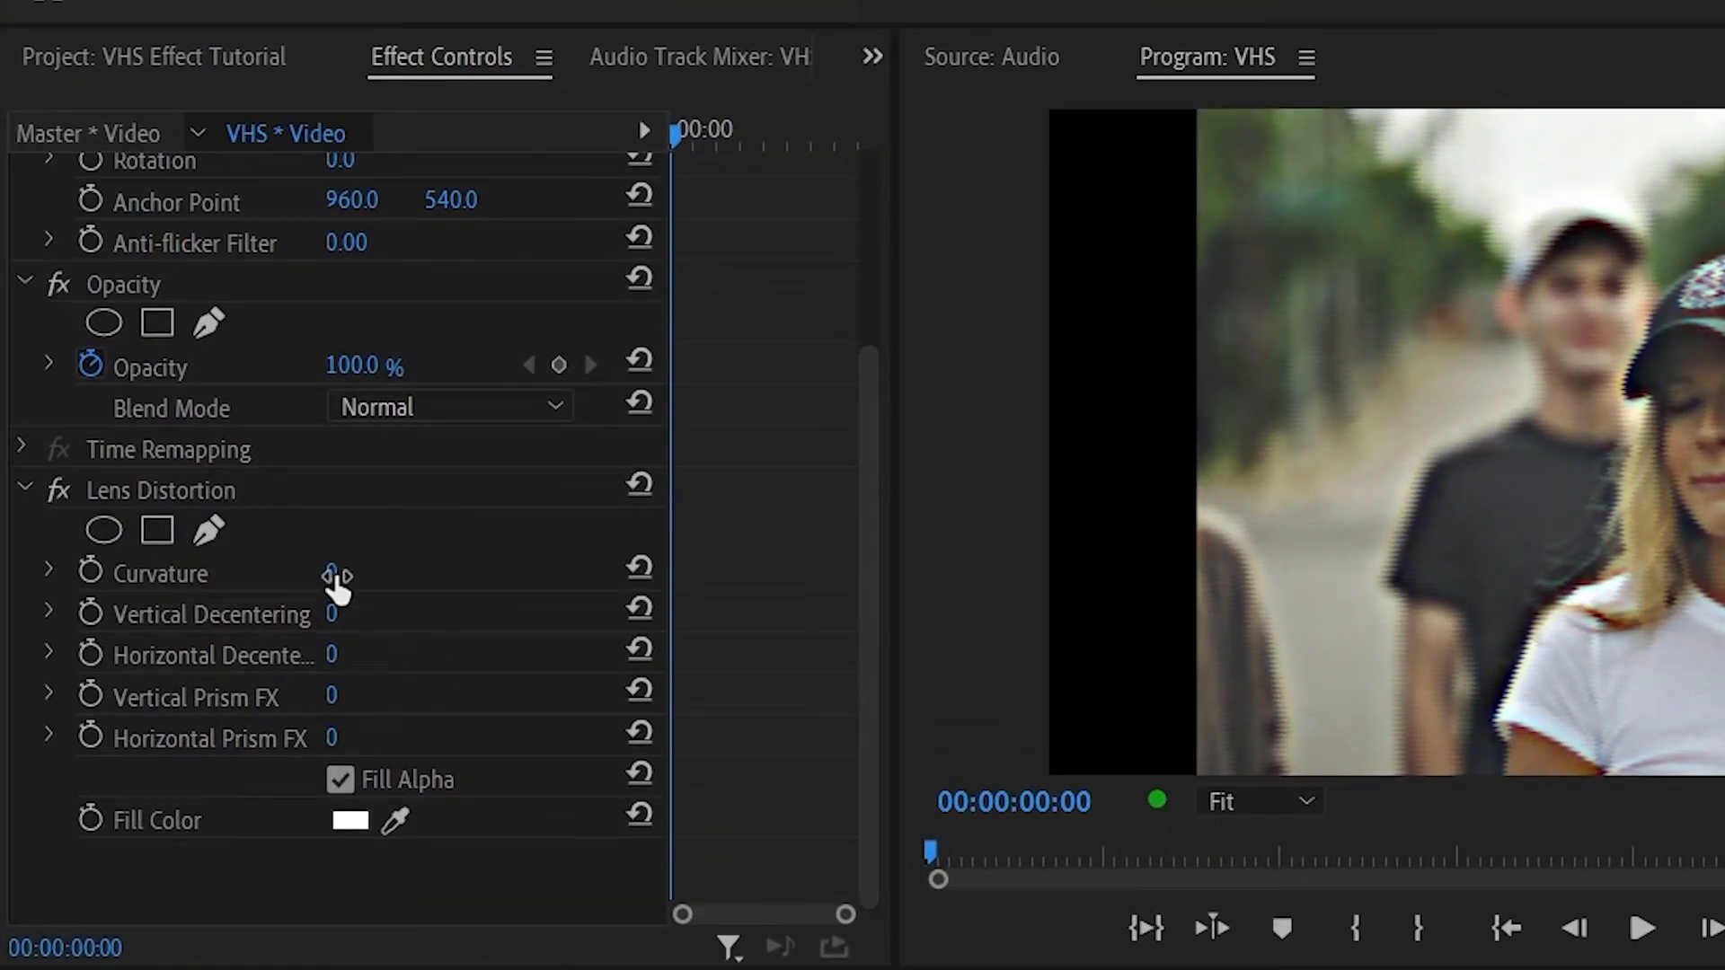
click(333, 575)
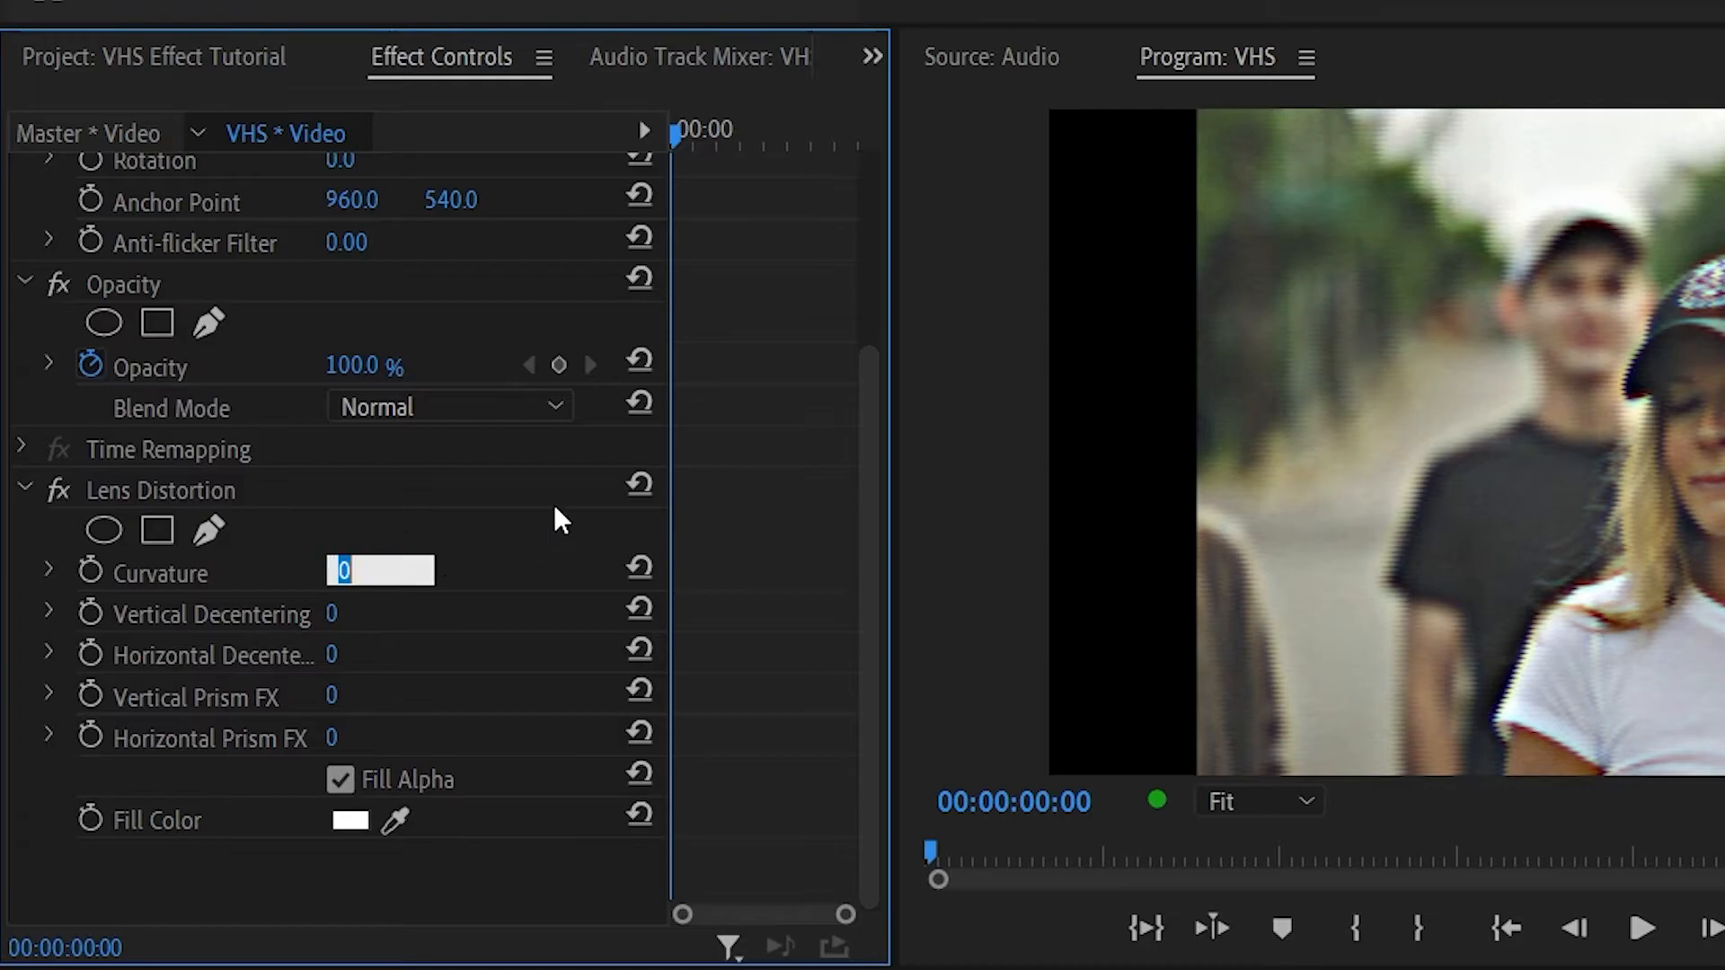
text(-5)
key(Return)
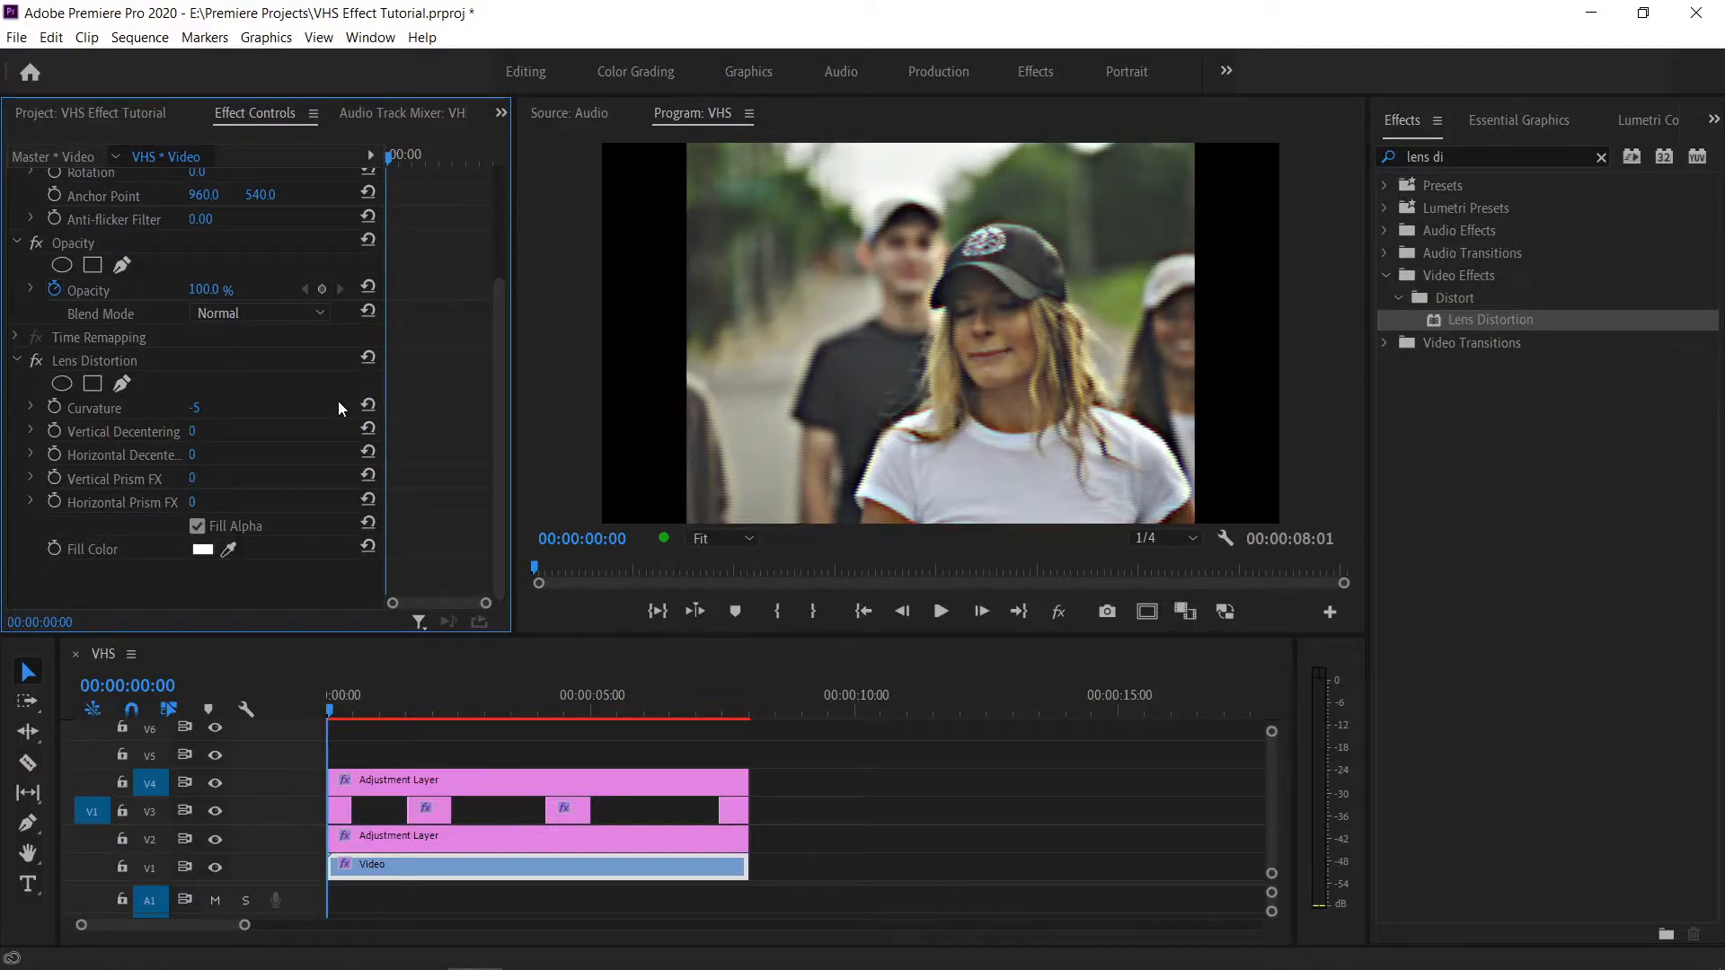
Step: Move the cropped adjustment layer from V4 up to V5 and place VHS Overlay.mp4 on V4 at the sequence start
click(401, 782)
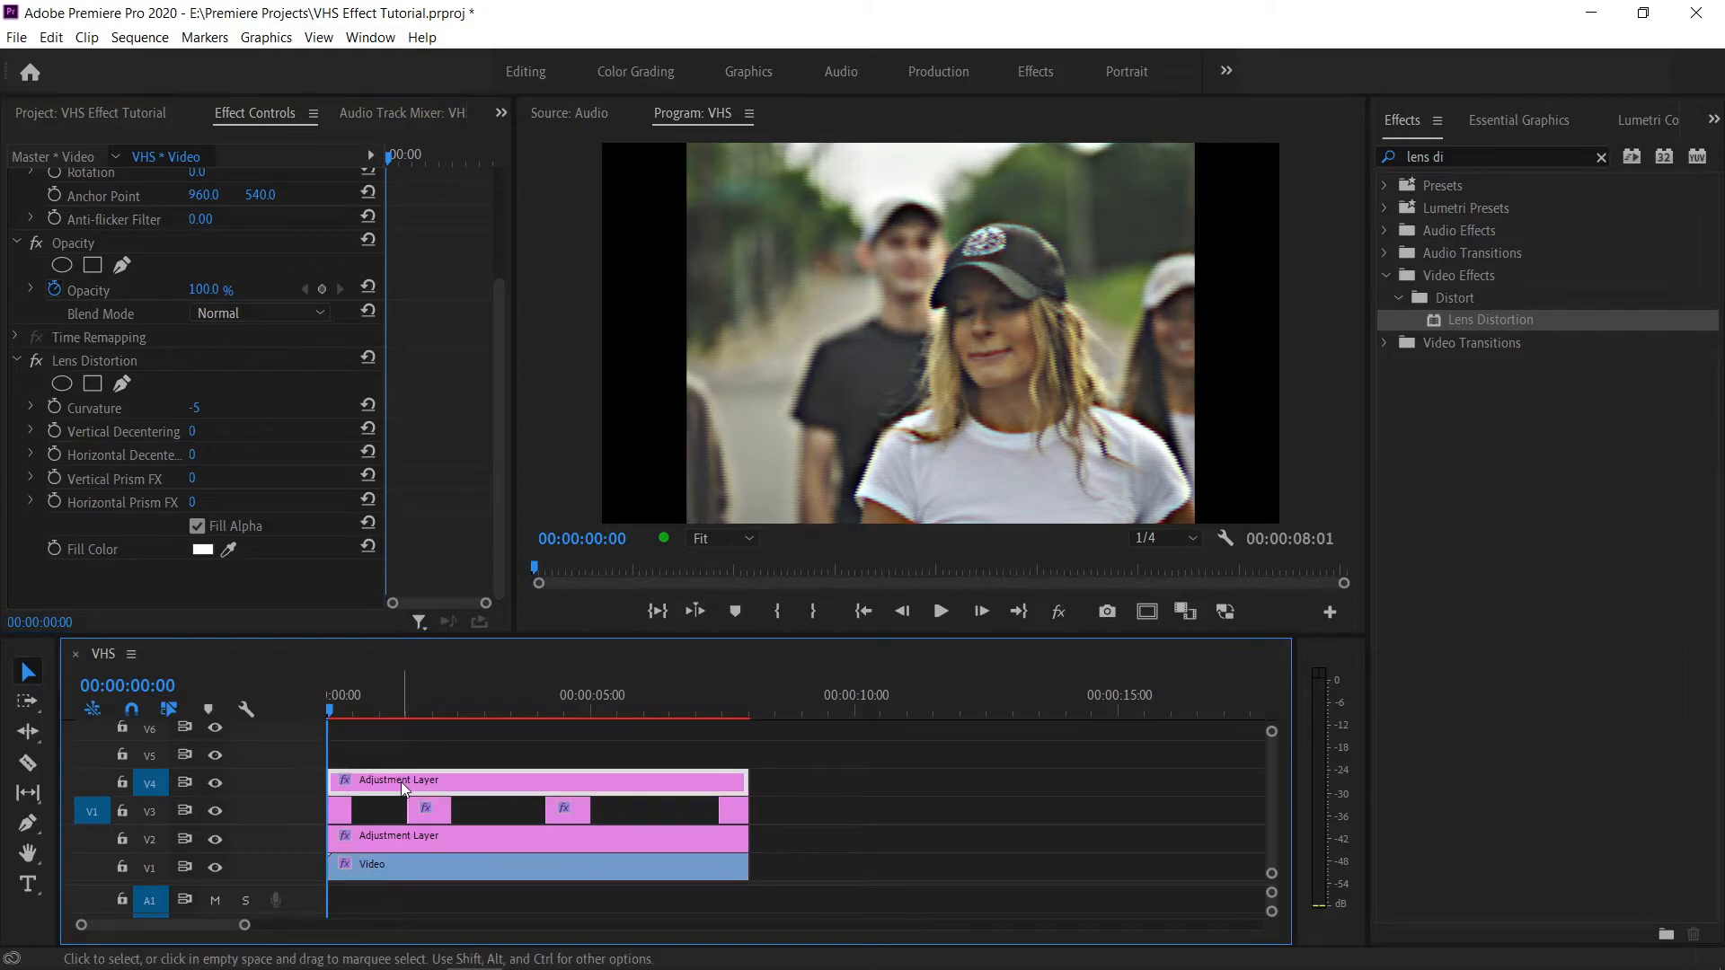
drag(400, 782, 412, 764)
click(75, 112)
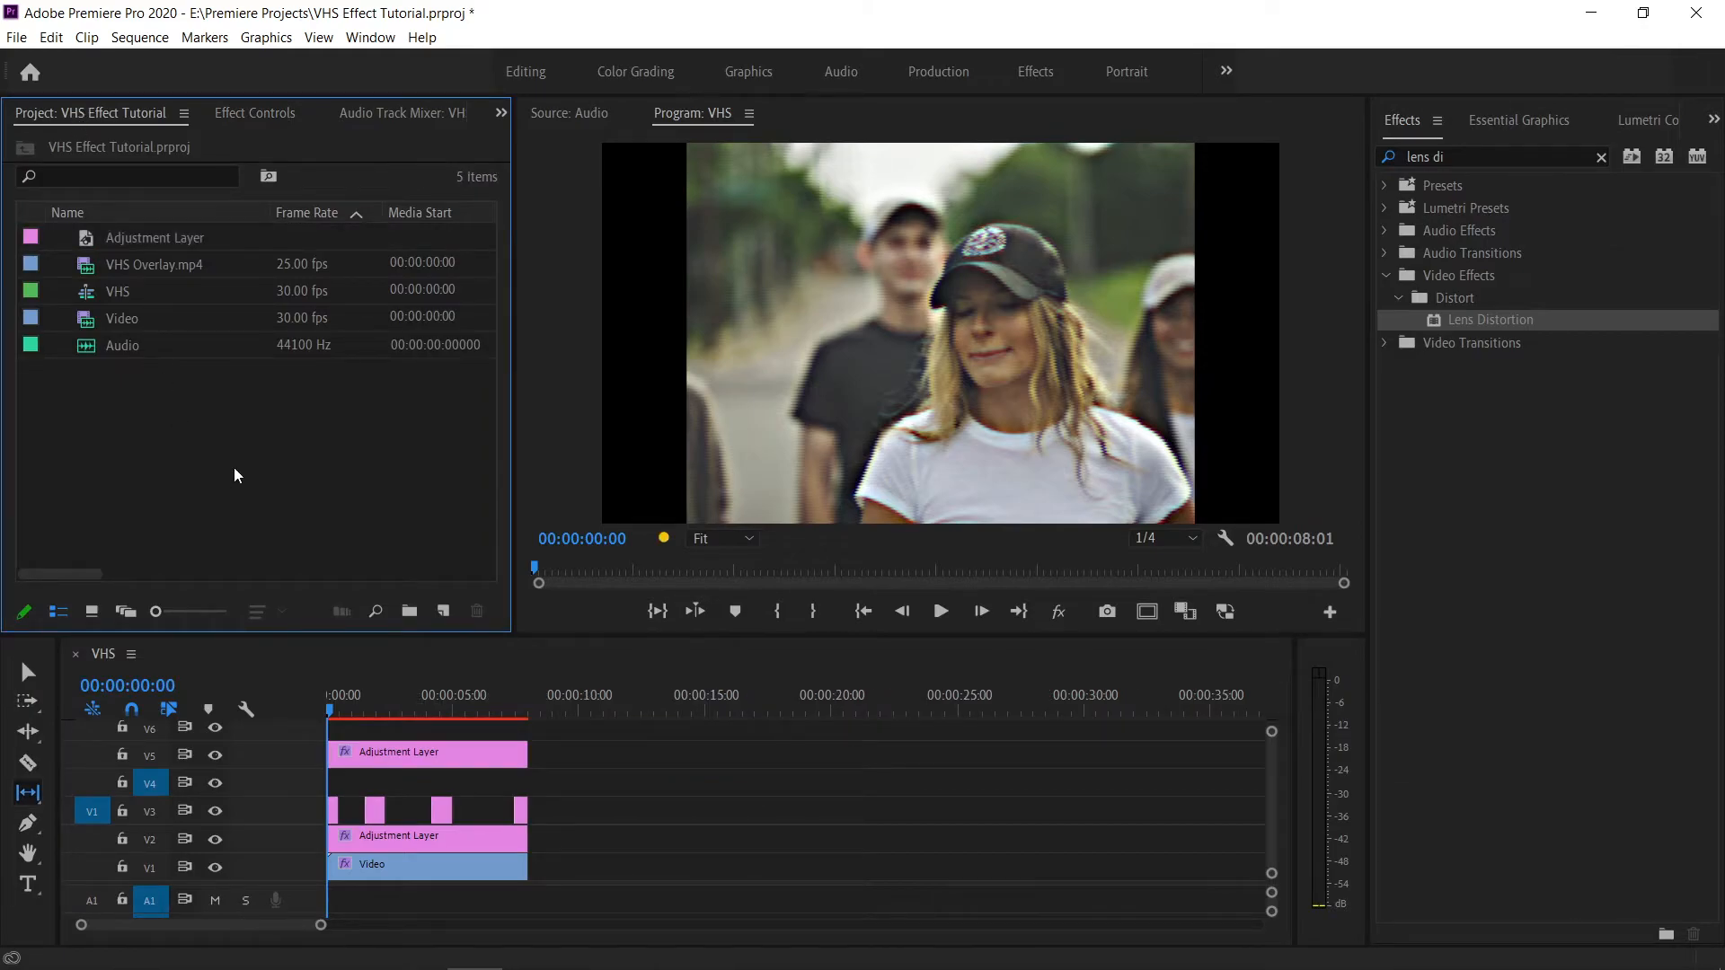
drag(86, 262, 336, 786)
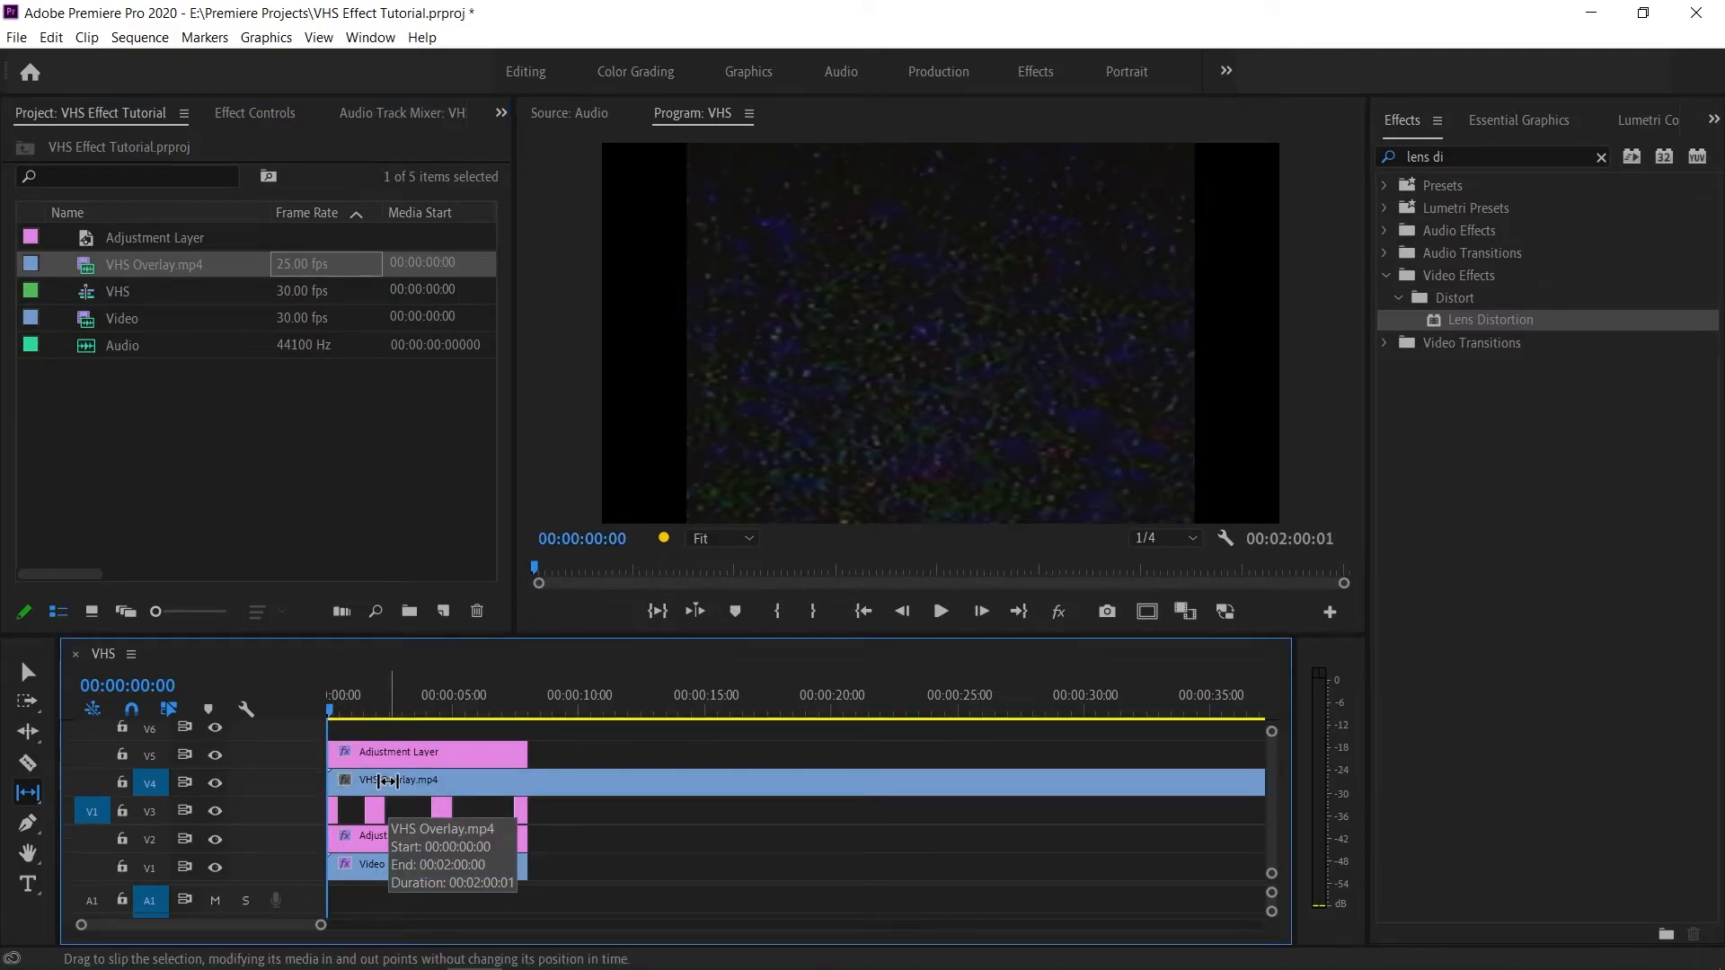
Step: Fit the VHS Overlay.mp4 clip to the sequence with Set to Frame Size
key(v)
right_click(398, 783)
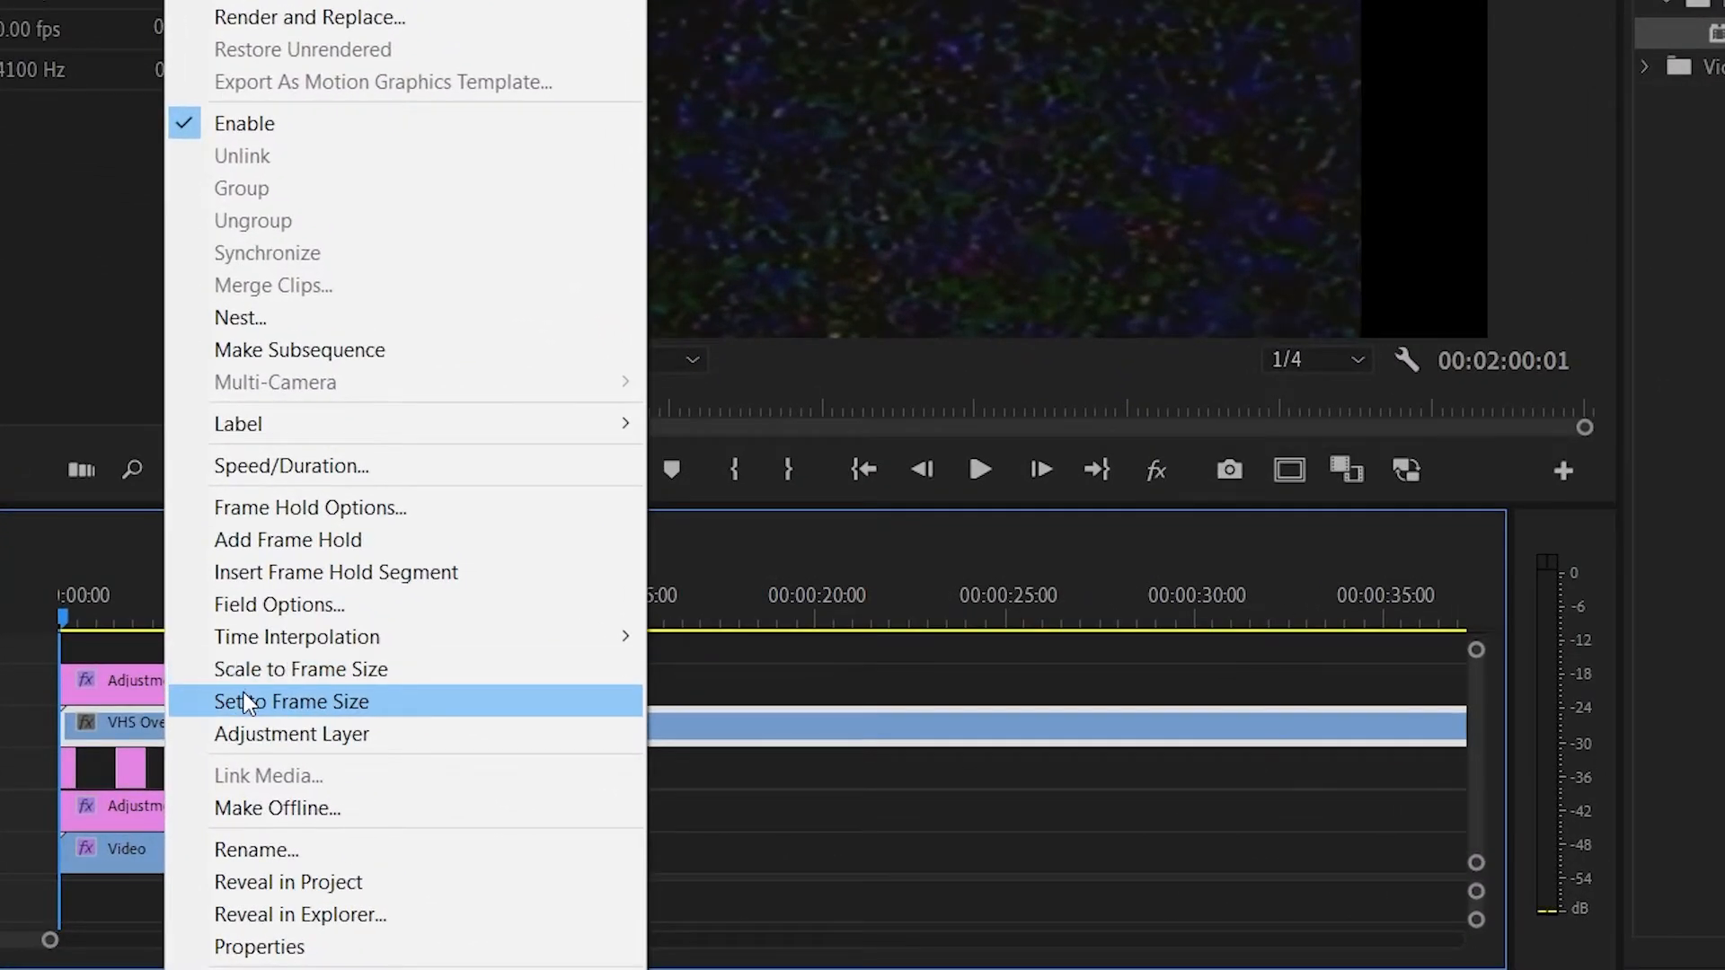
click(481, 765)
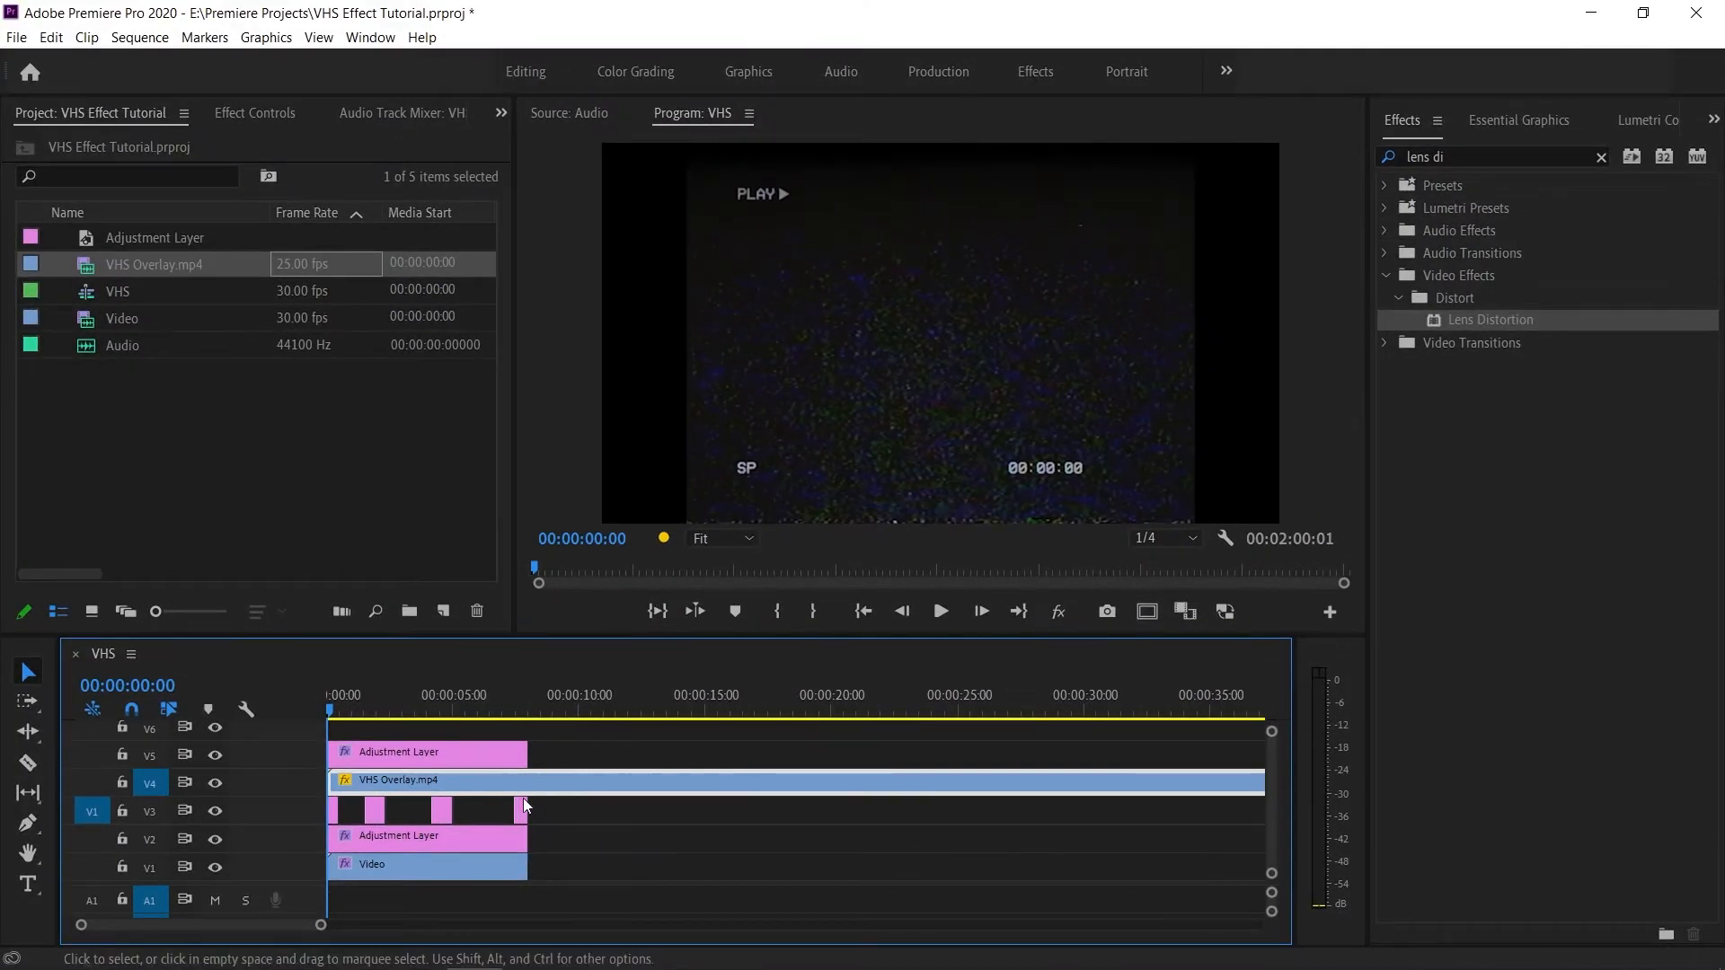
Step: Cut the VHS Overlay.mp4 clip where the video clip ends and delete the excess part
key(c)
click(529, 781)
key(v)
click(564, 780)
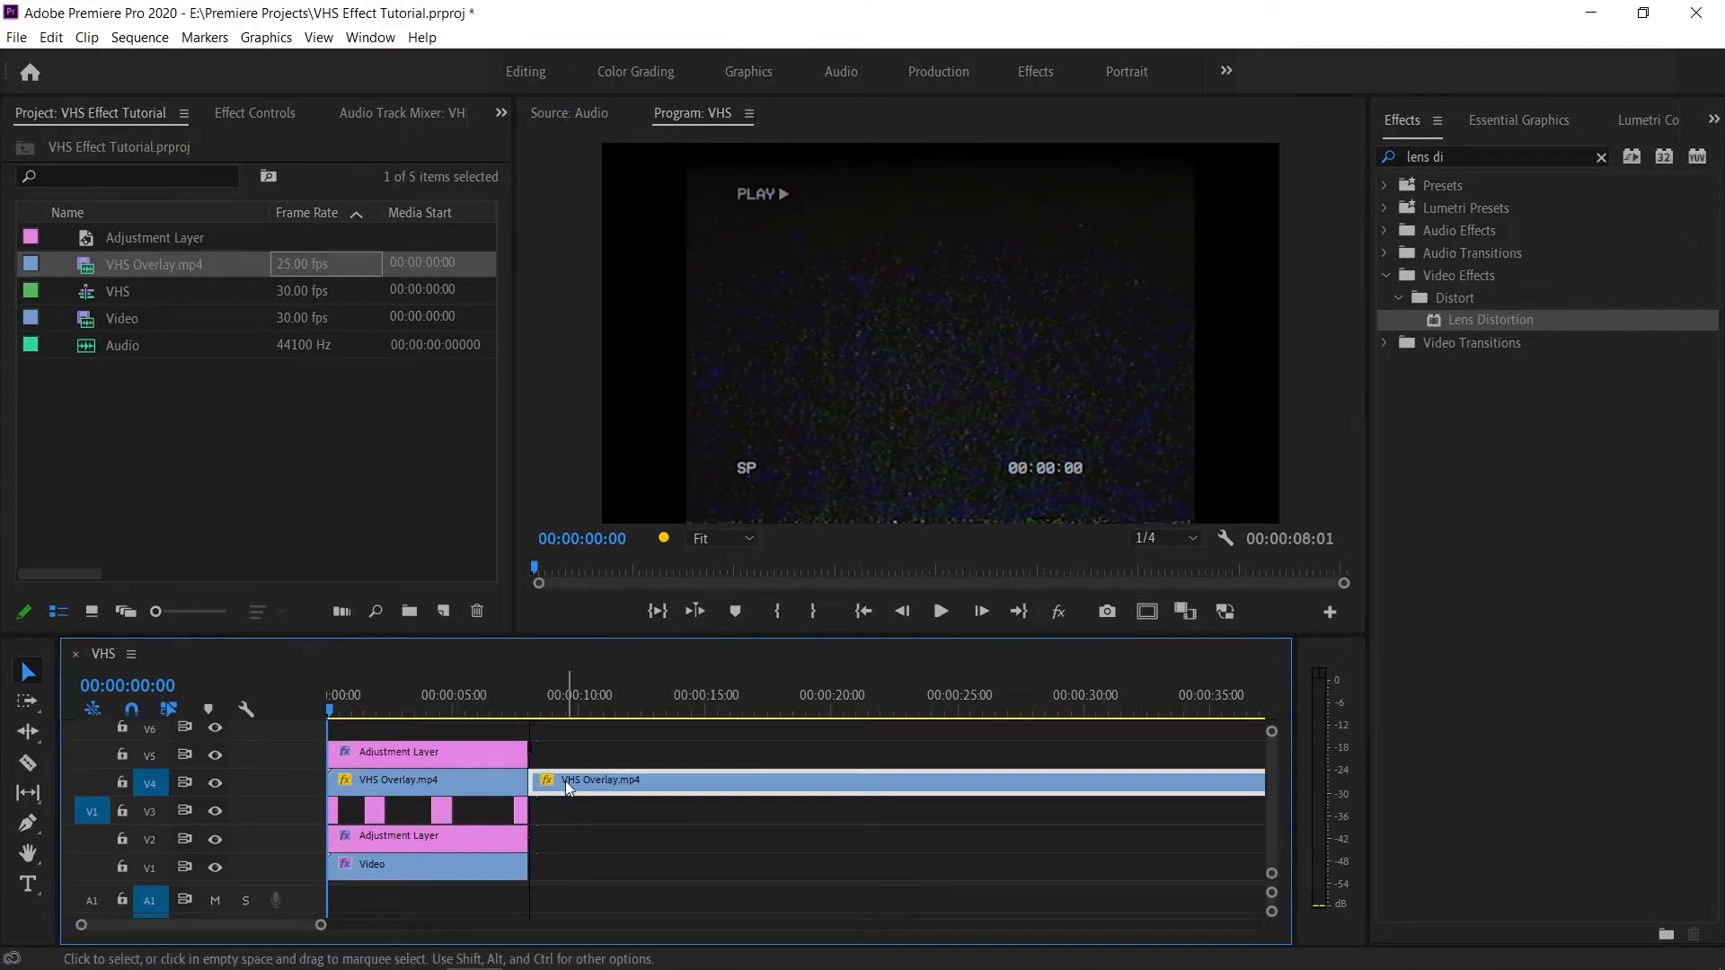
key(Delete)
Step: Set the blend mode of the remaining VHS Overlay.mp4 clip to Screen
click(445, 774)
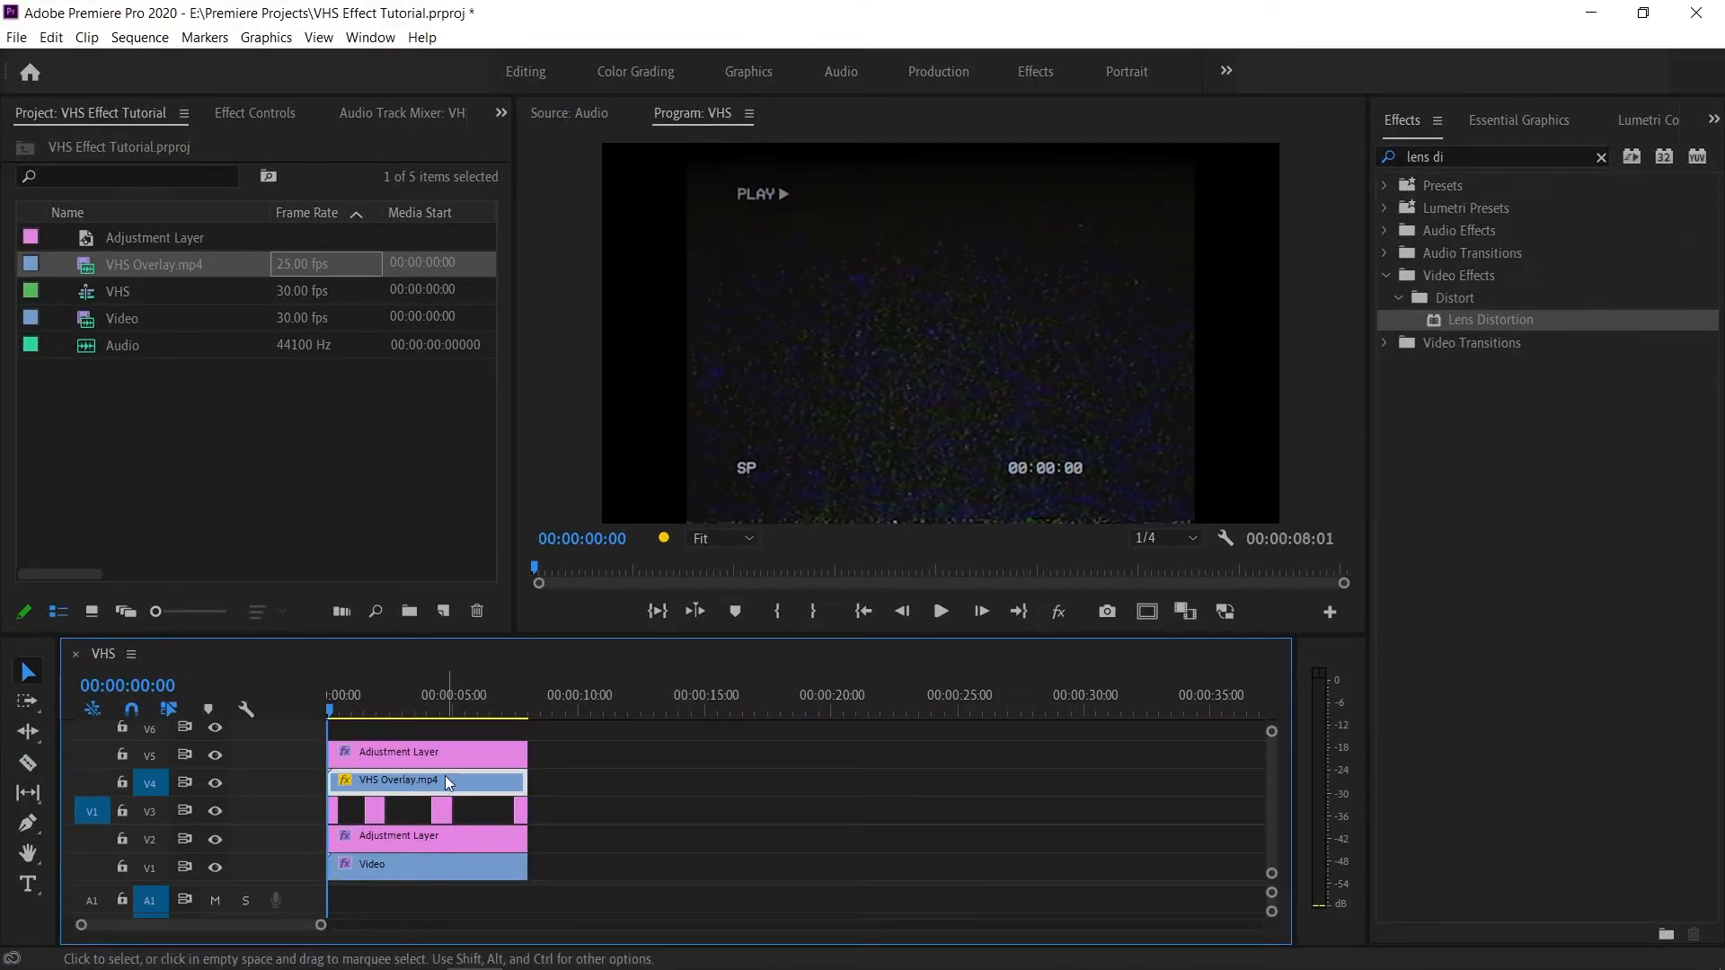
click(262, 122)
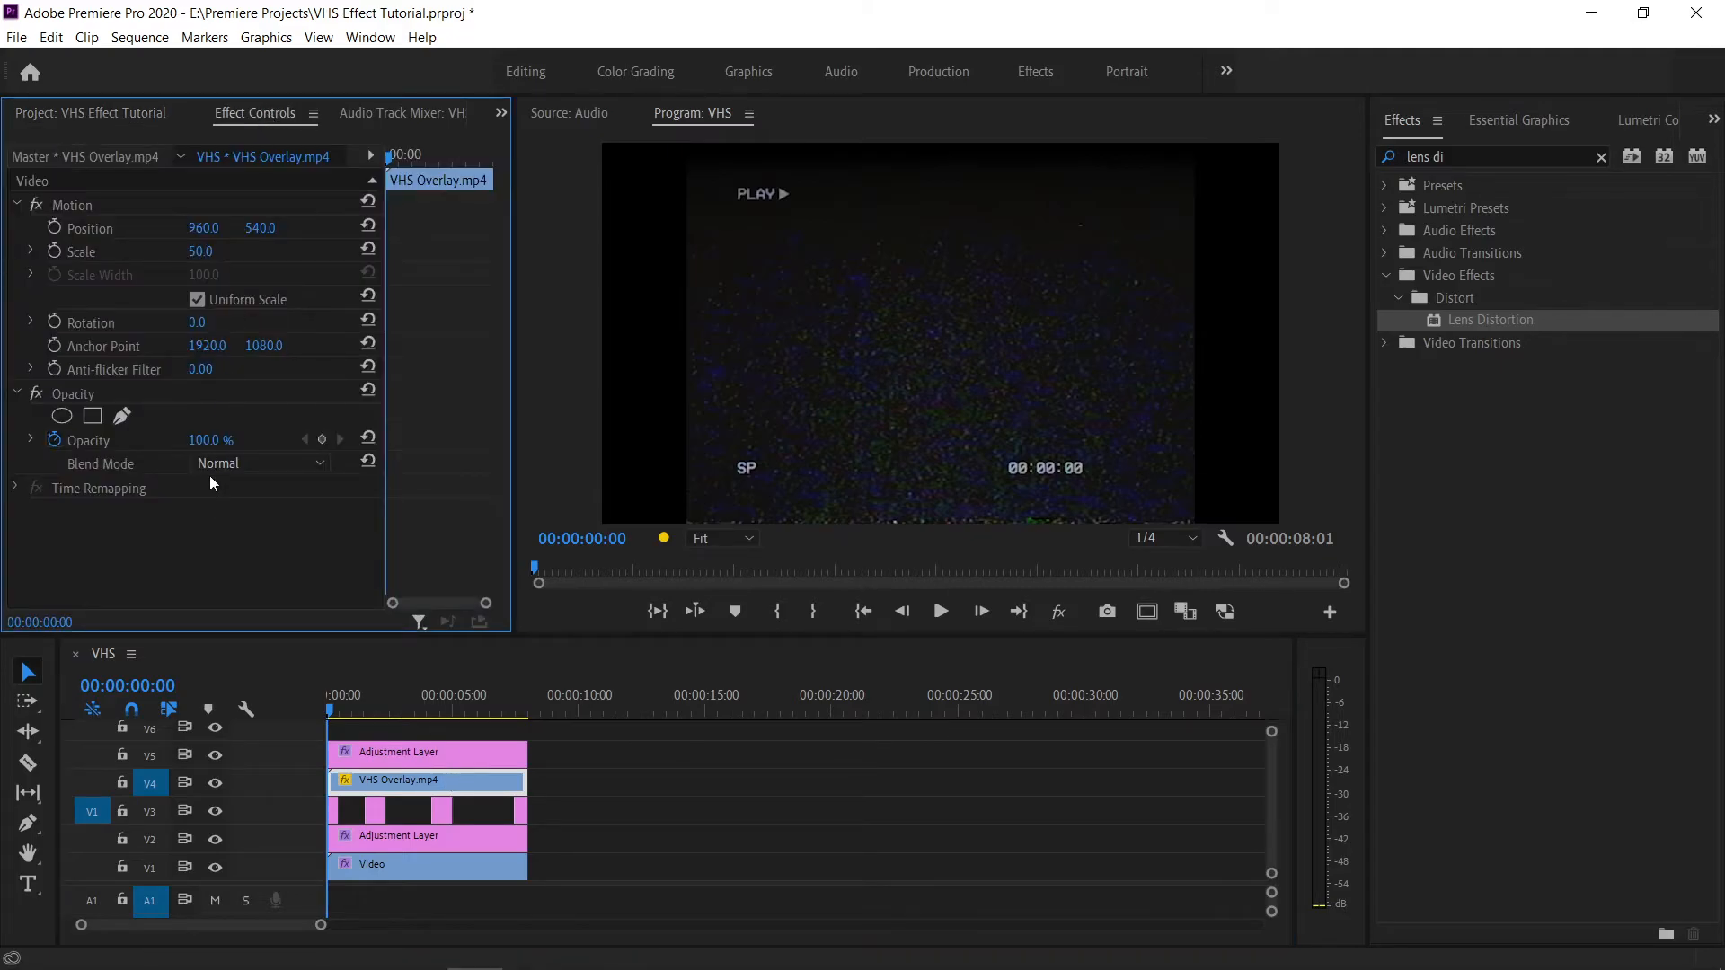
click(262, 460)
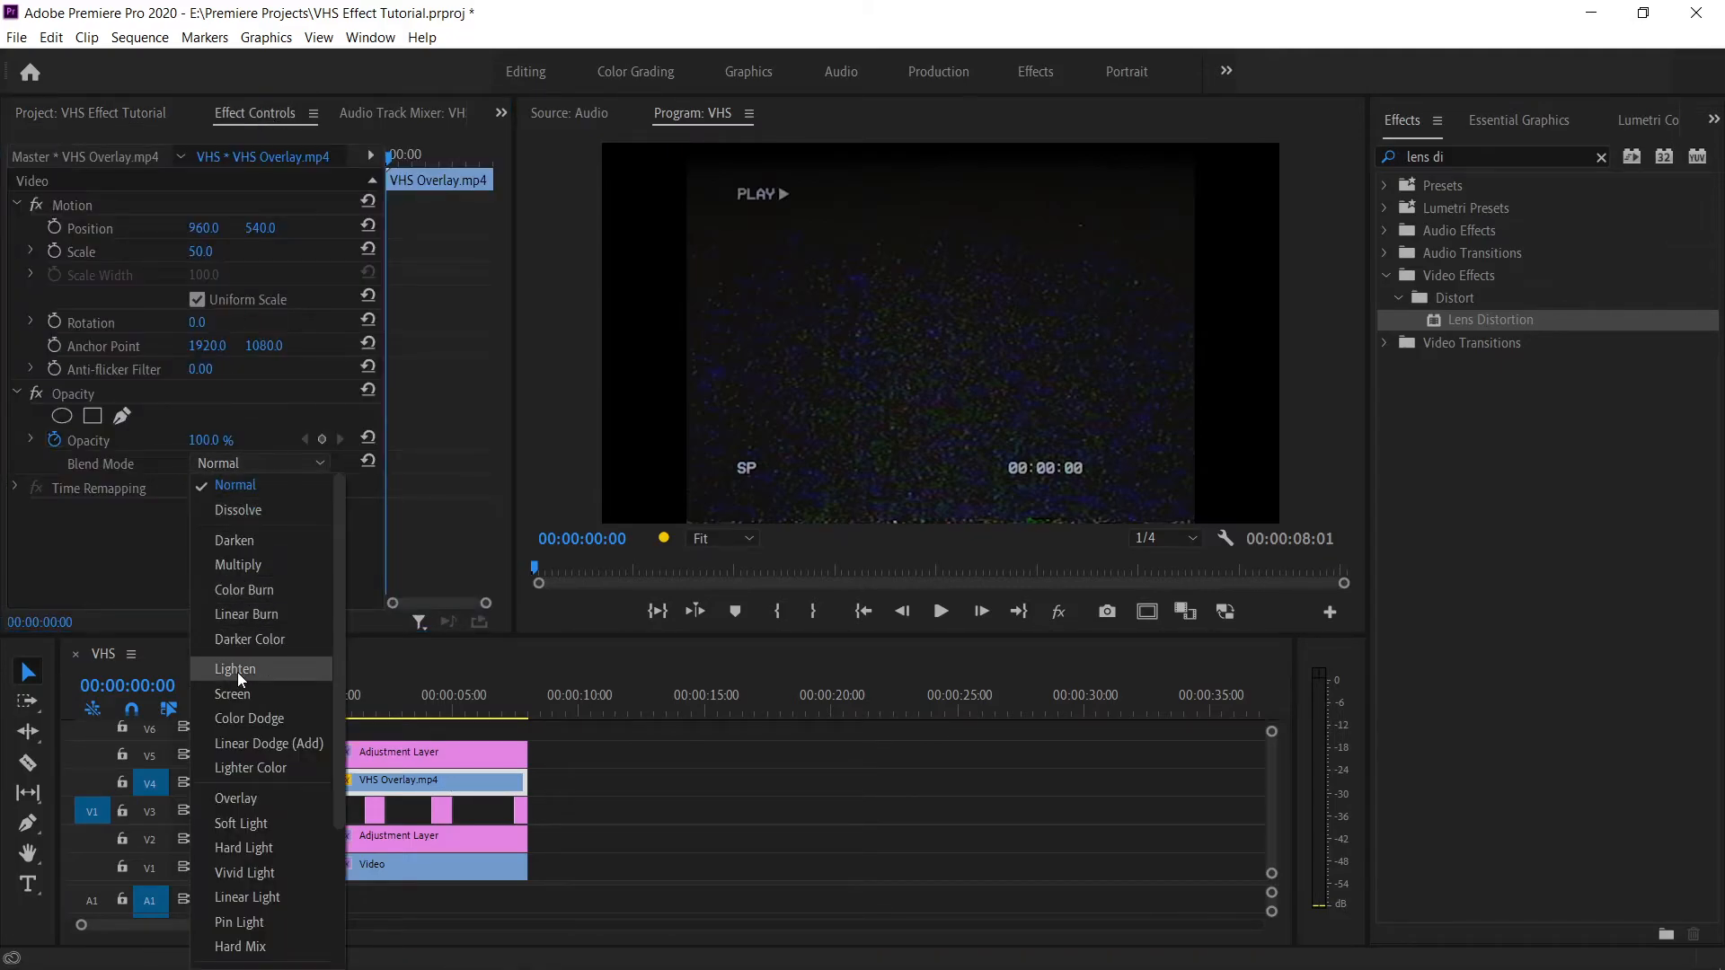
click(251, 697)
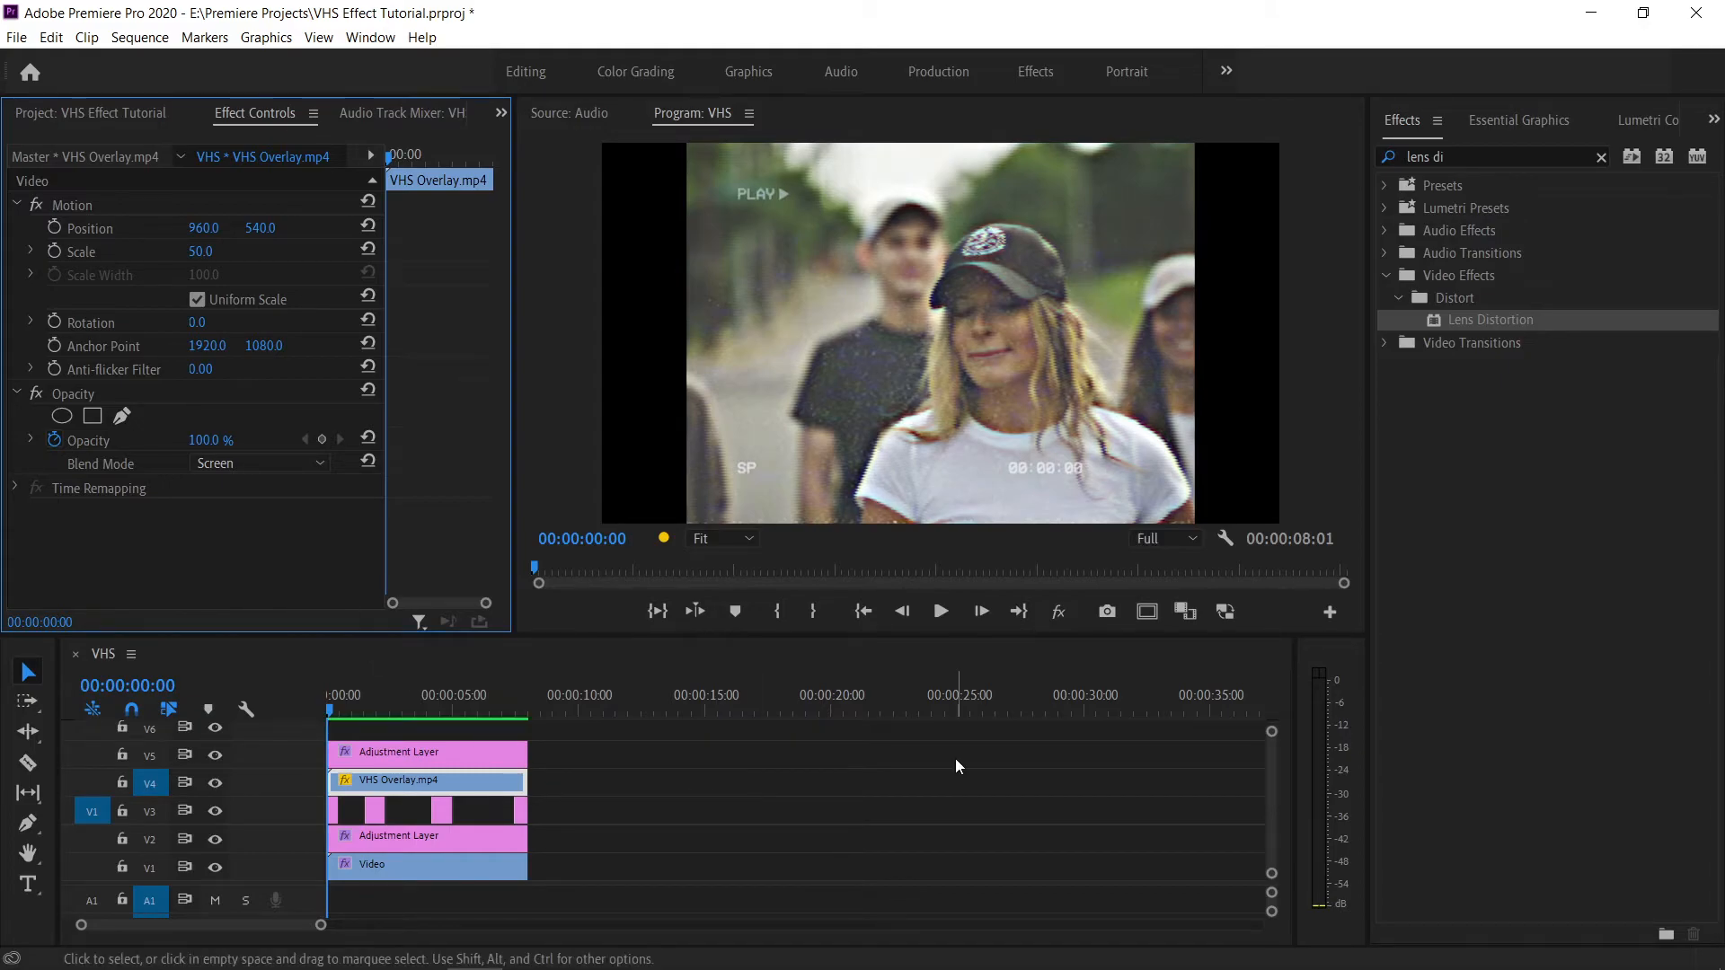
Step: Play the sequence with the VHS overlay to review the combined look, and return the playhead to the start
click(941, 611)
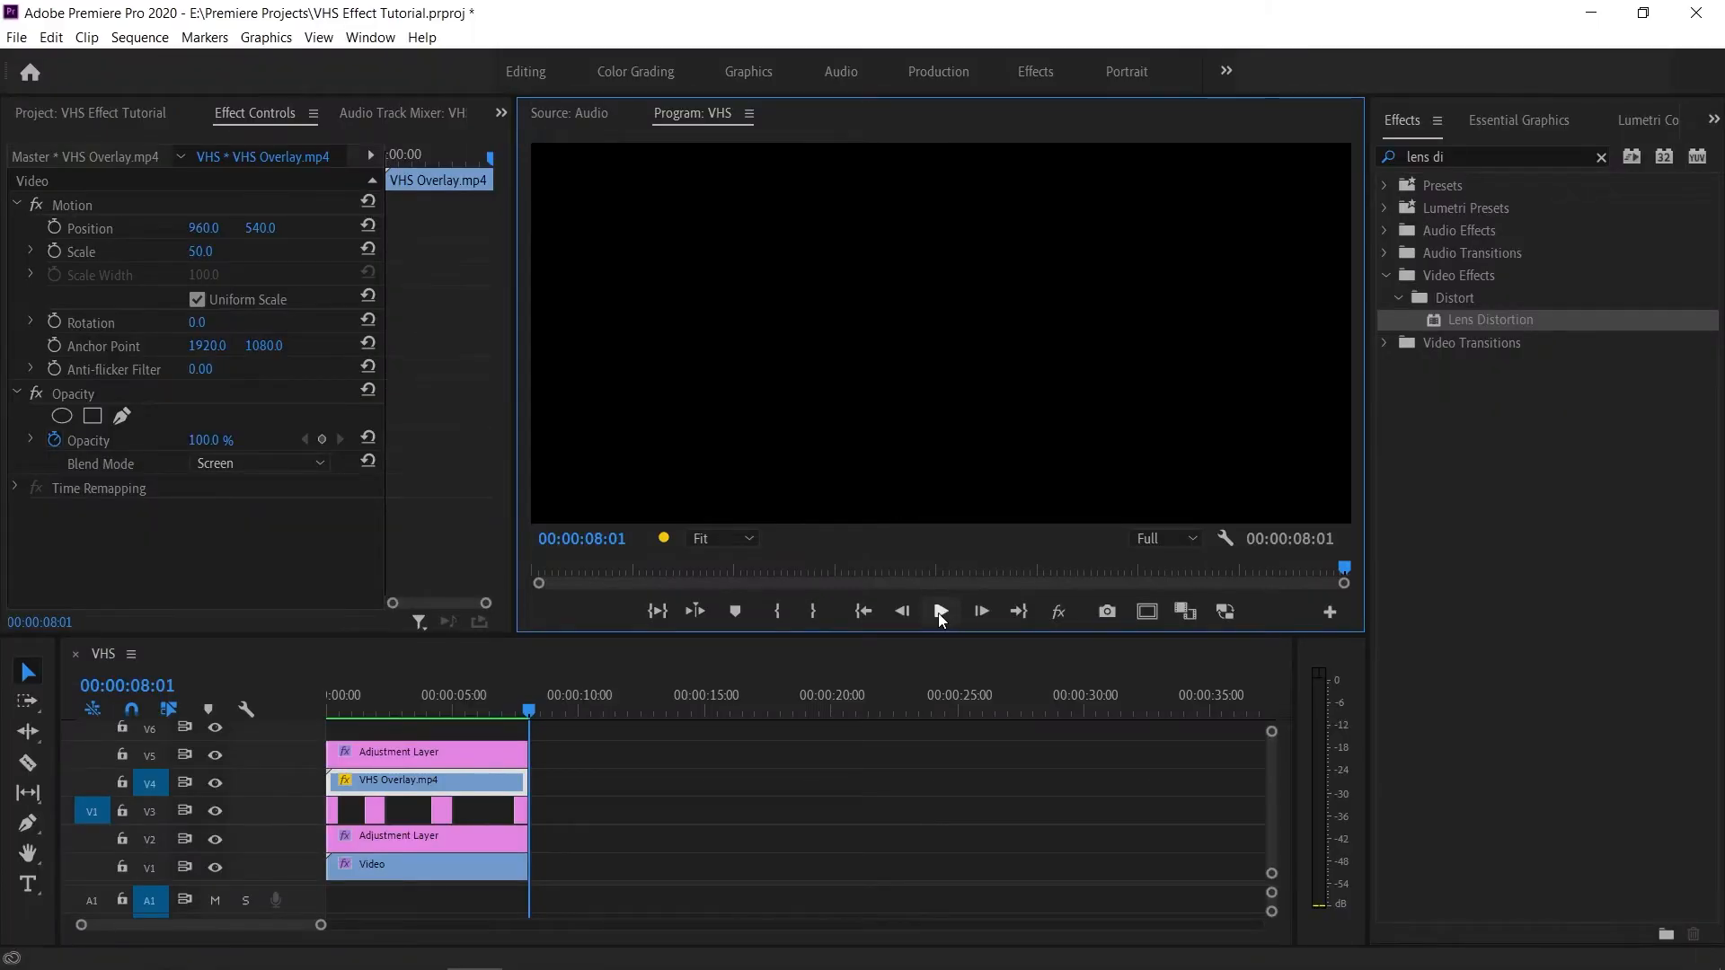
click(862, 610)
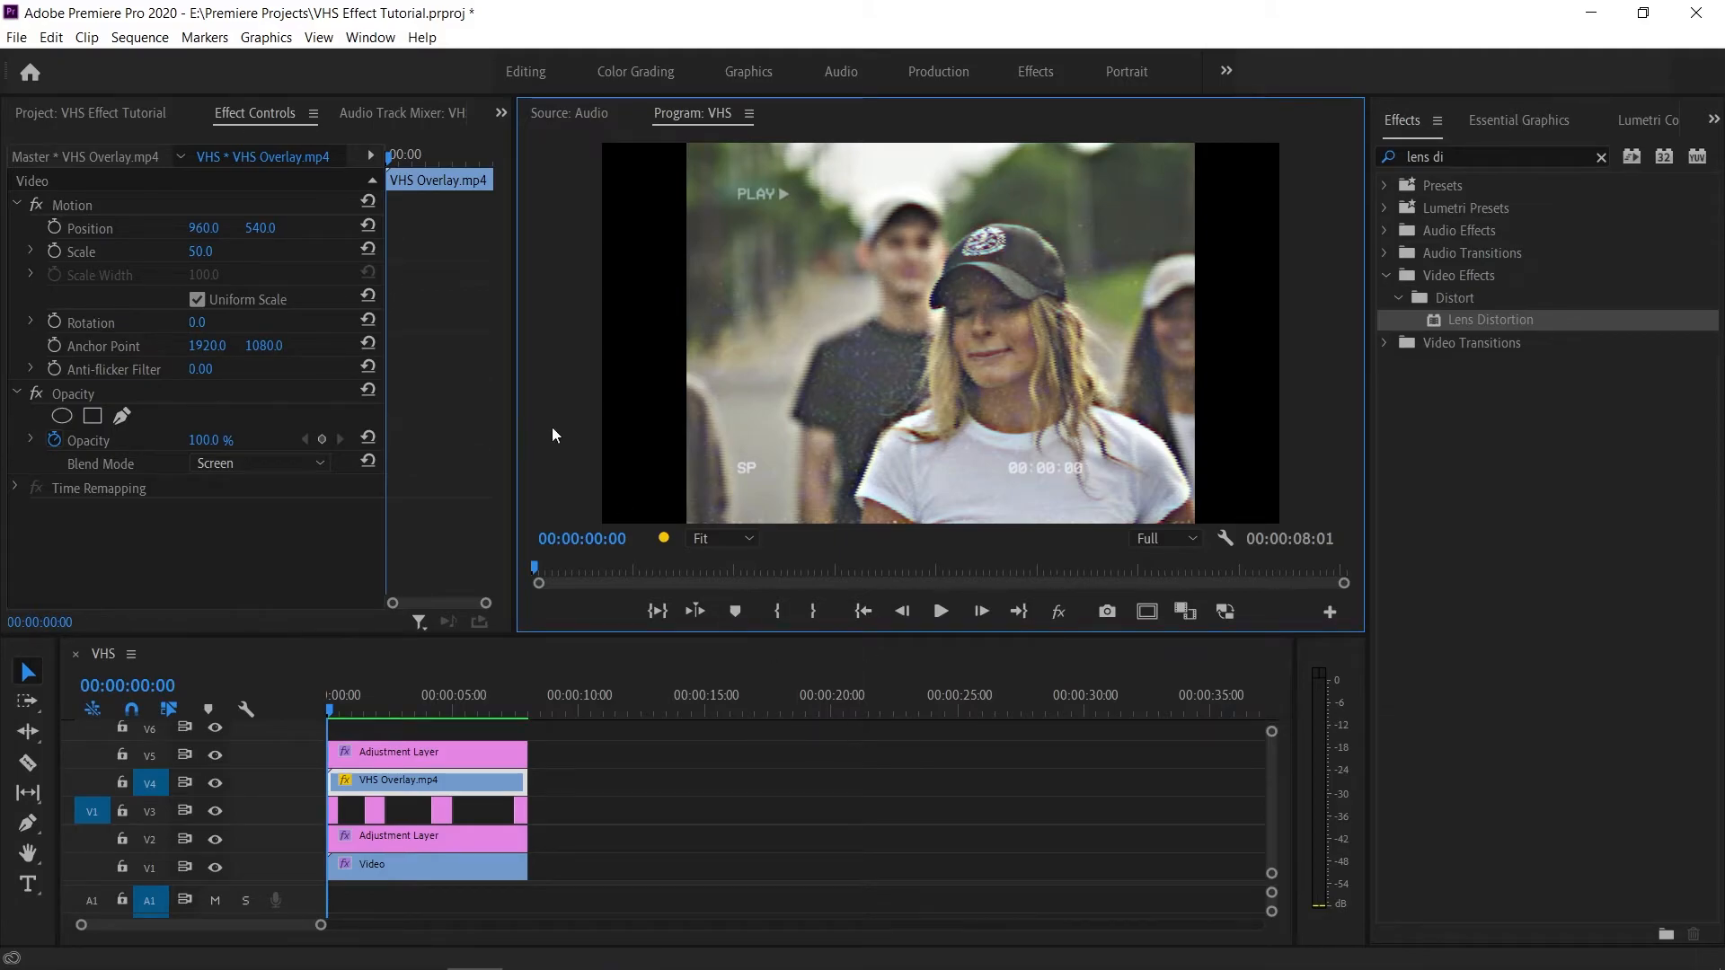
Step: Place the Audio clip from the project on track A1 at the sequence start
click(95, 111)
click(153, 466)
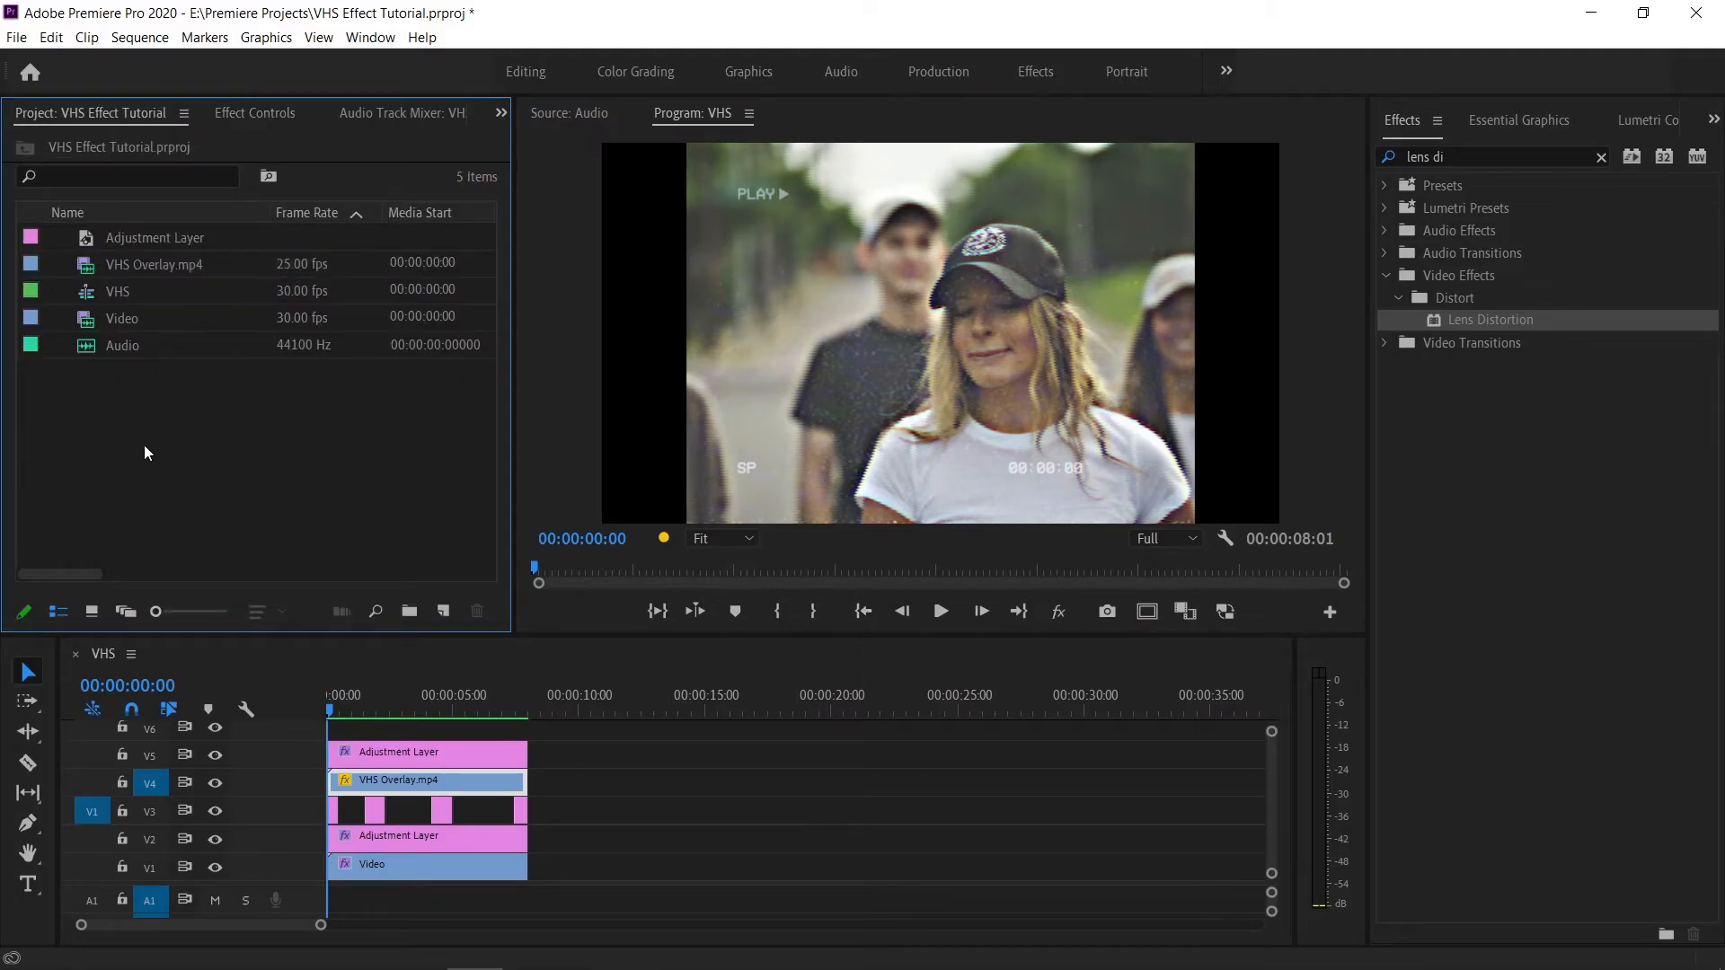
drag(88, 348, 334, 909)
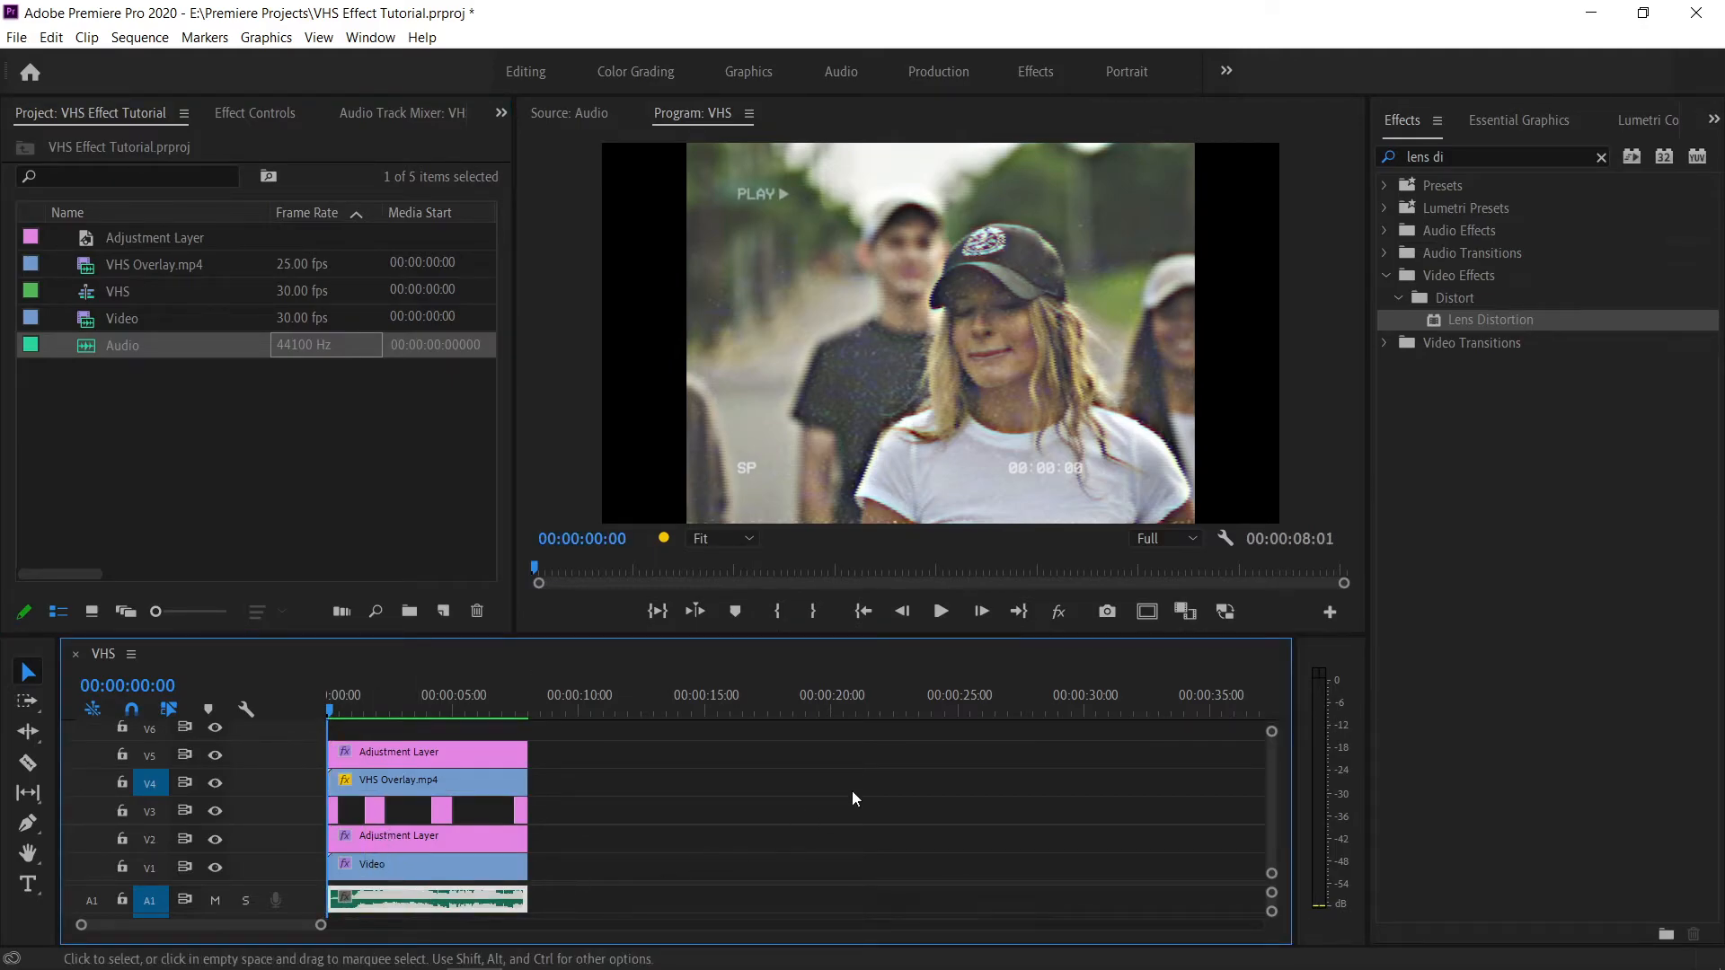
Step: Search the effects for "dist" and apply the Distortion audio effect to the Audio clip on track A1
click(1469, 155)
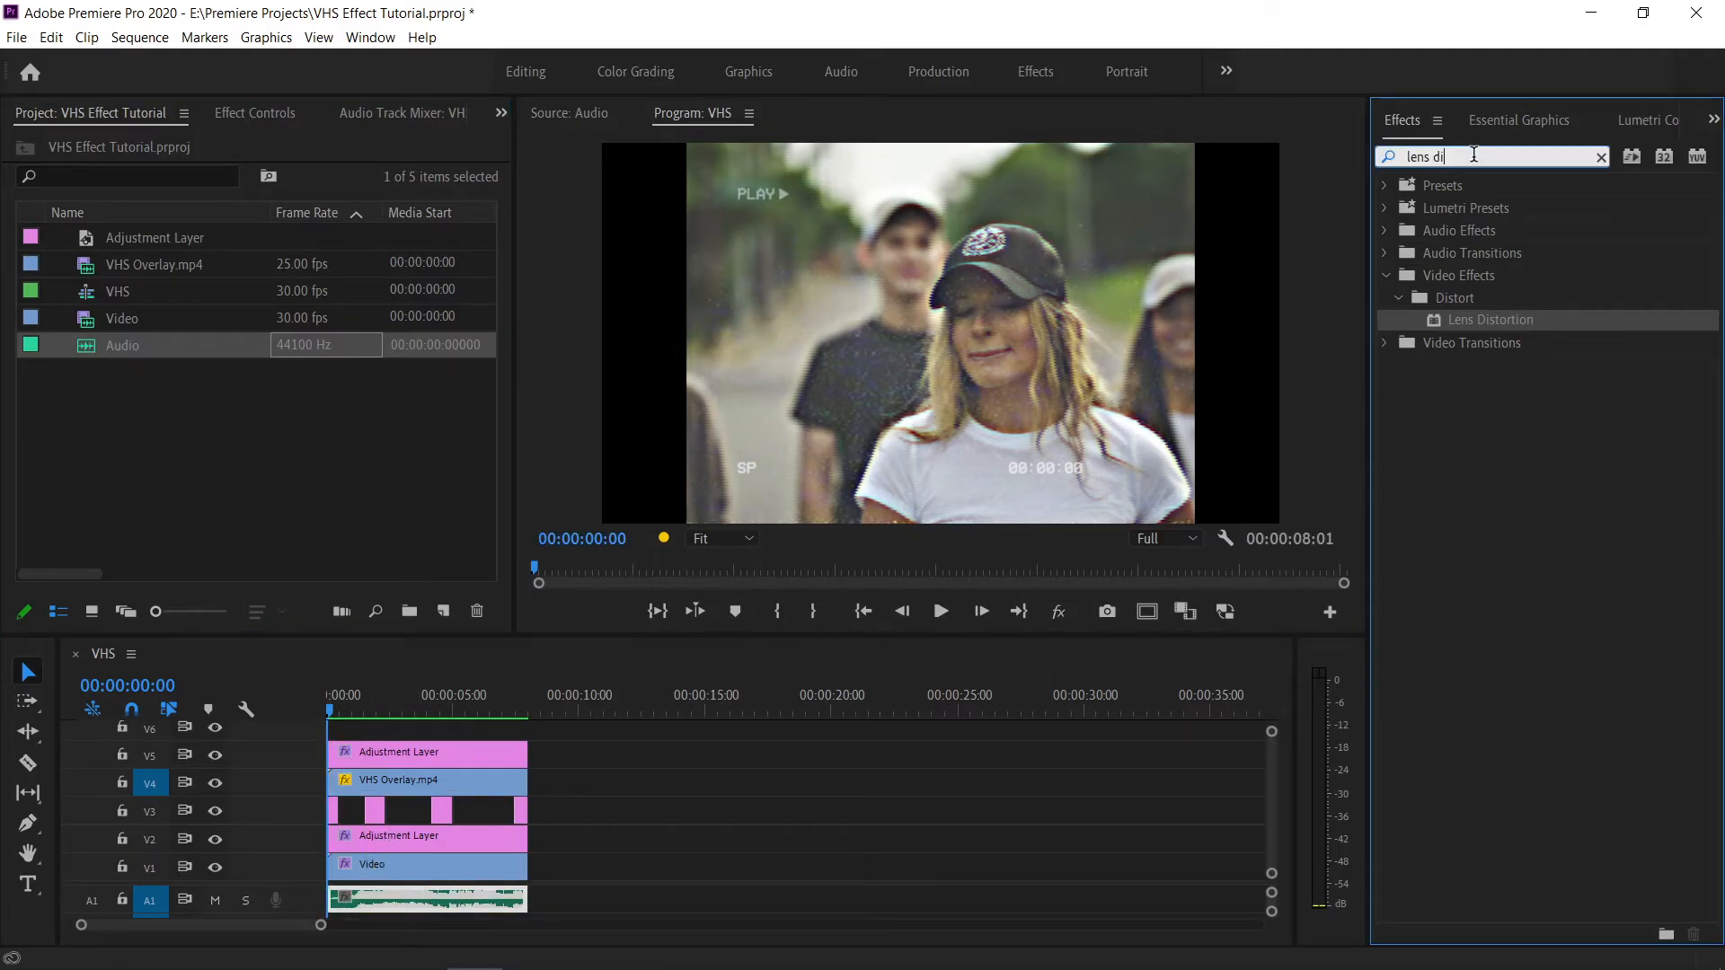
text(dist)
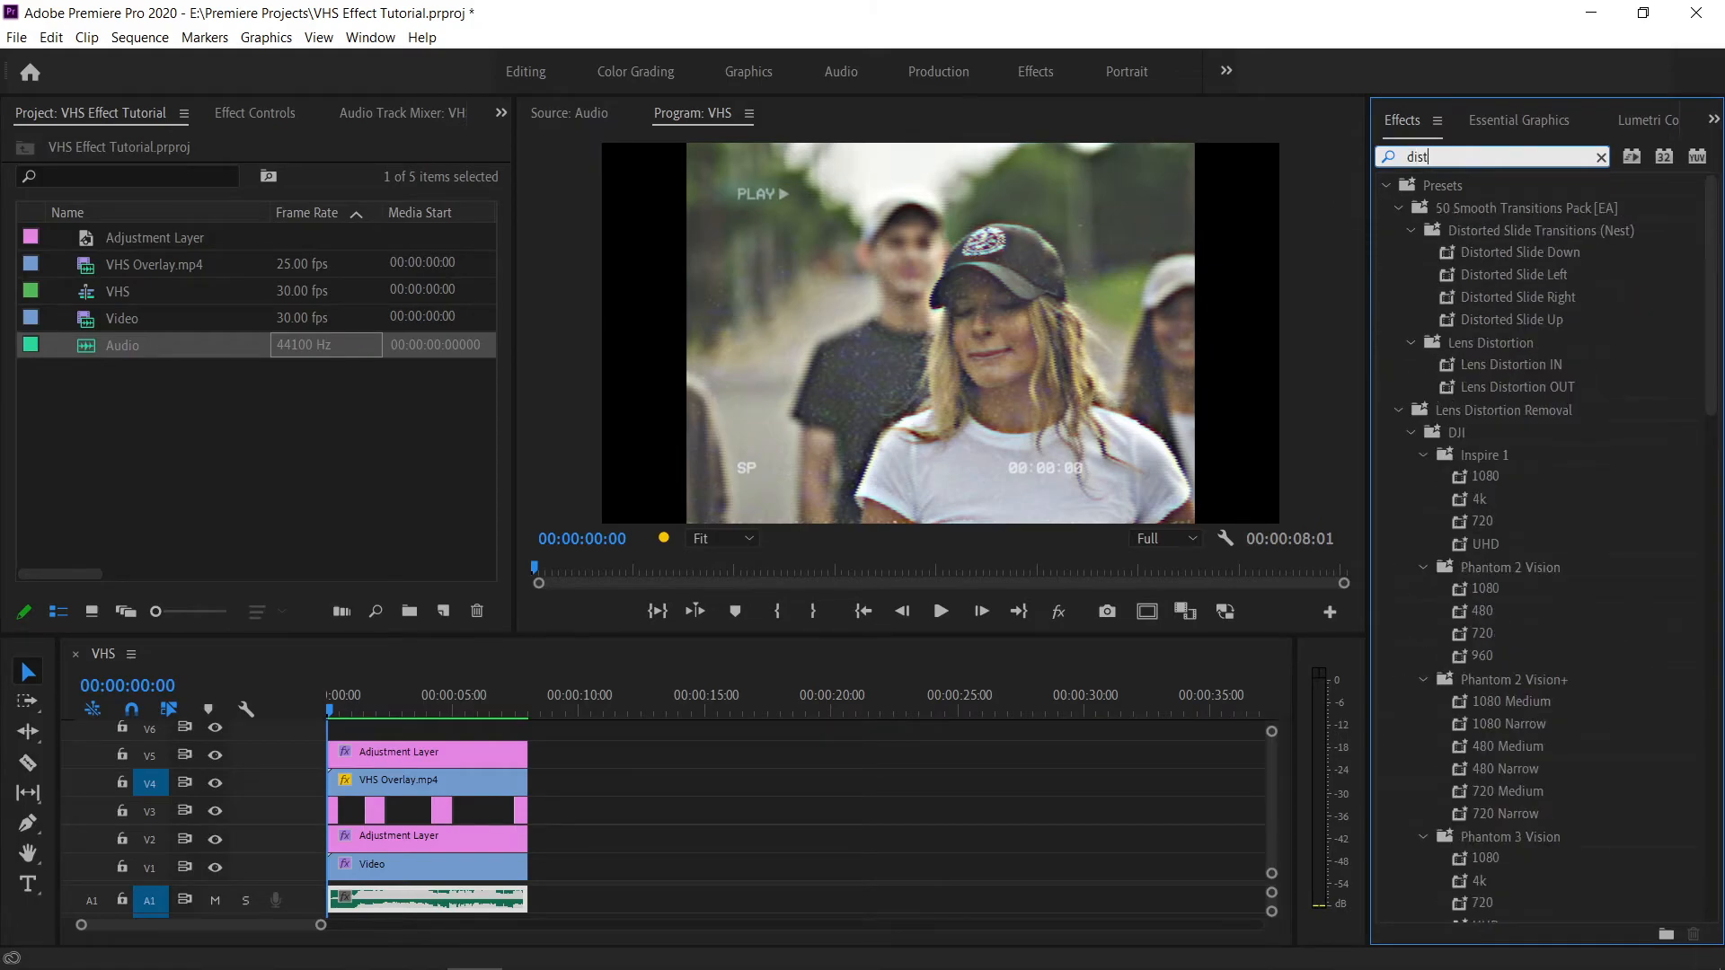
click(1385, 186)
click(1428, 384)
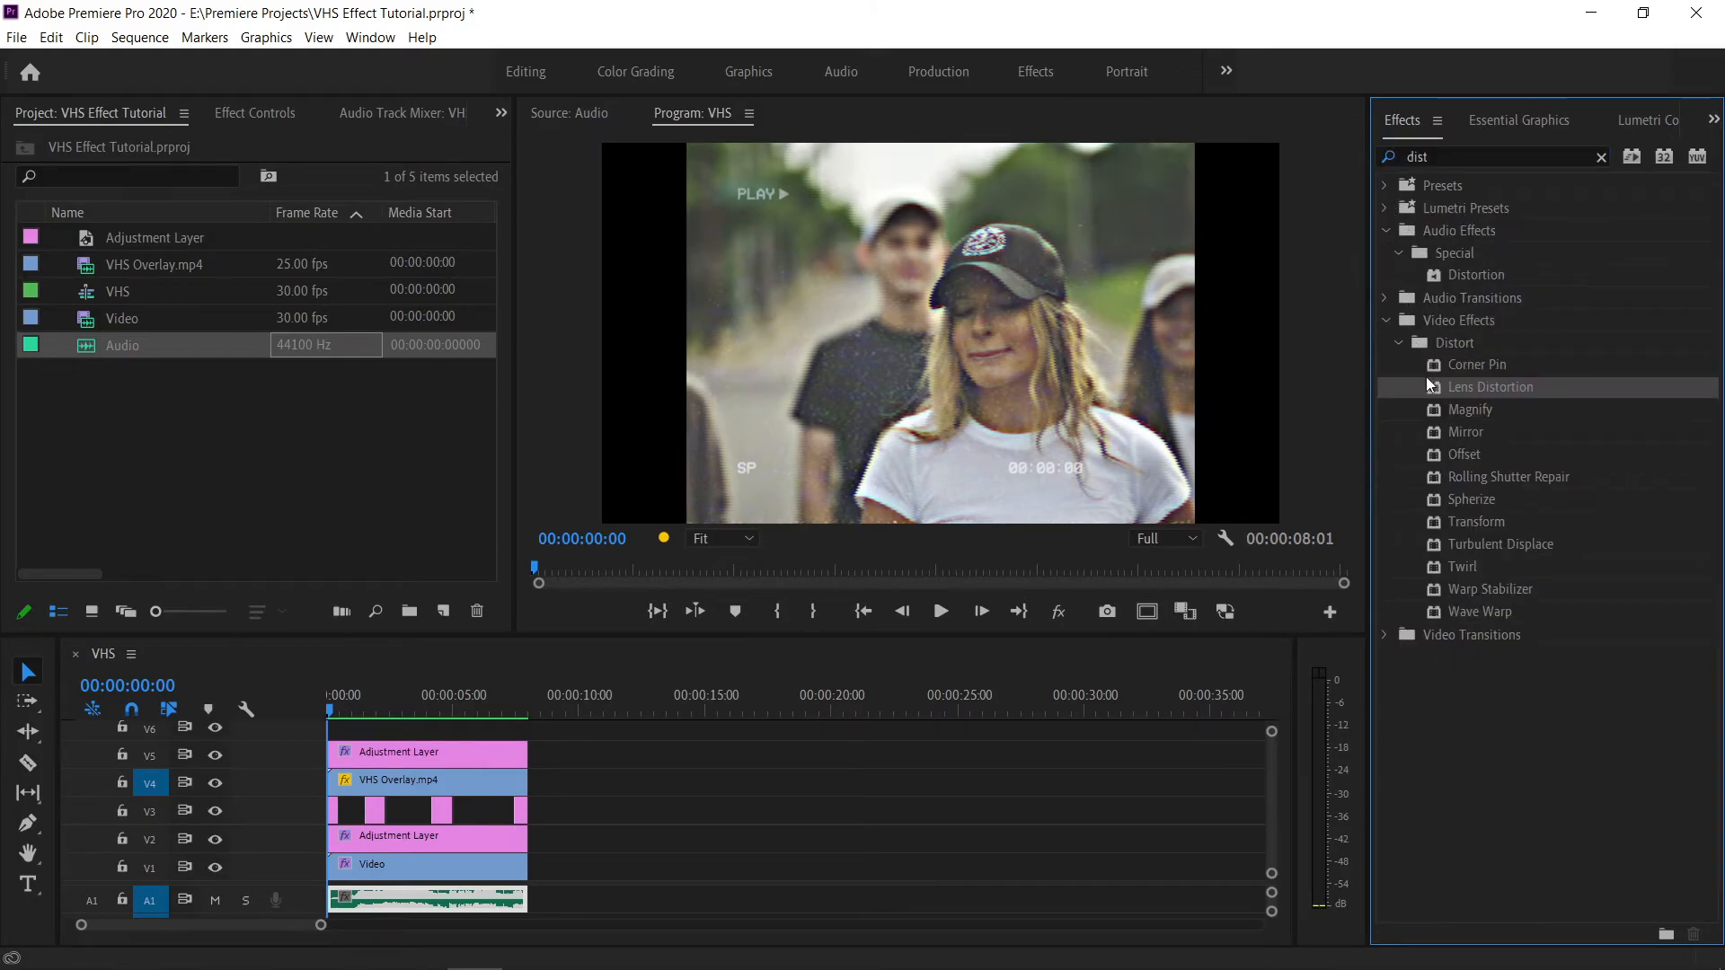
click(1438, 233)
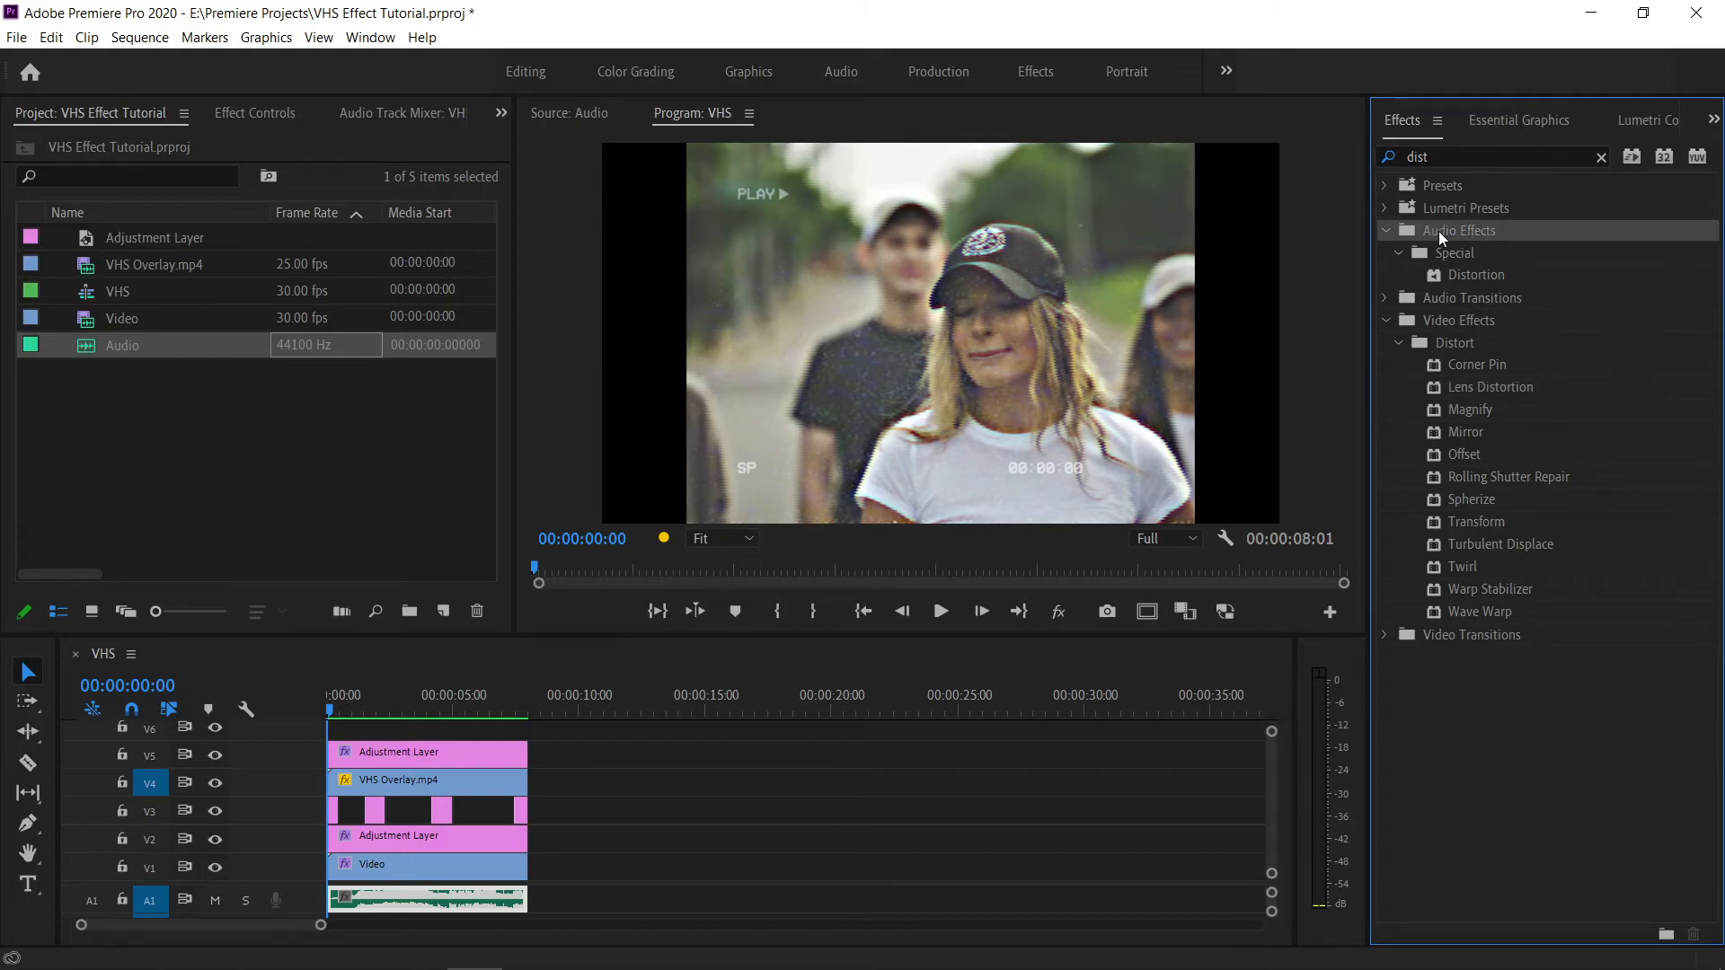
click(1506, 272)
drag(1505, 272, 476, 899)
Step: Open the Audio clip's Distortion custom setup, choose the Tape Drive preset and close the effect editor
click(262, 115)
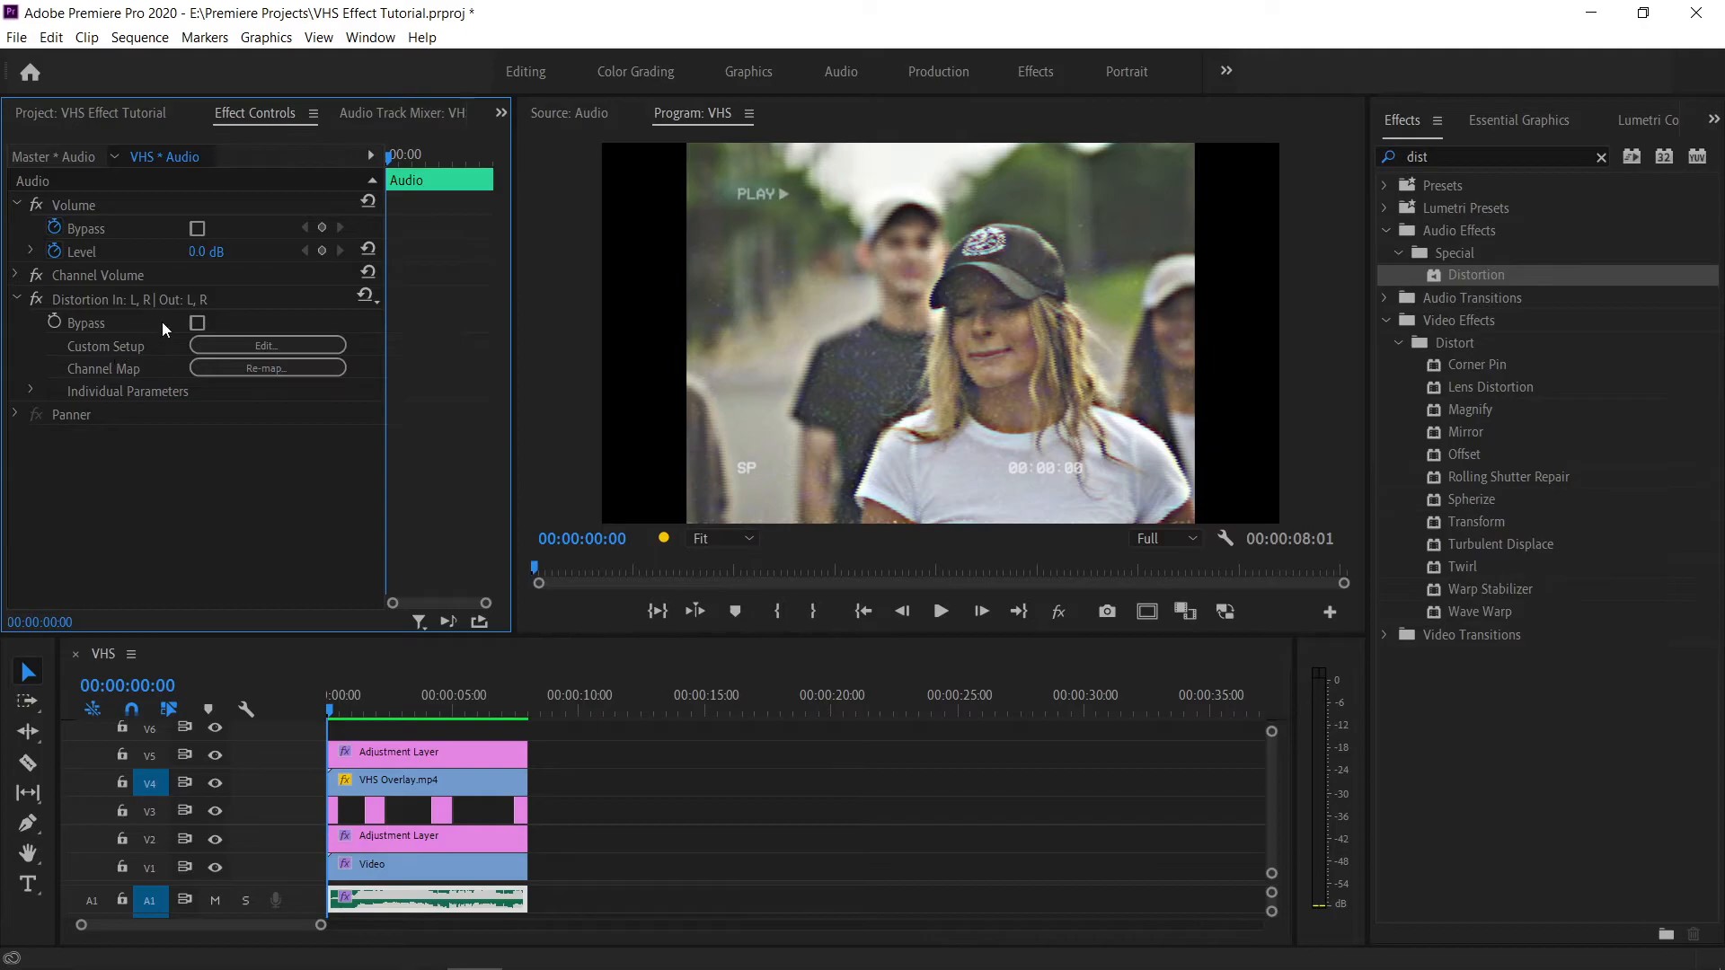
click(162, 296)
click(229, 345)
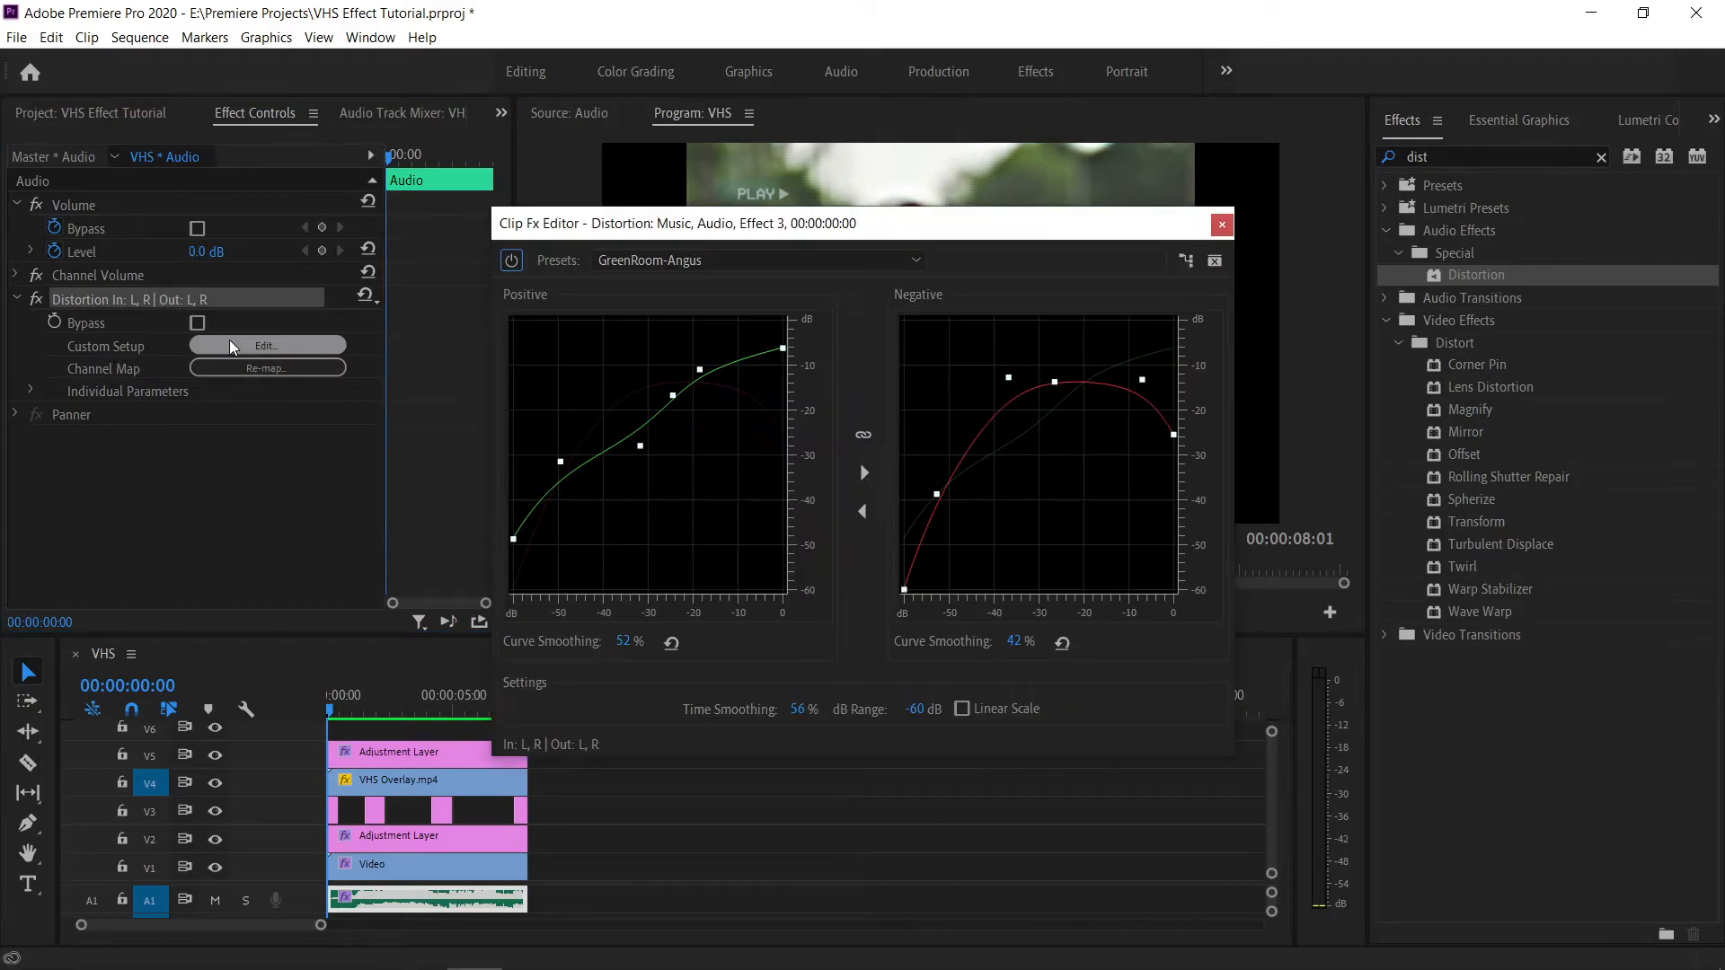
click(739, 264)
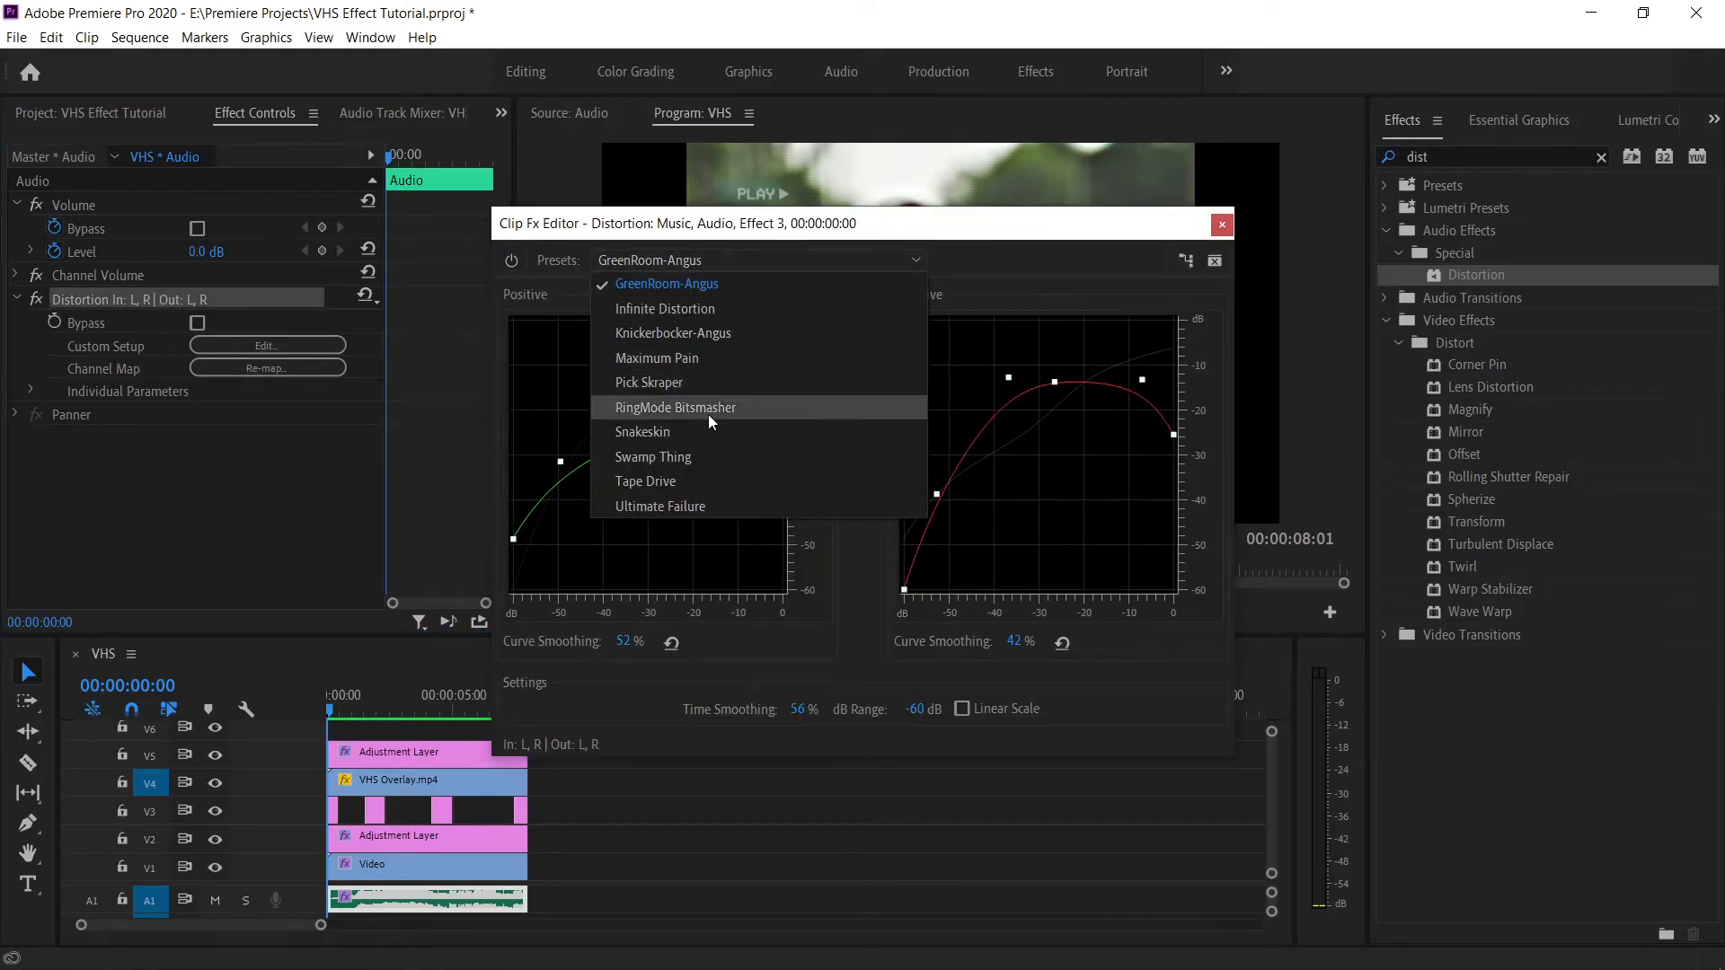
click(715, 481)
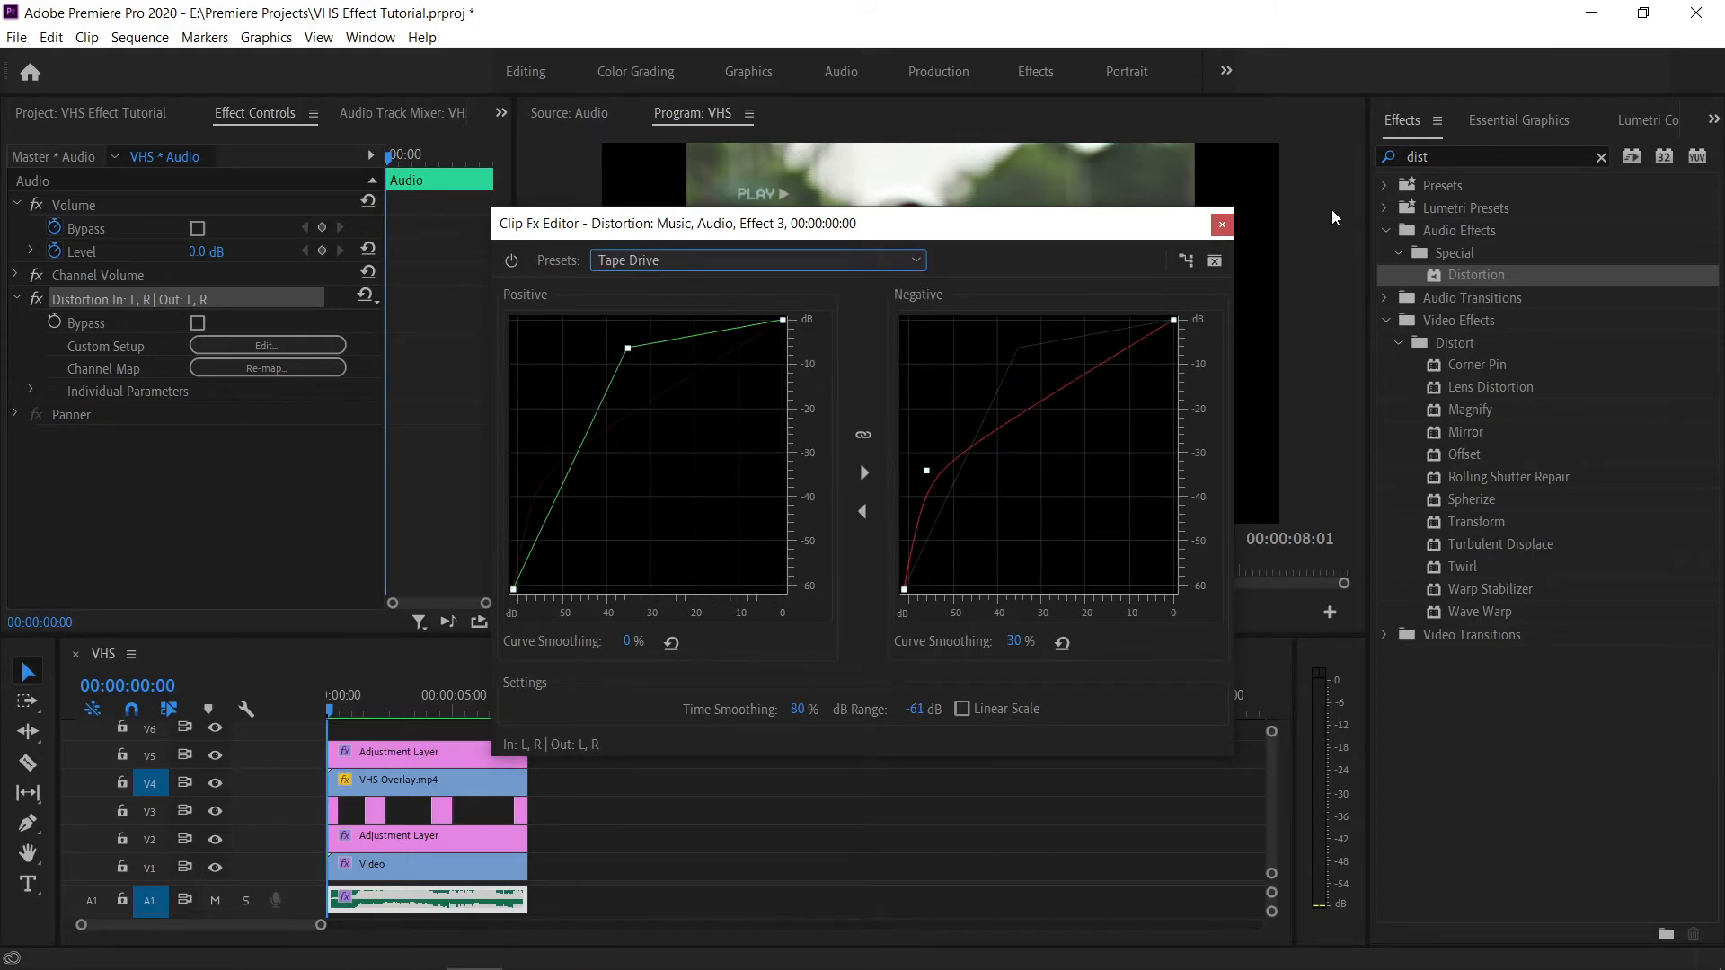
click(1222, 224)
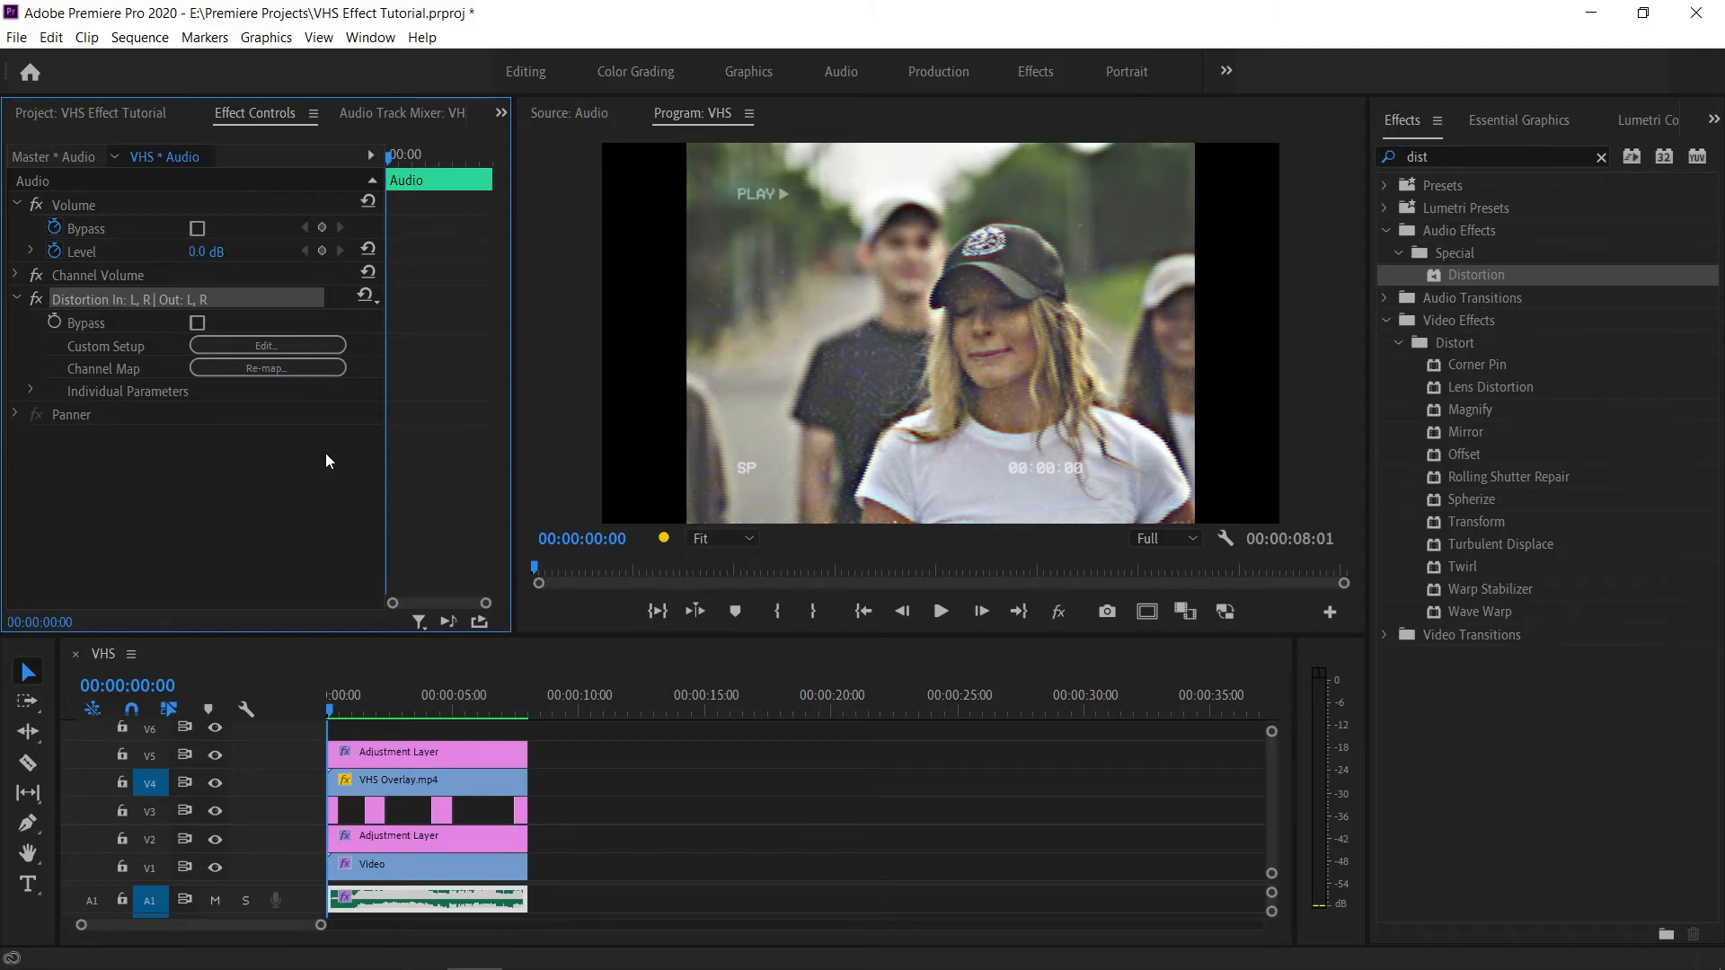
Step: Lower the Music track's volume to -15 dB in the Audio Track Mixer and return to the clip's effect controls
click(403, 112)
drag(62, 410, 62, 459)
click(51, 555)
text(-10)
key(Return)
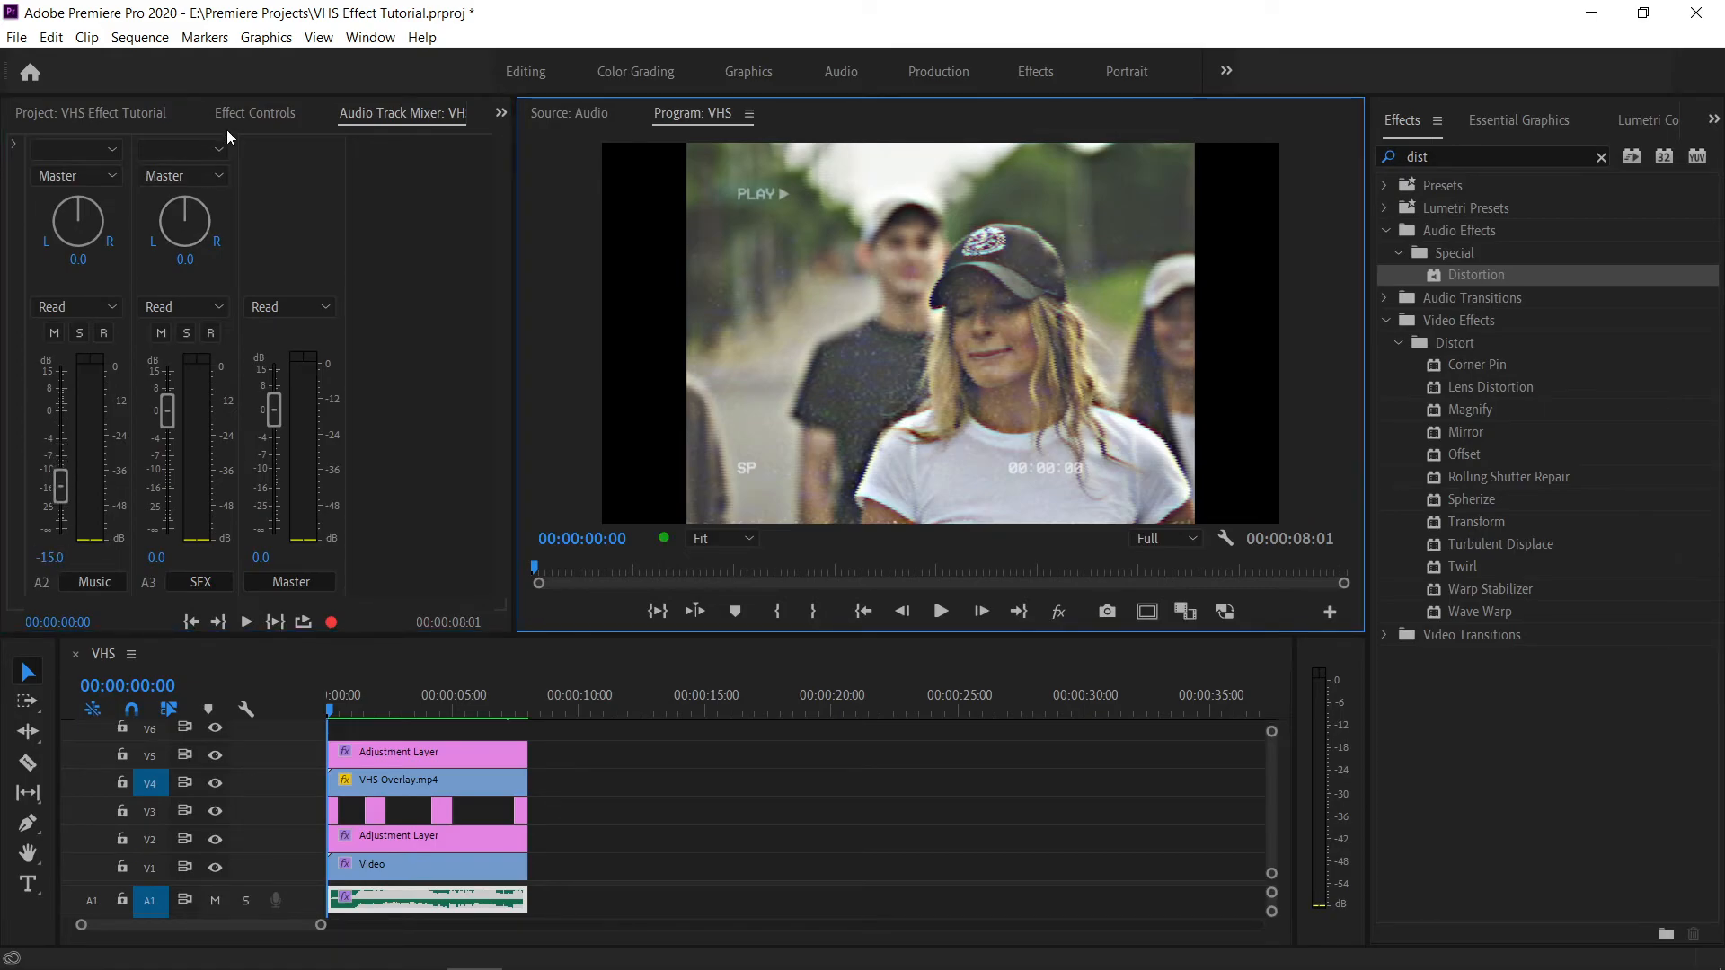
click(228, 120)
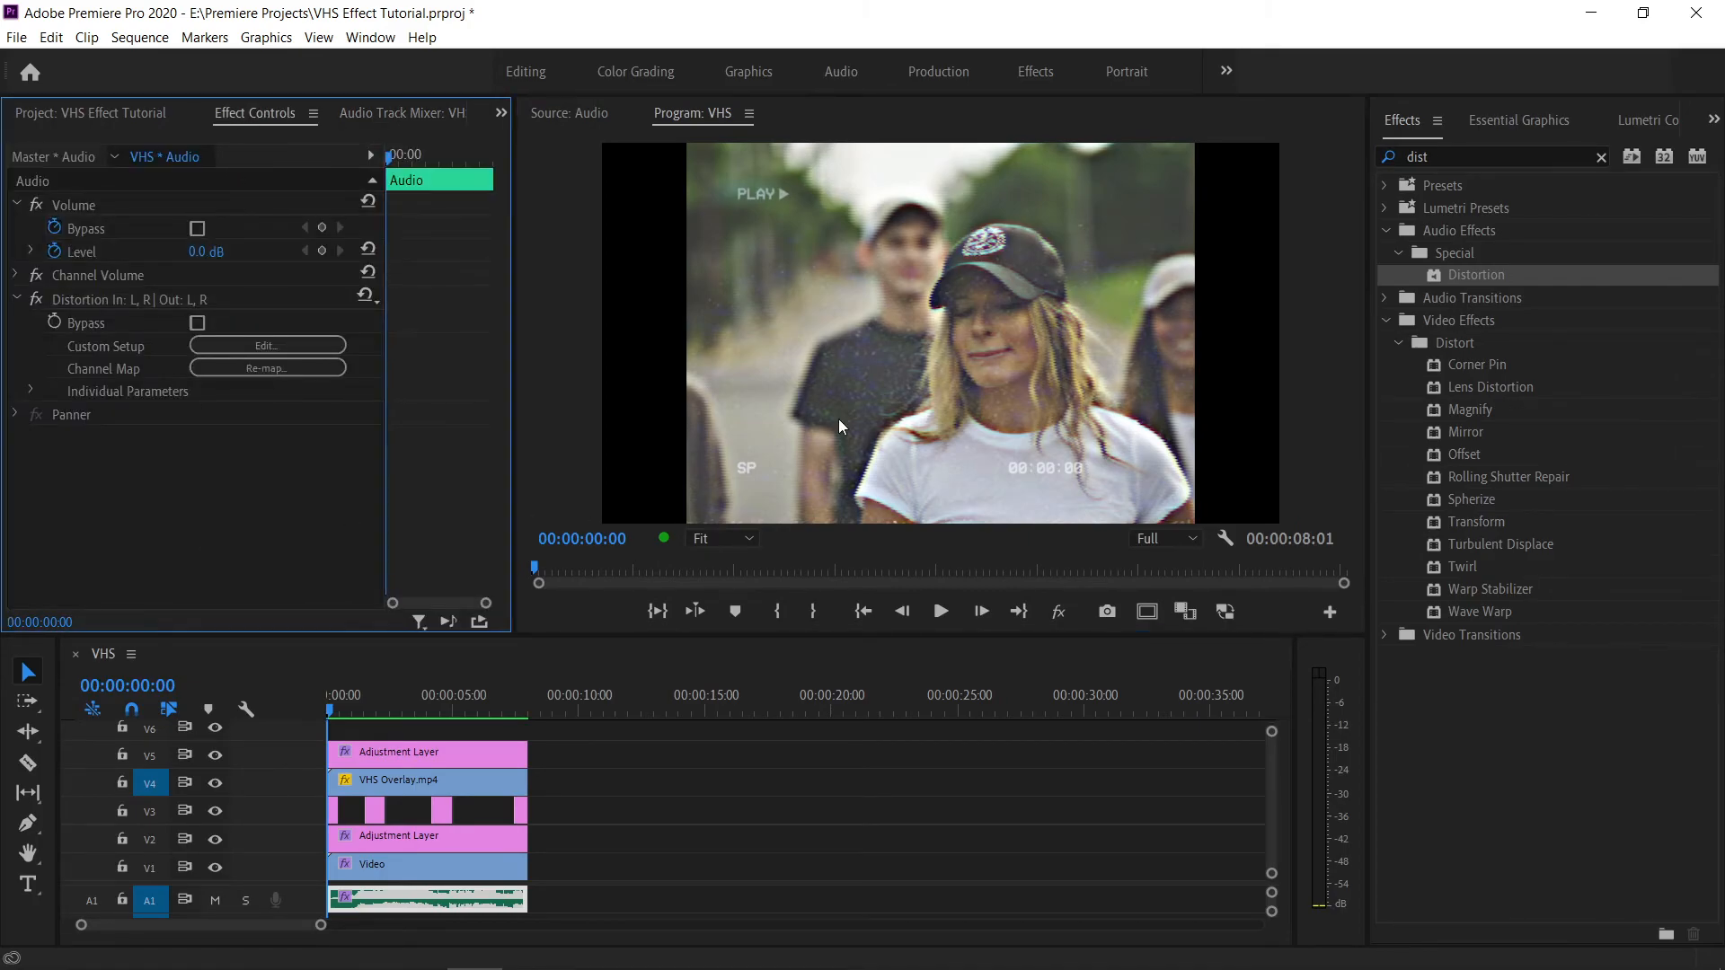
Step: Search the effects for "high" and apply the Highpass audio effect to the Audio clip
click(1465, 155)
key(BackSpace)
key(BackSpace)
key(BackSpace)
key(BackSpace)
text(hi)
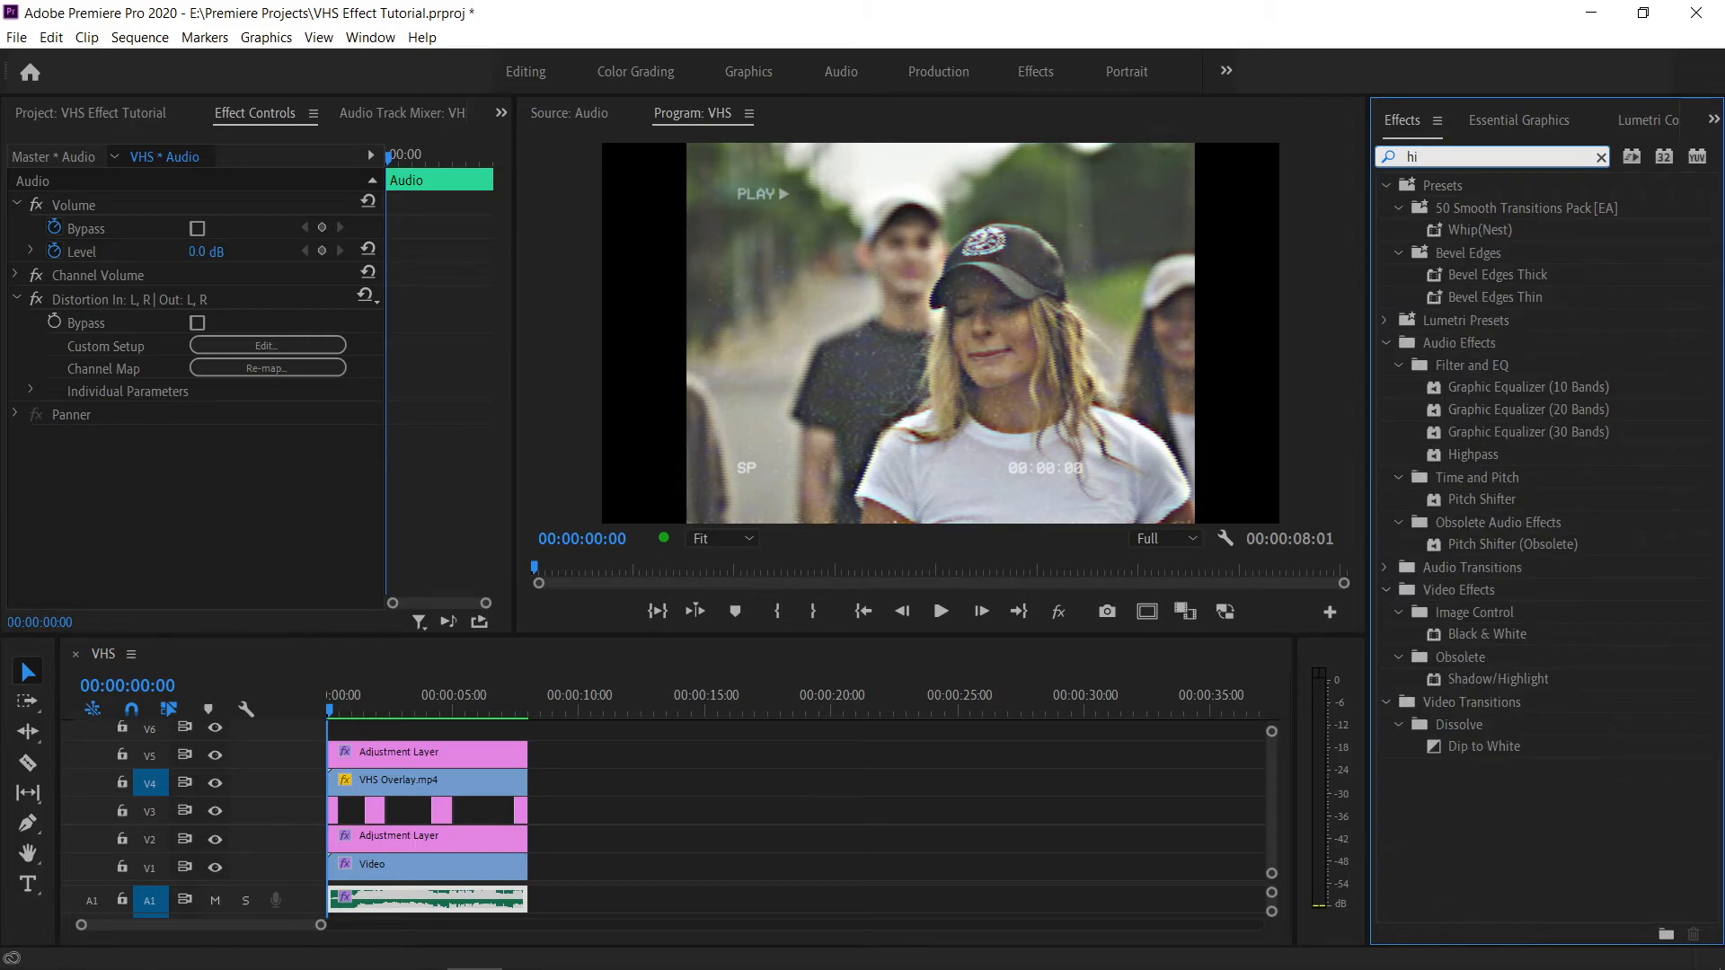
text(gh)
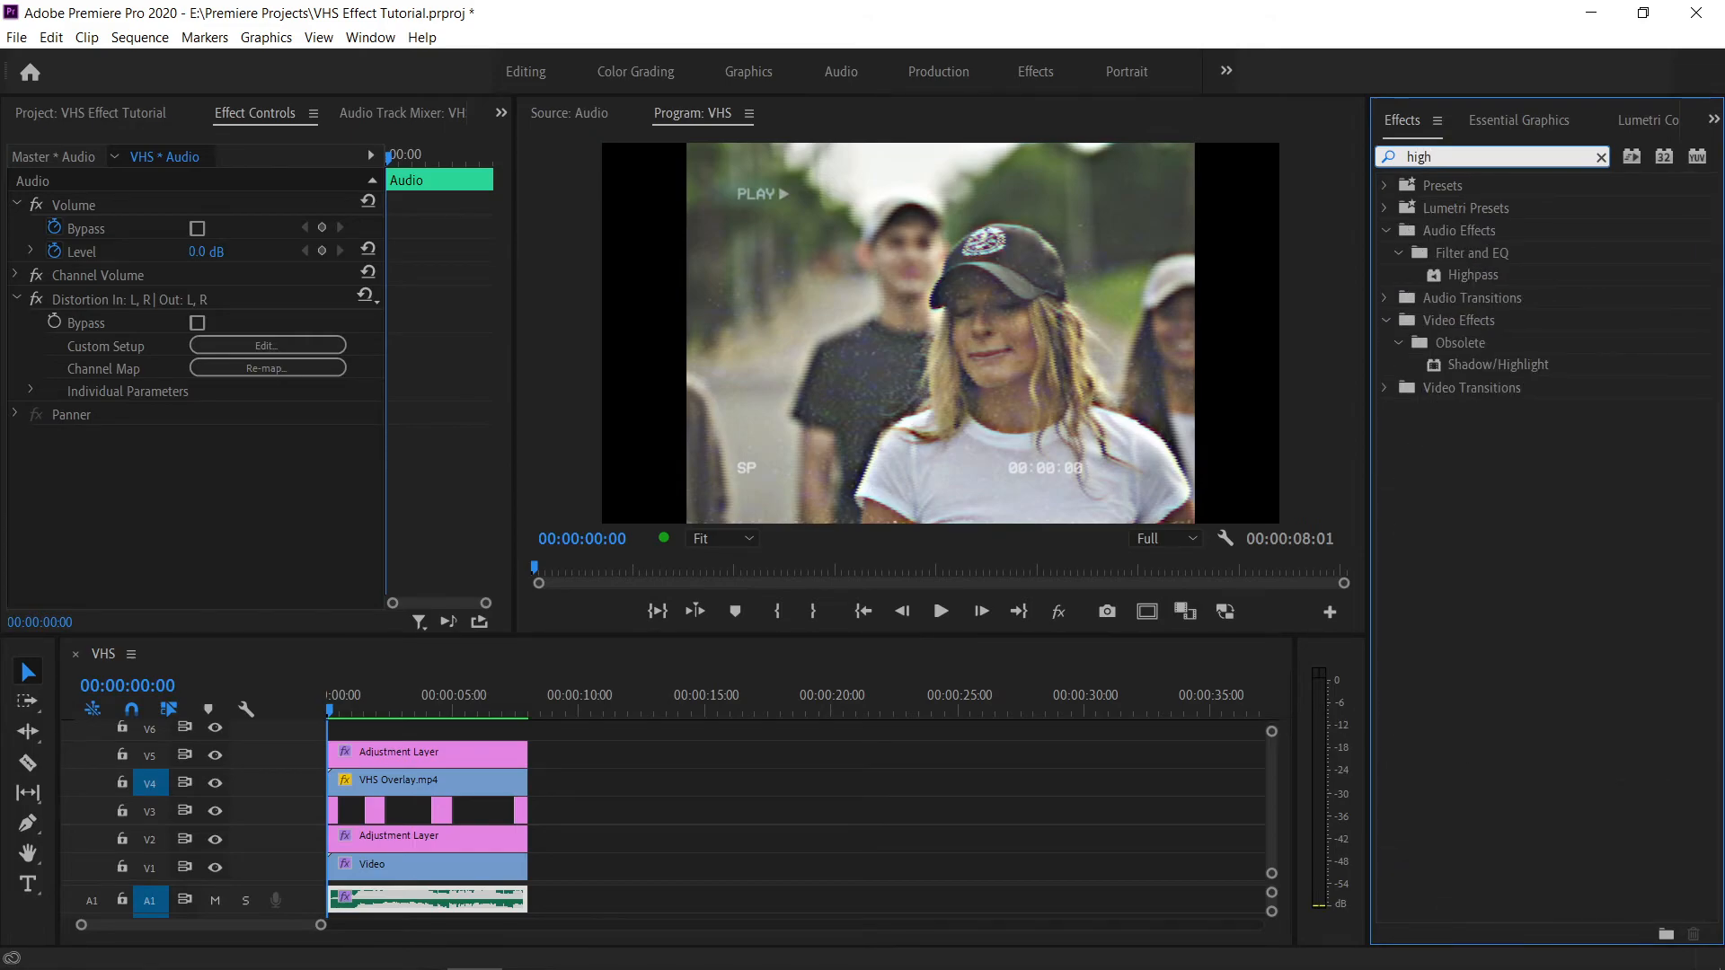
drag(1498, 280, 431, 901)
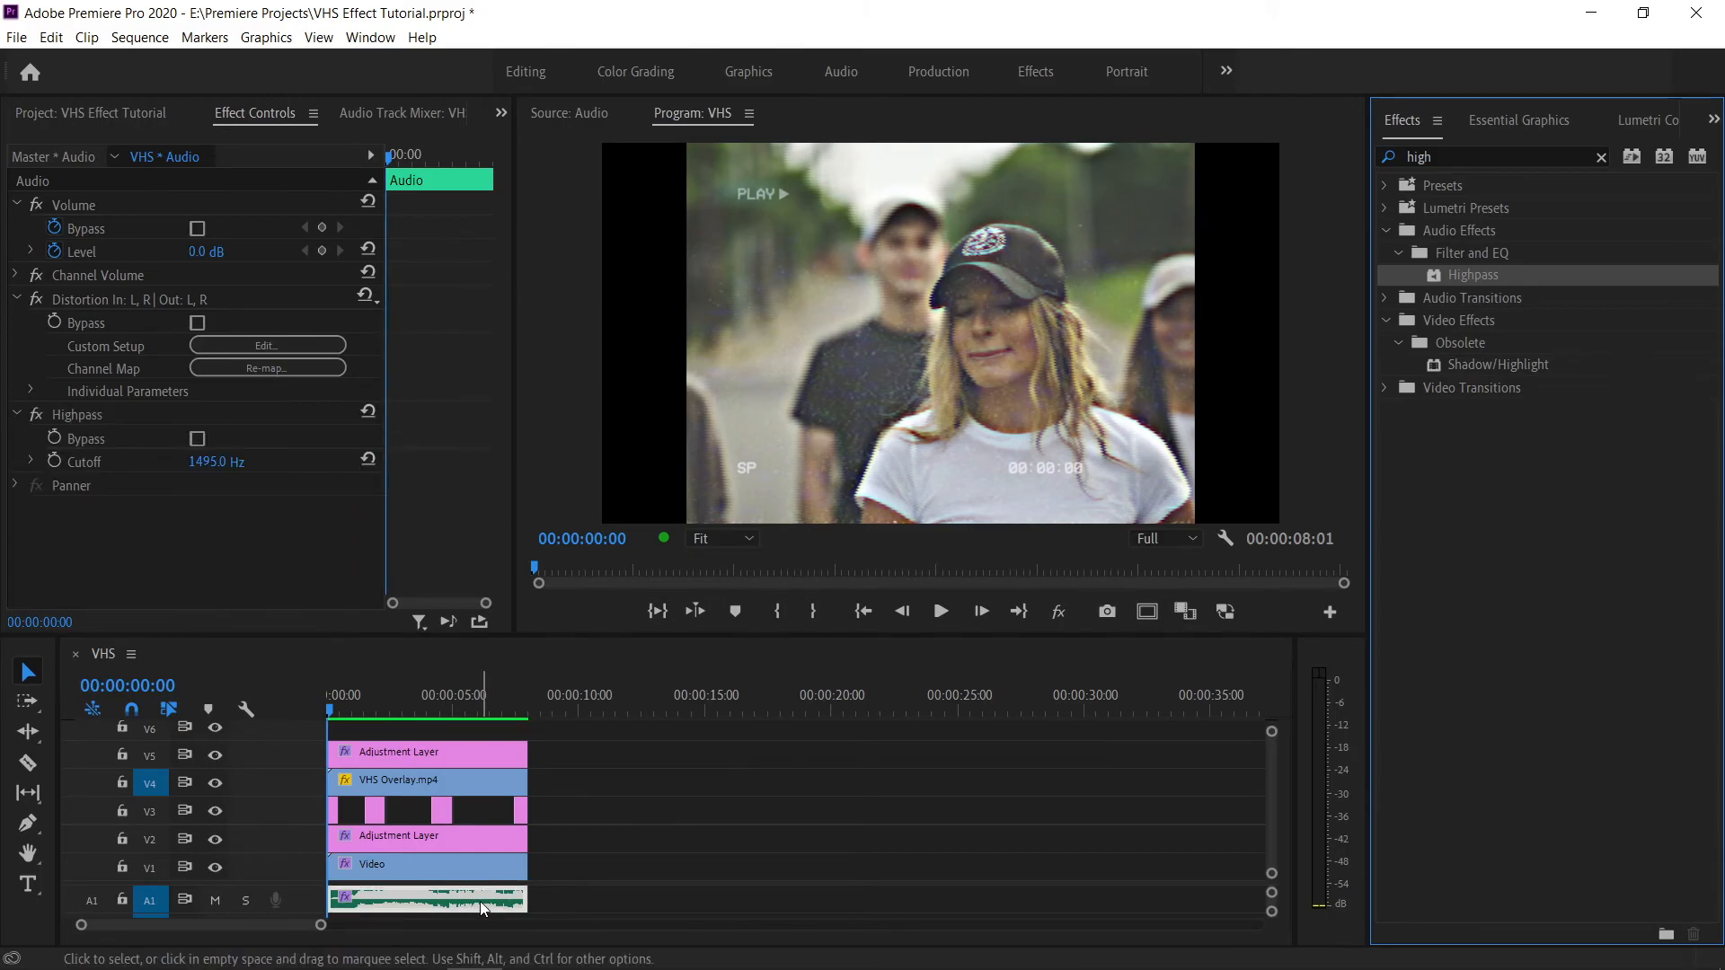
Step: Search the effects for "low" and add the Lowpass audio effect to the Audio clip
click(1464, 158)
text(low)
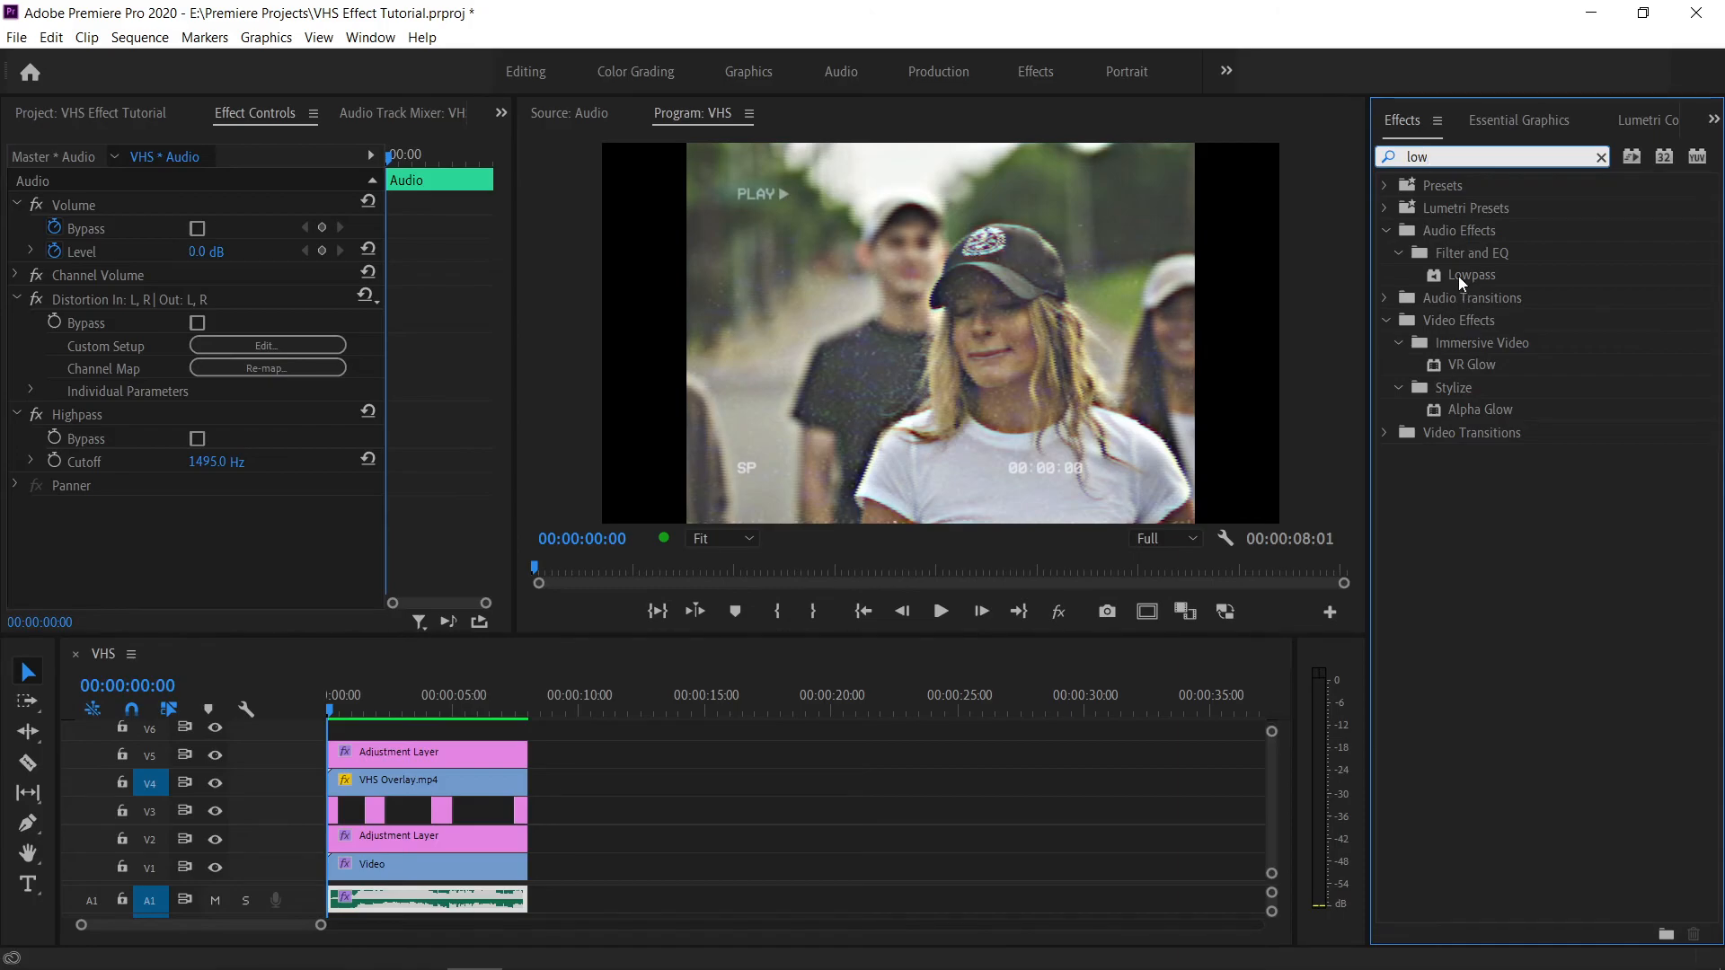
drag(1464, 289, 468, 915)
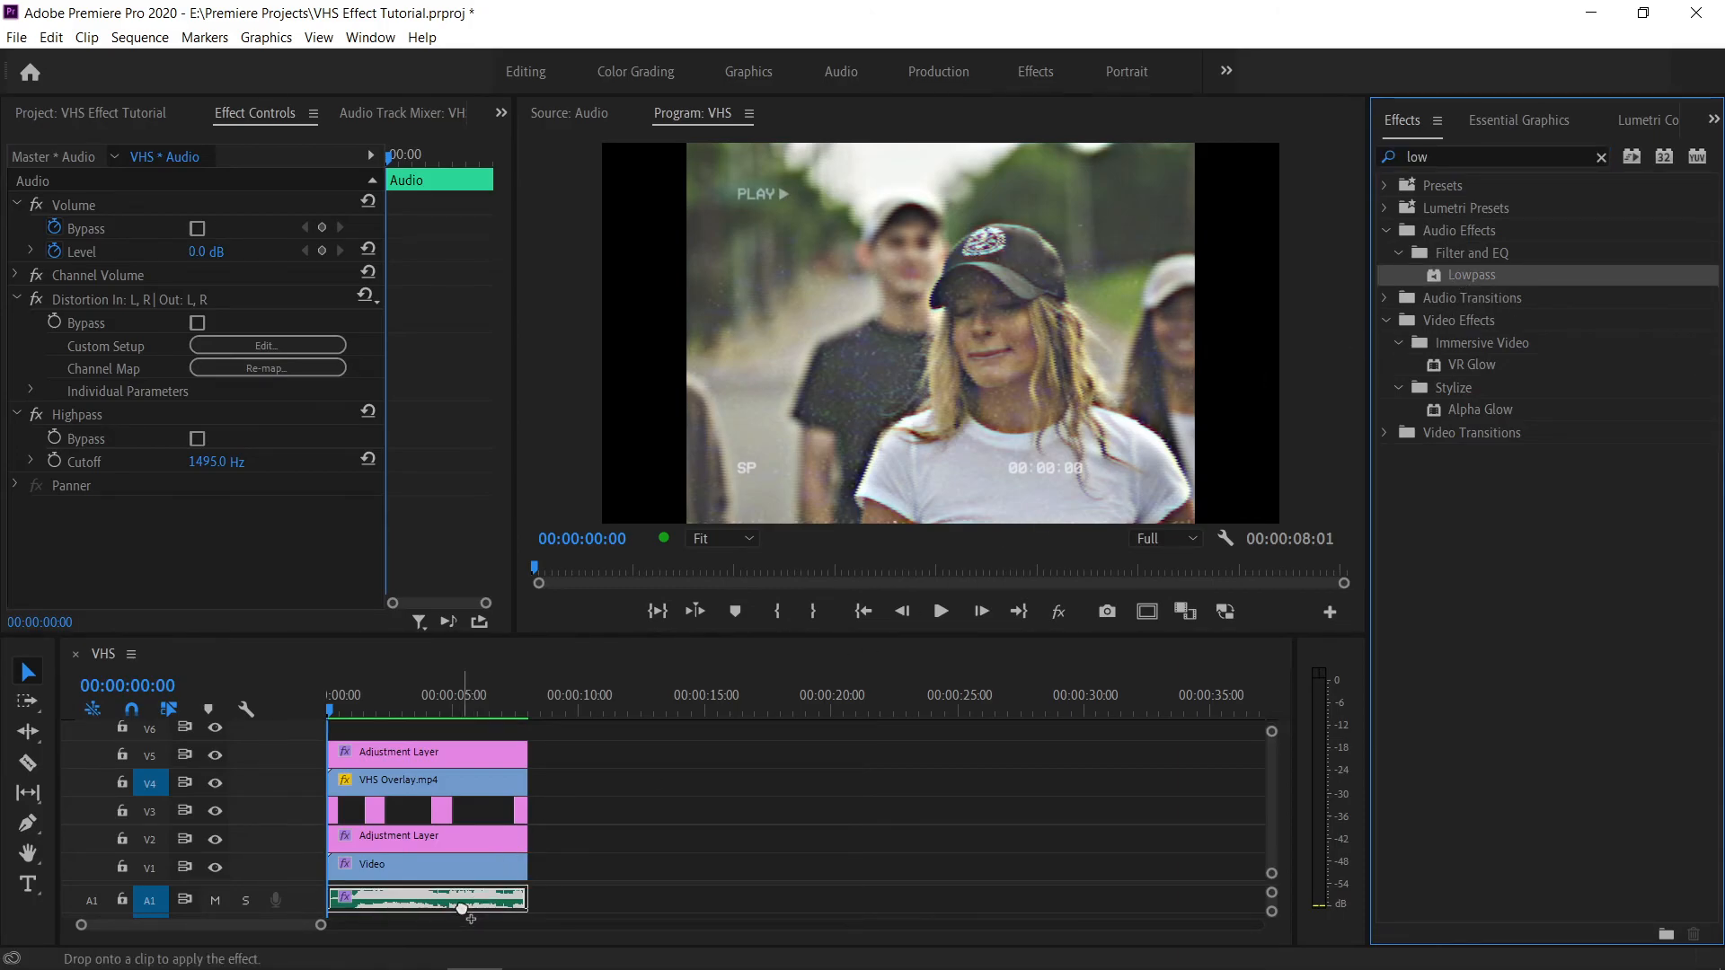
Step: Set the Audio clip's Highpass cutoff to 500 Hz and its Lowpass cutoff to 5000 Hz
click(226, 456)
text(500)
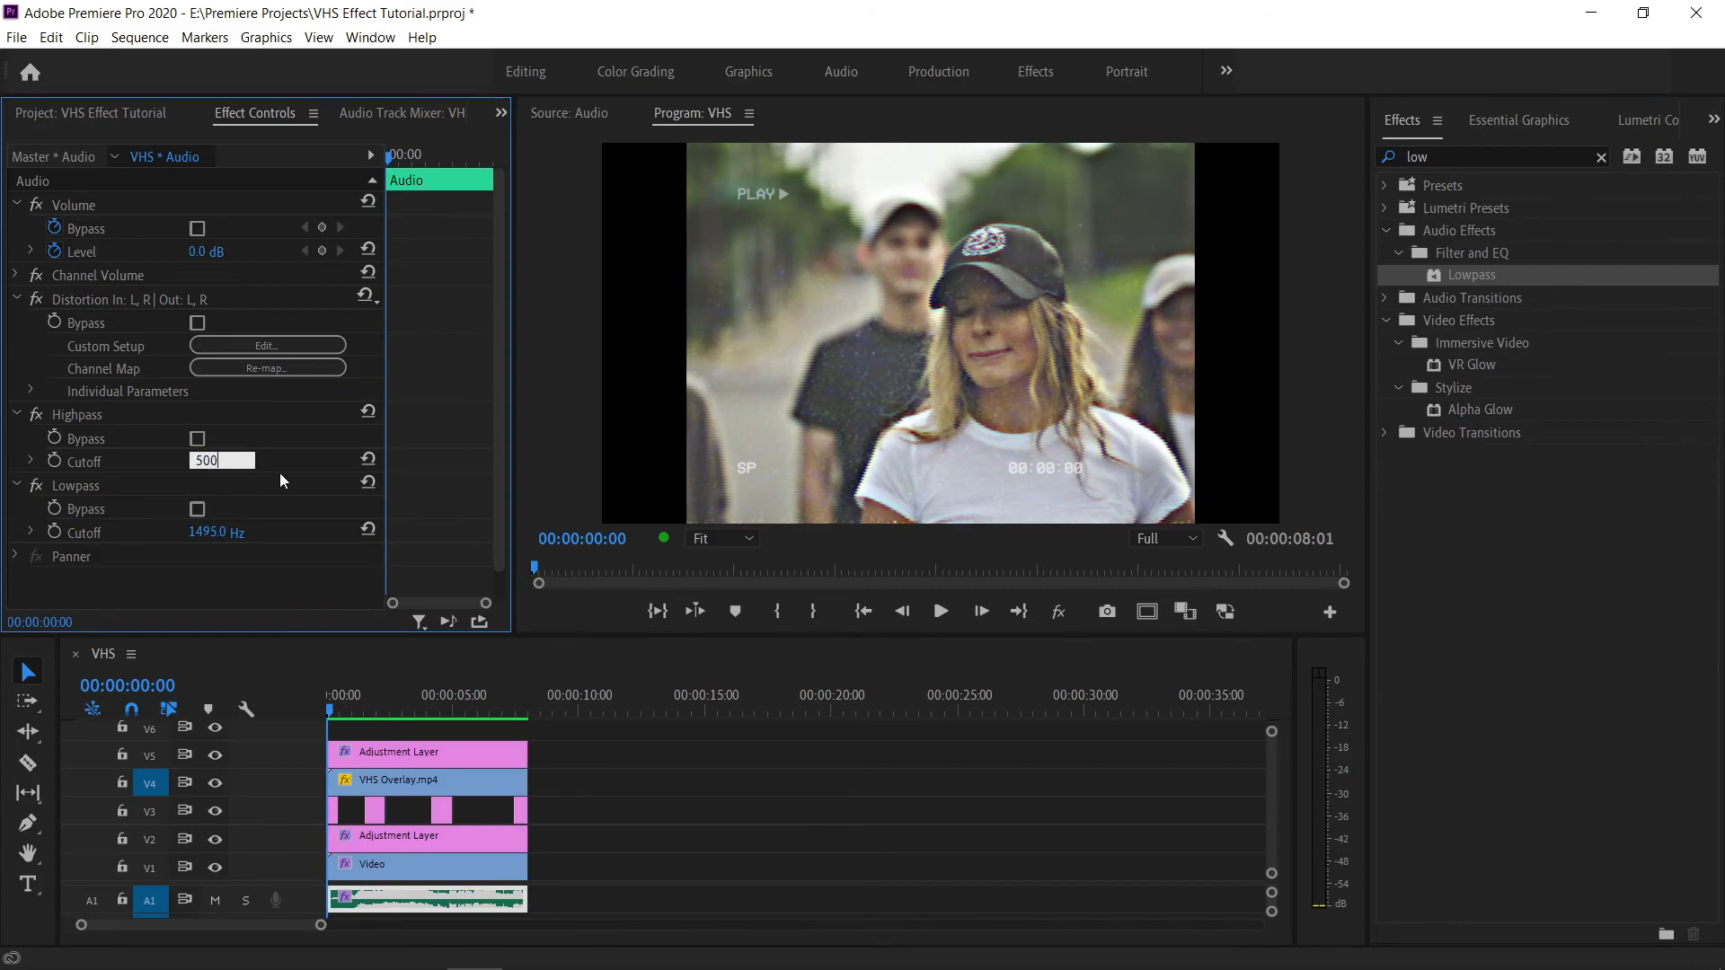
key(Return)
text(5000)
key(Return)
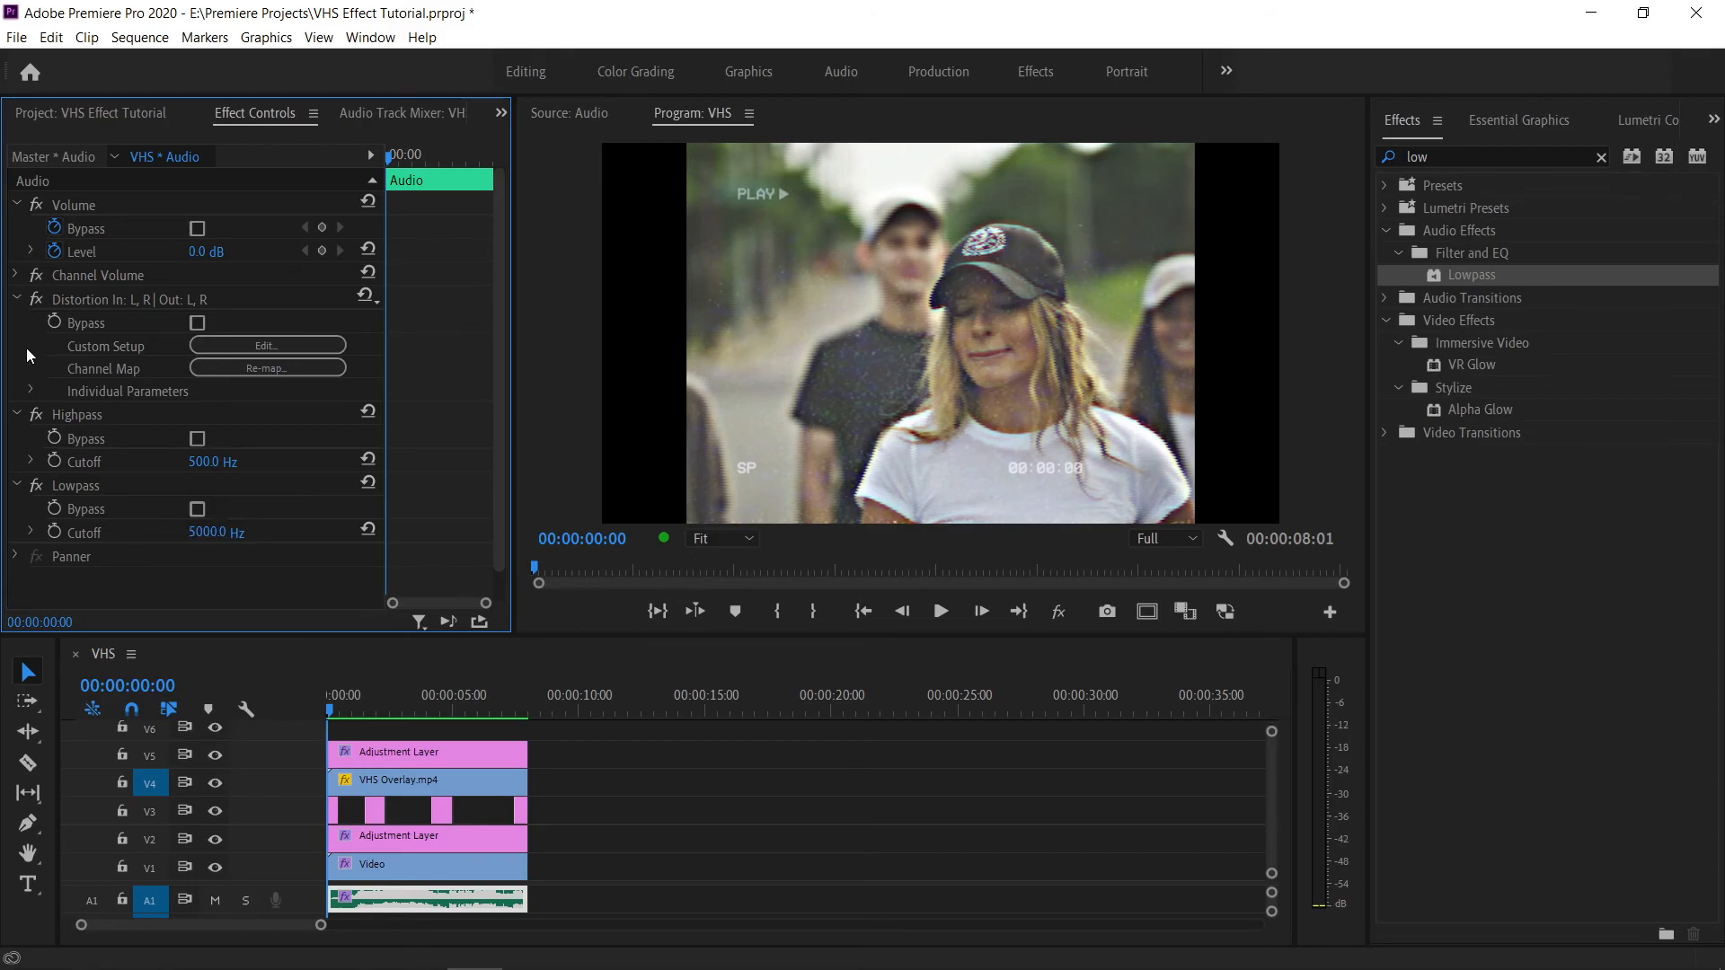
Step: Collapse the audio effects' settings and play the sequence to review the finished VHS look and sound
click(17, 299)
click(16, 323)
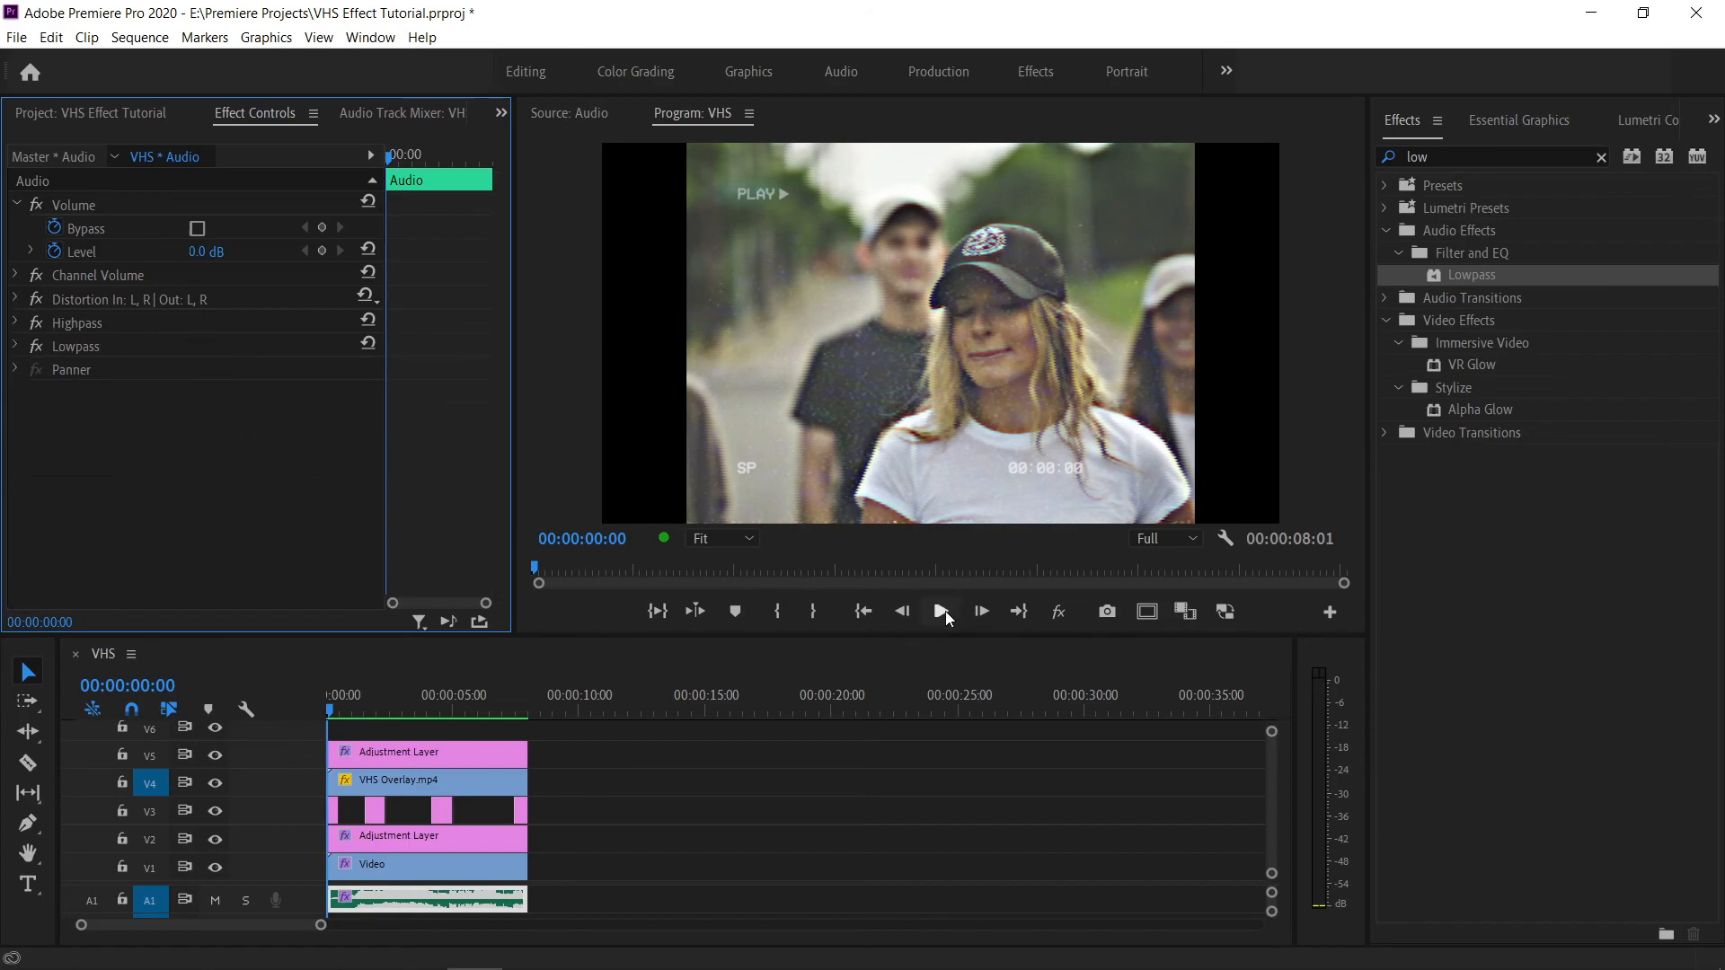
click(940, 611)
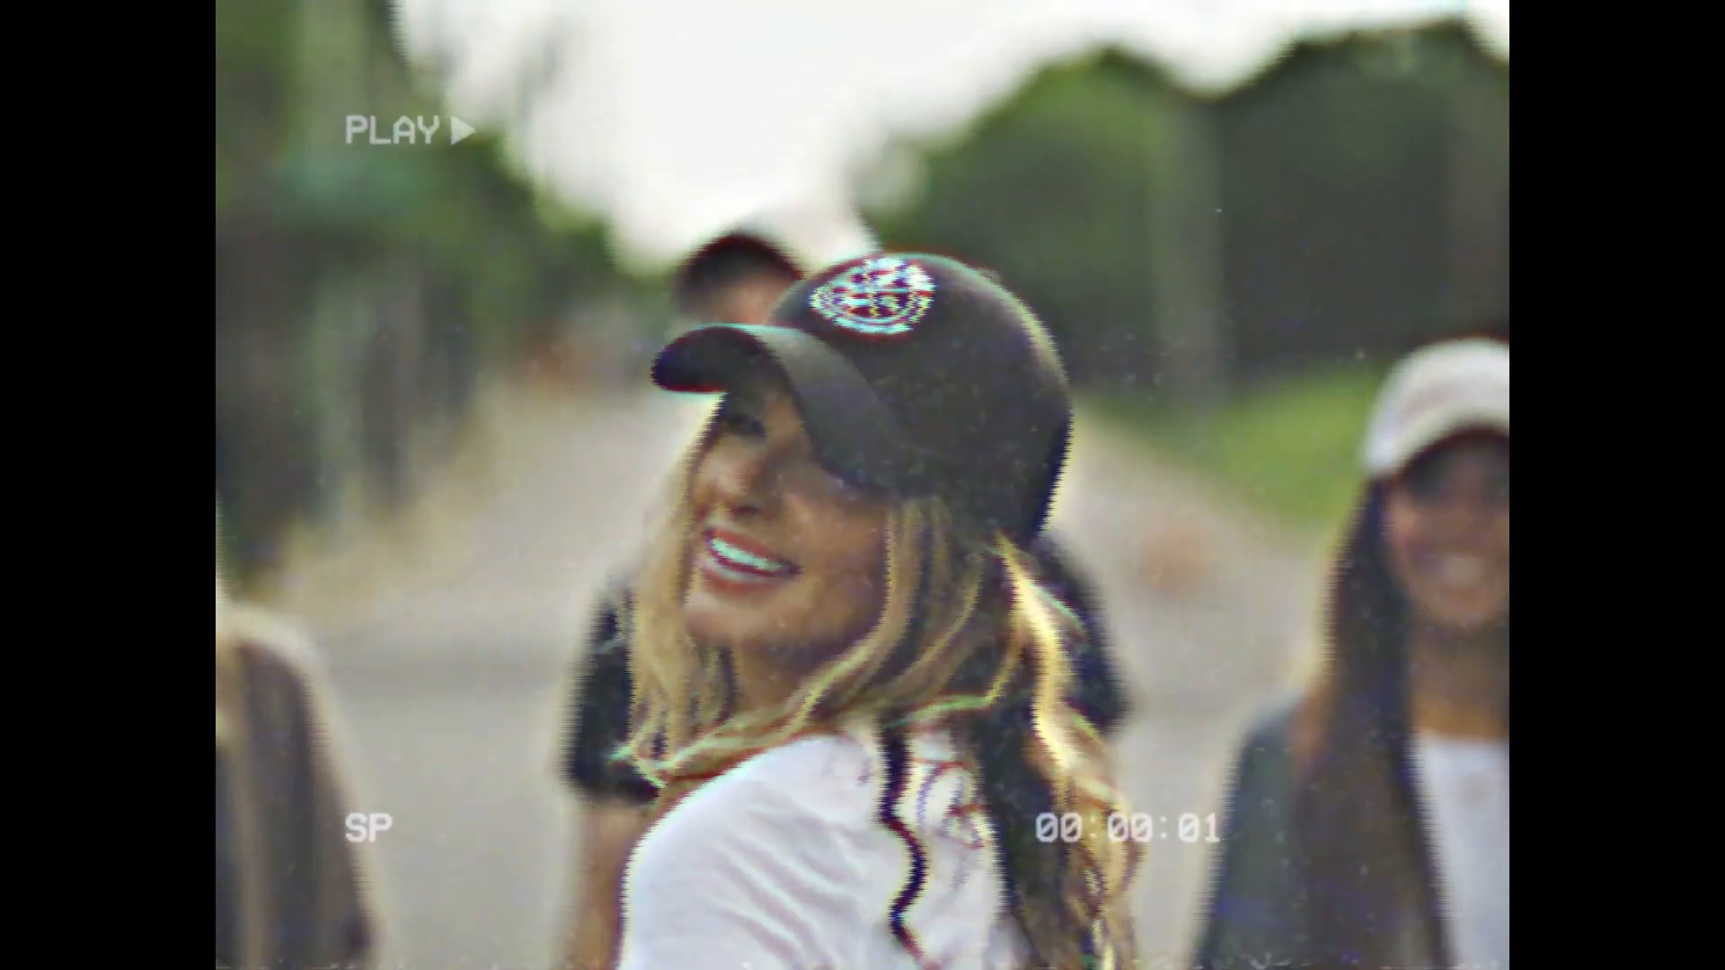